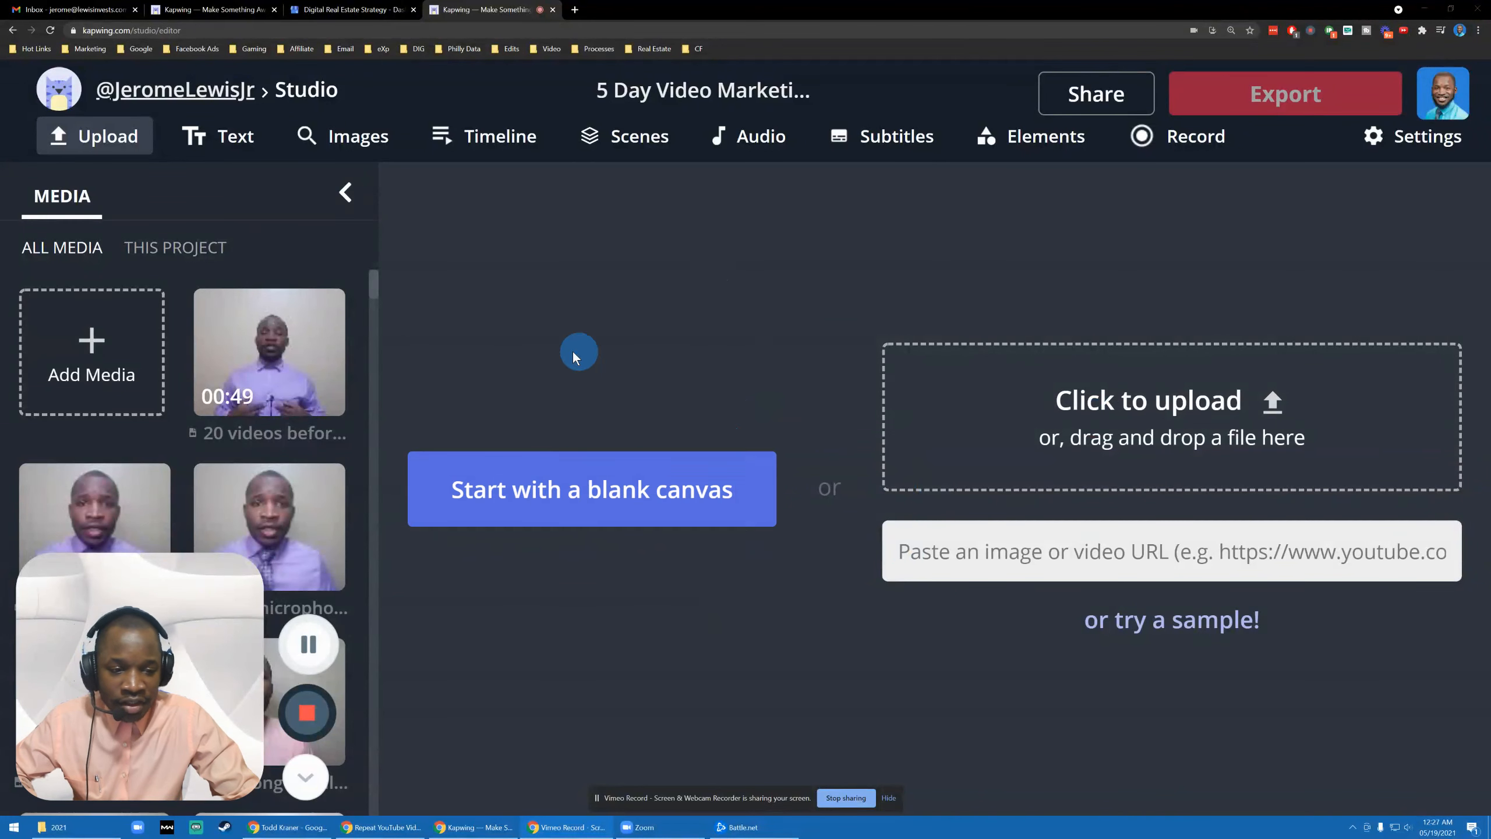
- Start a blank canvas project and browse the Media library, previewing one clip
left_click(478, 488)
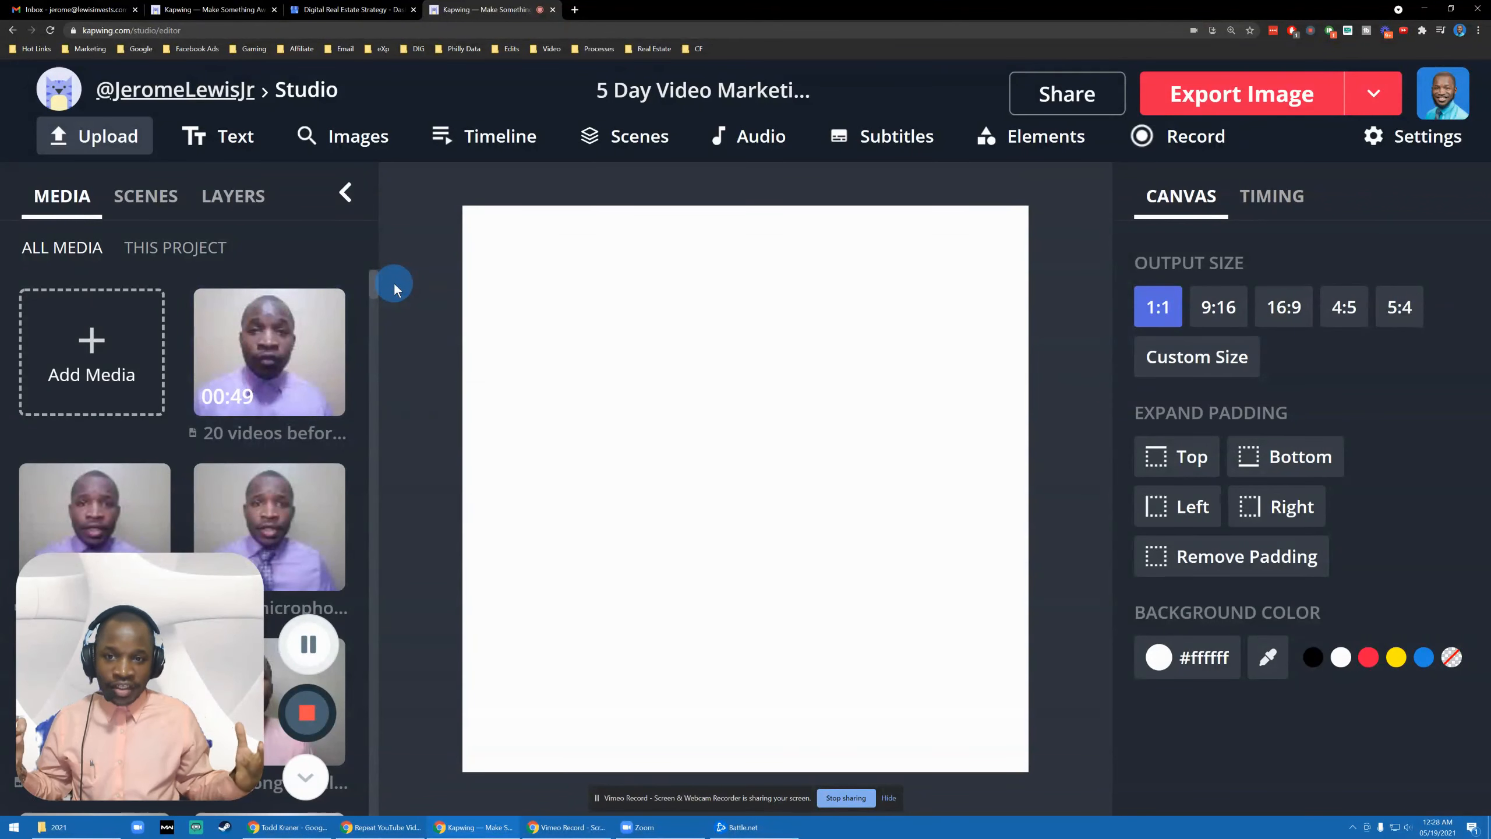
left_click_drag(164, 629, 1283, 632)
scroll(253, 334, "down", 15)
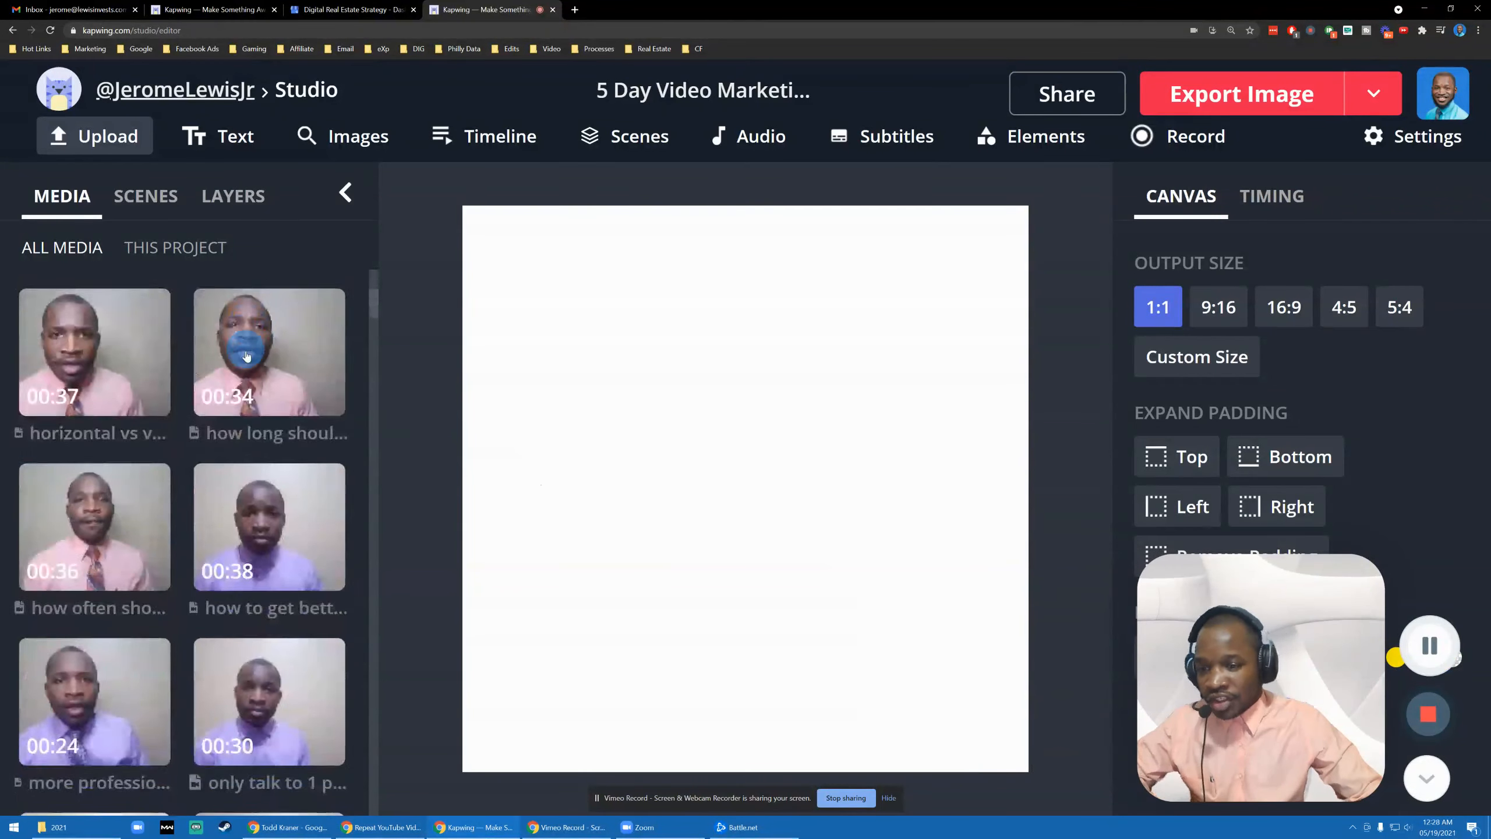
scroll(247, 452, "down", 15)
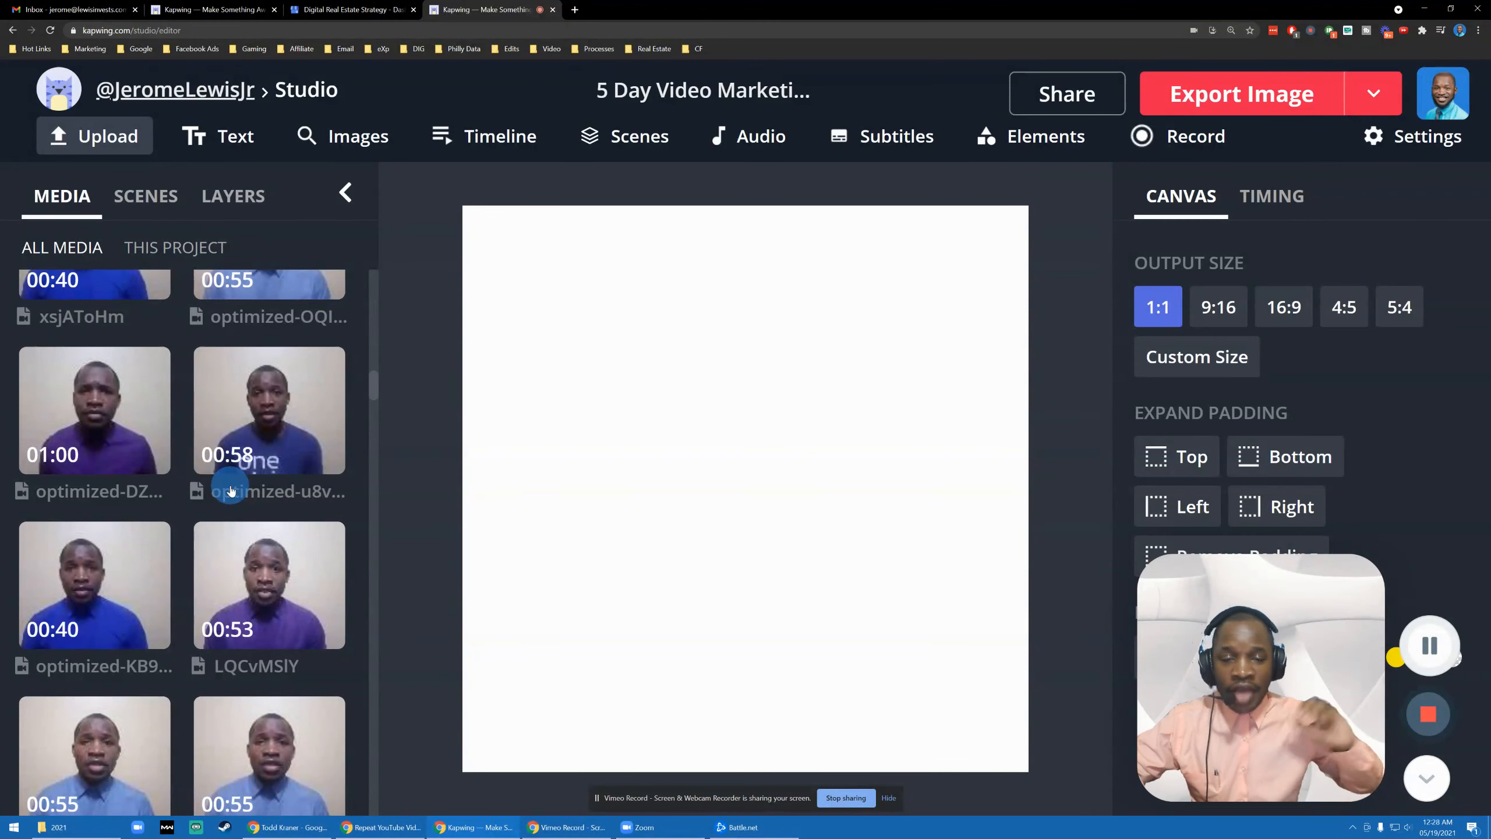
left_click(230, 491)
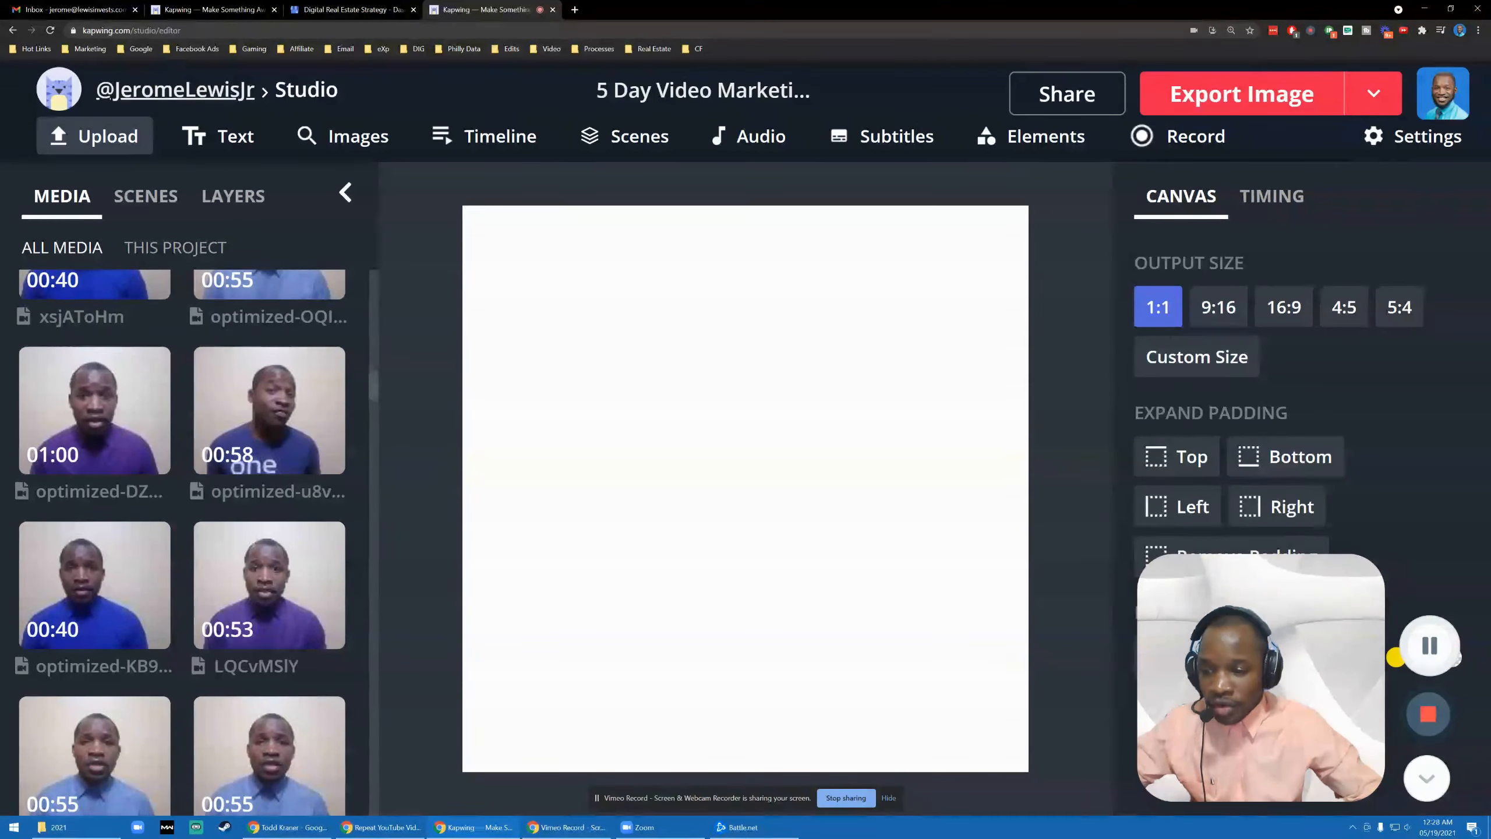
- Add the 00:49 '20 videos' talking-head clip to the canvas and timeline
scroll(107, 438, "down", 5)
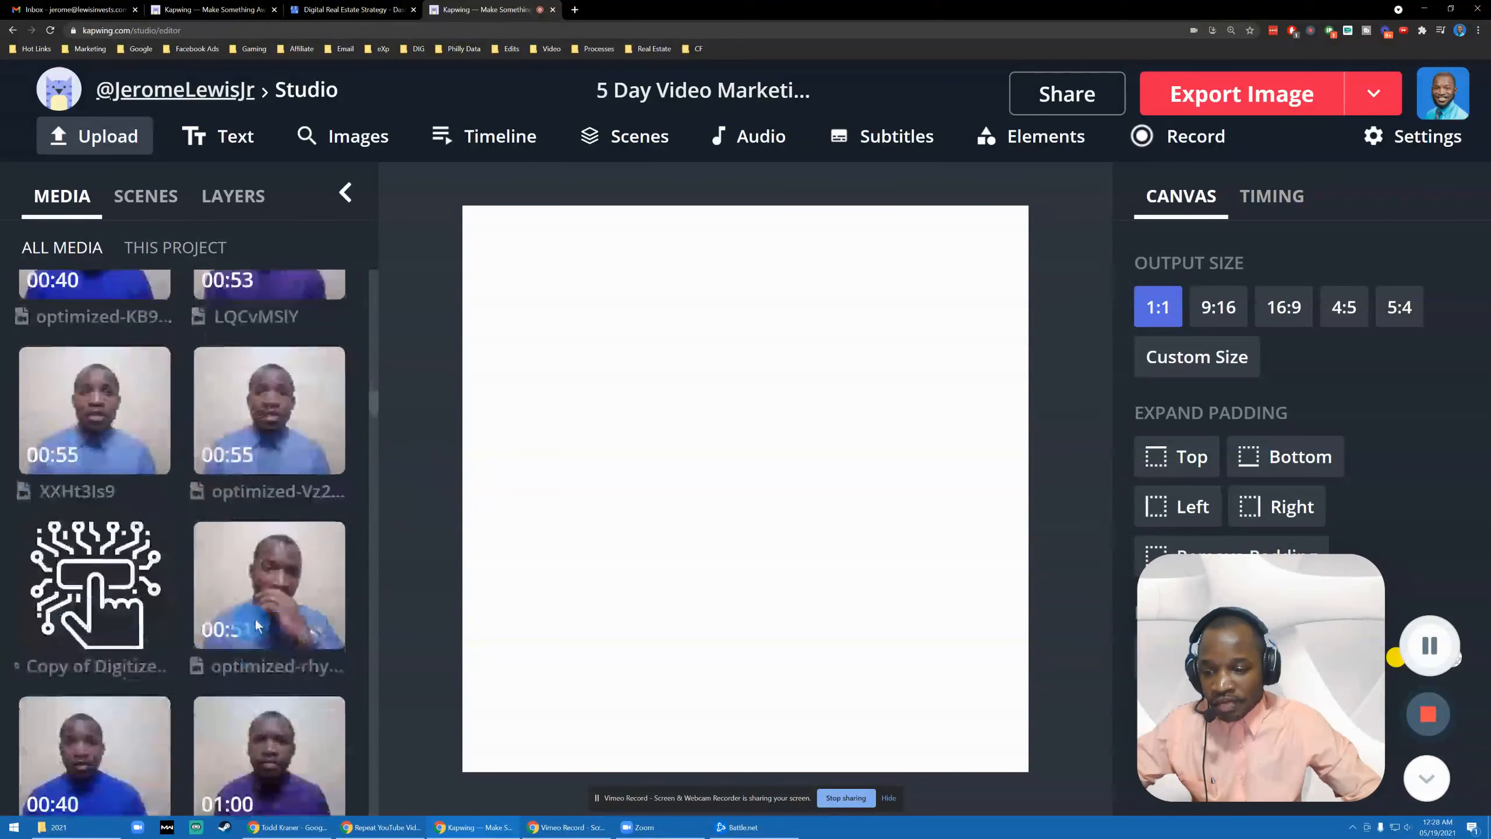
scroll(259, 622, "down", 10)
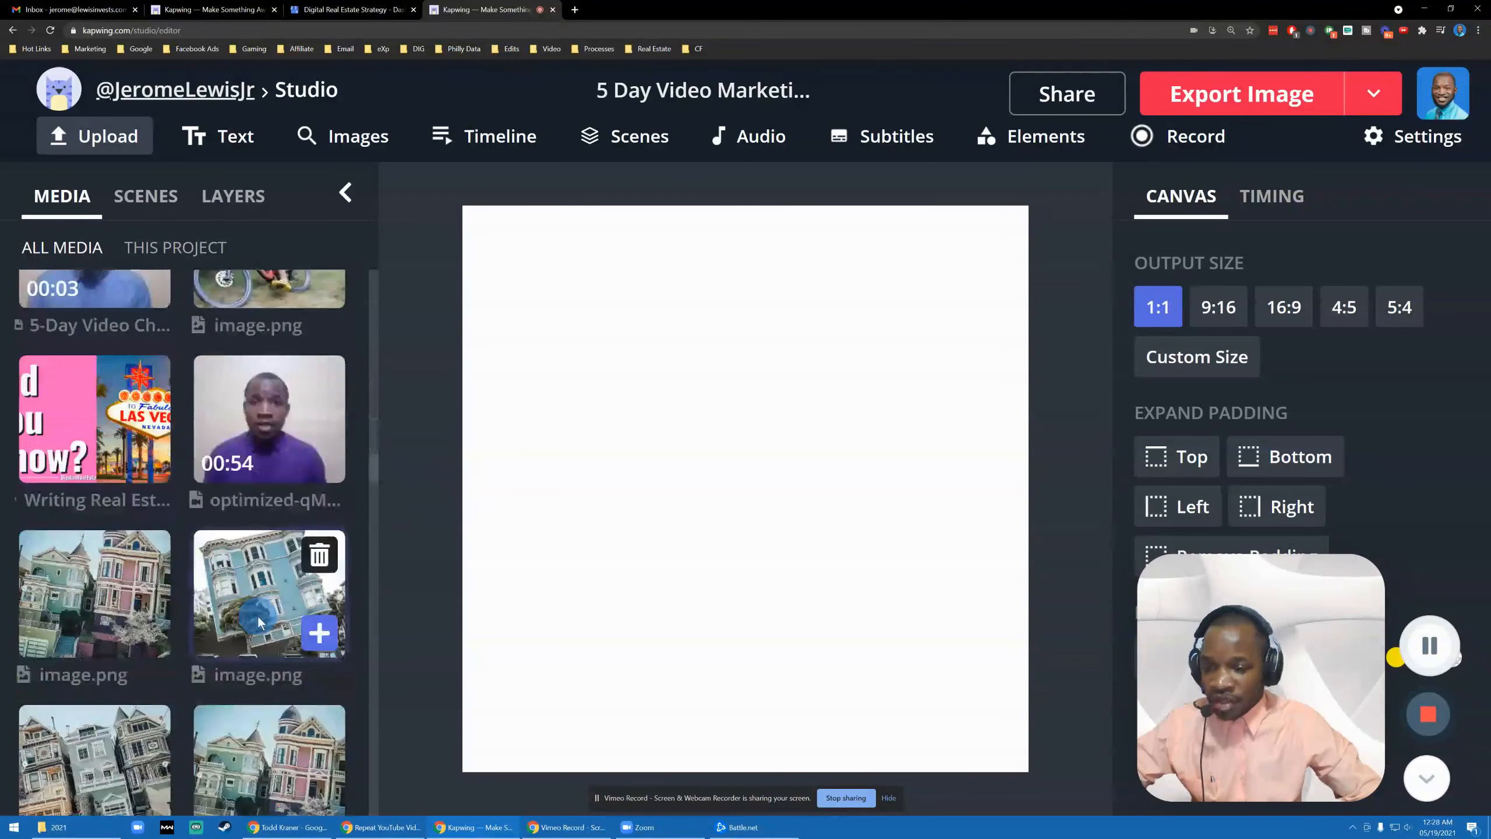
scroll(258, 622, "up", 15)
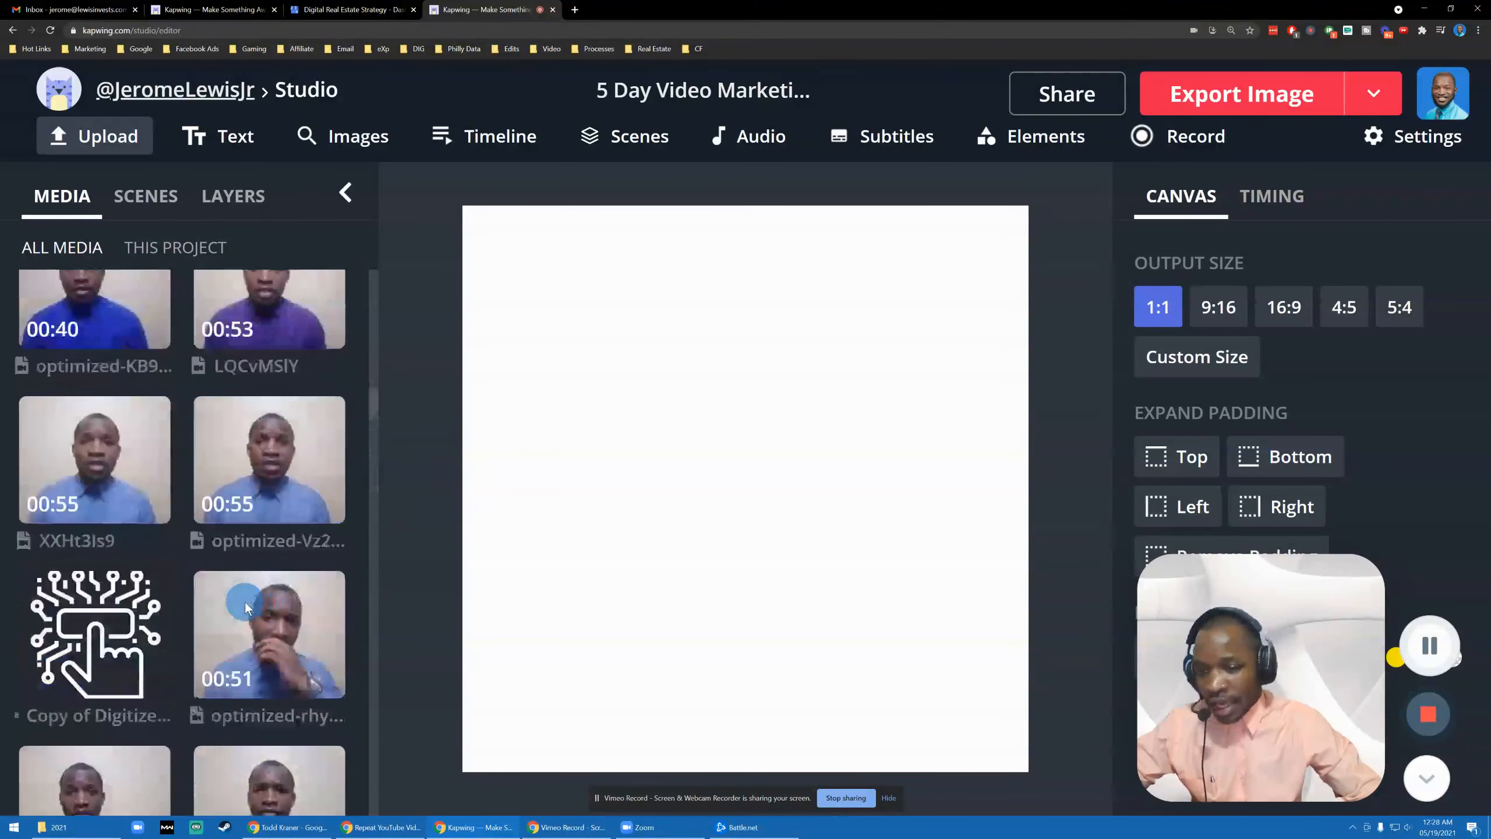
mouse_move(237, 588)
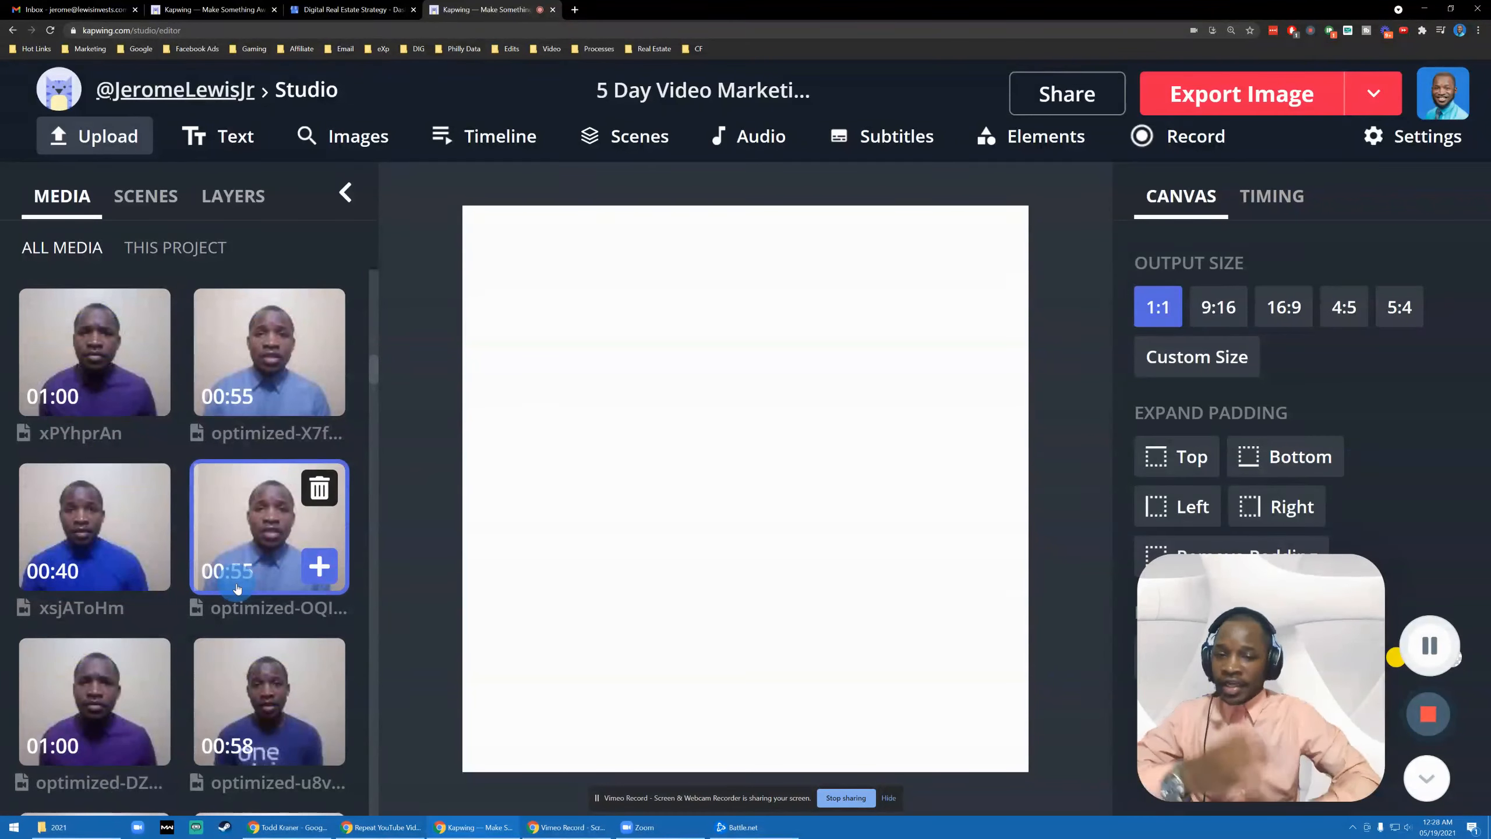
scroll(237, 588, "up", 10)
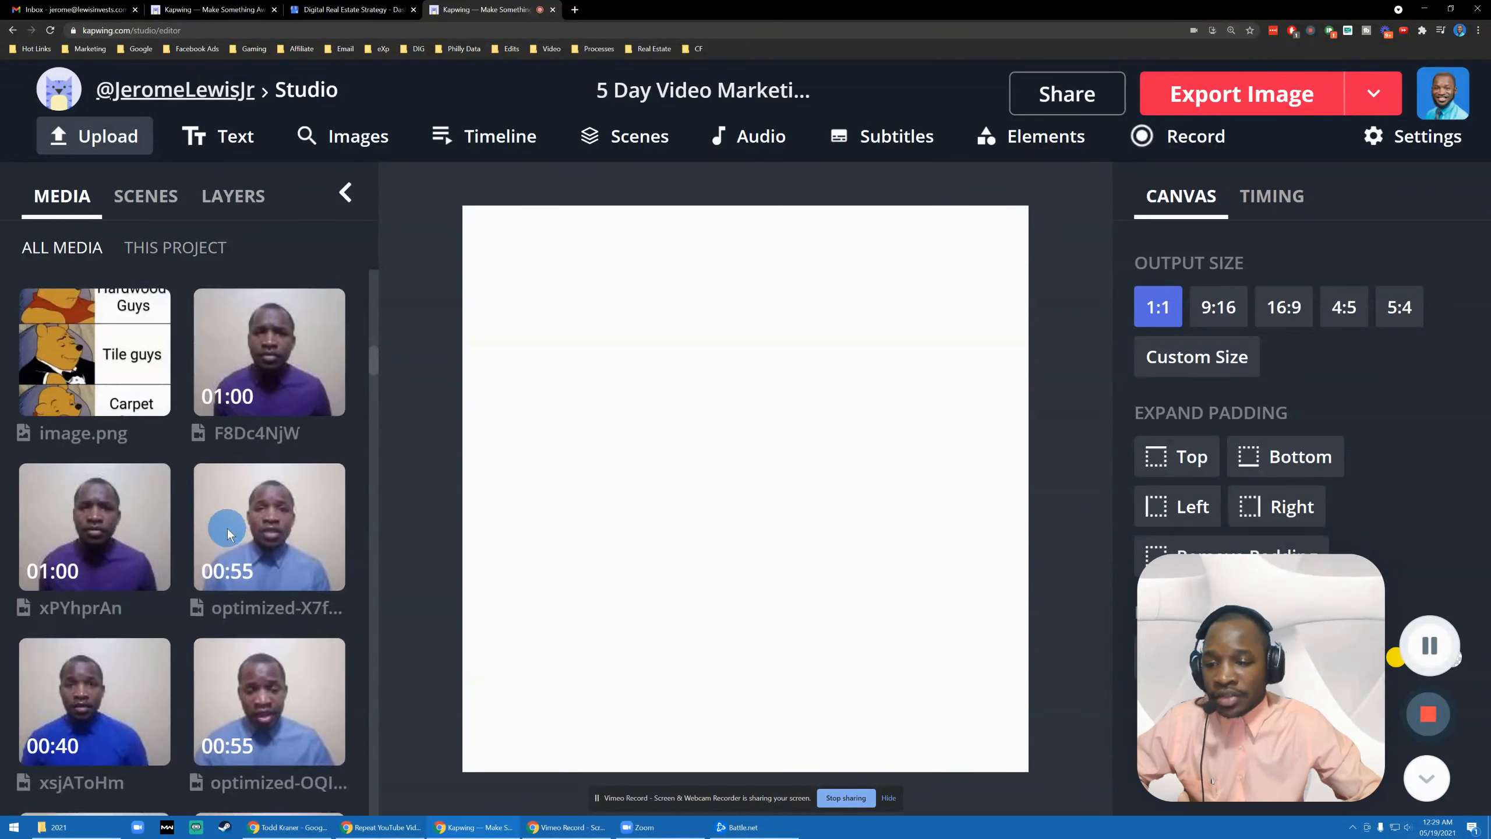
scroll(189, 445, "up", 10)
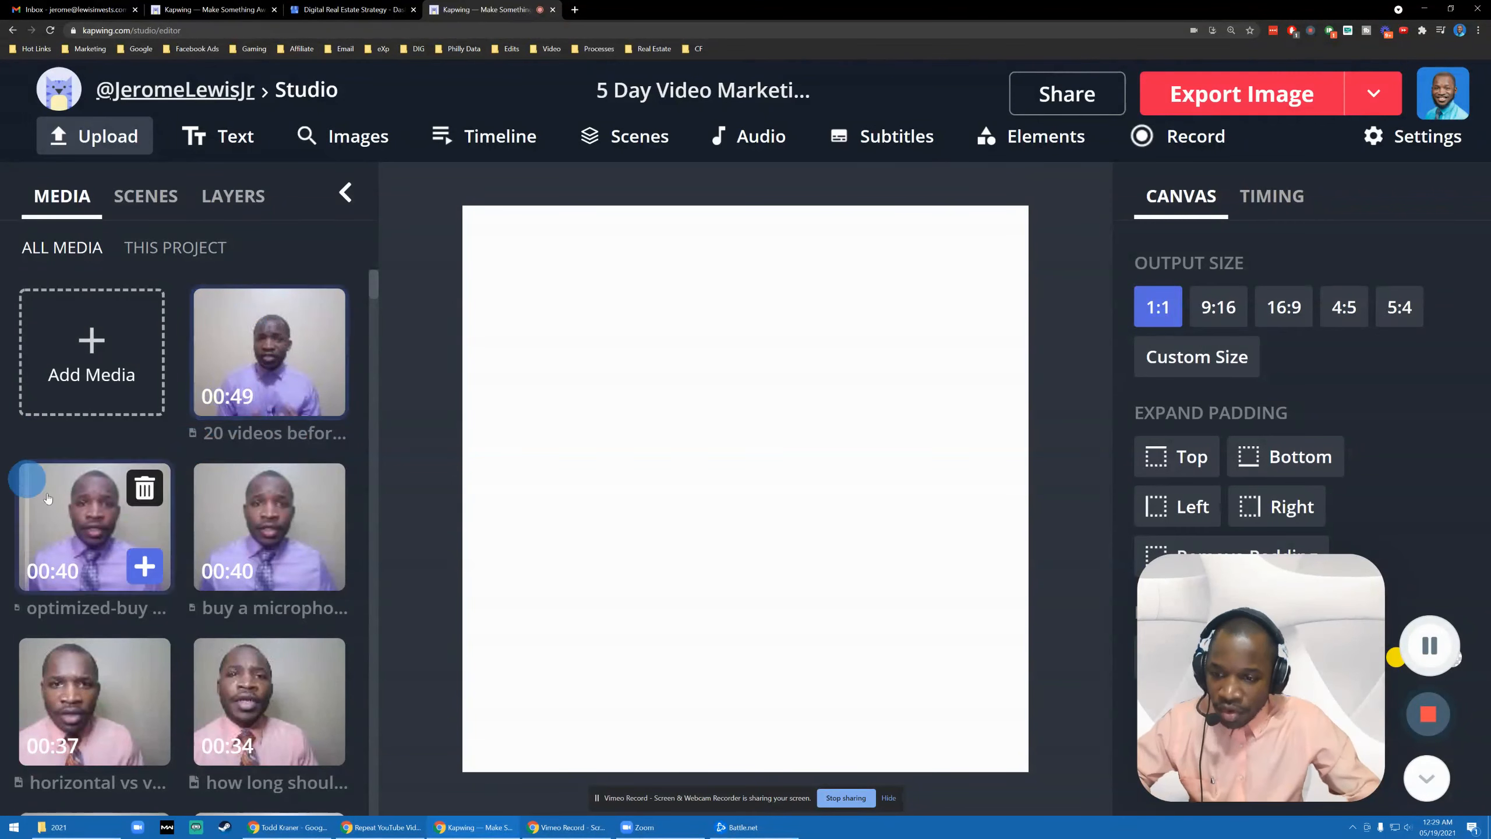
mouse_move(194, 318)
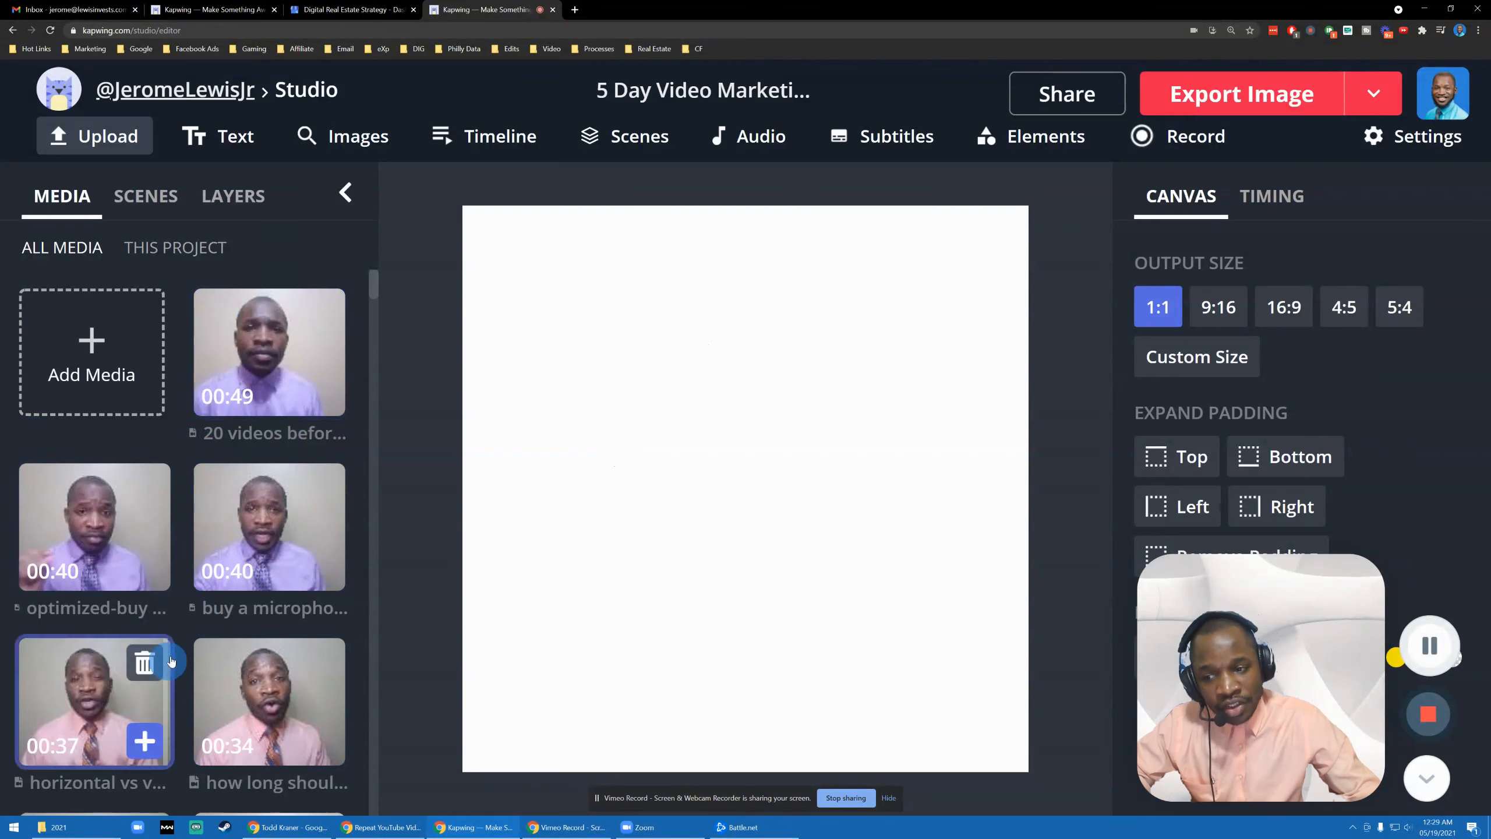
left_click(221, 346)
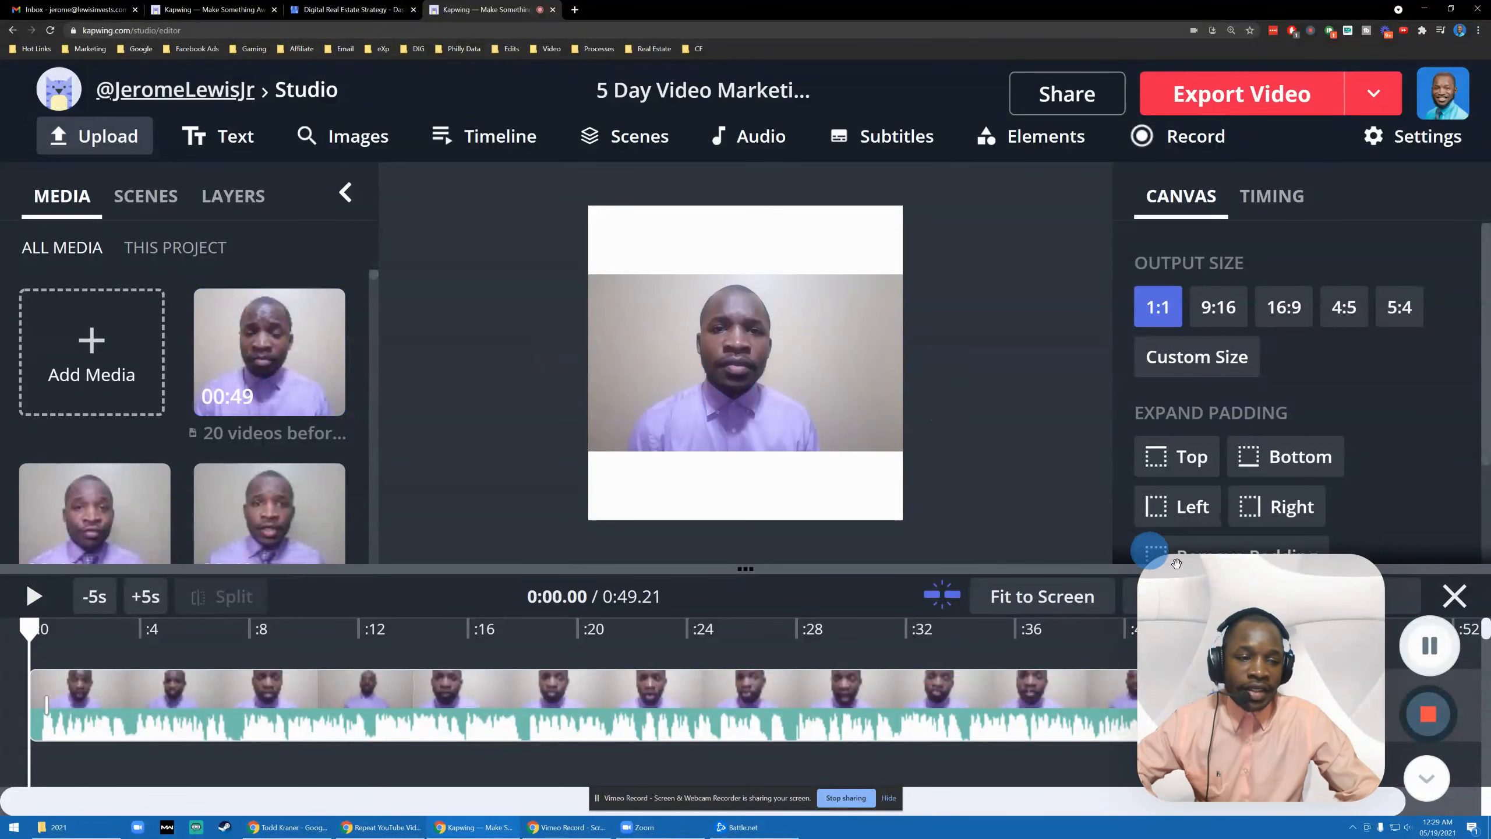
- Select the talking-head clip and zoom the timeline out four times
left_click_drag(1218, 578, 1068, 157)
left_click_drag(1101, 313, 106, 364)
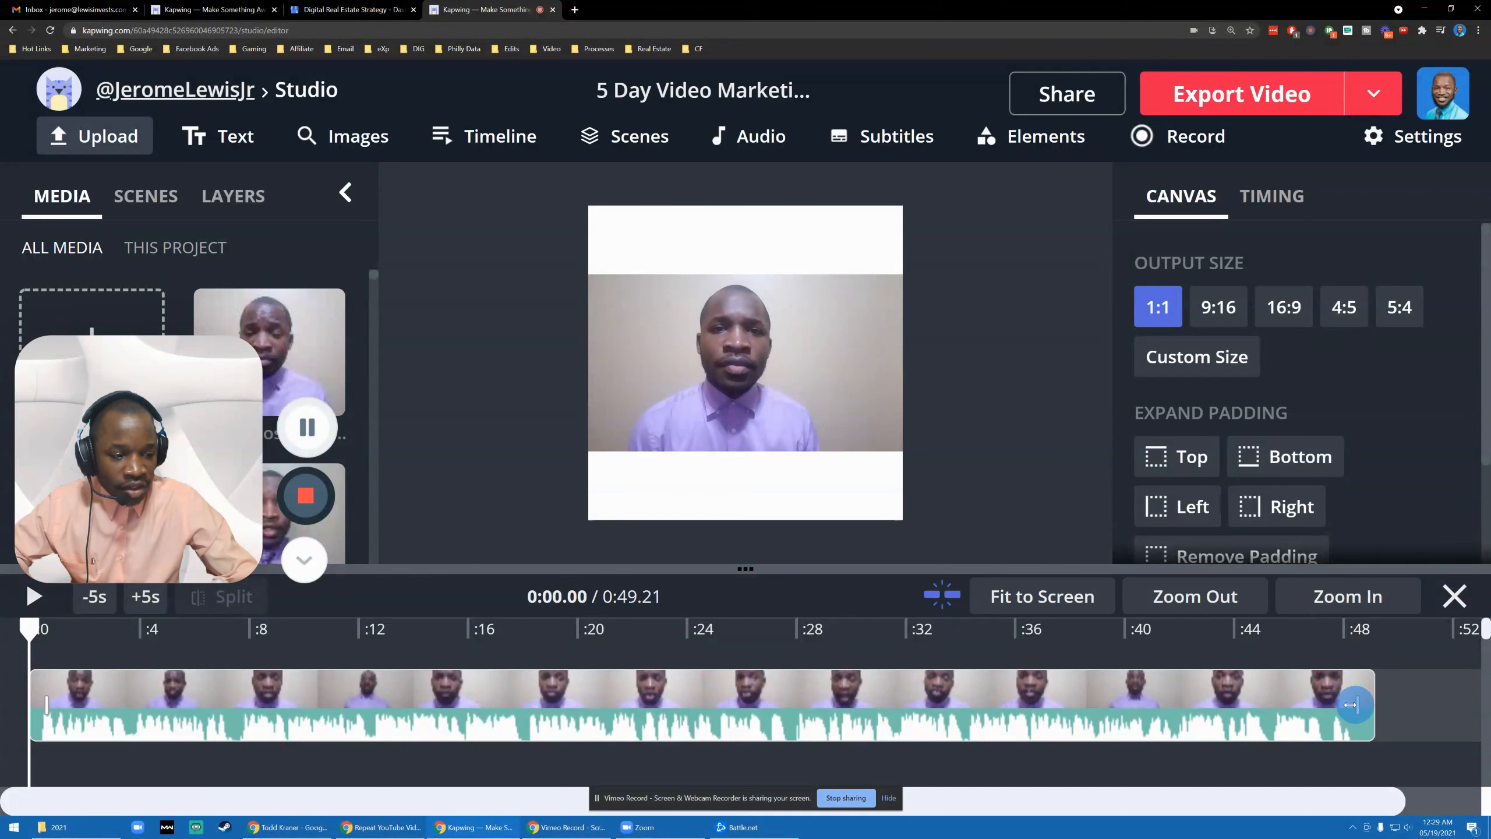
left_click_drag(1365, 702, 161, 704)
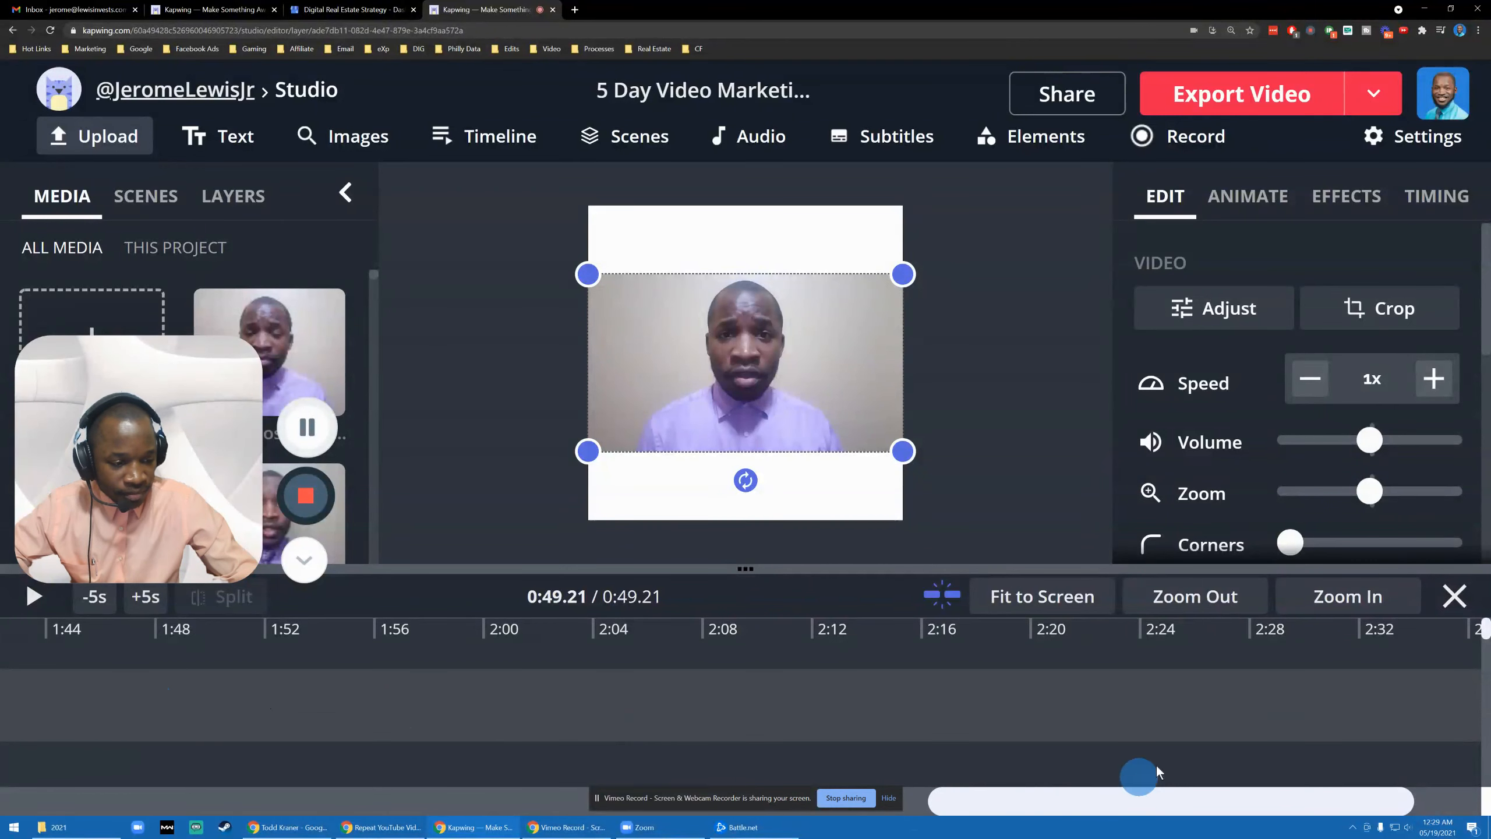
left_click_drag(1241, 799, 210, 766)
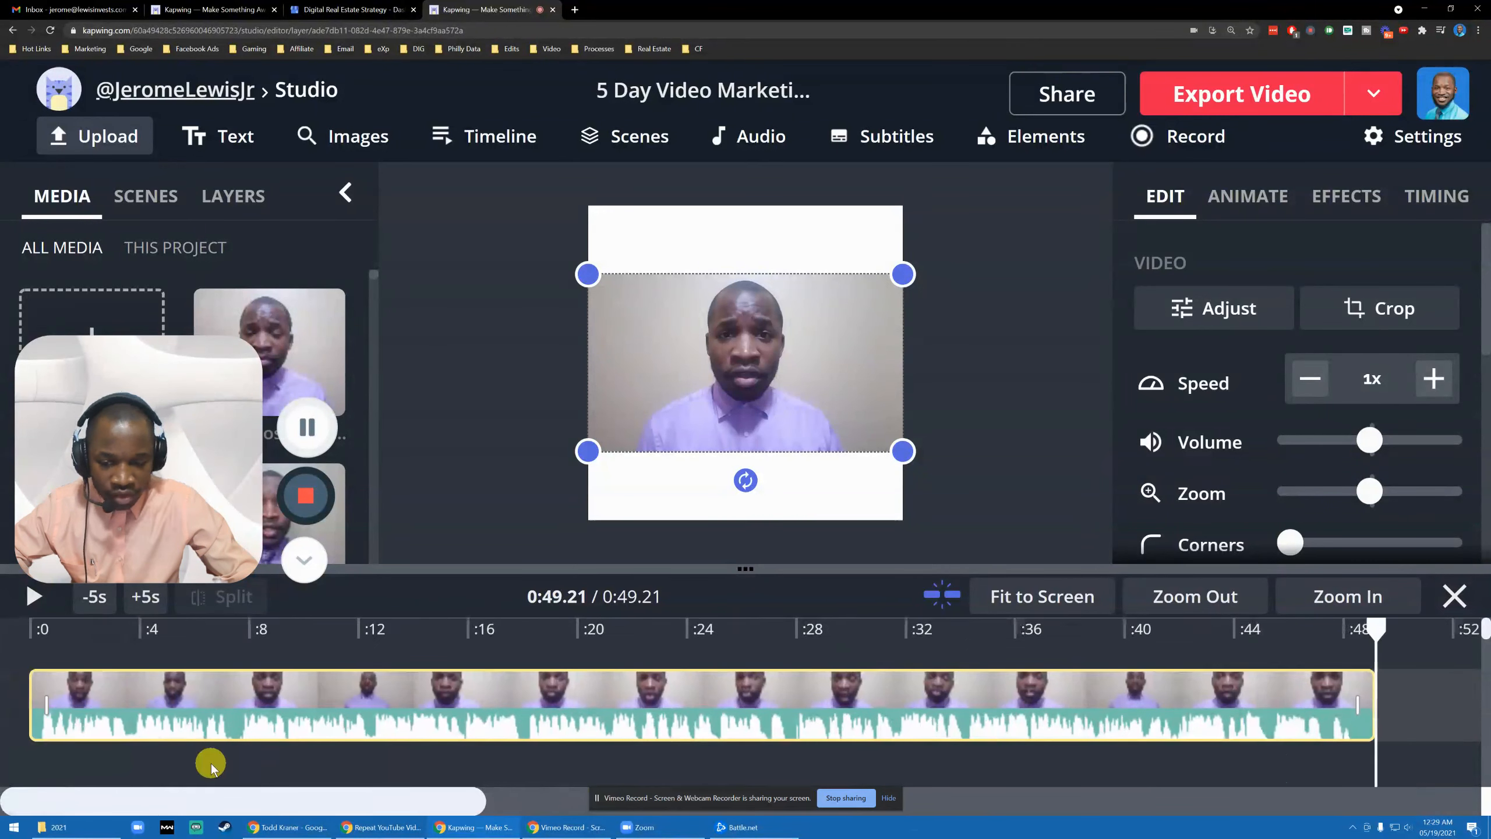
left_click(1196, 597)
left_click(1191, 596)
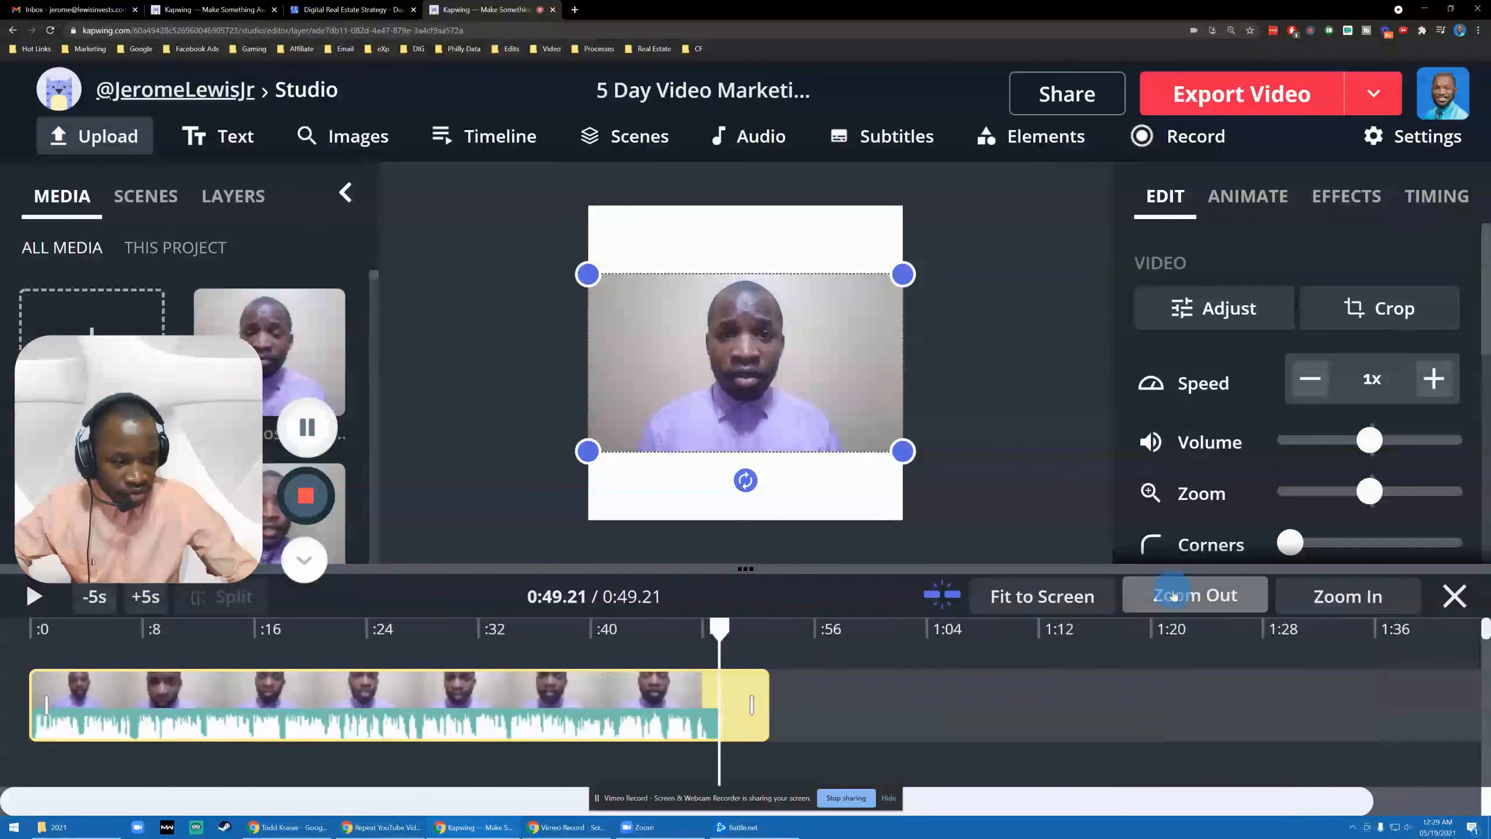
left_click(1183, 596)
left_click(1172, 595)
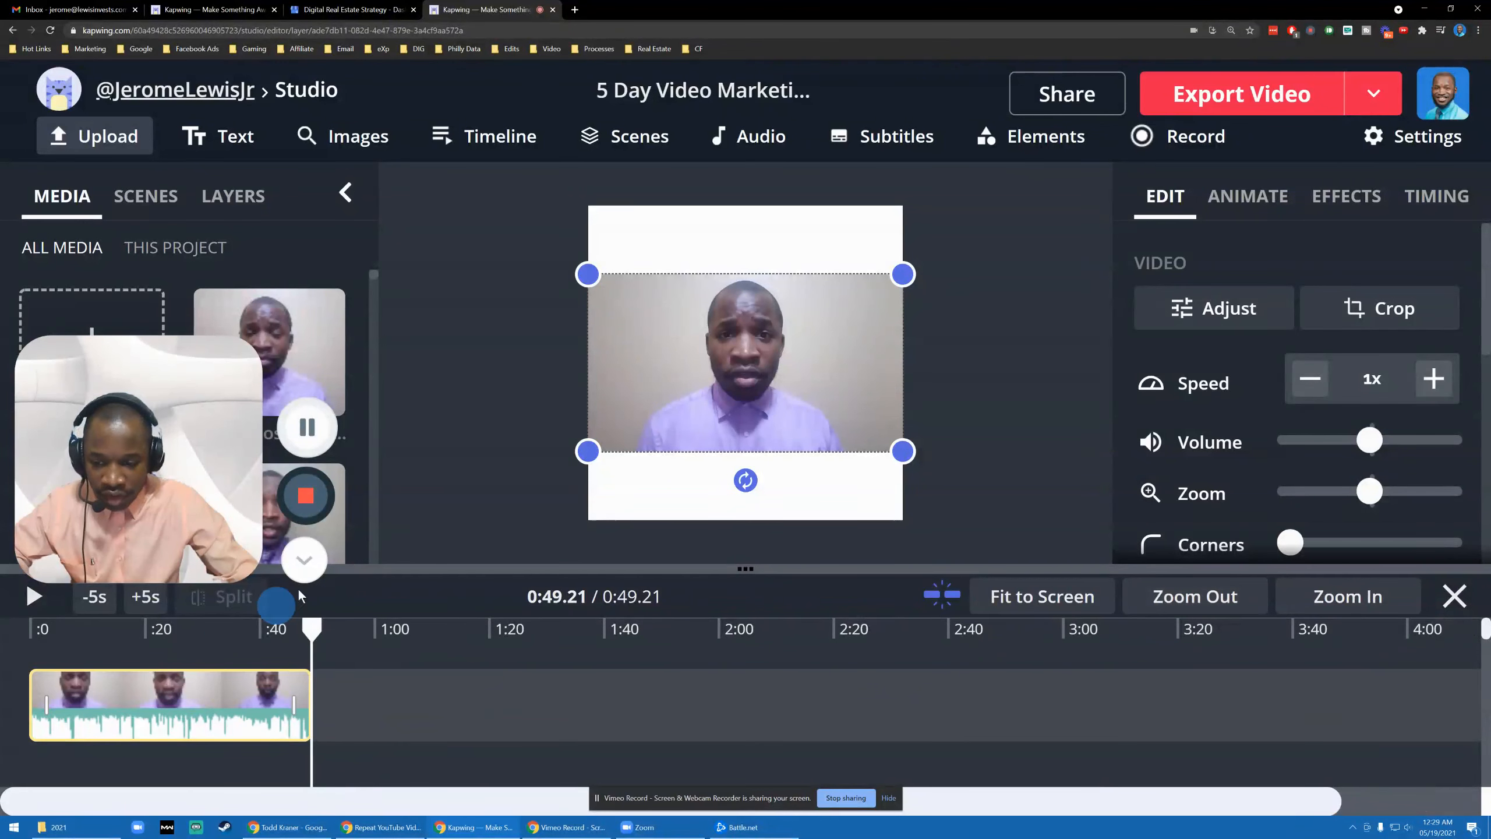
- Deselect the video so the canvas settings with 1:1 output size appear
left_click_drag(124, 349, 204, 509)
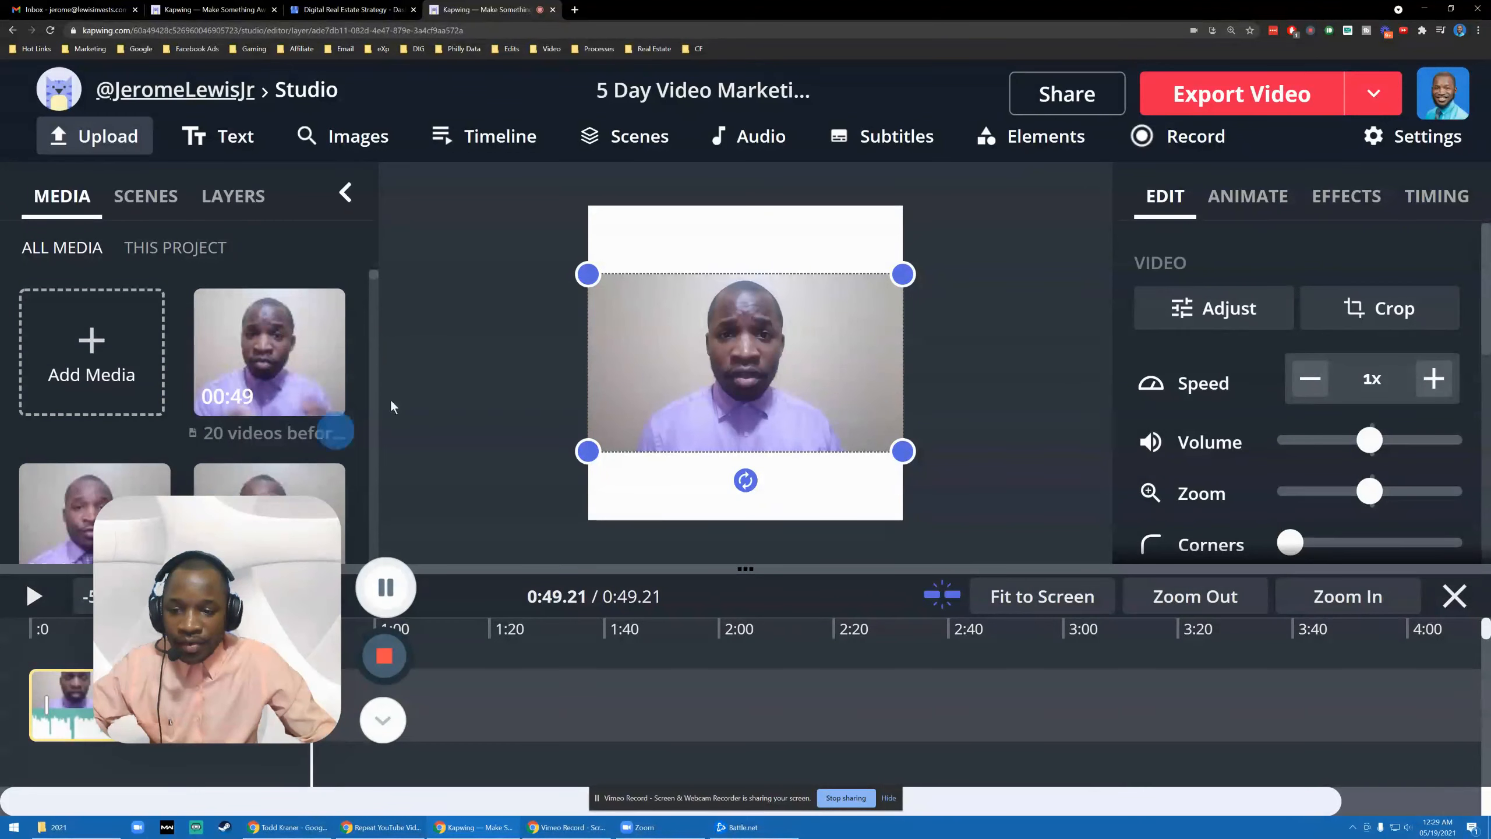
scroll(328, 364, "down", 2)
scroll(330, 351, "up", 2)
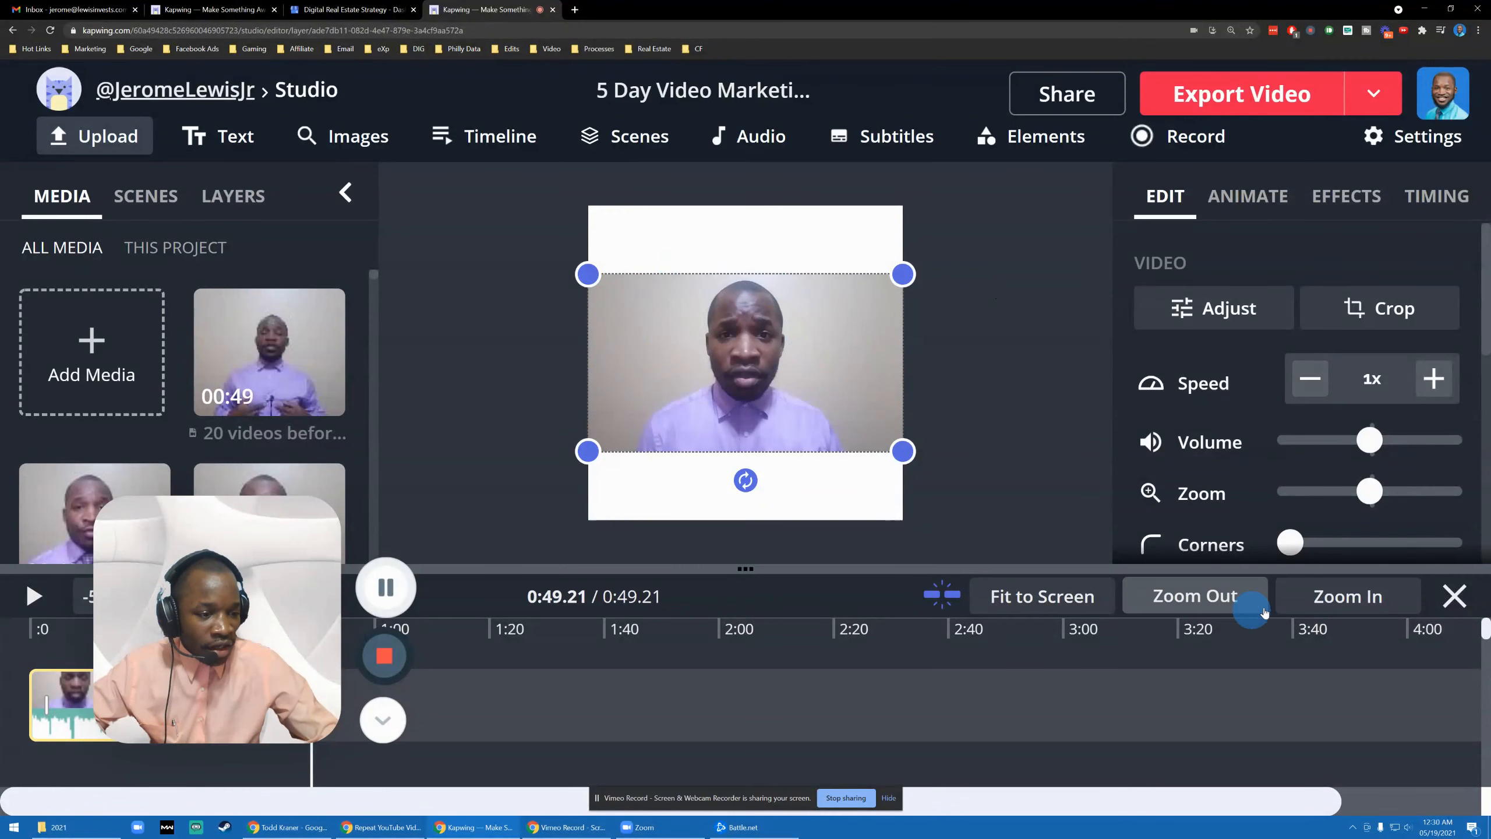
scroll(1386, 353, "down", 5)
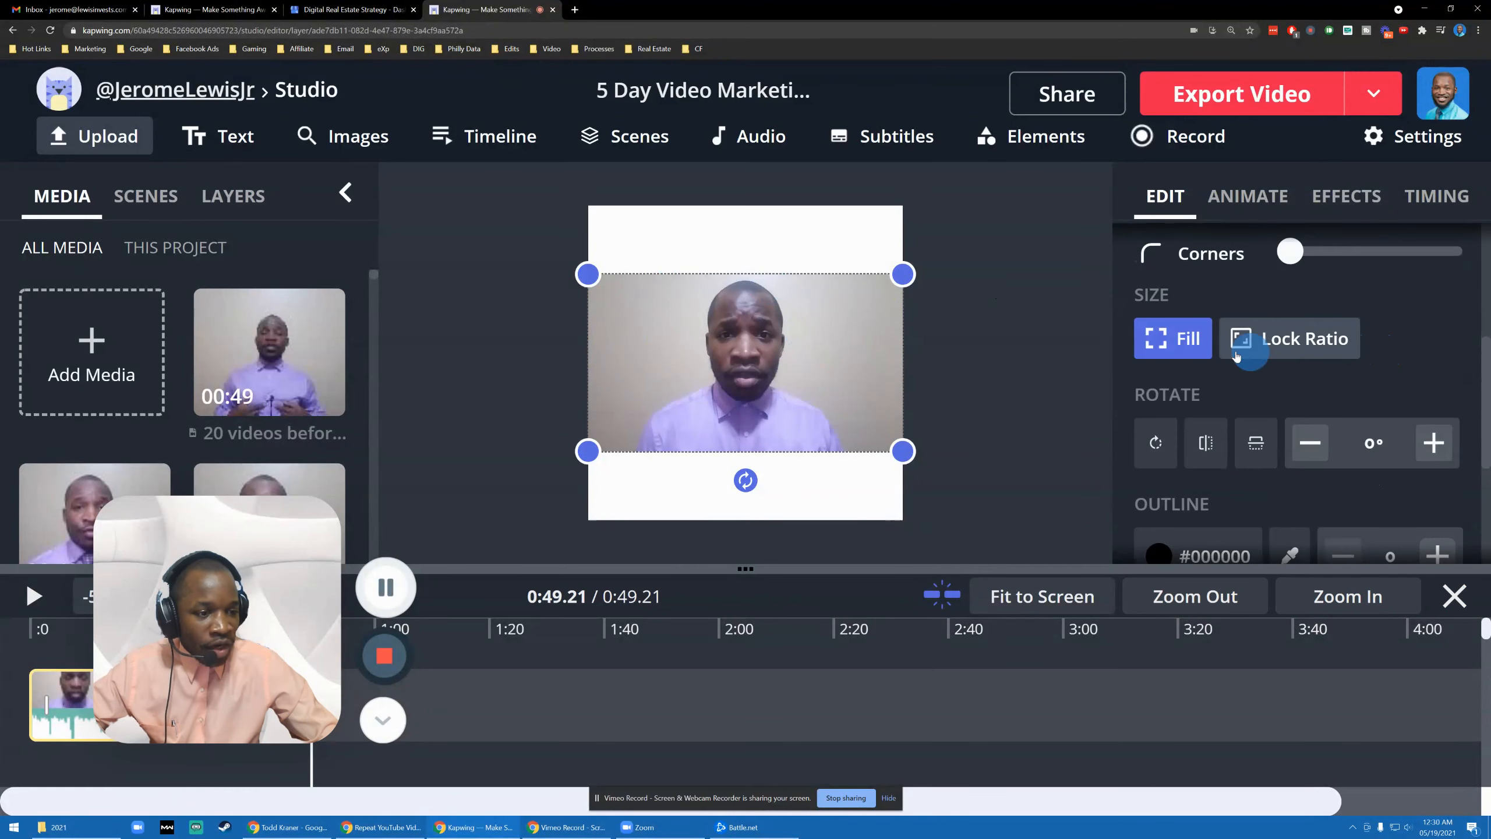
left_click(650, 229)
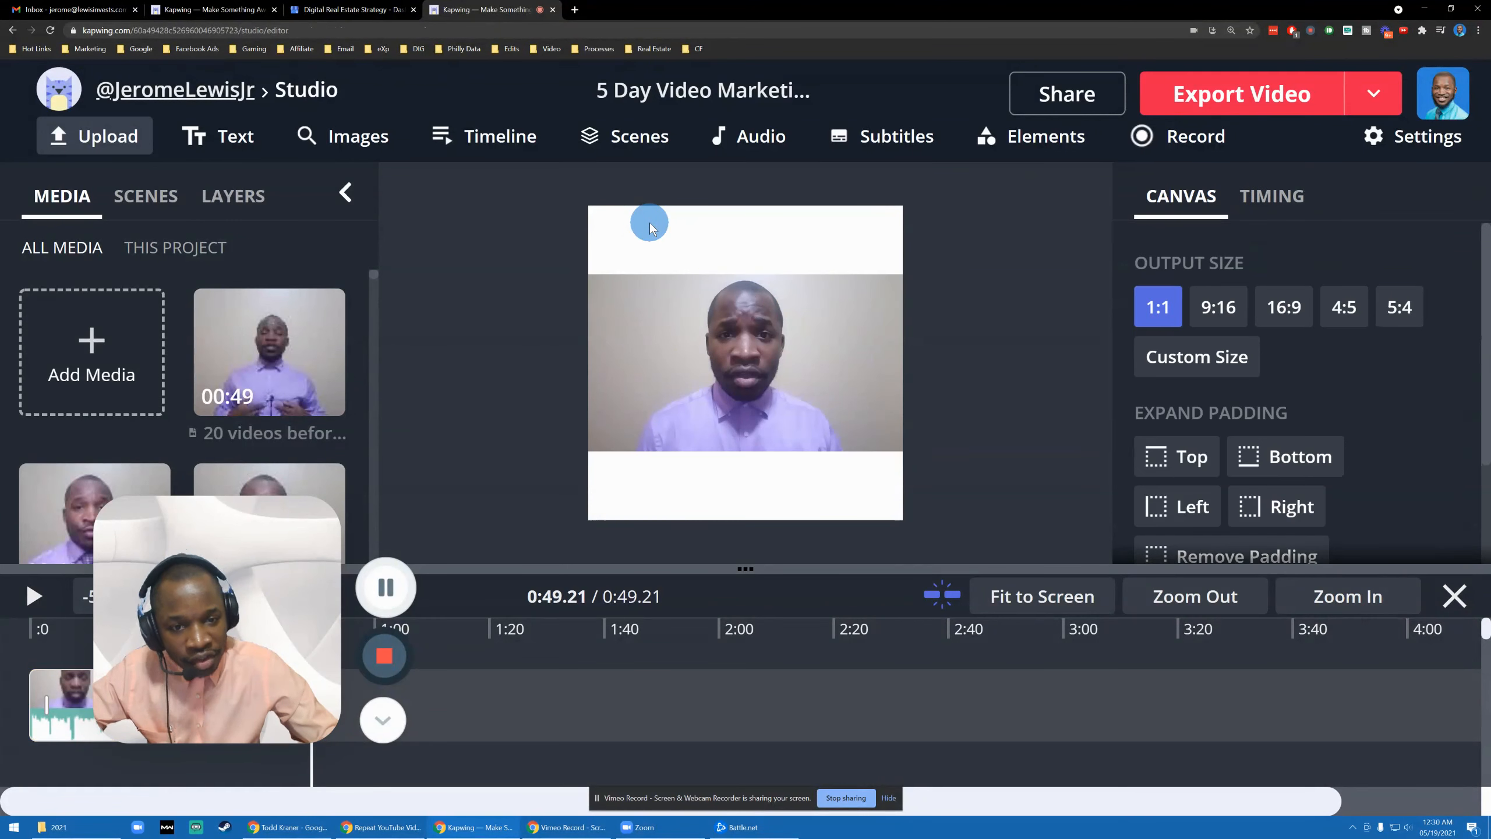
- Change the canvas background colour from #ffffff to blue #2484DA
scroll(1312, 329, "down", 3)
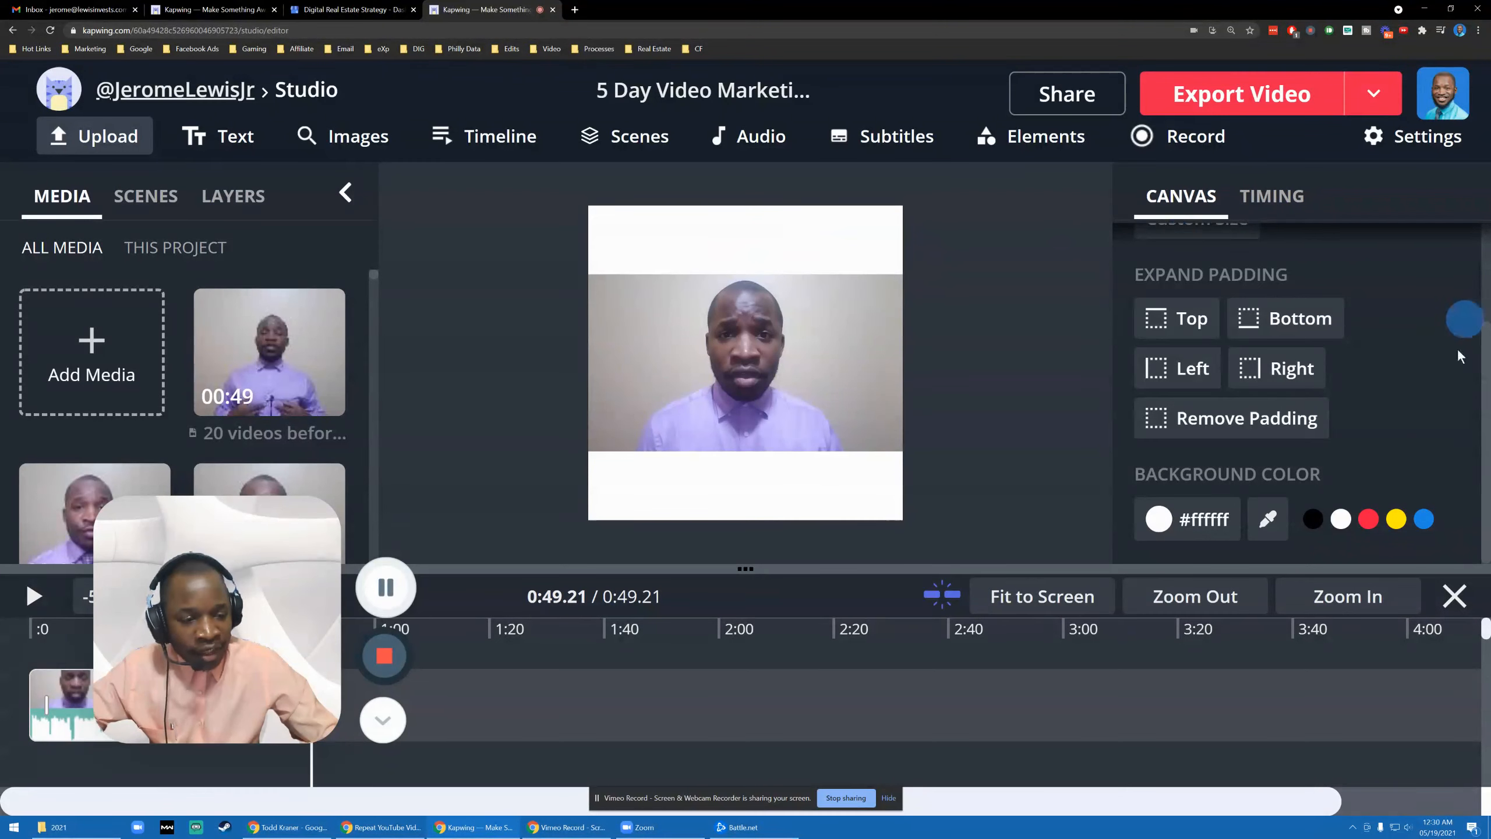
left_click(1203, 519)
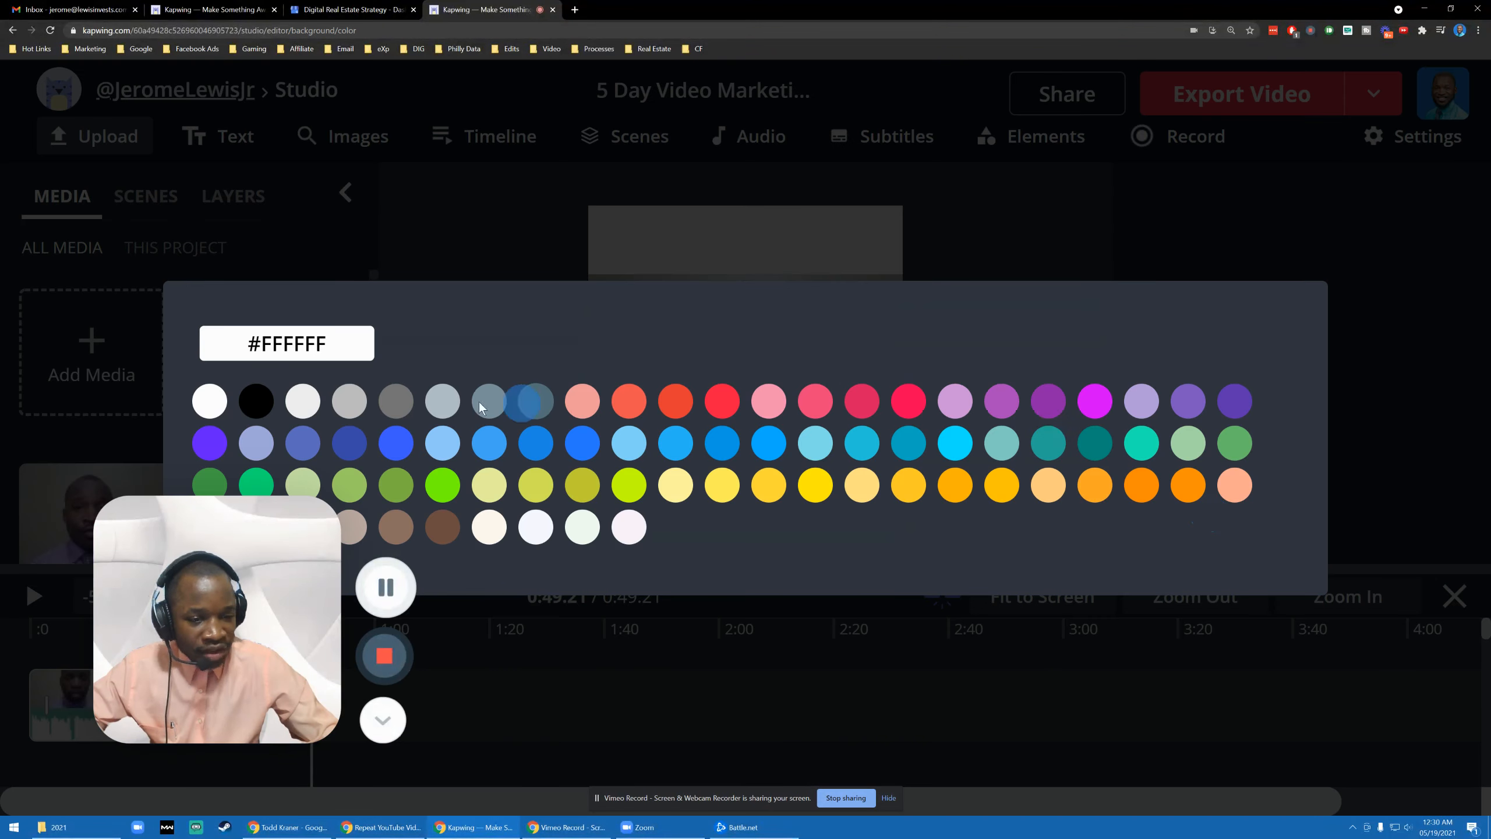
double_click(308, 343)
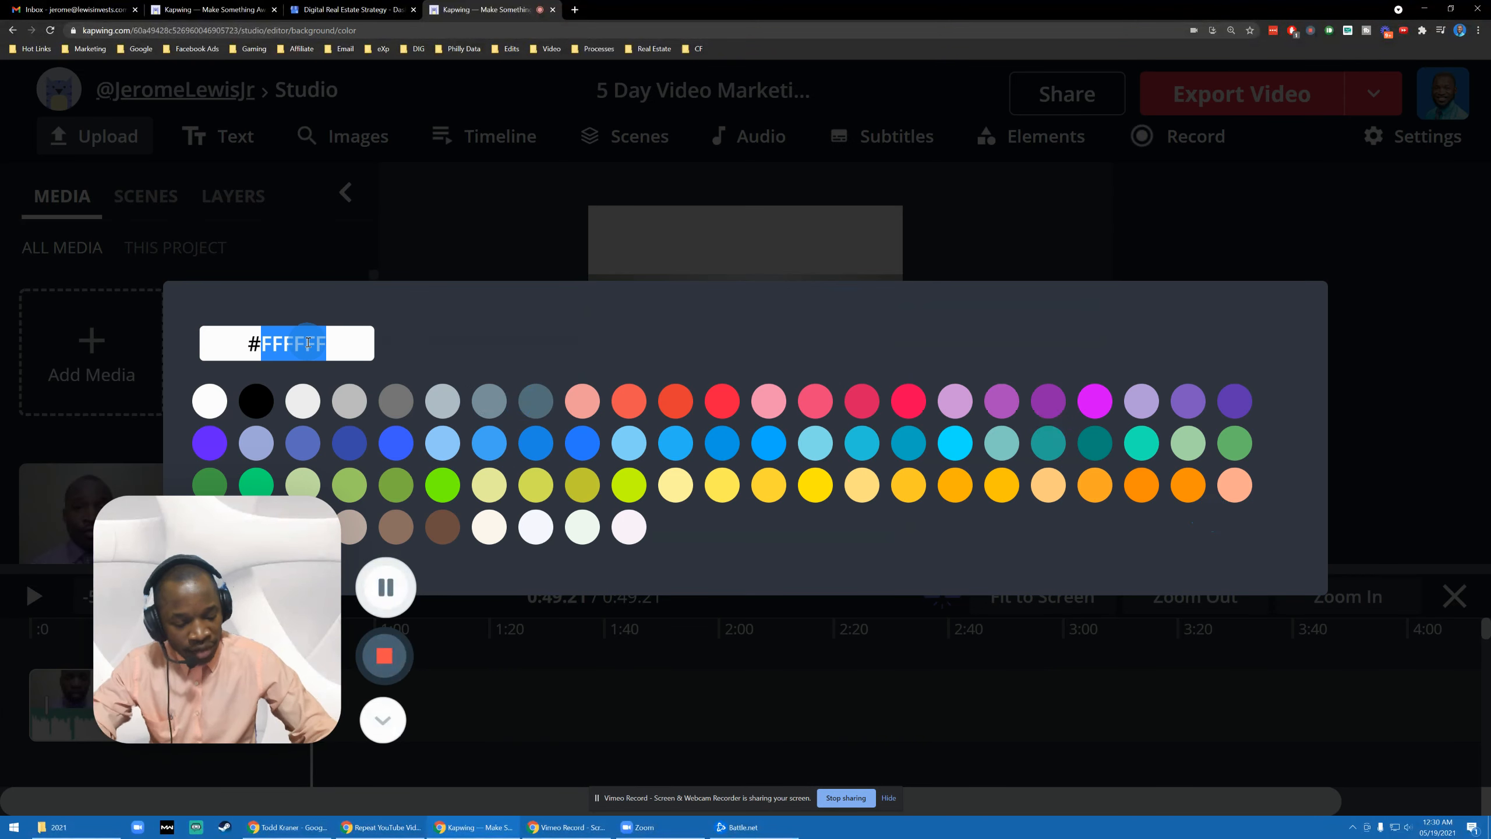
type("2484DA")
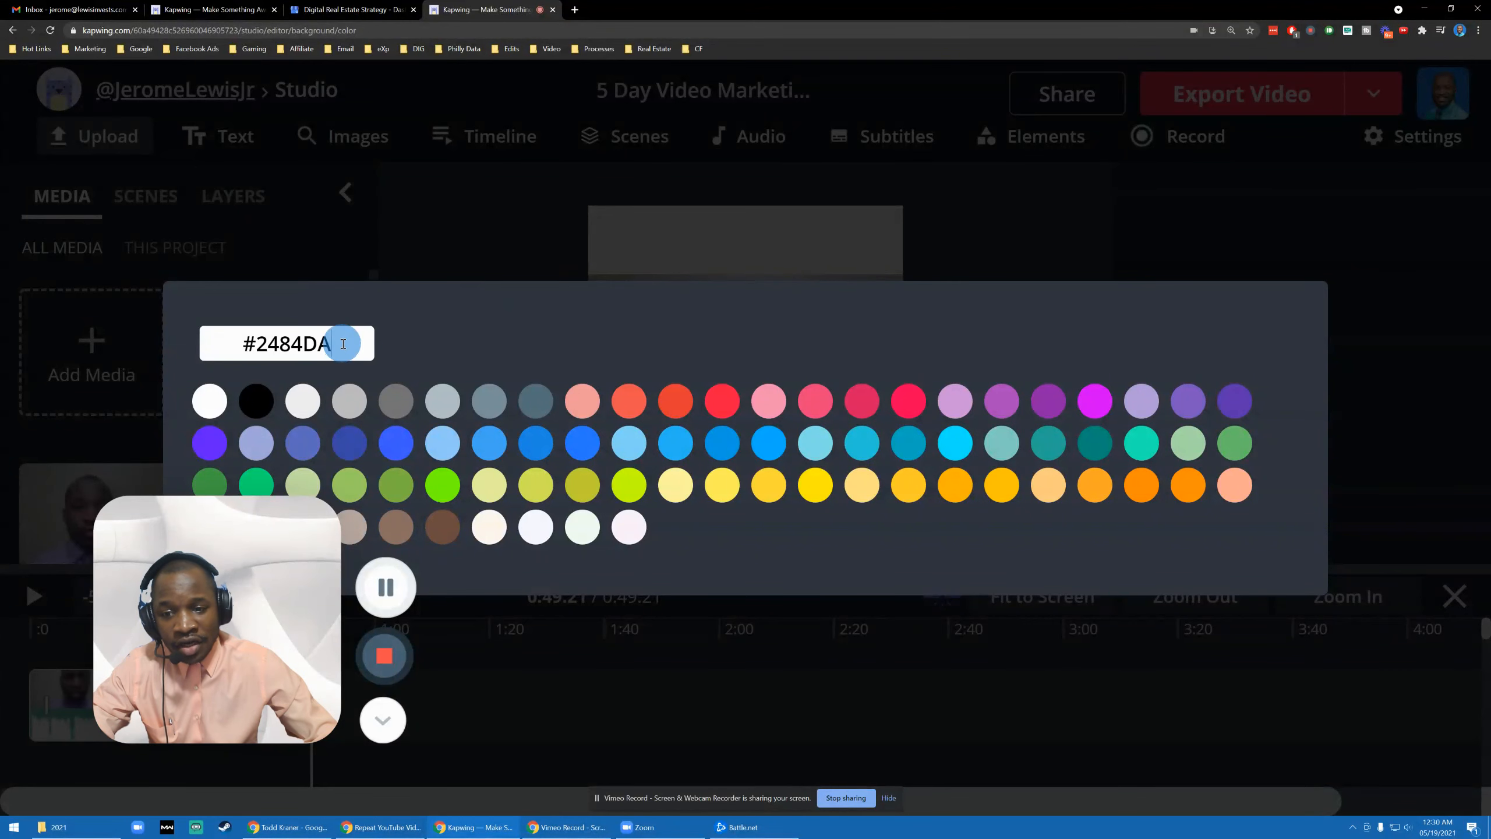
left_click(429, 219)
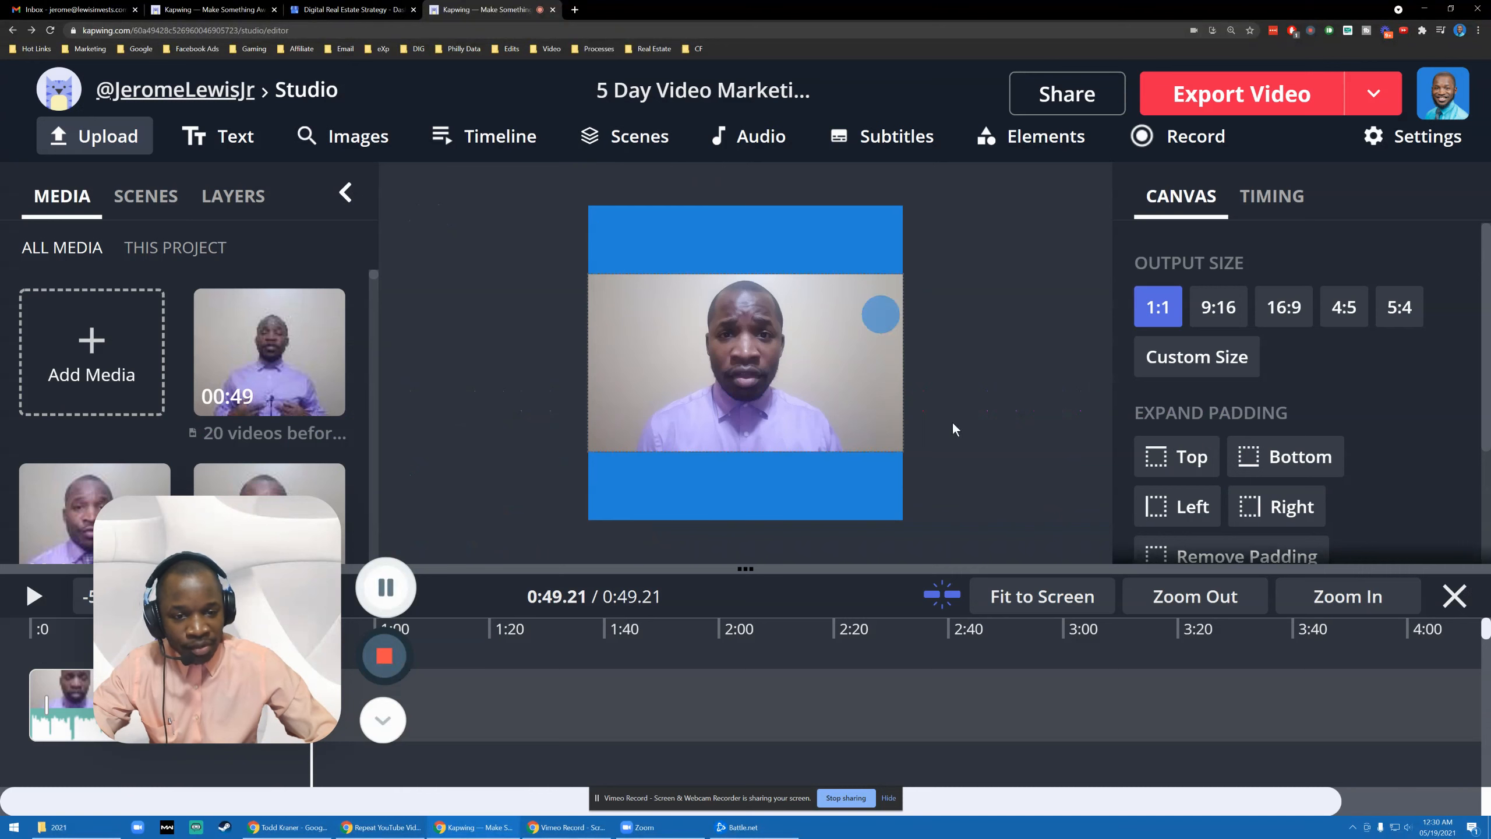
left_click_drag(241, 563, 543, 587)
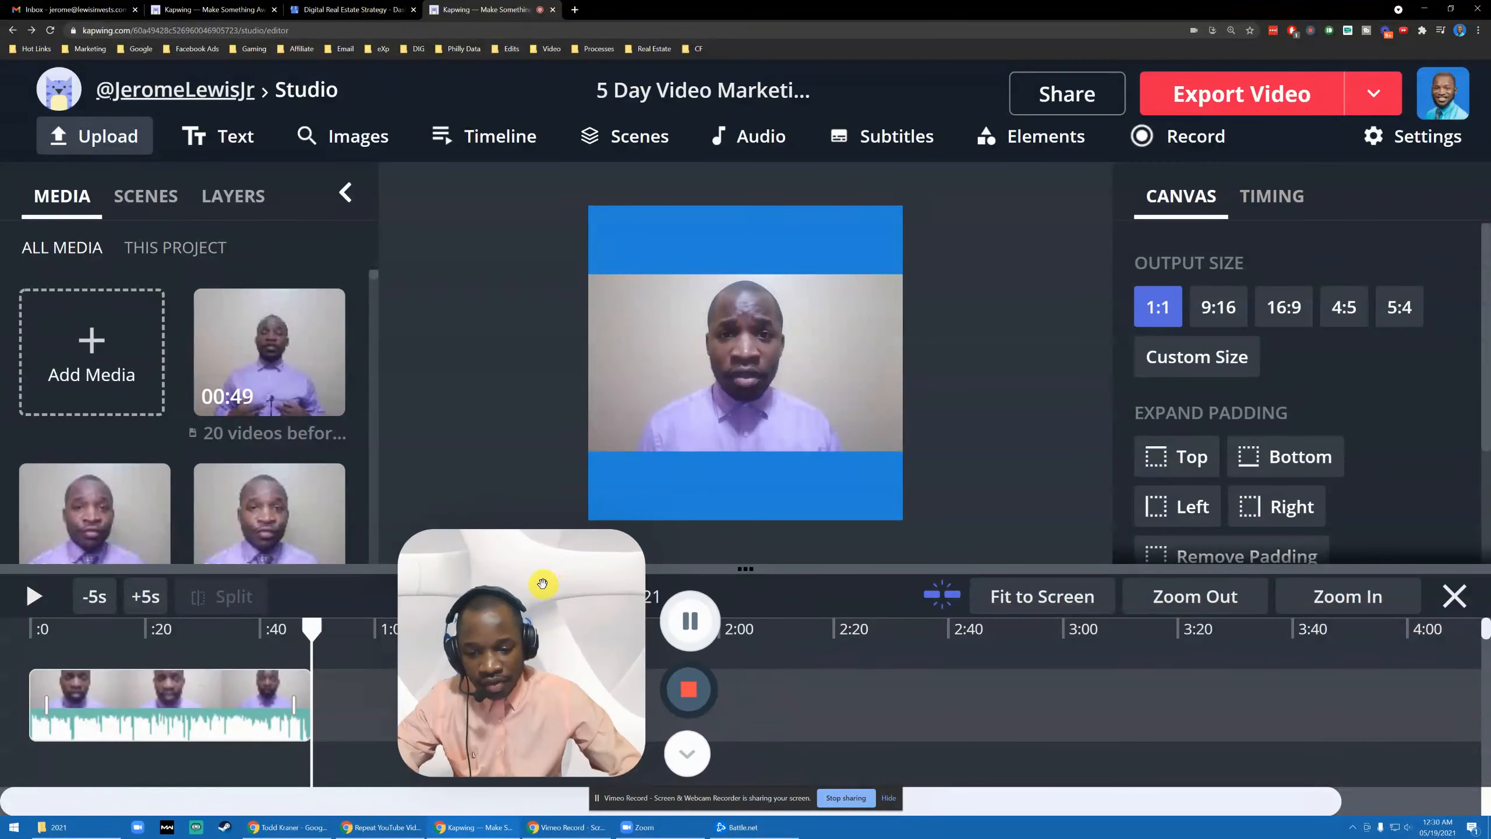
left_click(25, 597)
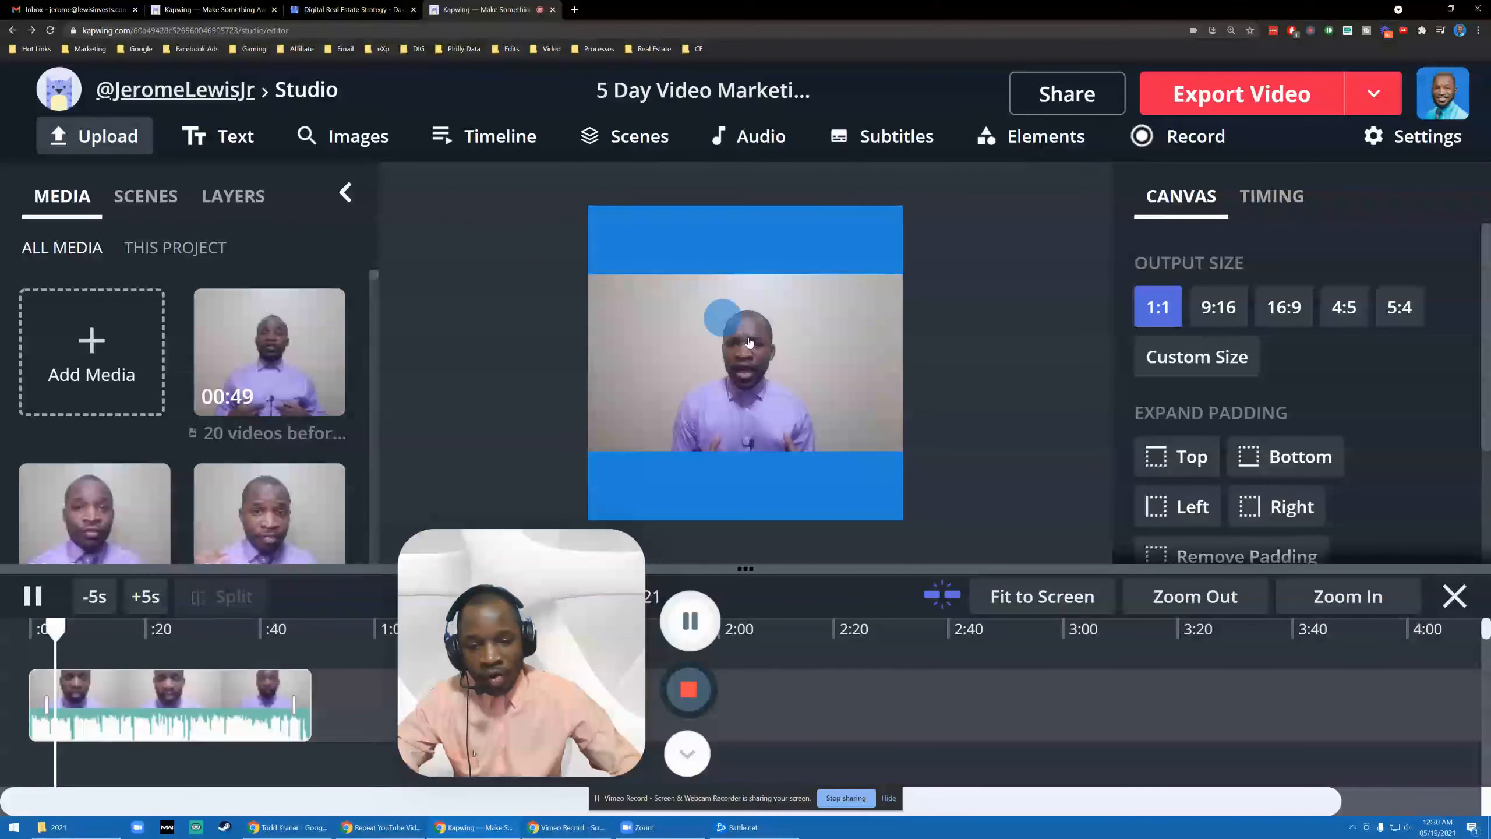
left_click_drag(531, 617, 275, 621)
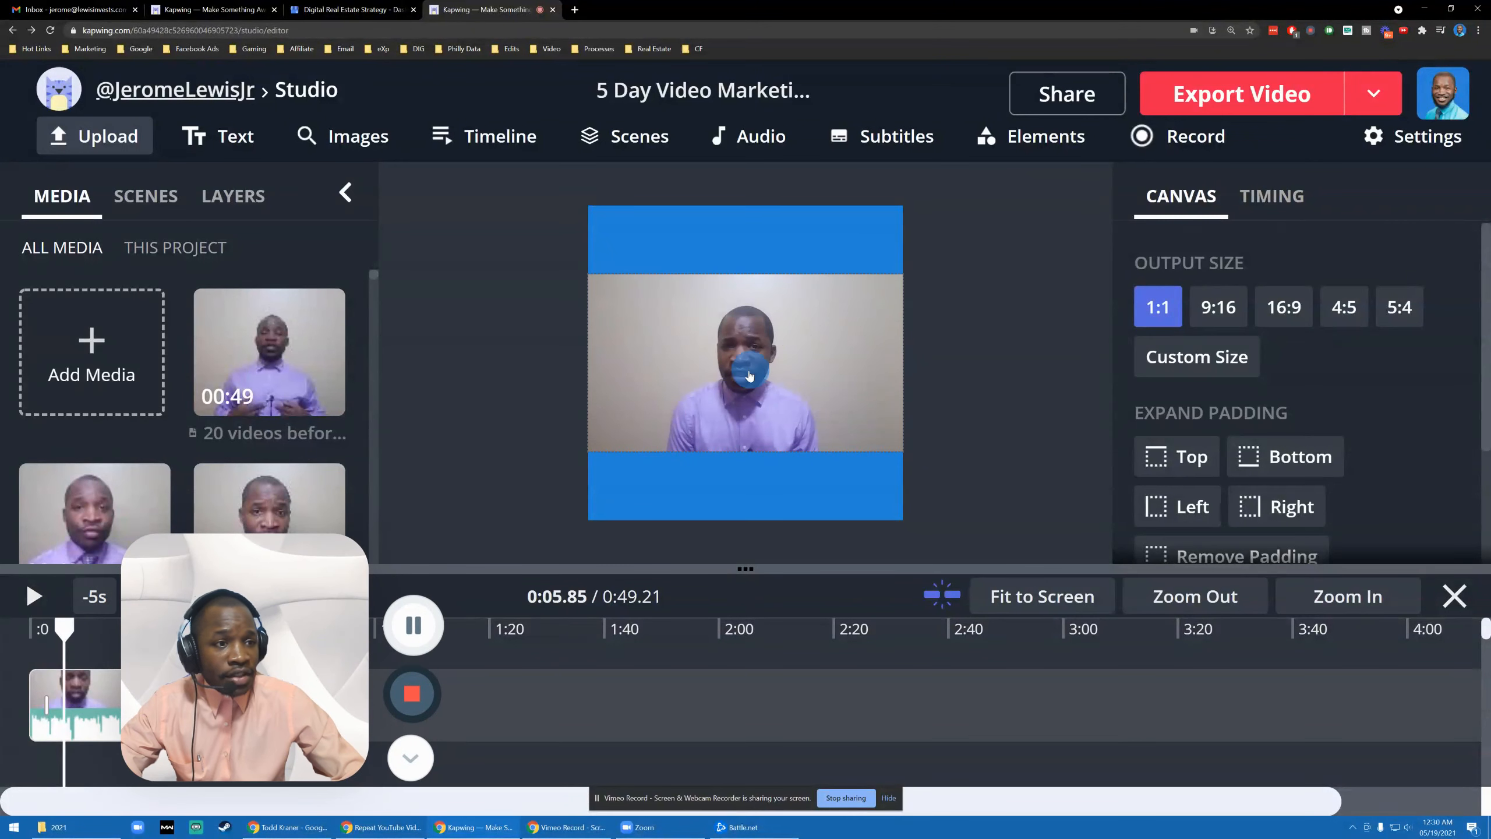
left_click_drag(357, 590, 1443, 44)
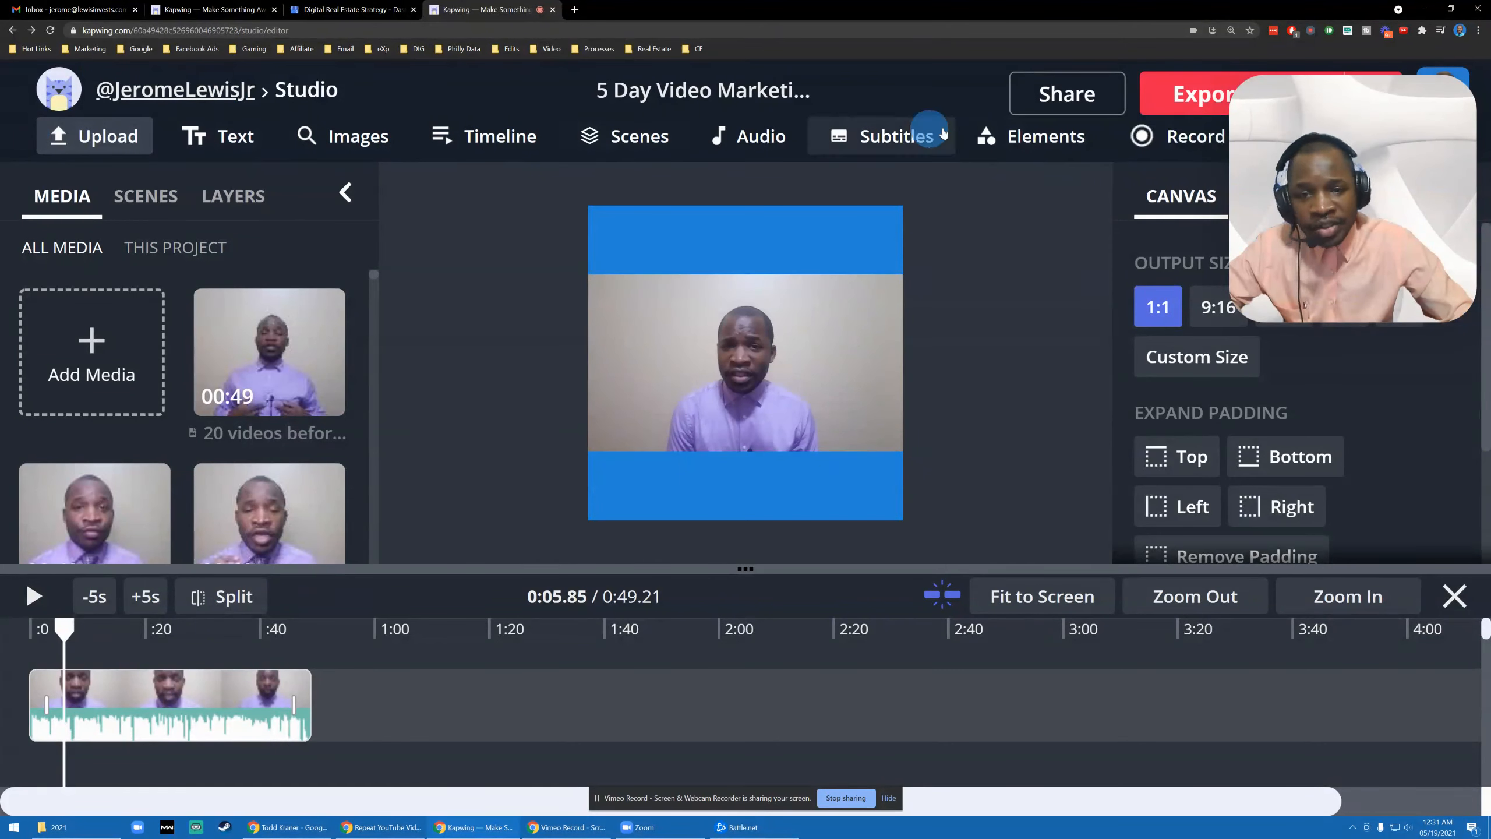
- Add a text layer, enlarge it, and replace 'Sample text' with the presenter's full name
left_click(227, 142)
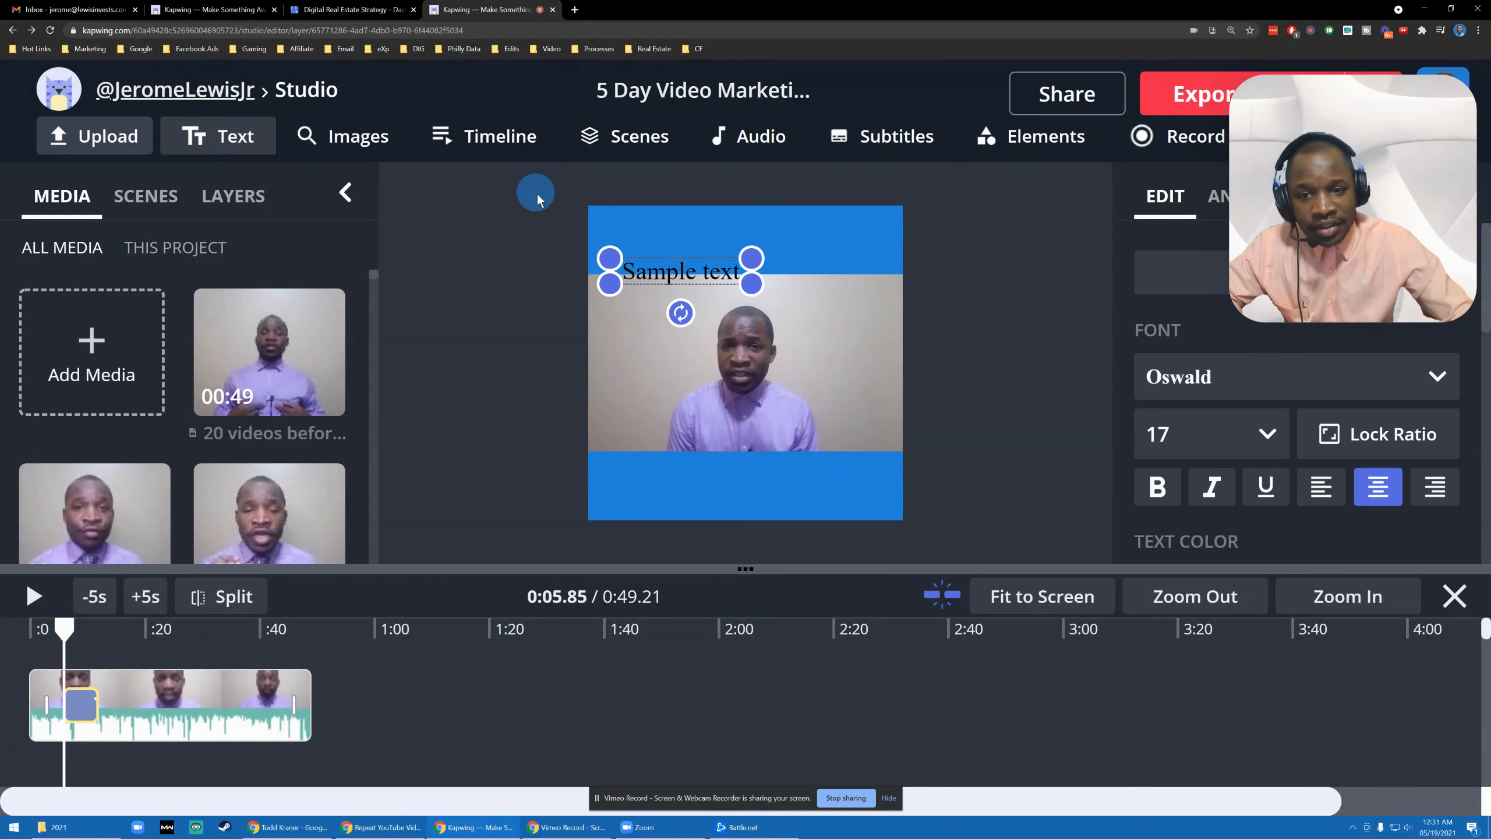
left_click_drag(749, 282, 852, 363)
left_click(761, 302)
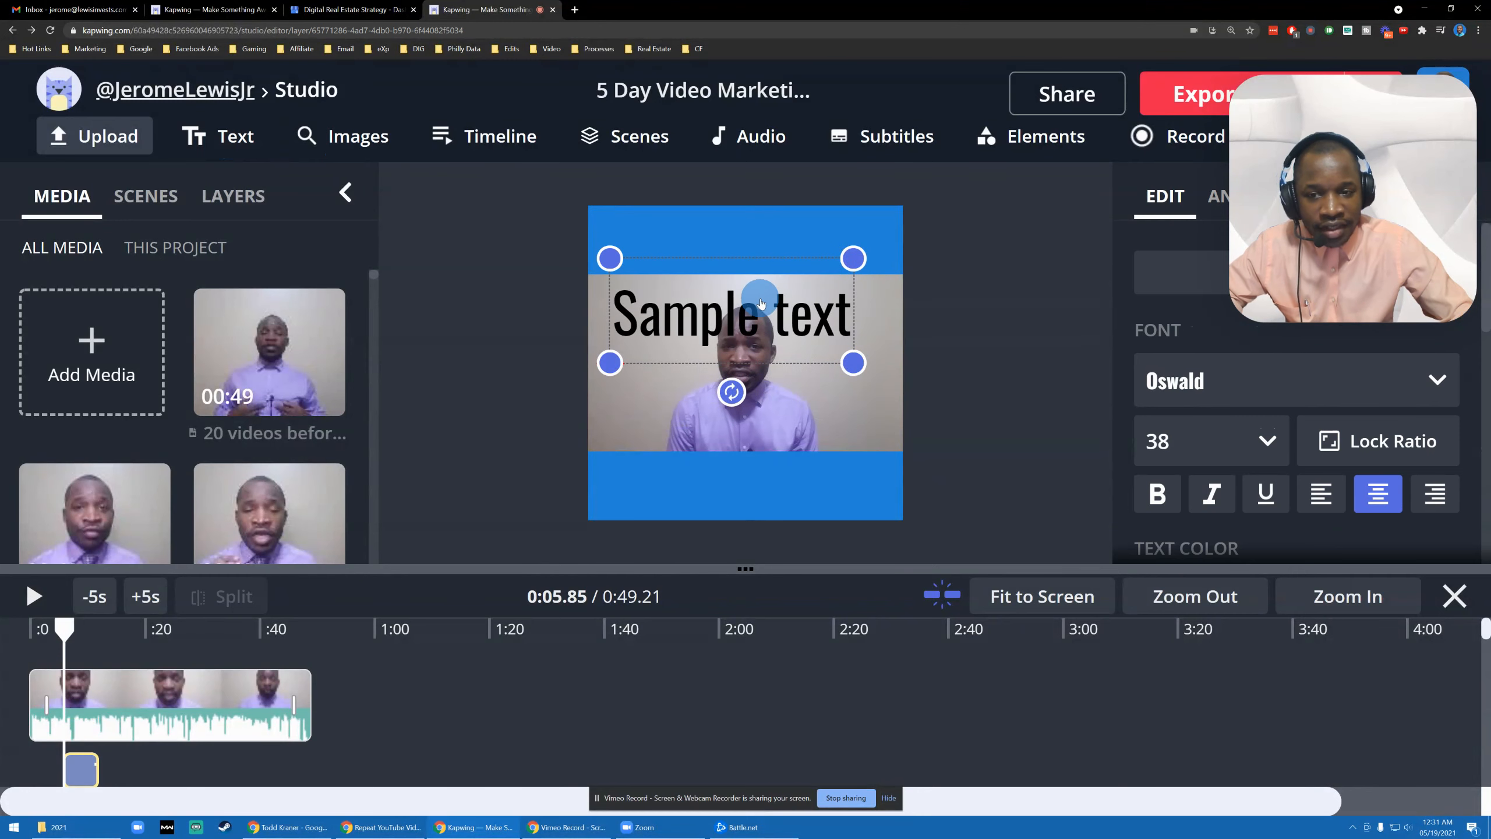
key("ctrl+minus")
key("ctrl+minus")
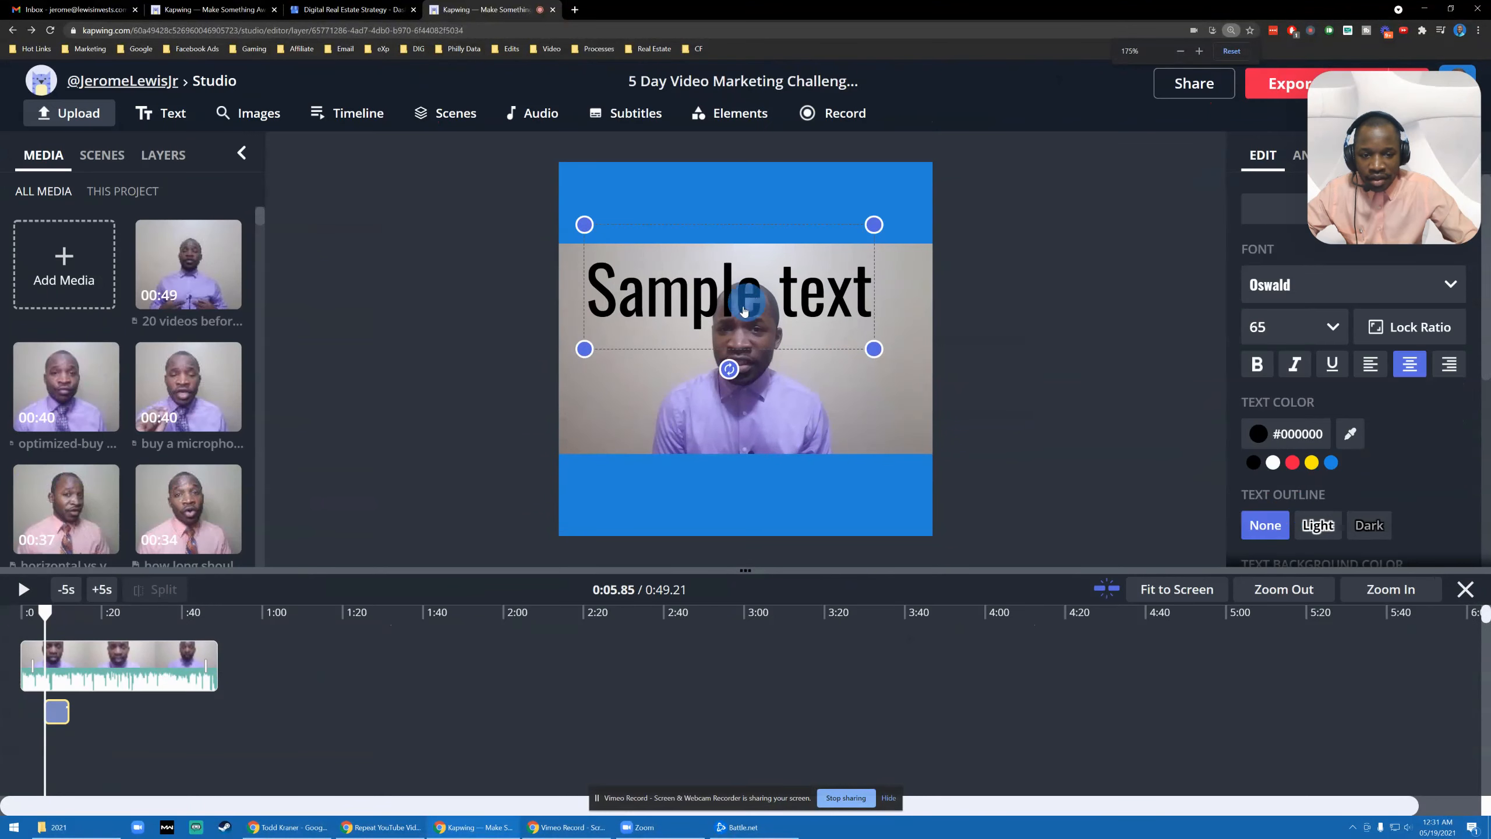
double_click(712, 301)
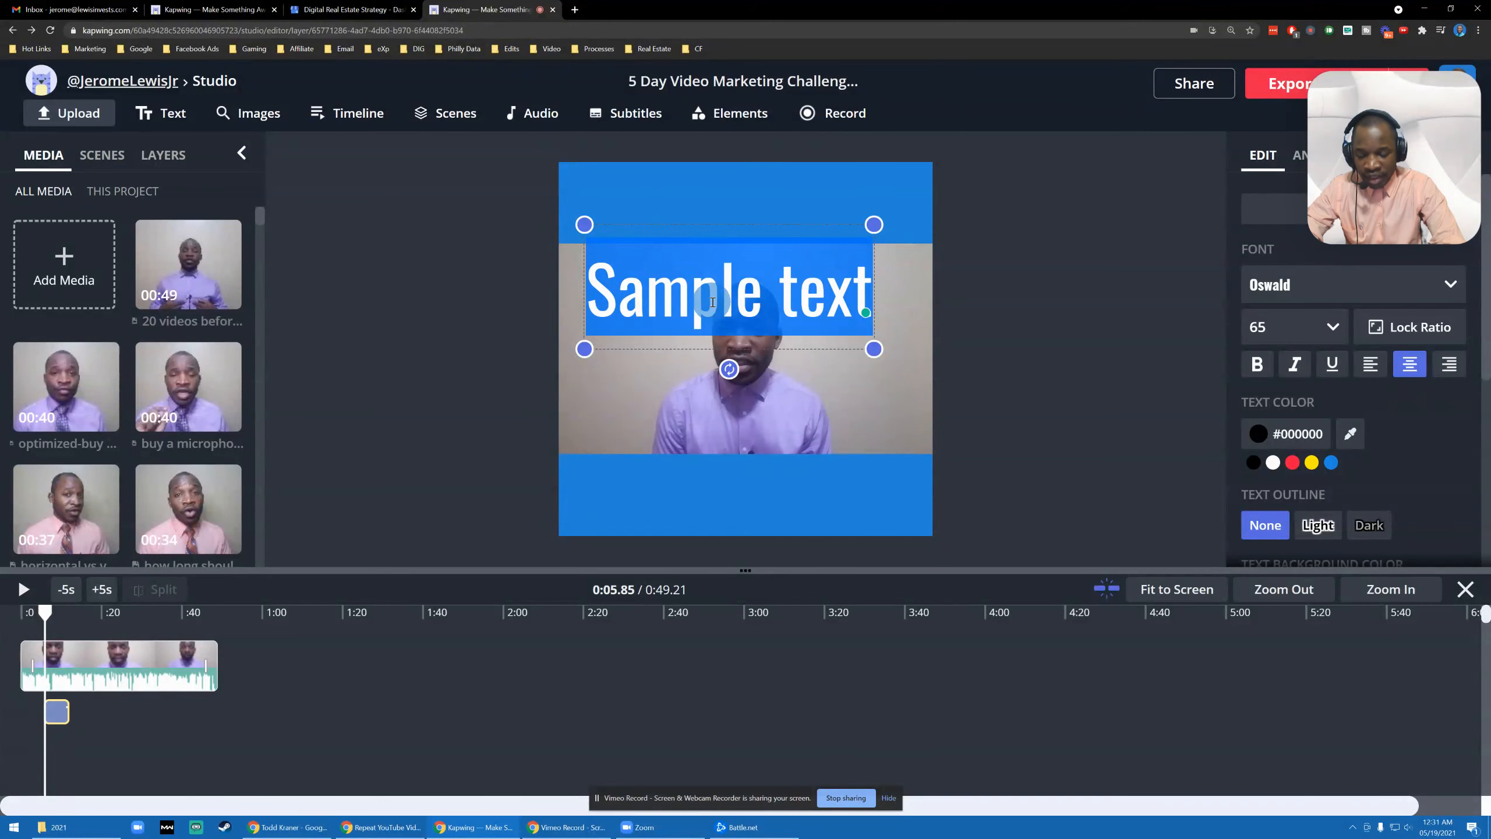
type("Jerome Lewis")
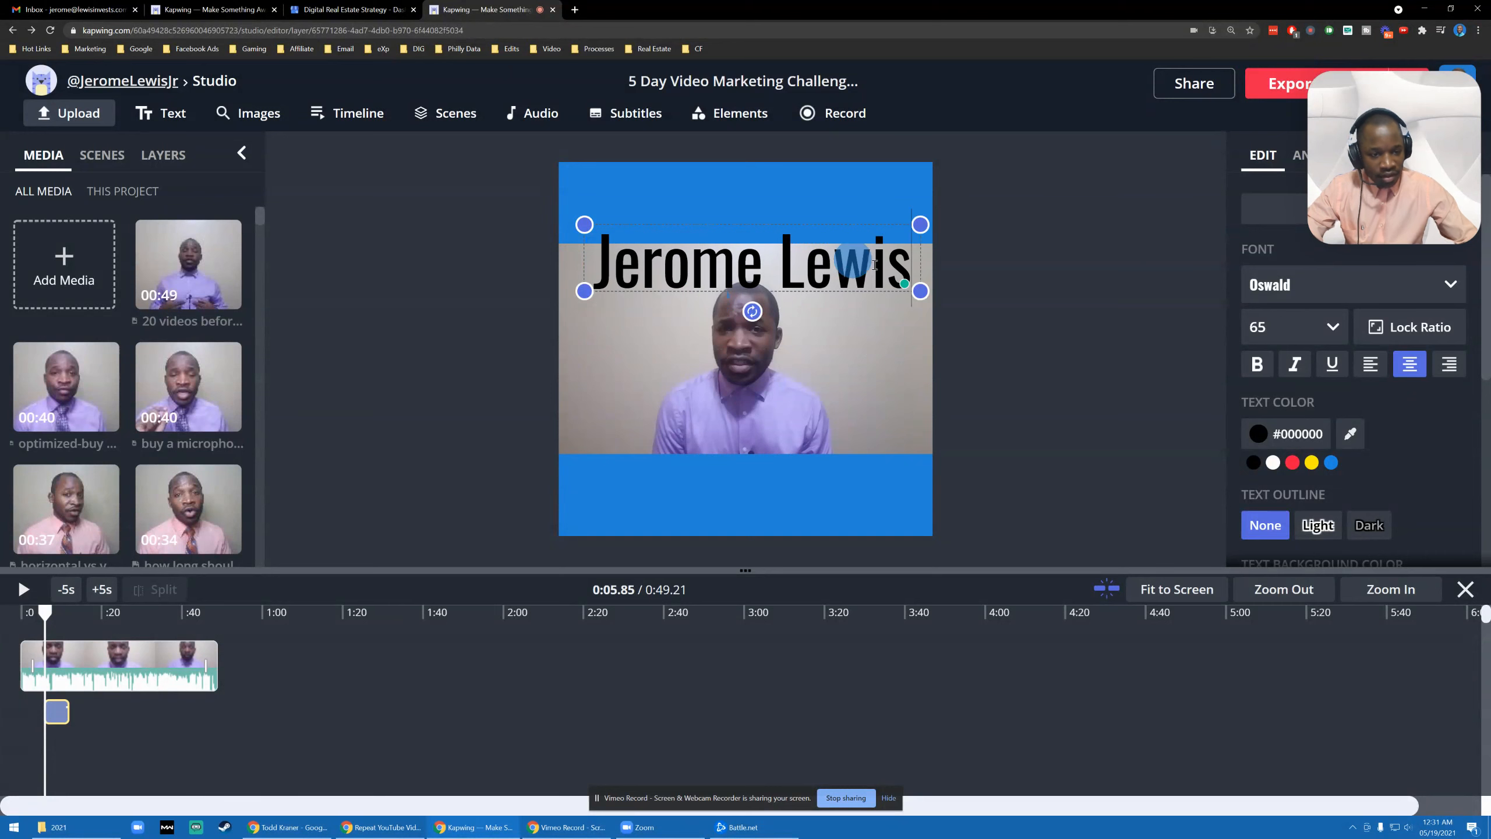
- Move the name text into the bottom band and add a 'Real Investor' line below it
left_click_drag(919, 290, 832, 303)
left_click_drag(753, 272, 733, 497)
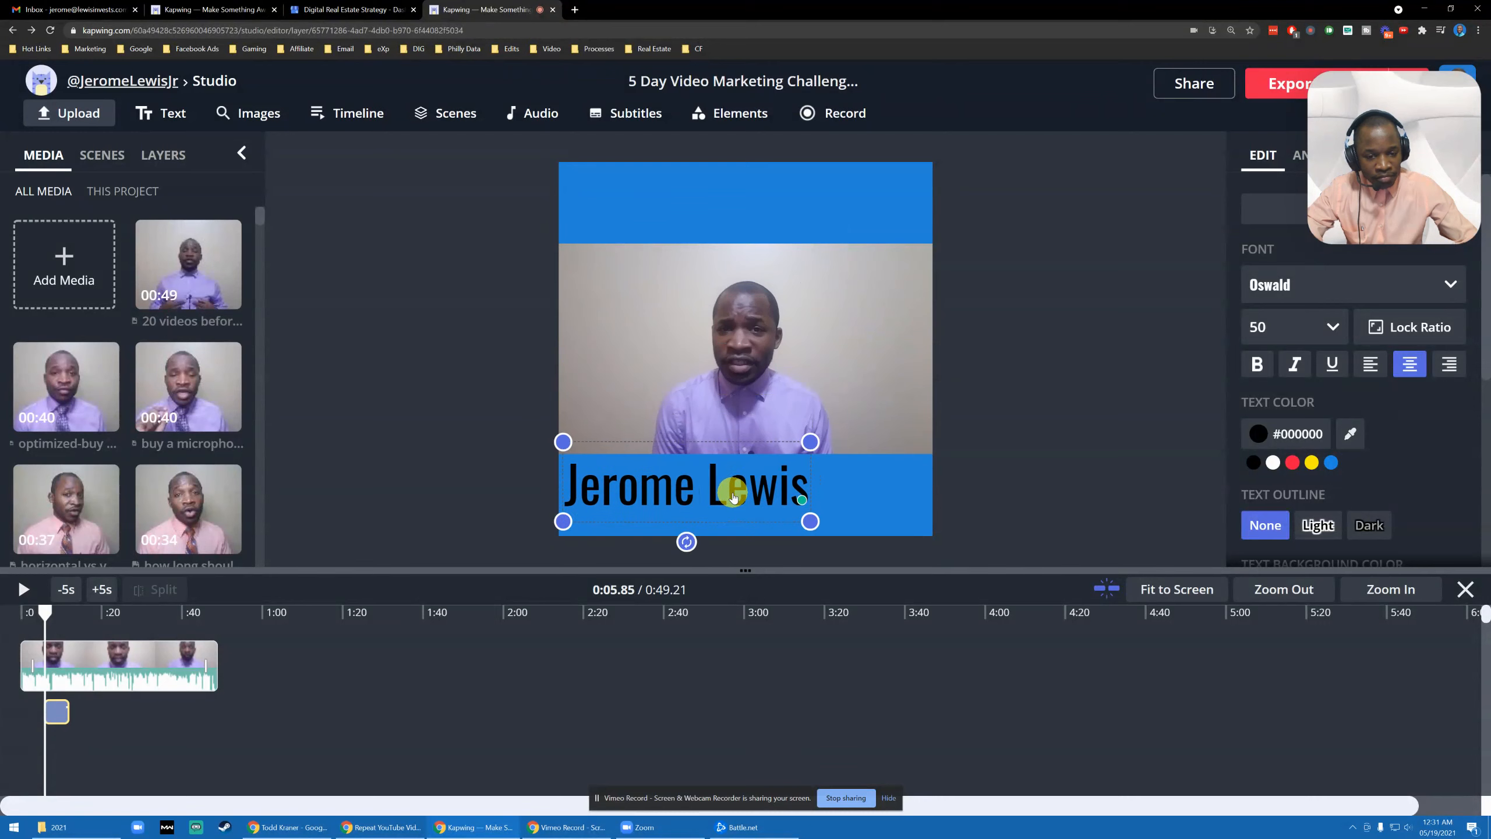
double_click(688, 490)
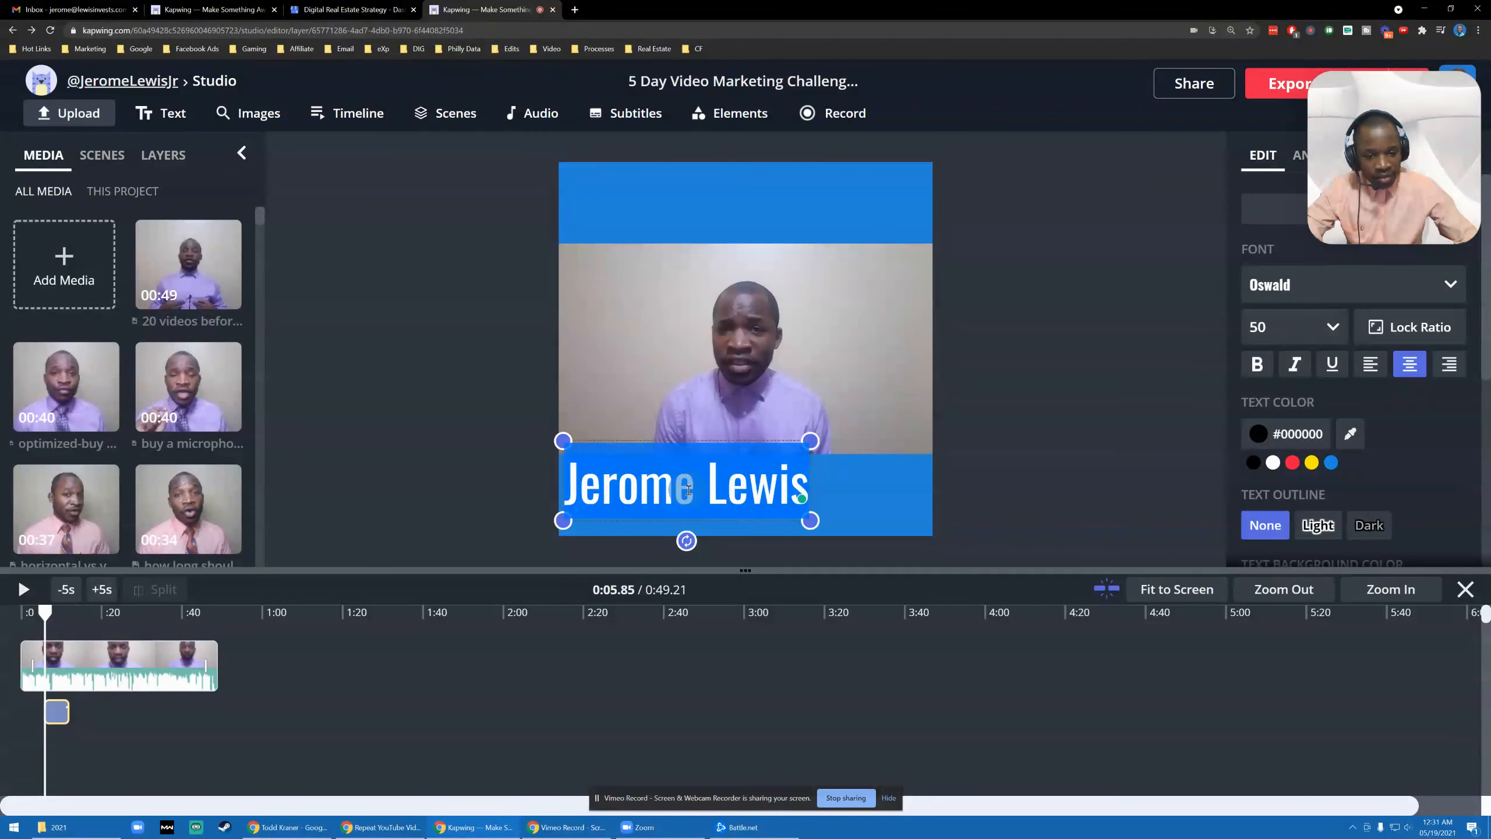
key("Right")
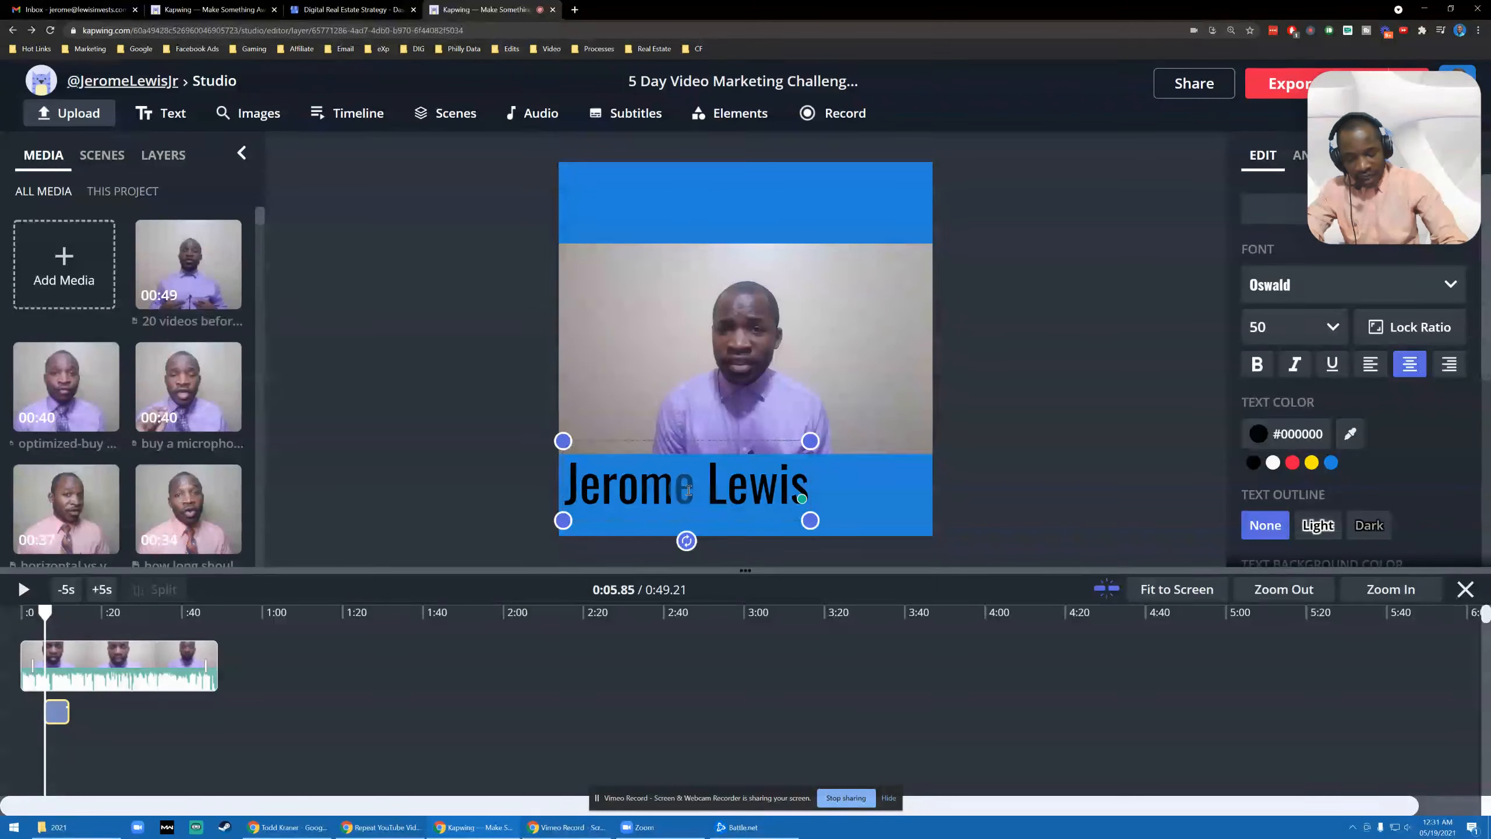
key("Return")
type("Real ")
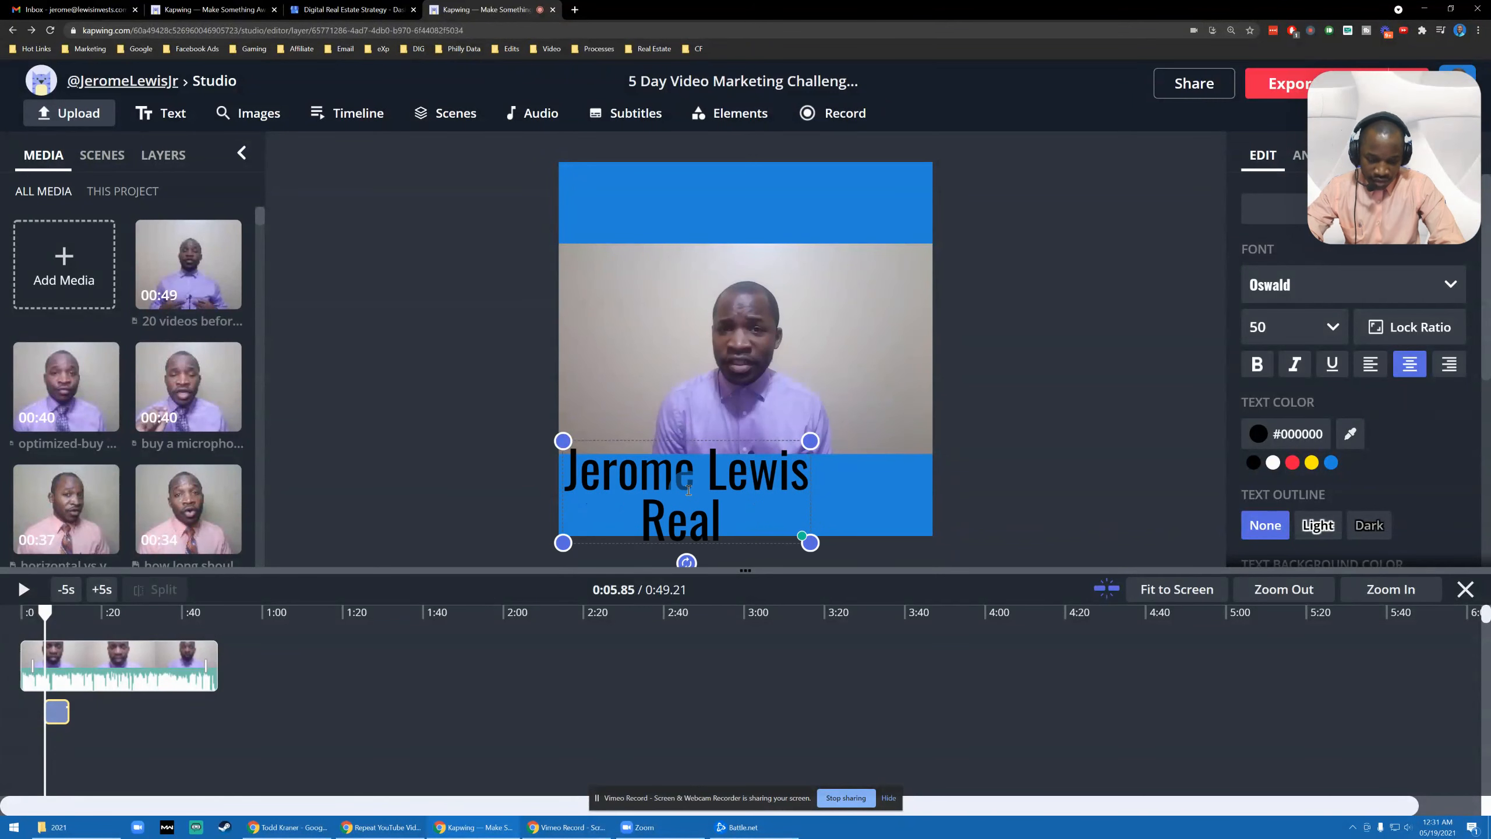
type("Investor")
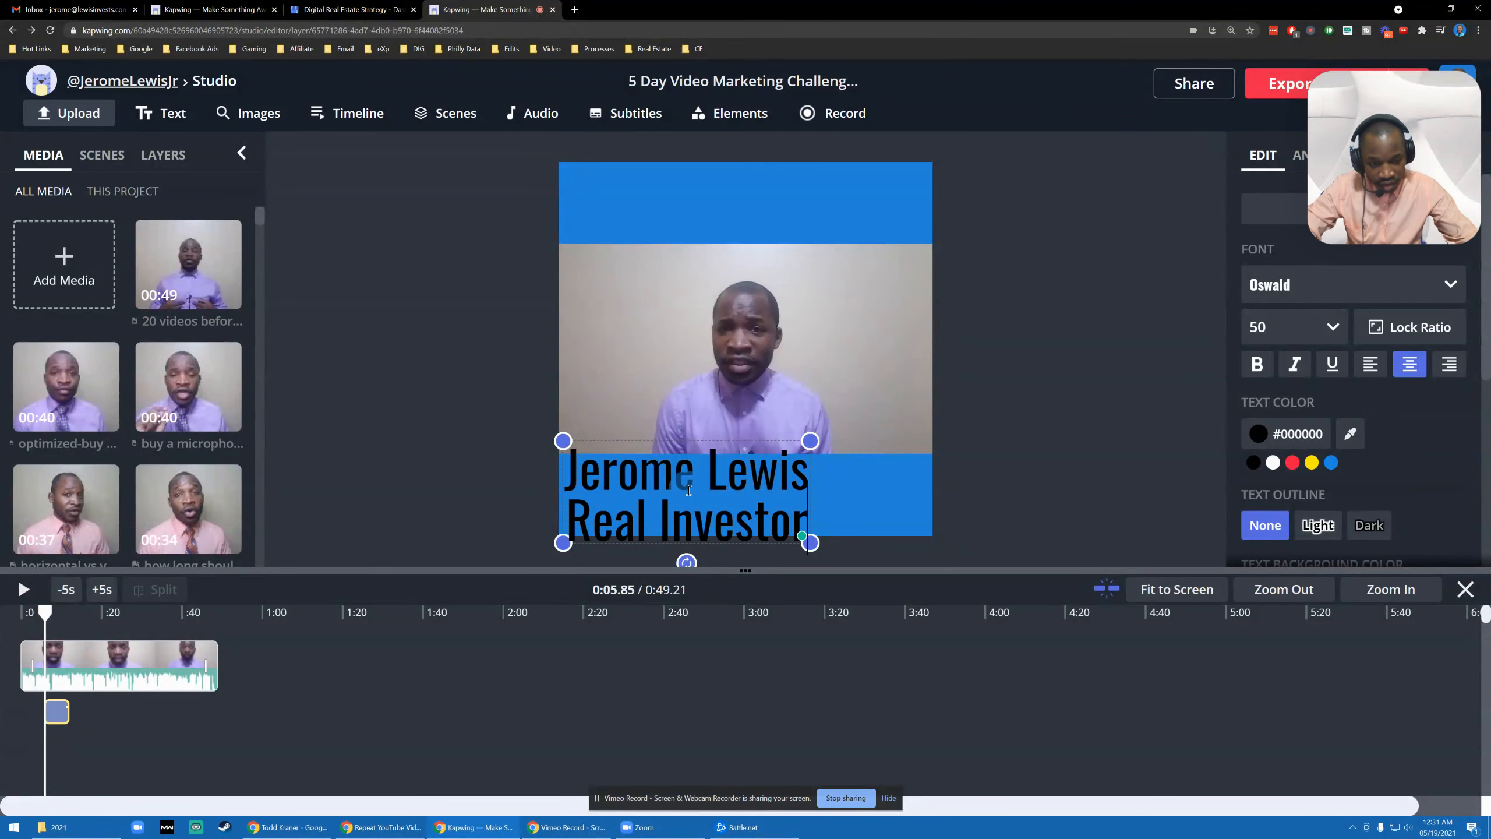
key("Return")
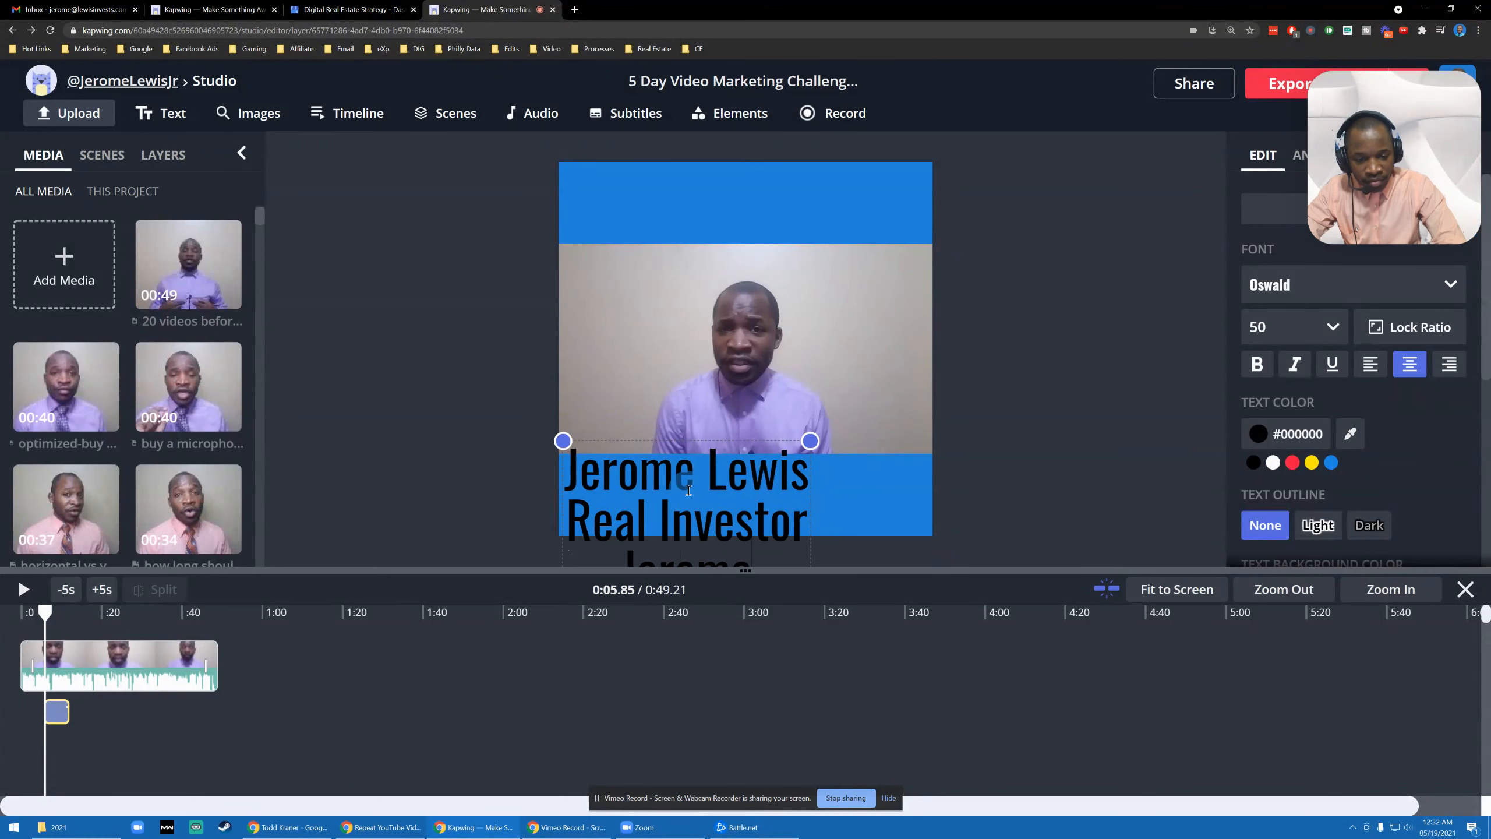
- Shrink the text to size 38 and add the e-mail address and phone number lines
left_click(569, 426)
left_click_drag(564, 440, 578, 479)
left_click_drag(658, 505, 665, 337)
left_click(748, 451)
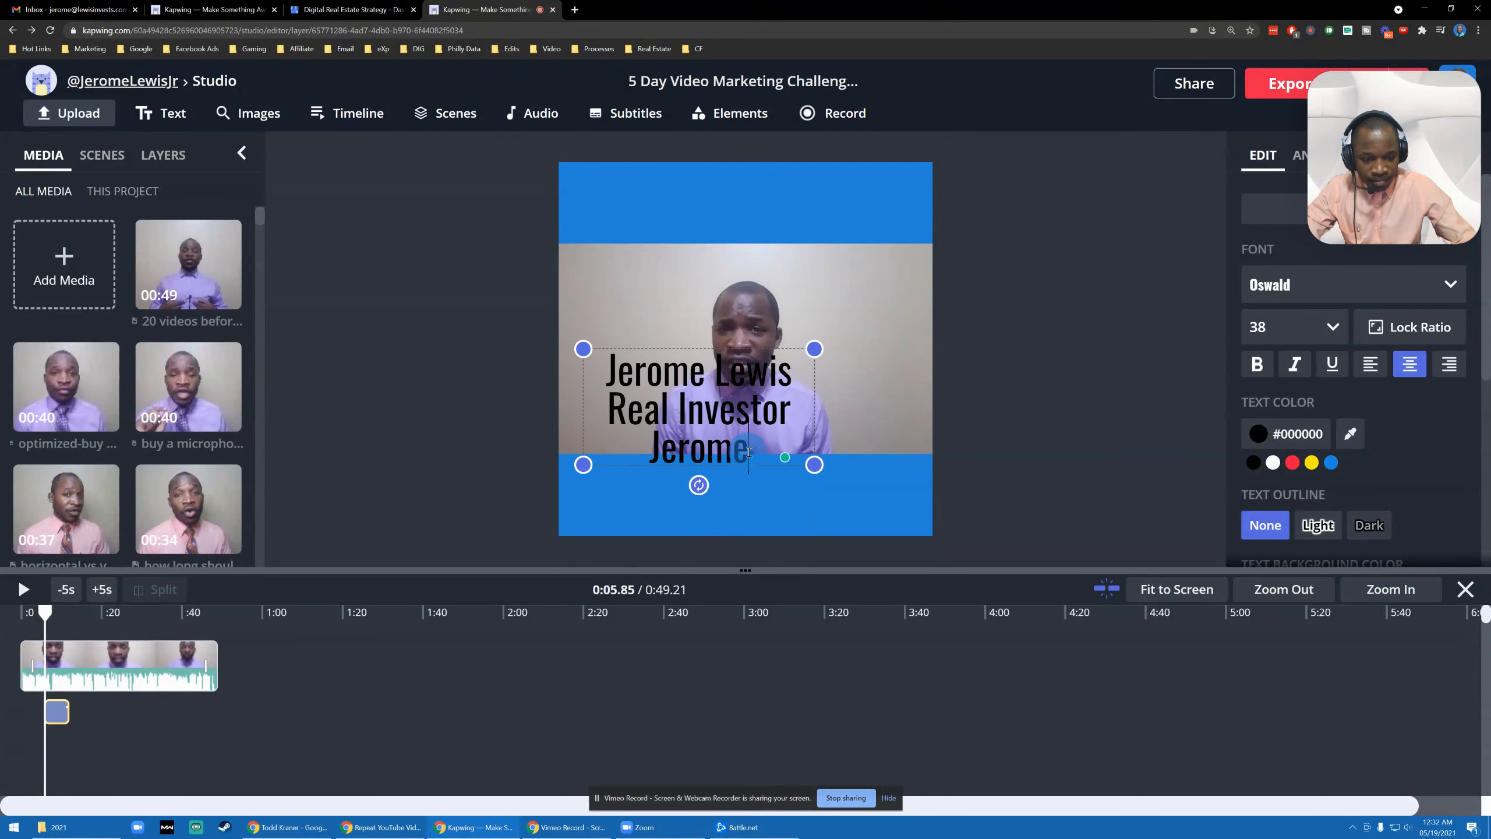
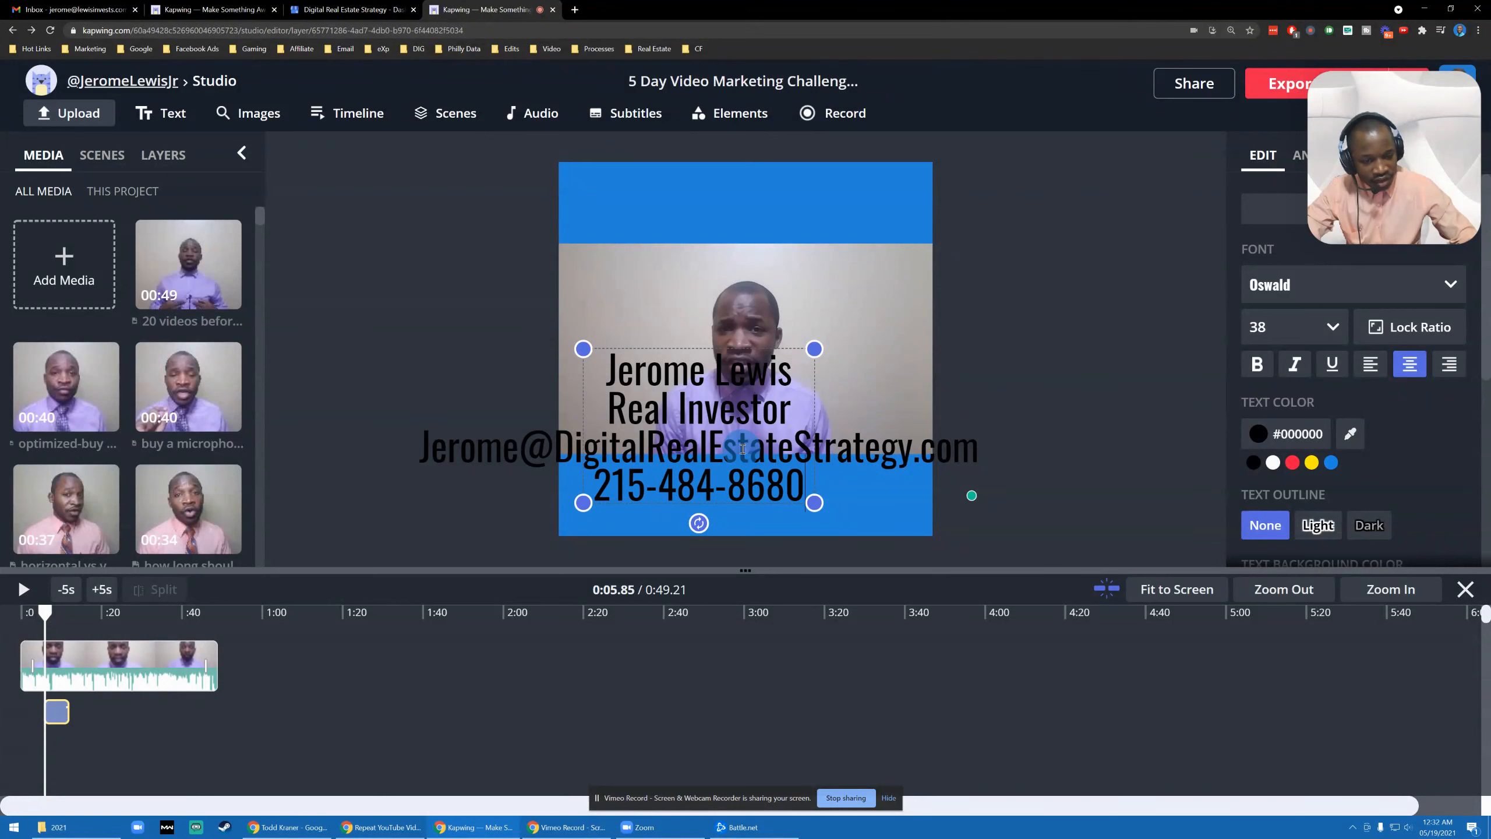
left_click_drag(812, 349, 937, 310)
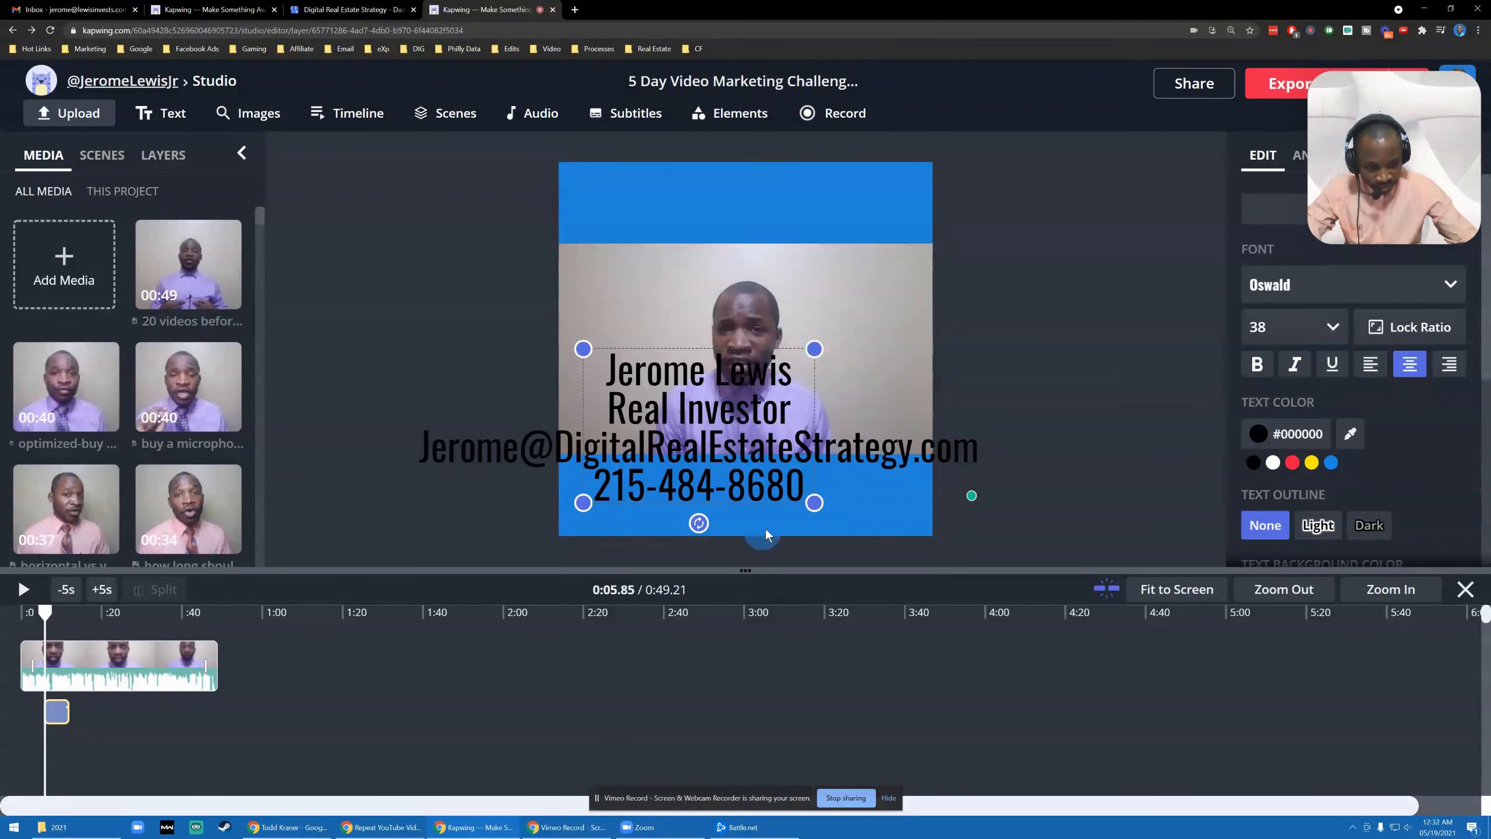
left_click(386, 456)
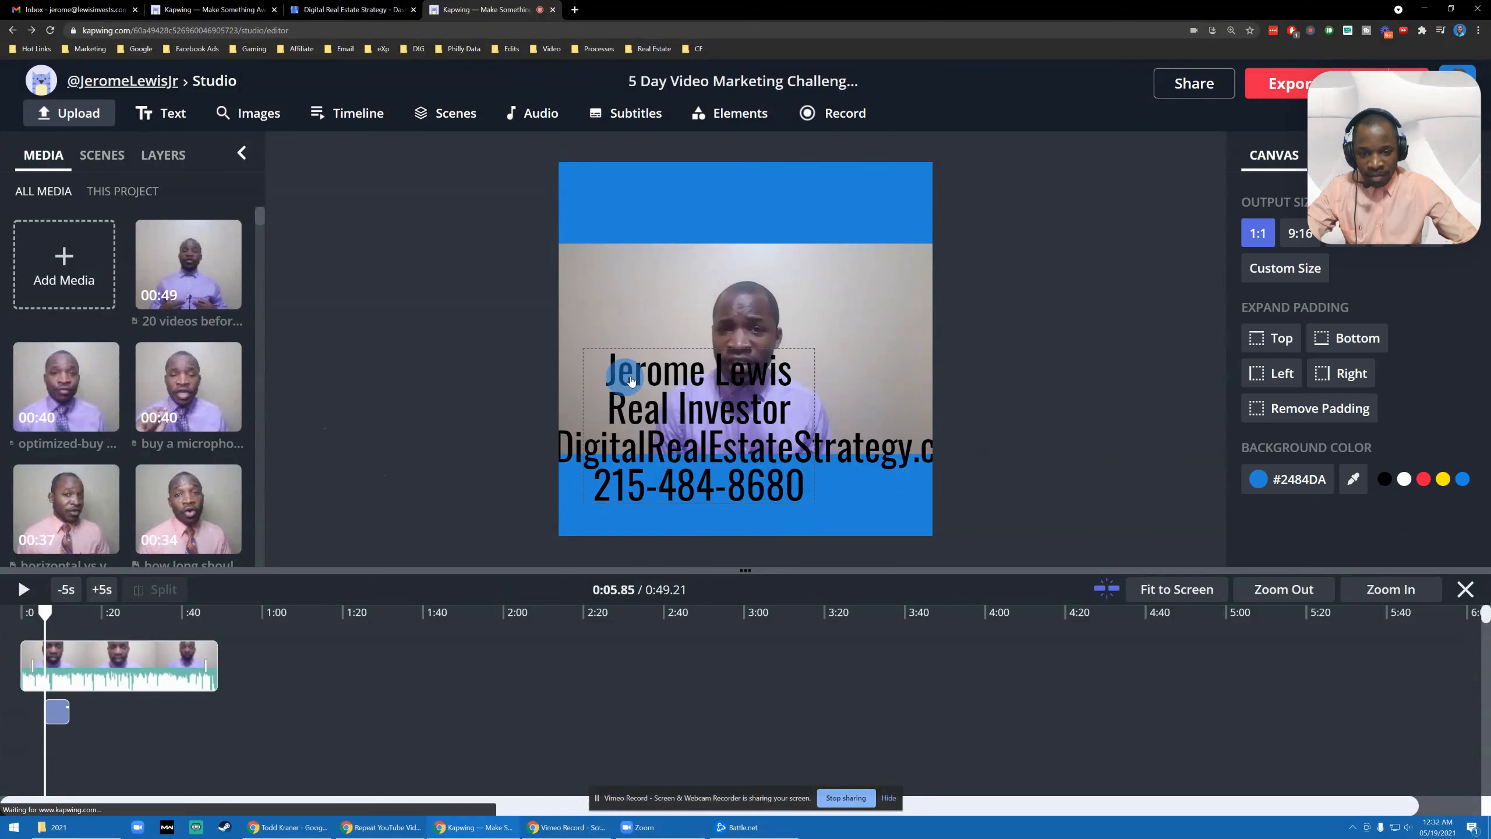
- Move the four-line contact block up to the centre of the canvas
left_click_drag(692, 407, 761, 263)
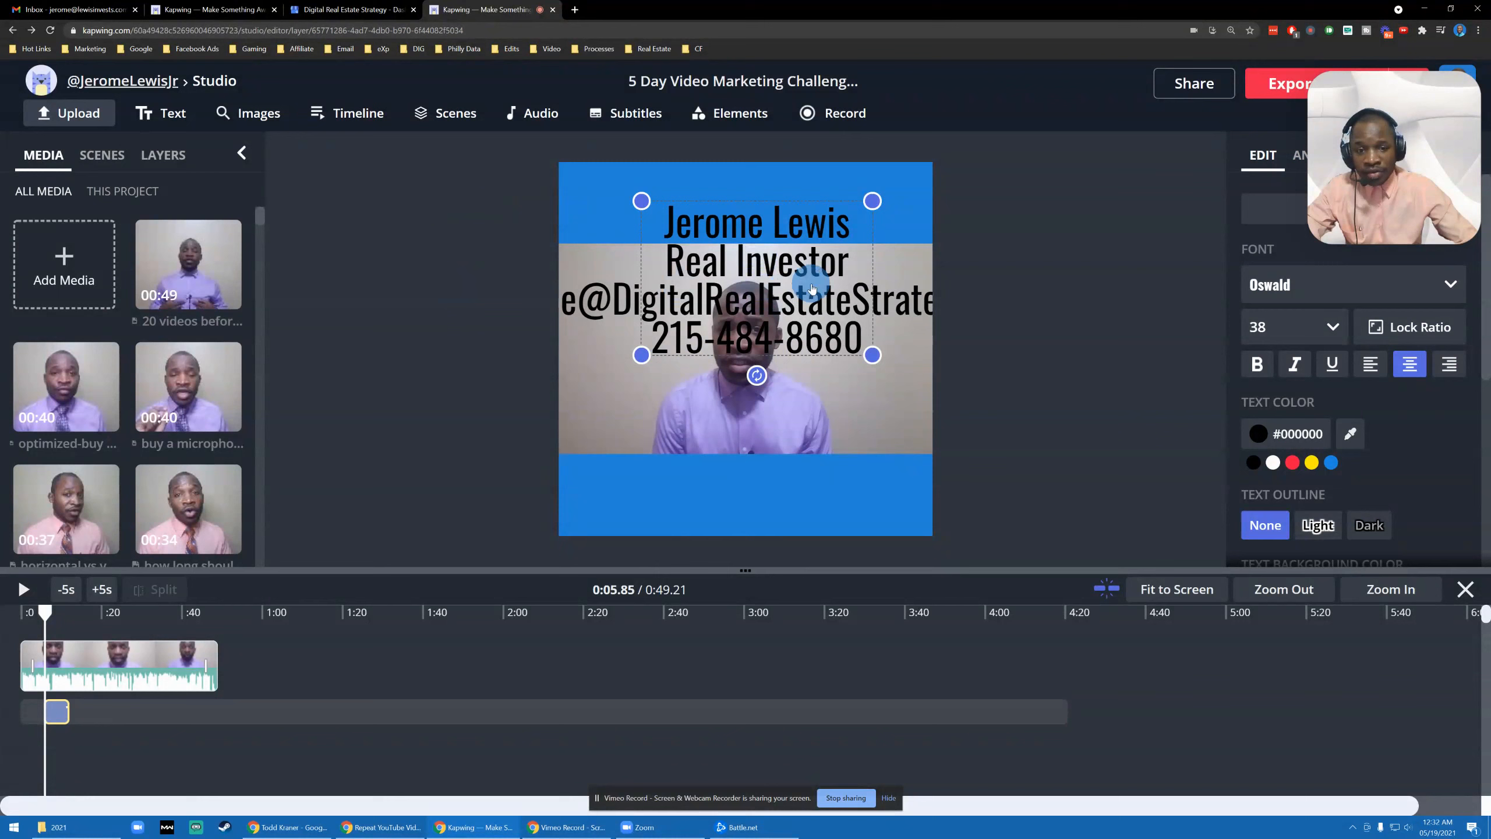
left_click(362, 317)
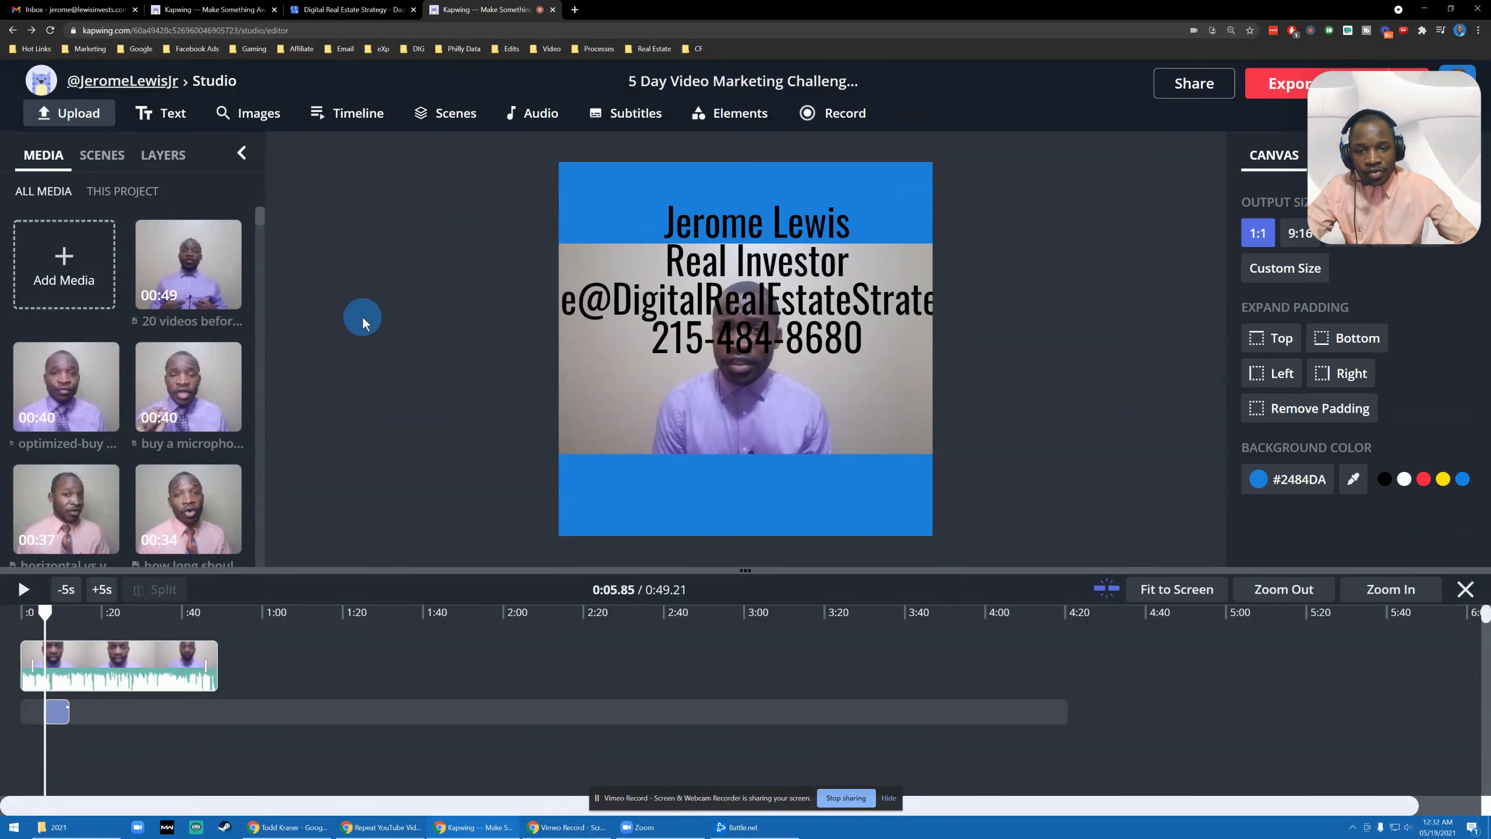
left_click(748, 240)
left_click(742, 218)
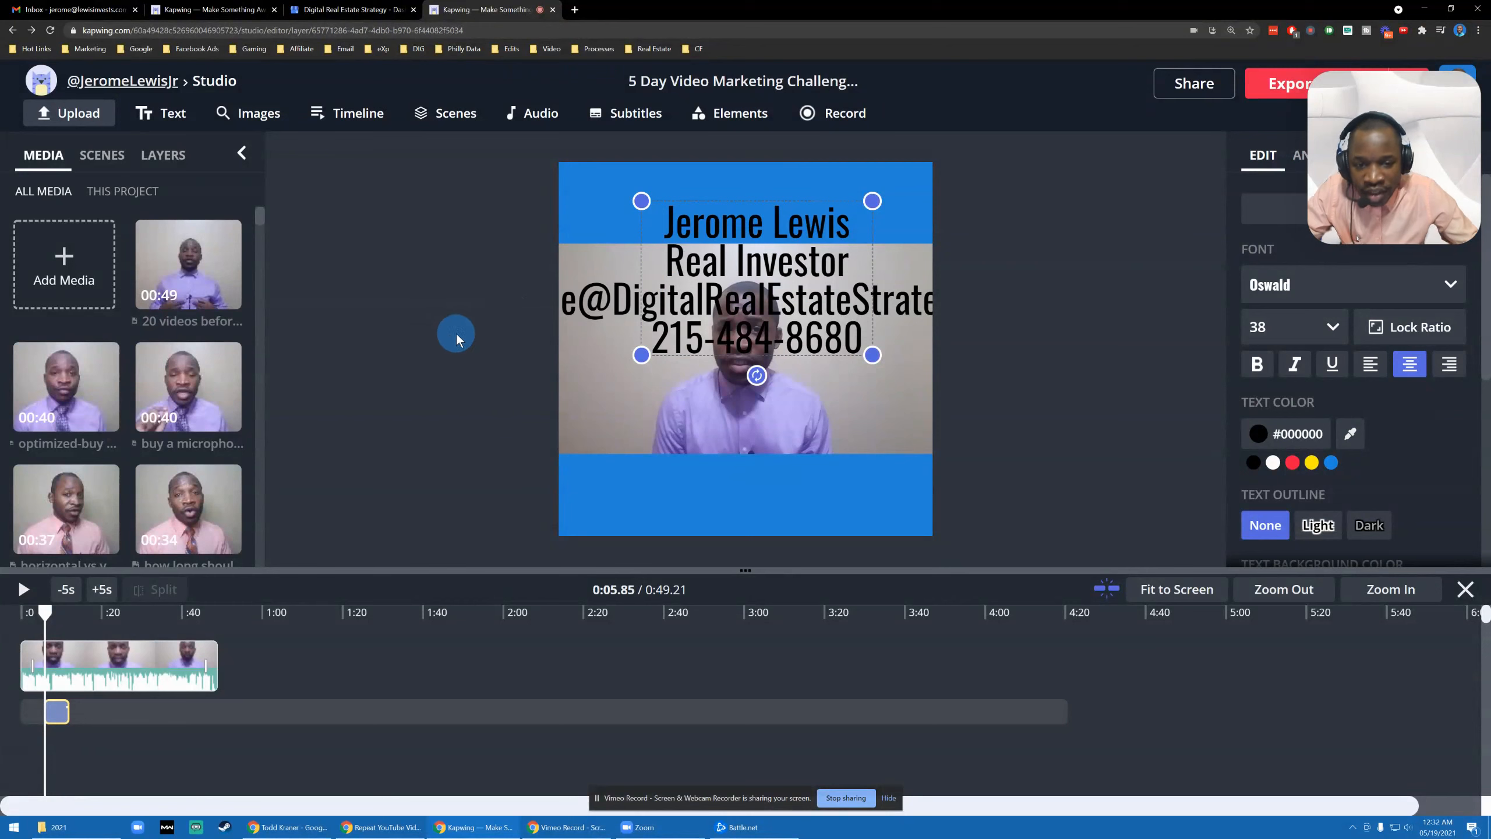
left_click(587, 285)
left_click(779, 239)
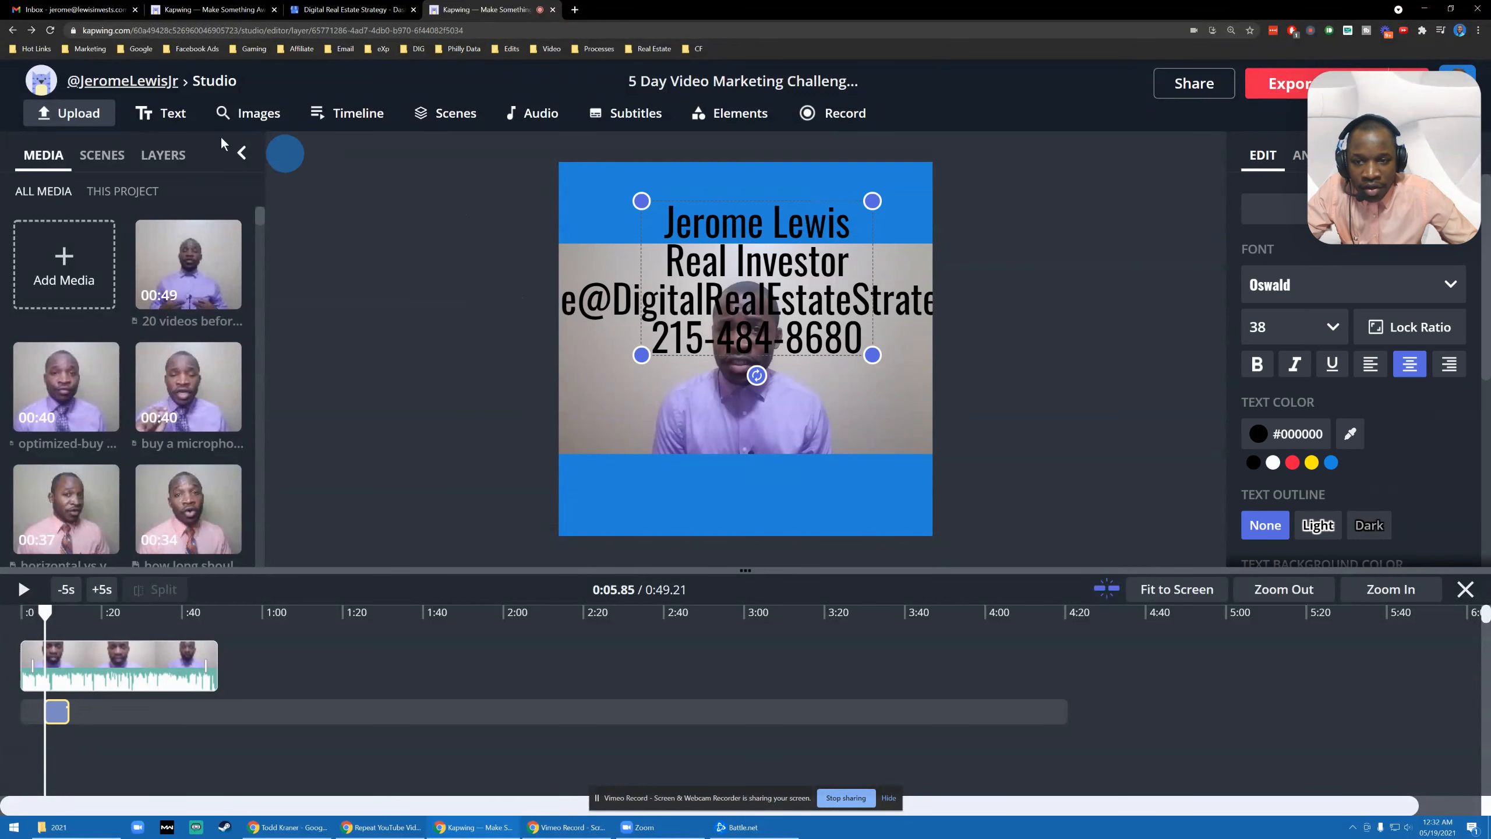
- Duplicate the contact block and move the copy into the bottom blue band
left_click_drag(1390, 133, 1121, 307)
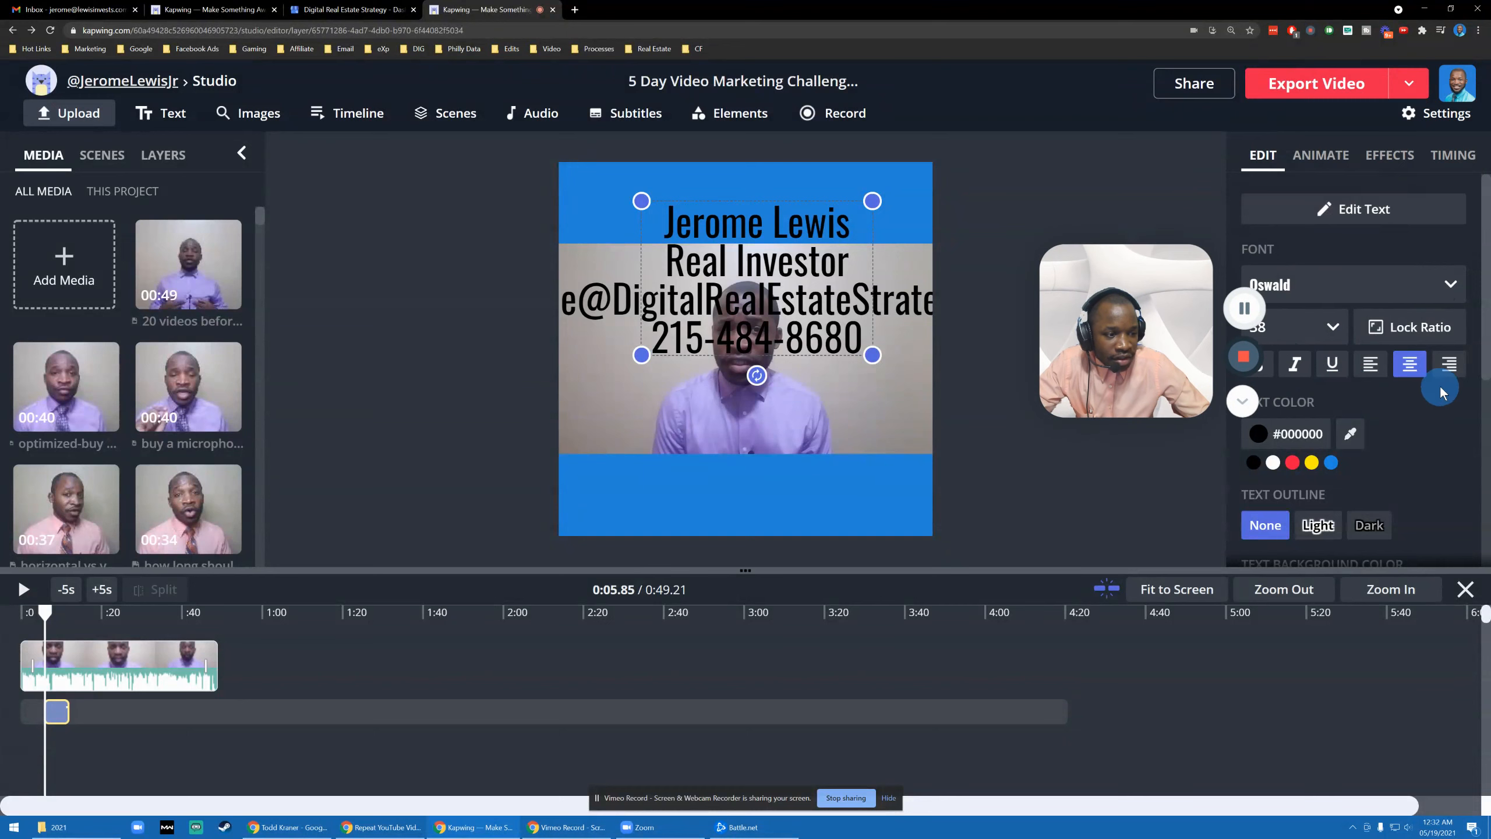
scroll(1393, 376, "down", 4)
scroll(1370, 368, "down", 3)
left_click(1278, 503)
left_click_drag(763, 279, 733, 493)
- Trim the duplicate down to only the e-mail line and move it into the bottom band
left_click_drag(1130, 286, 1074, 238)
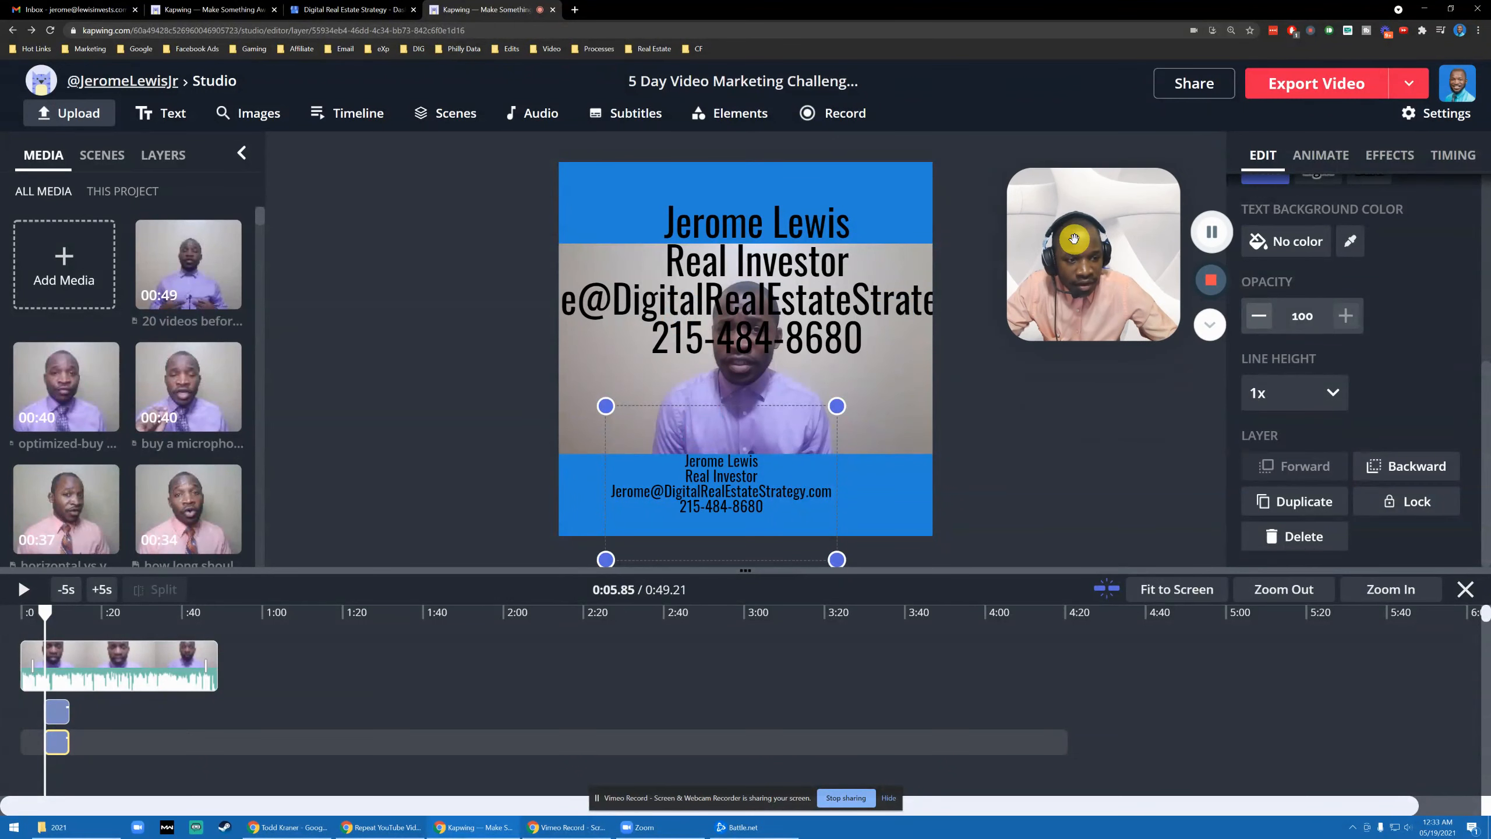
triple_click(771, 477)
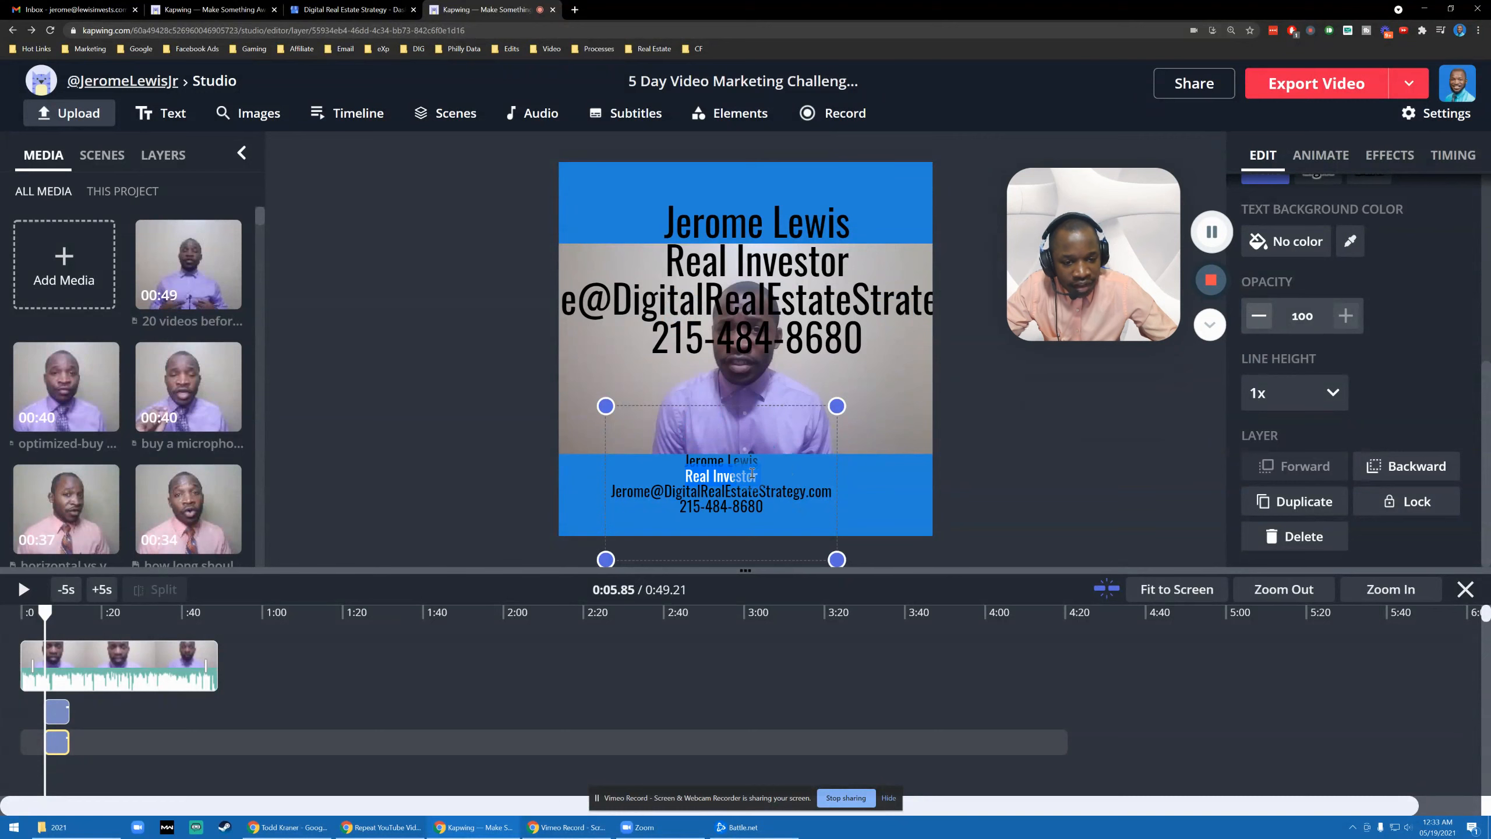
left_click(782, 469)
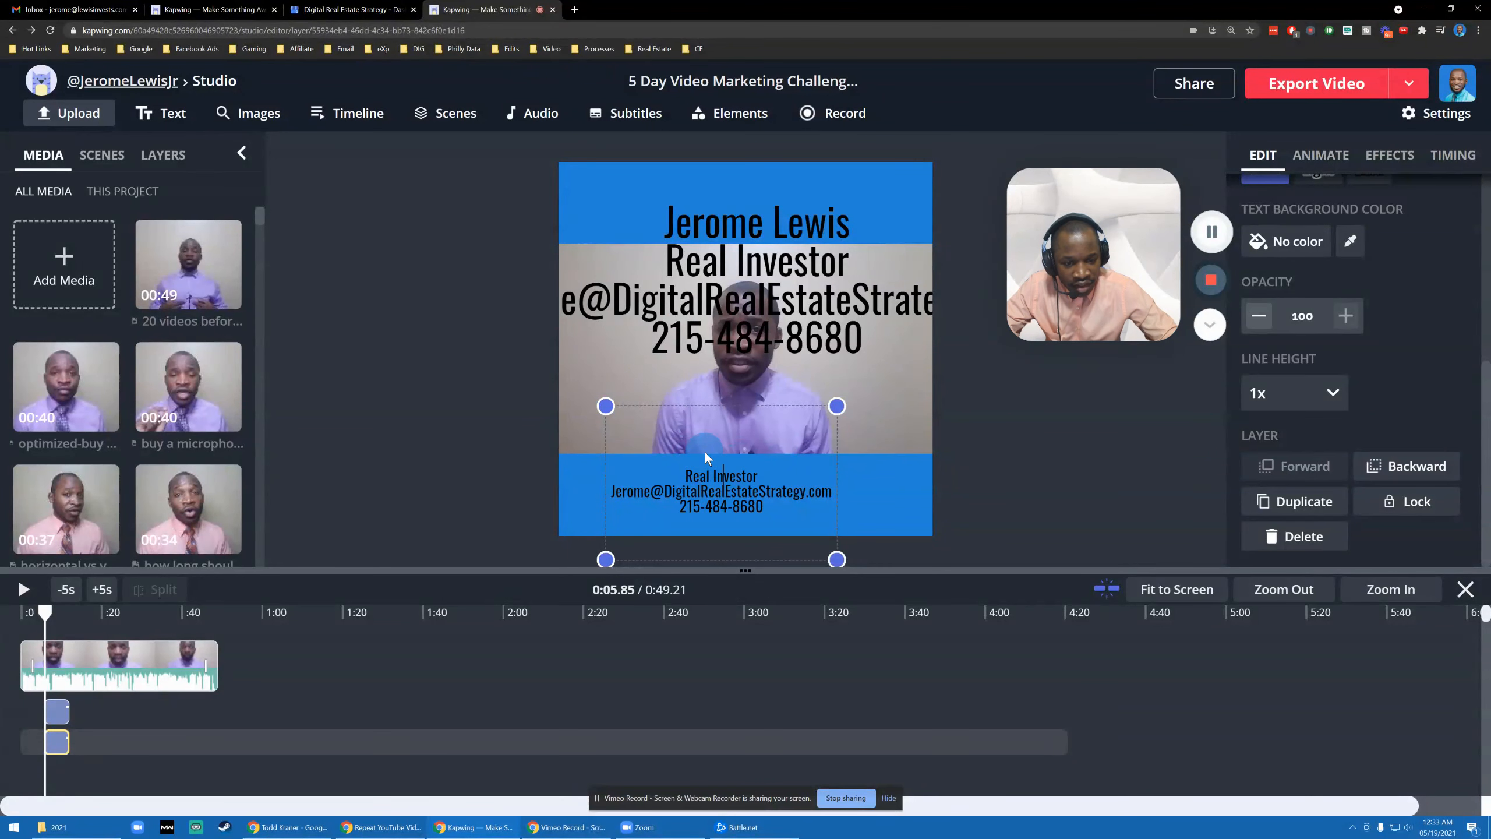
key("BackSpace")
key("BackSpace")
key("BackSpace")
key("BackSpace")
key("BackSpace")
key("BackSpace")
key("BackSpace")
key("BackSpace")
key("BackSpace")
key("BackSpace")
key("BackSpace")
key("BackSpace")
key("BackSpace")
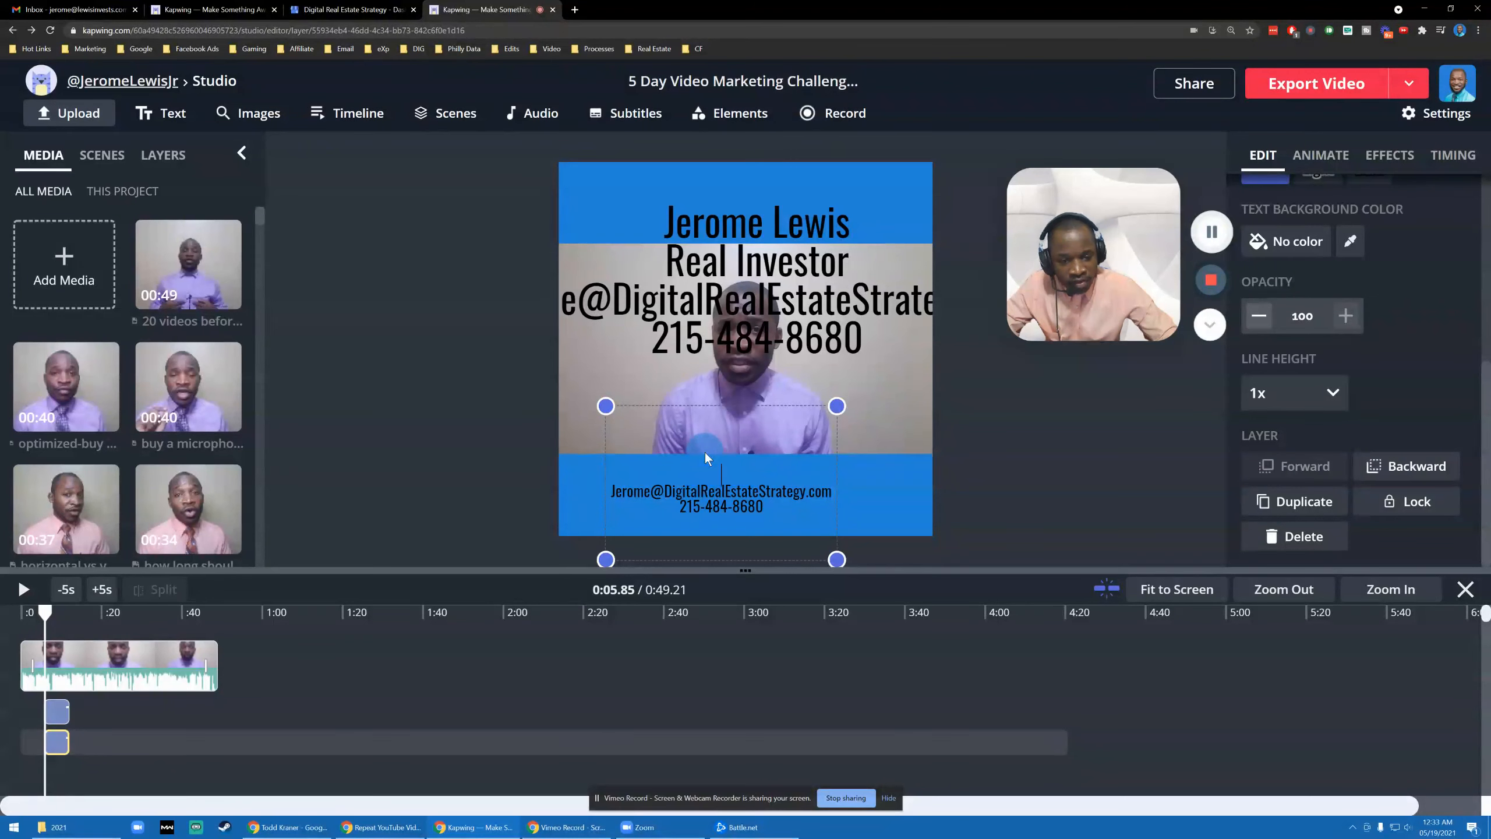
key("Delete")
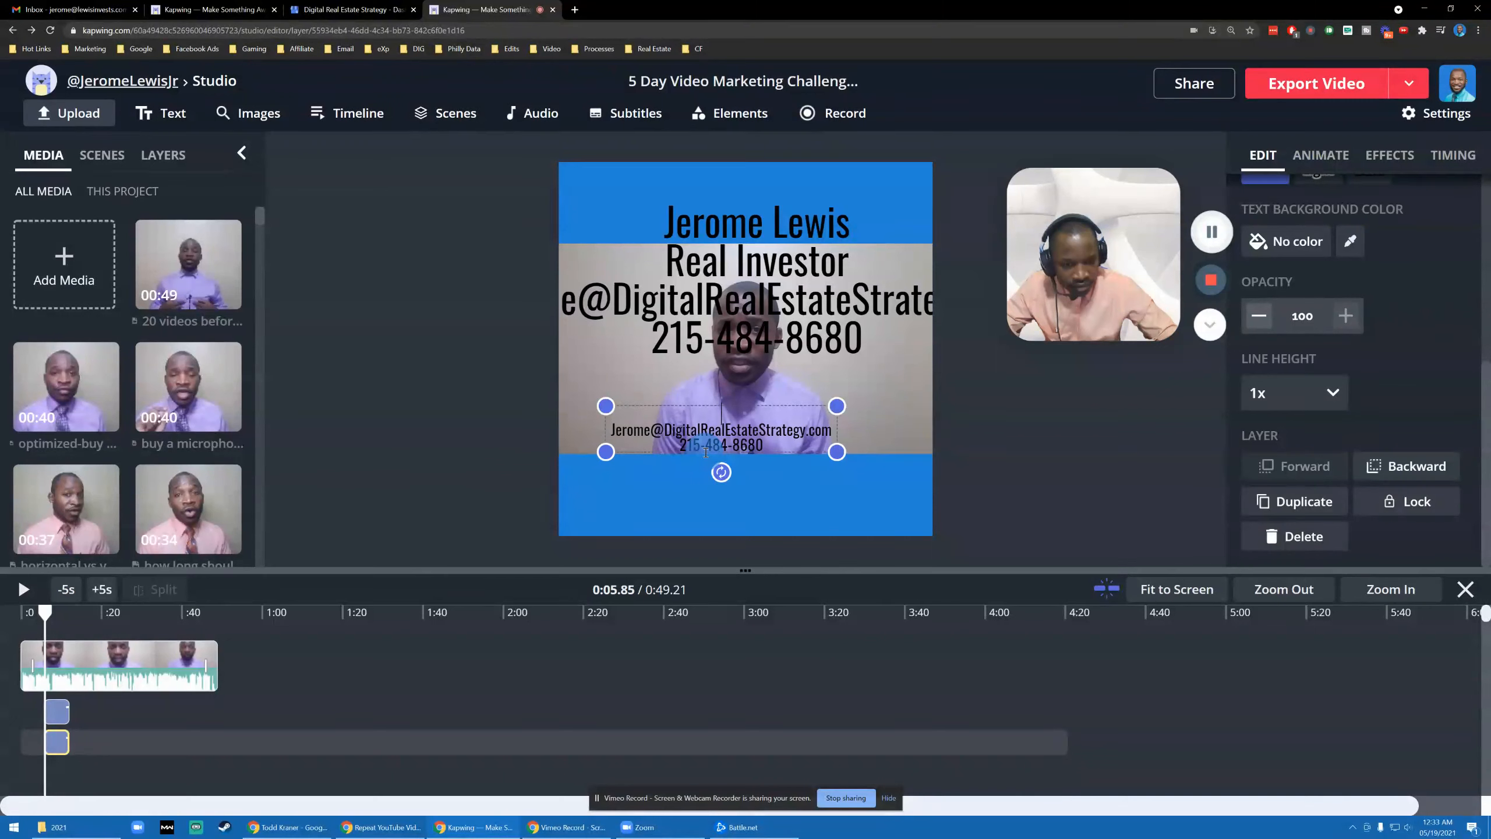
key("BackSpace")
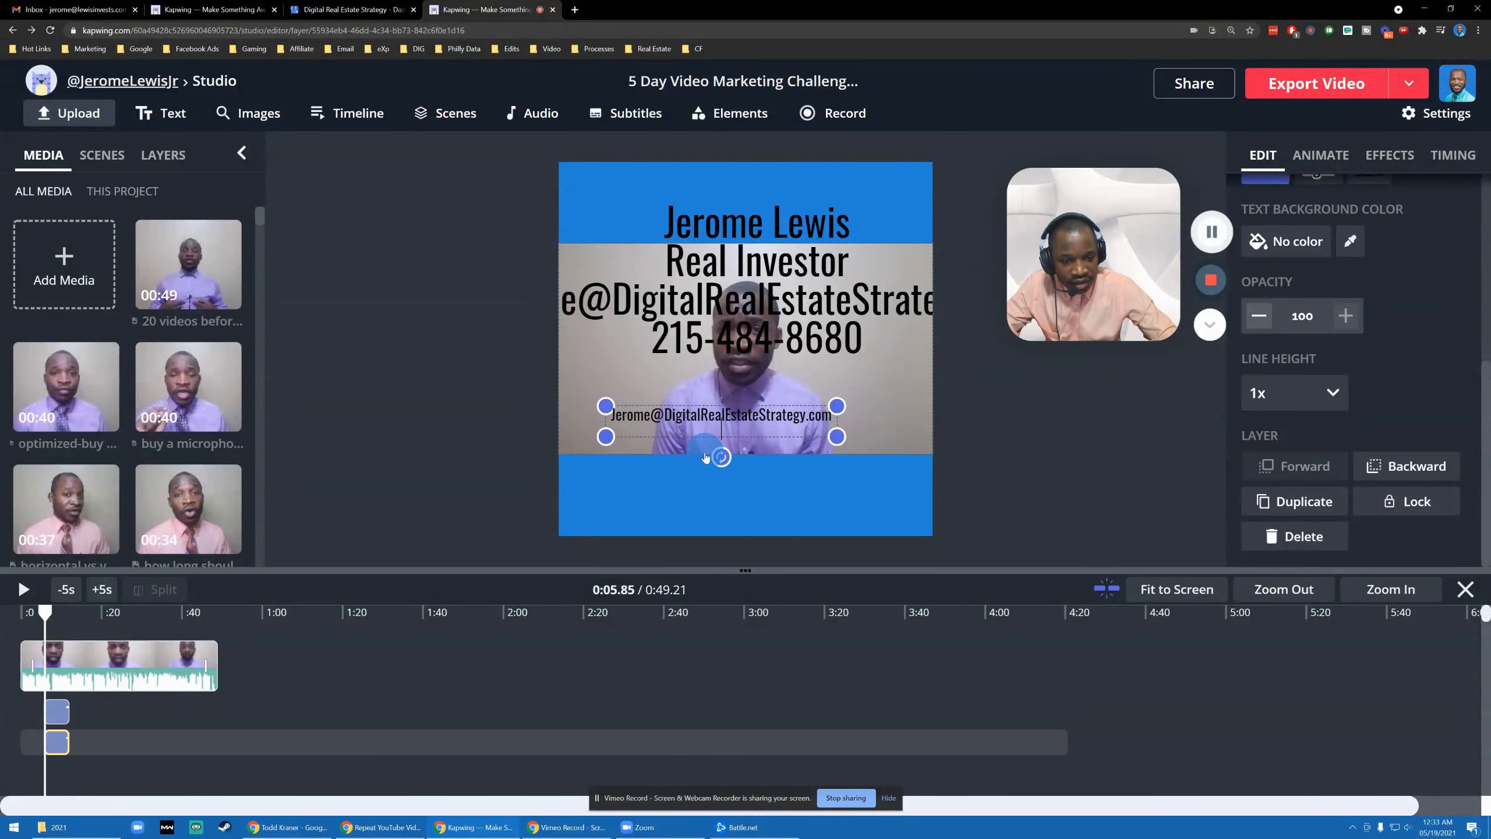
left_click(480, 456)
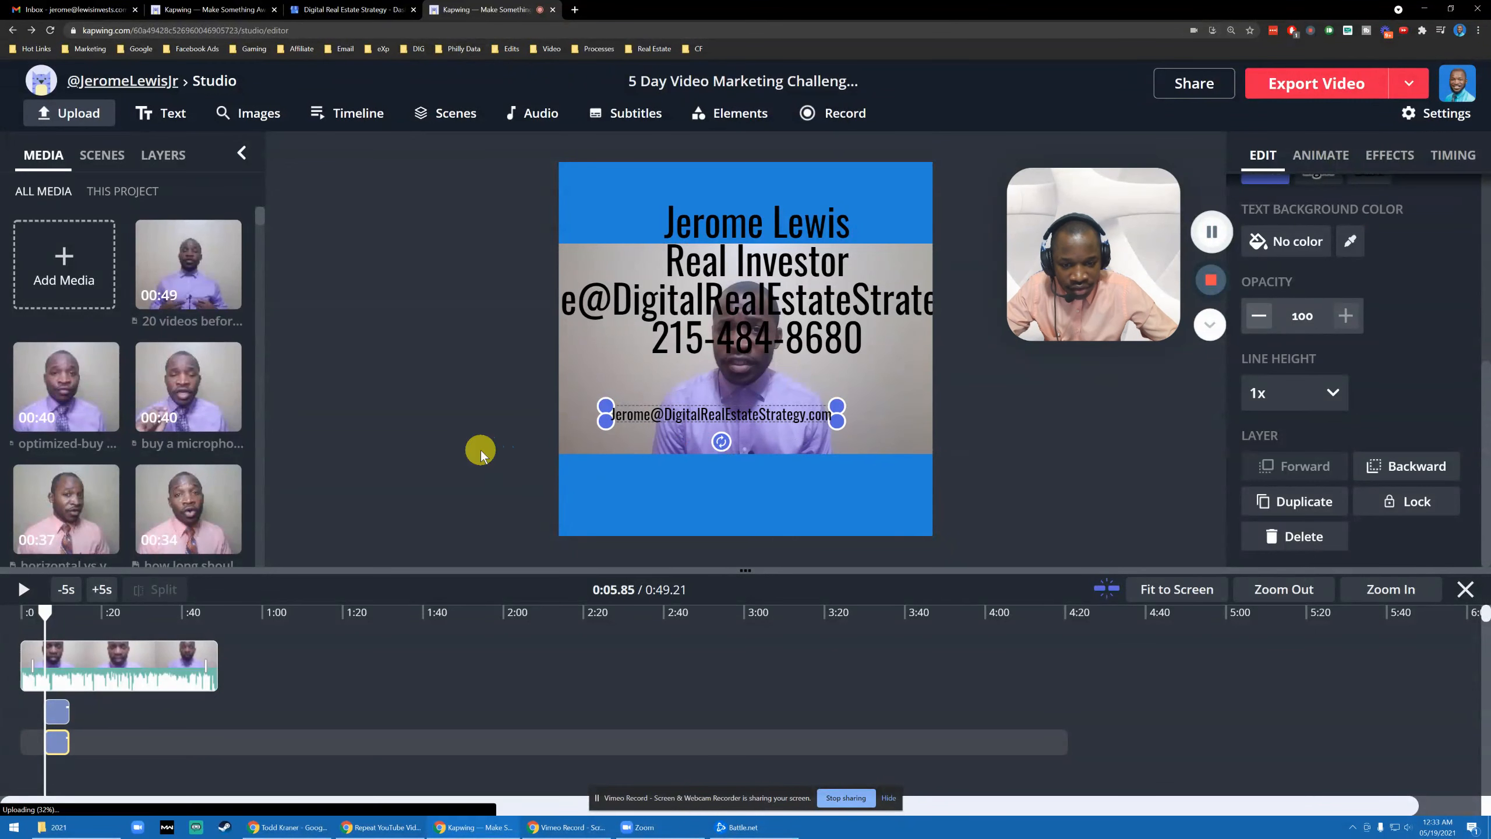
left_click_drag(755, 428, 748, 515)
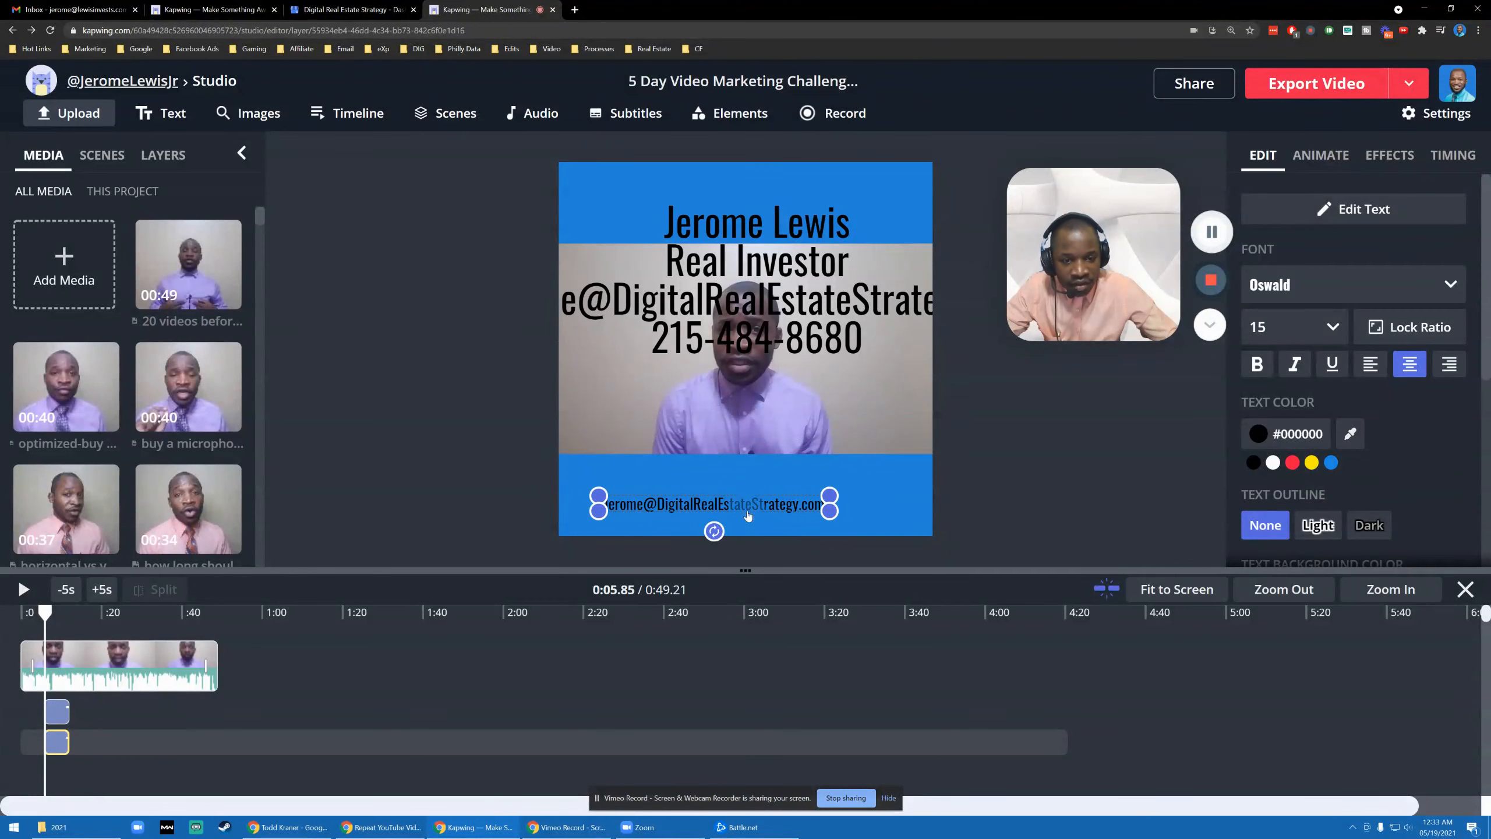
- Delete the e-mail line from the upper block and move that block down
left_click(760, 300)
double_click(761, 301)
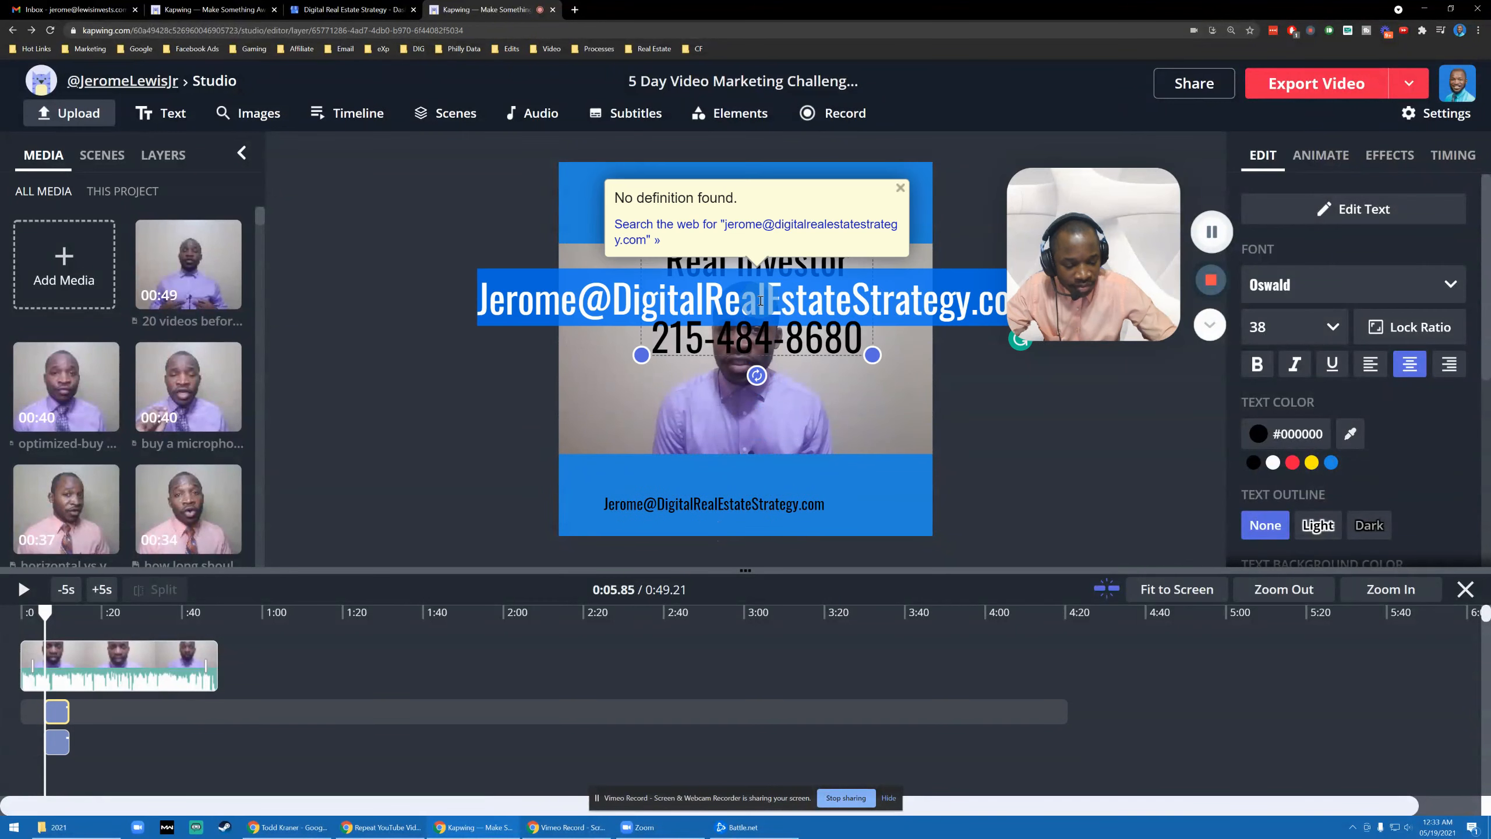
key("BackSpace")
left_click(403, 360)
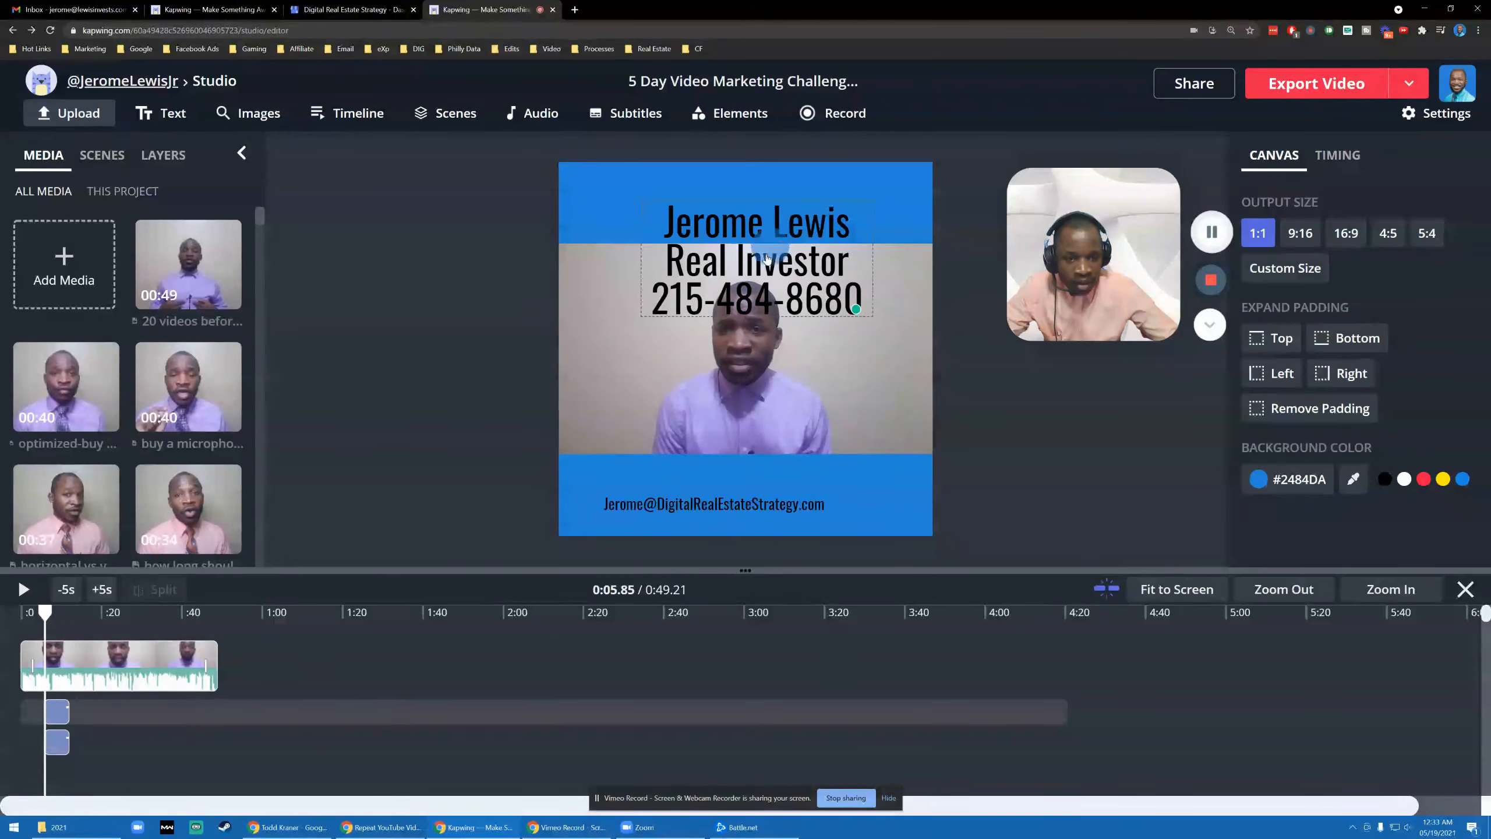
left_click_drag(766, 258, 728, 418)
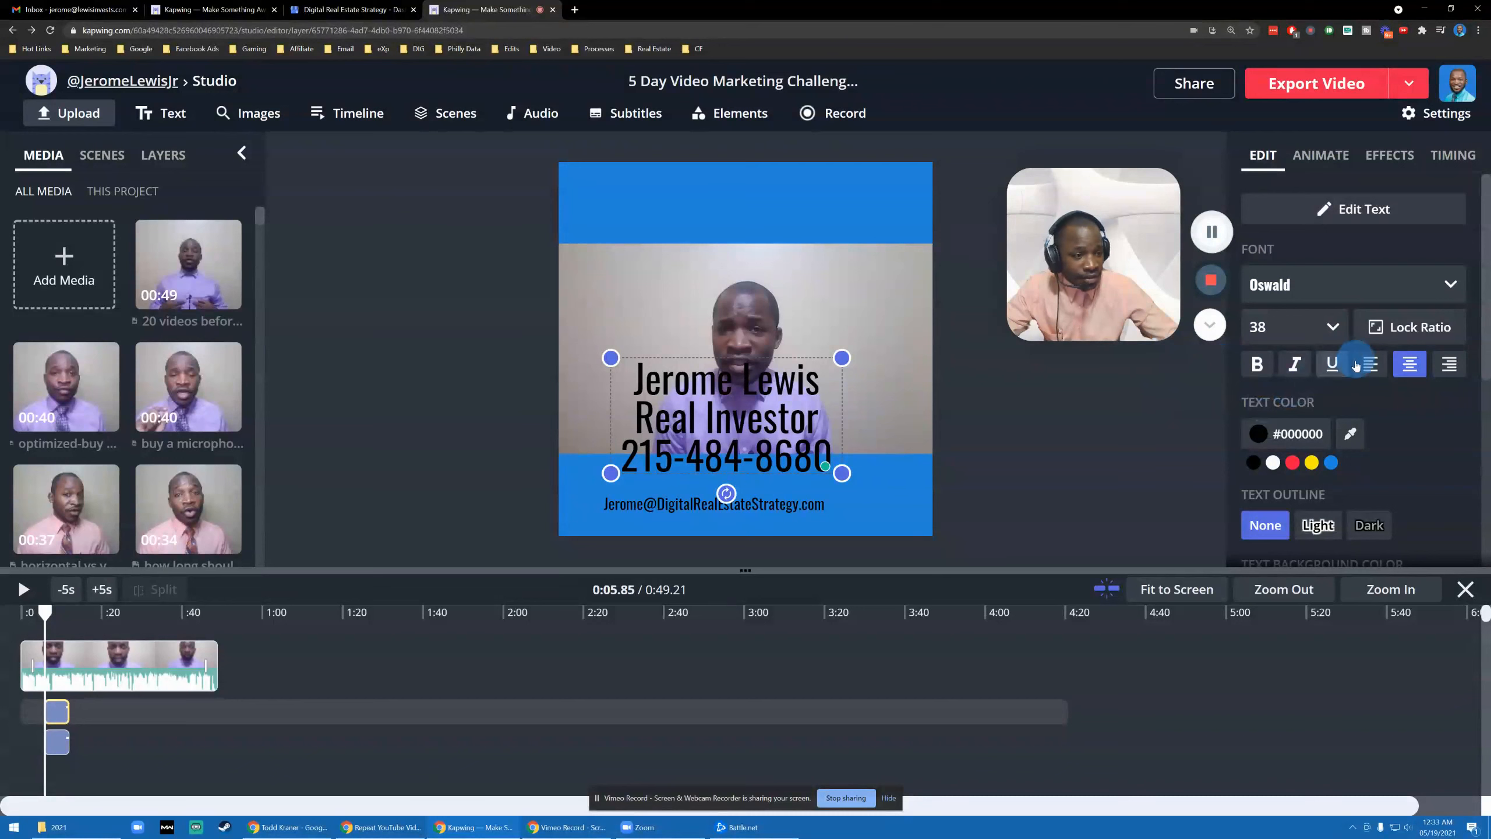
- Left-align the name, title and phone block, shrink it, and place it at the band's bottom-left
left_click(624, 506)
left_click(665, 414)
left_click(661, 499)
left_click(684, 414)
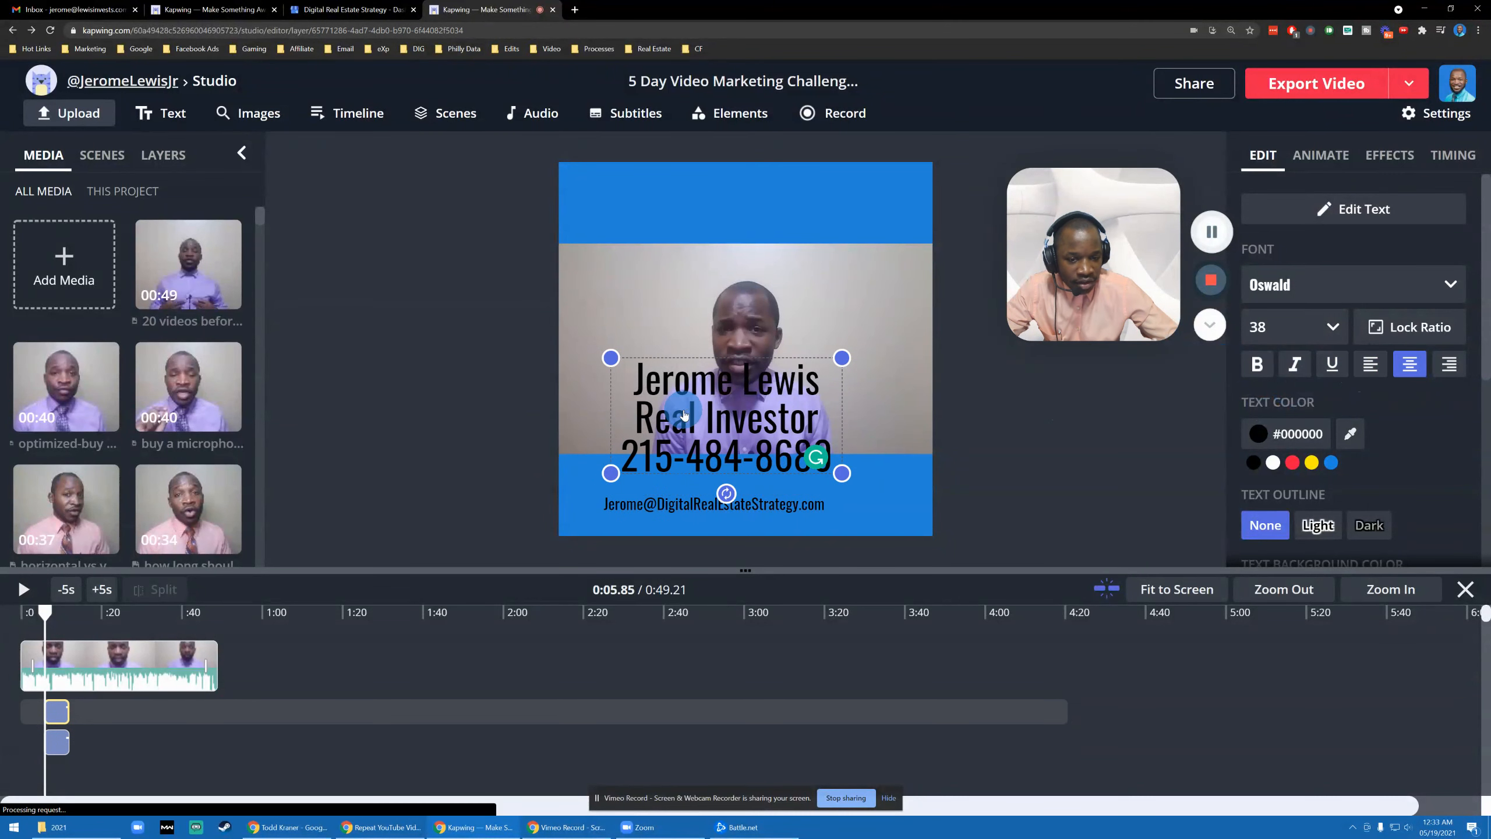
left_click(1370, 364)
left_click_drag(842, 474, 879, 418)
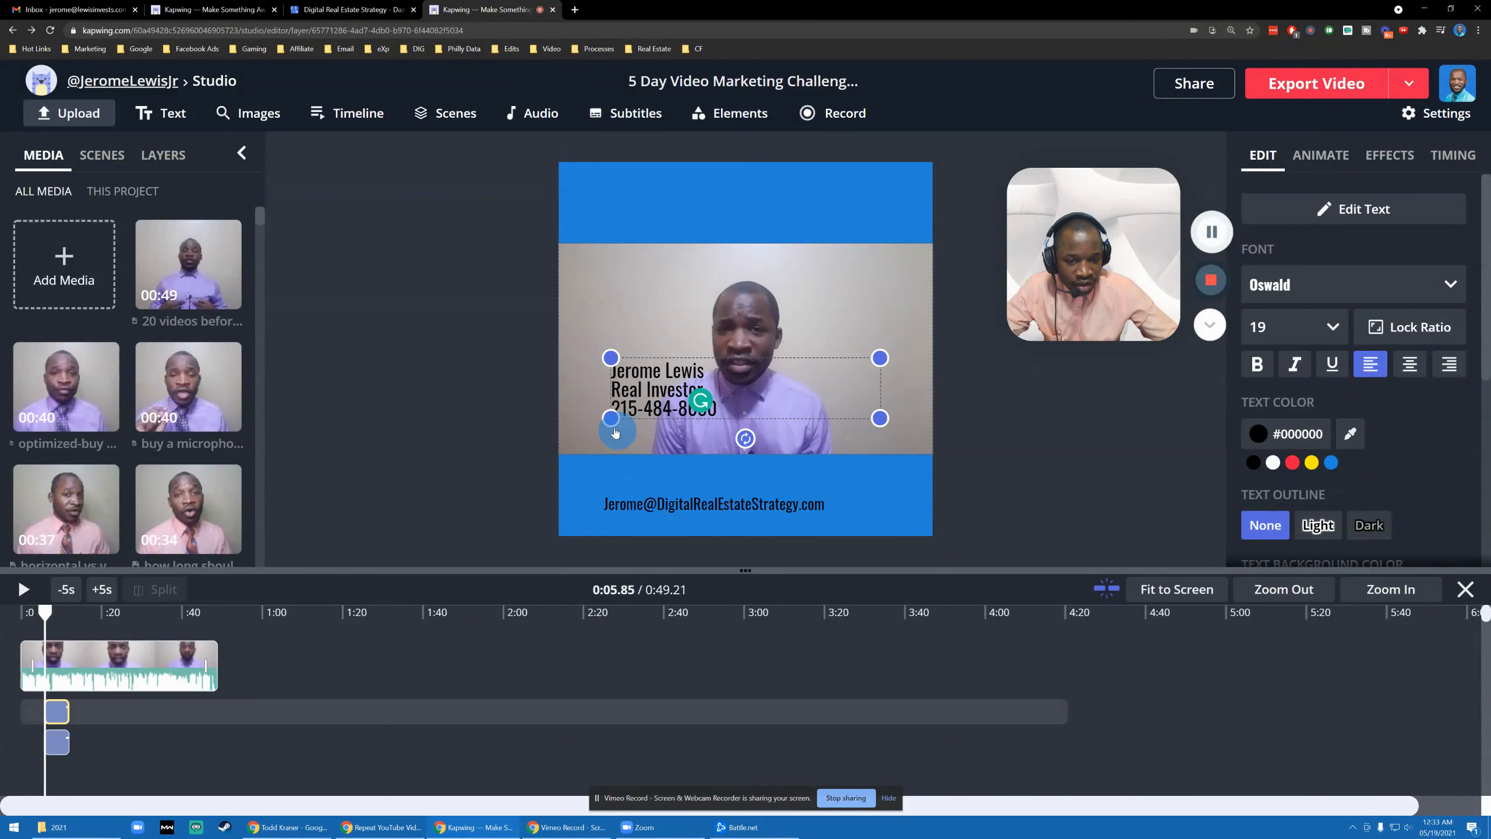
left_click_drag(637, 394, 589, 495)
left_click_drag(775, 503, 814, 518)
left_click(436, 445)
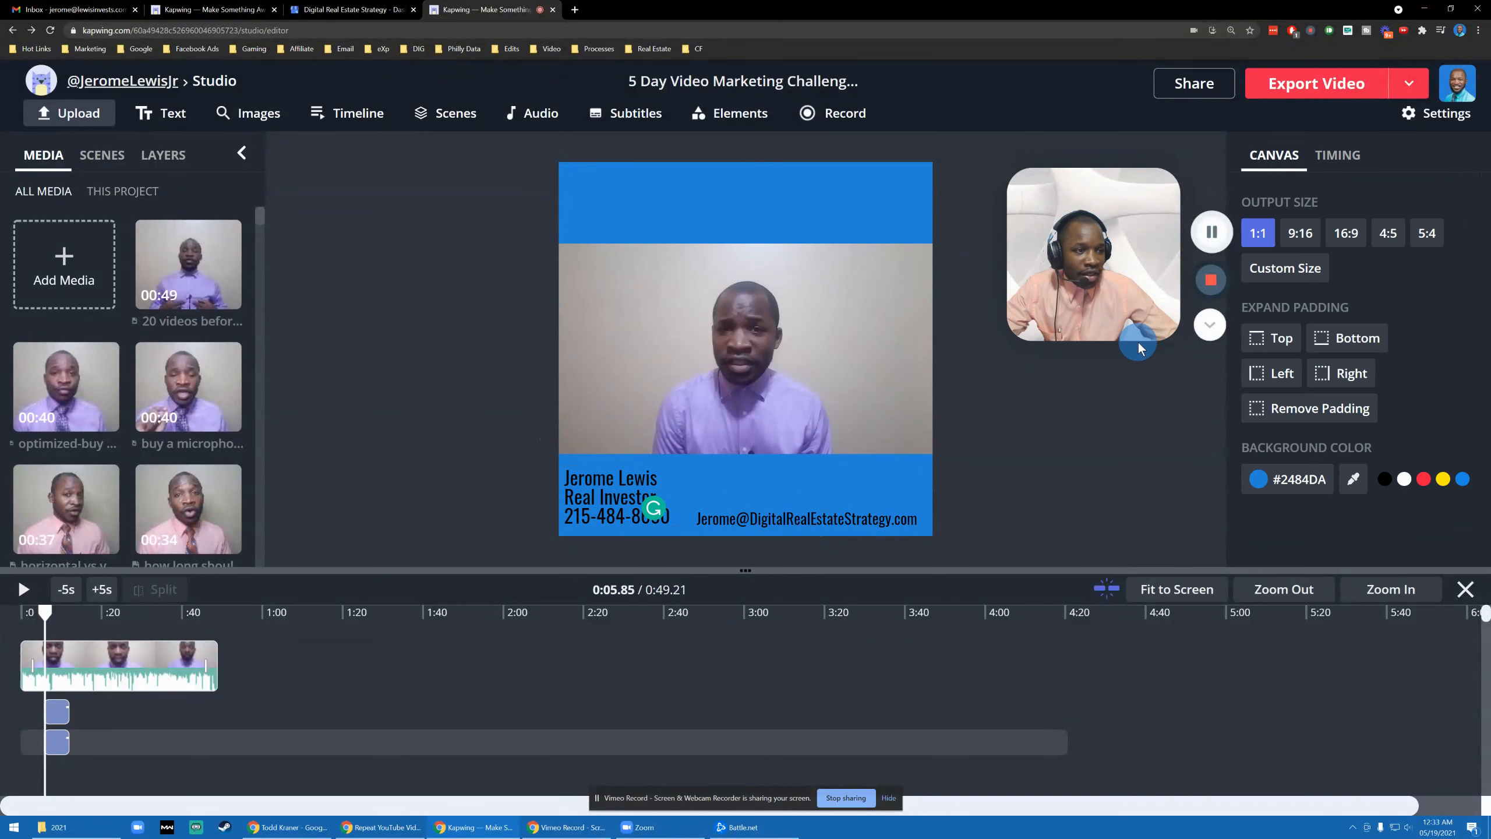
left_click(625, 496)
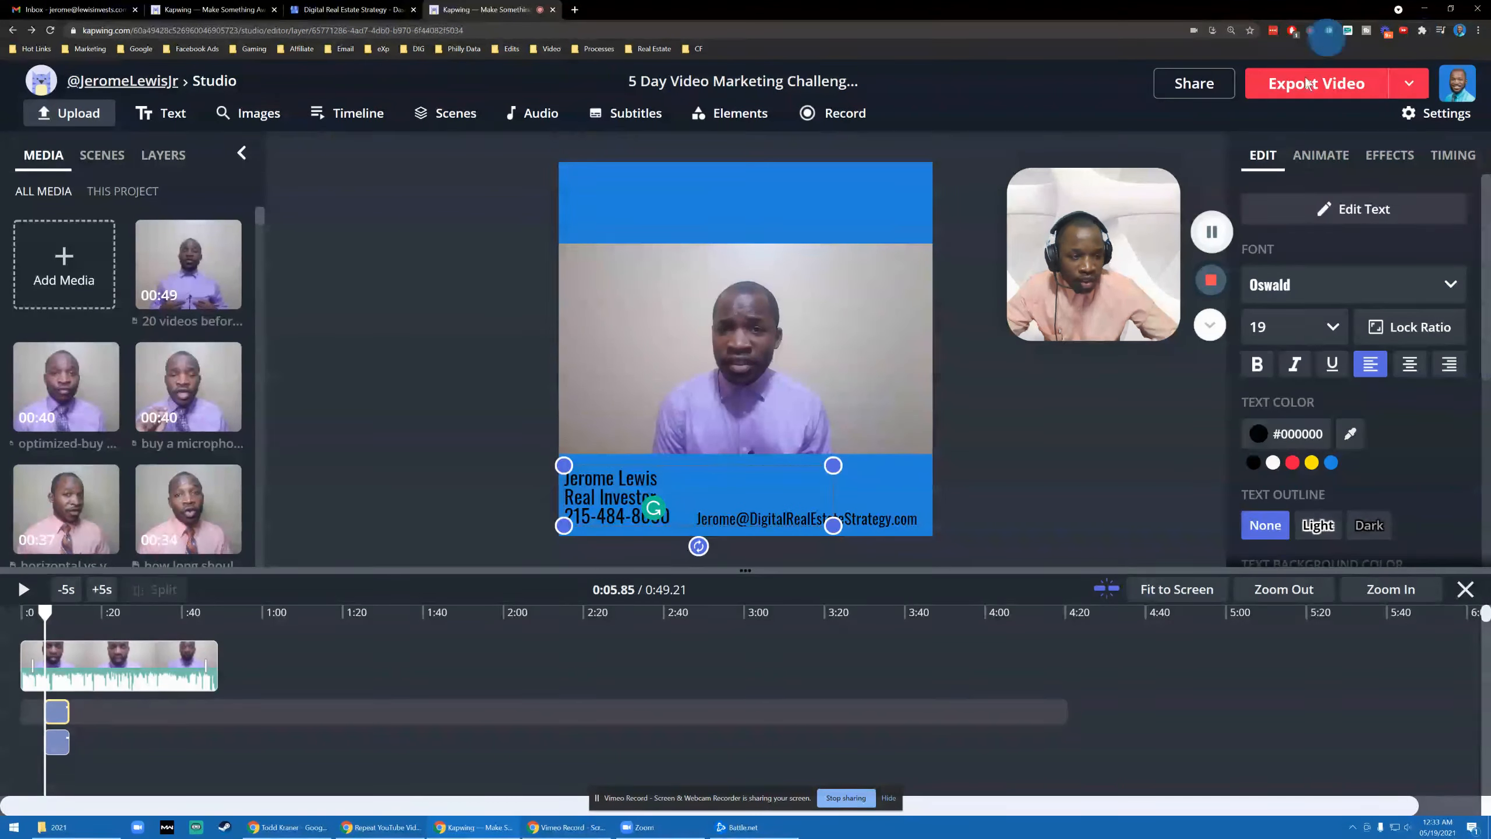
- Make the name, title and phone text white
scroll(1368, 335, "down", 1)
scroll(1365, 352, "down", 5)
scroll(1360, 419, "up", 6)
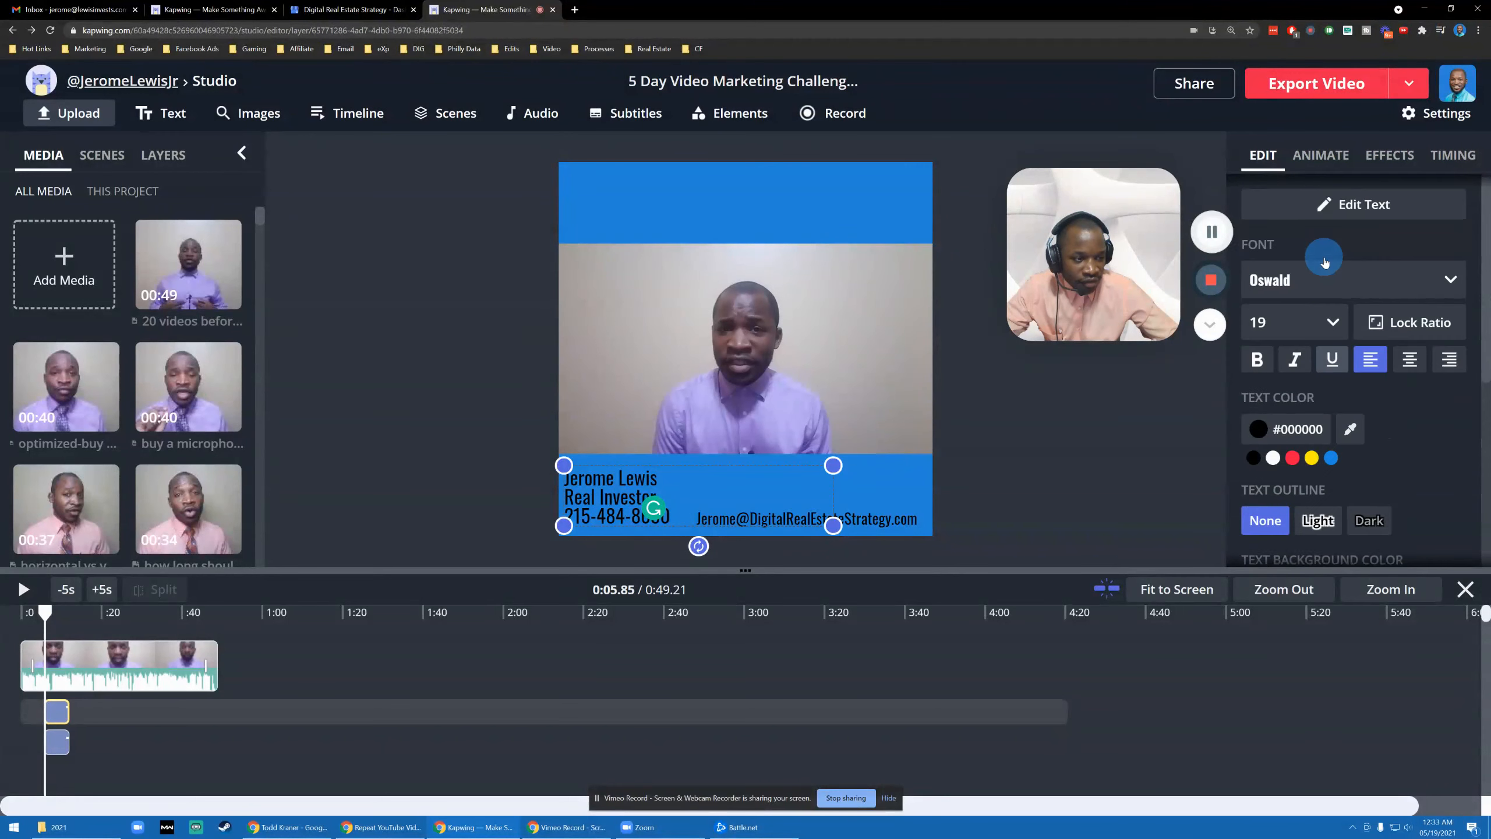
scroll(1325, 264, "down", 2)
scroll(1323, 310, "up", 2)
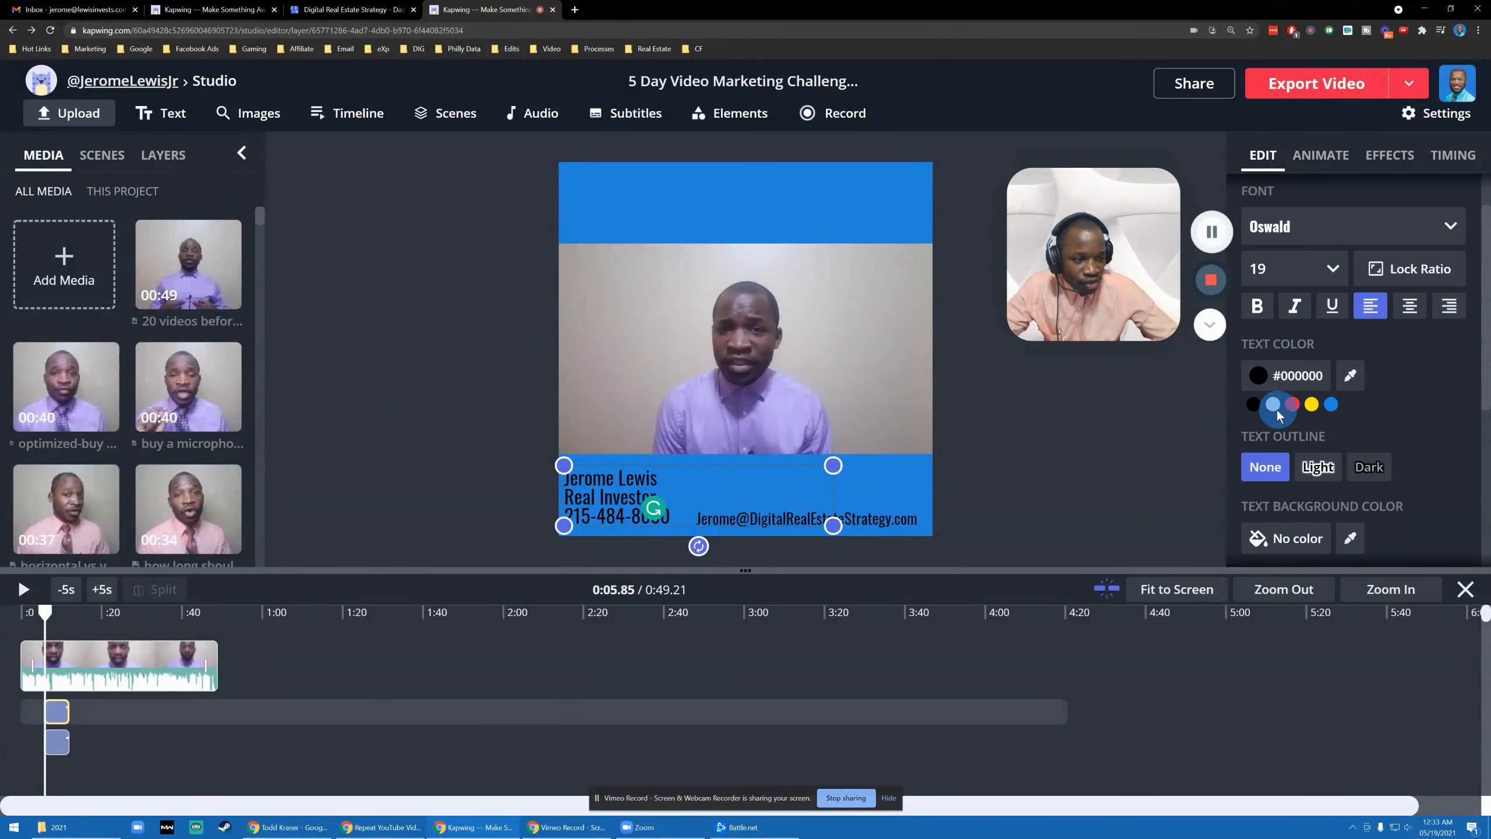
left_click(1274, 407)
left_click(446, 348)
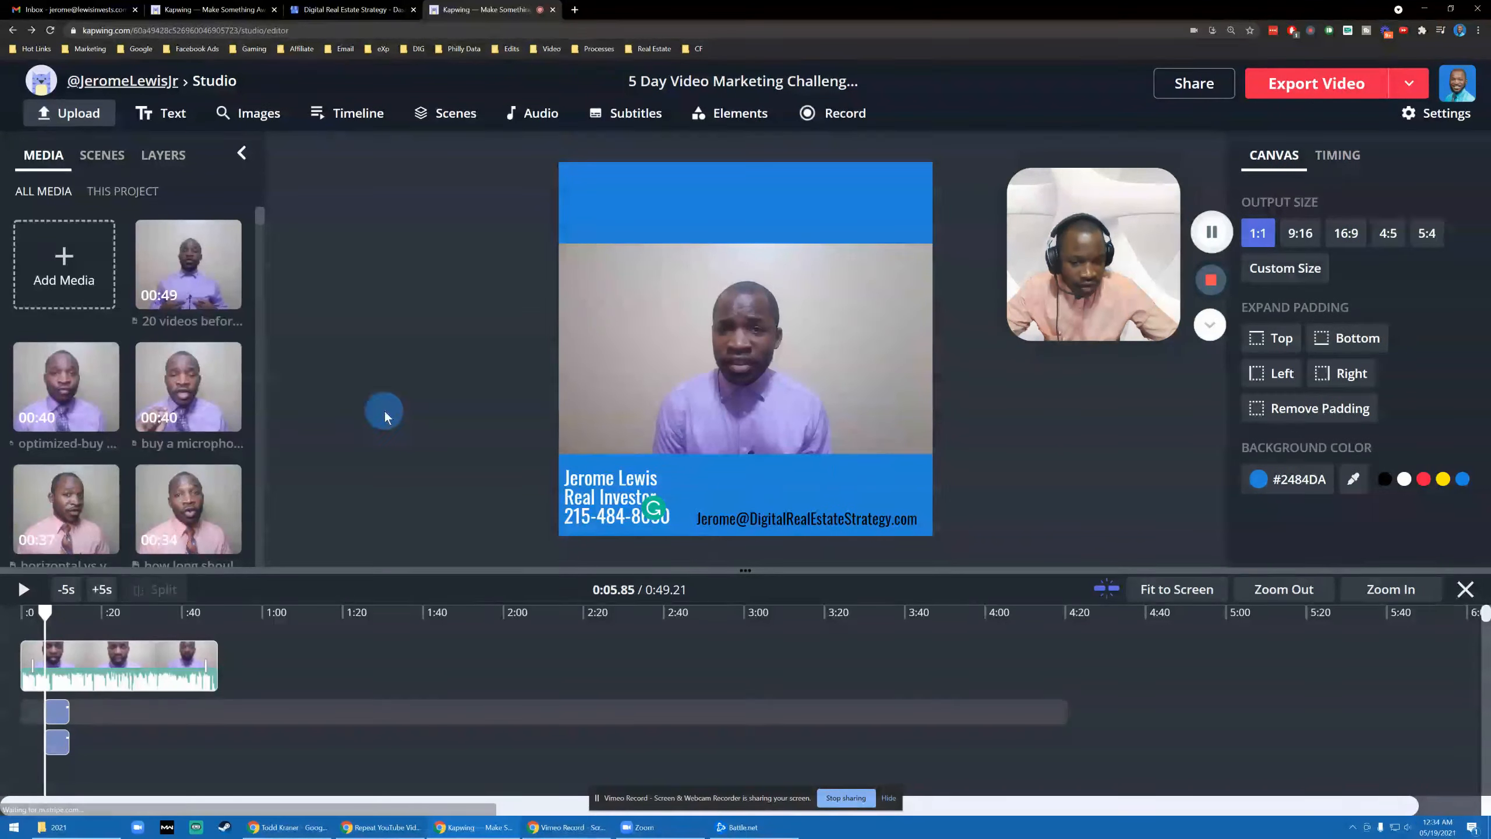
left_click(581, 487)
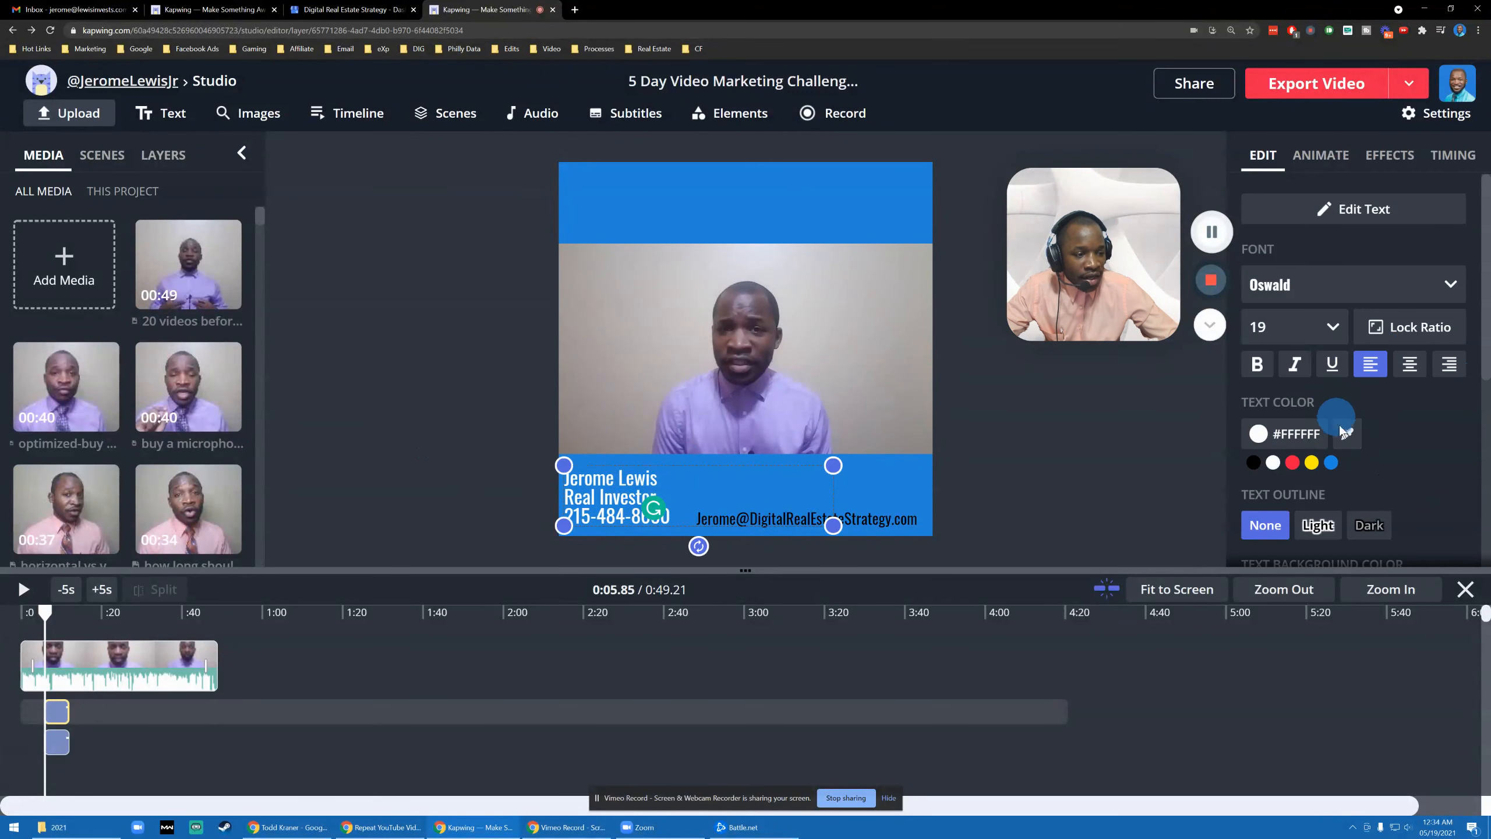
left_click(432, 421)
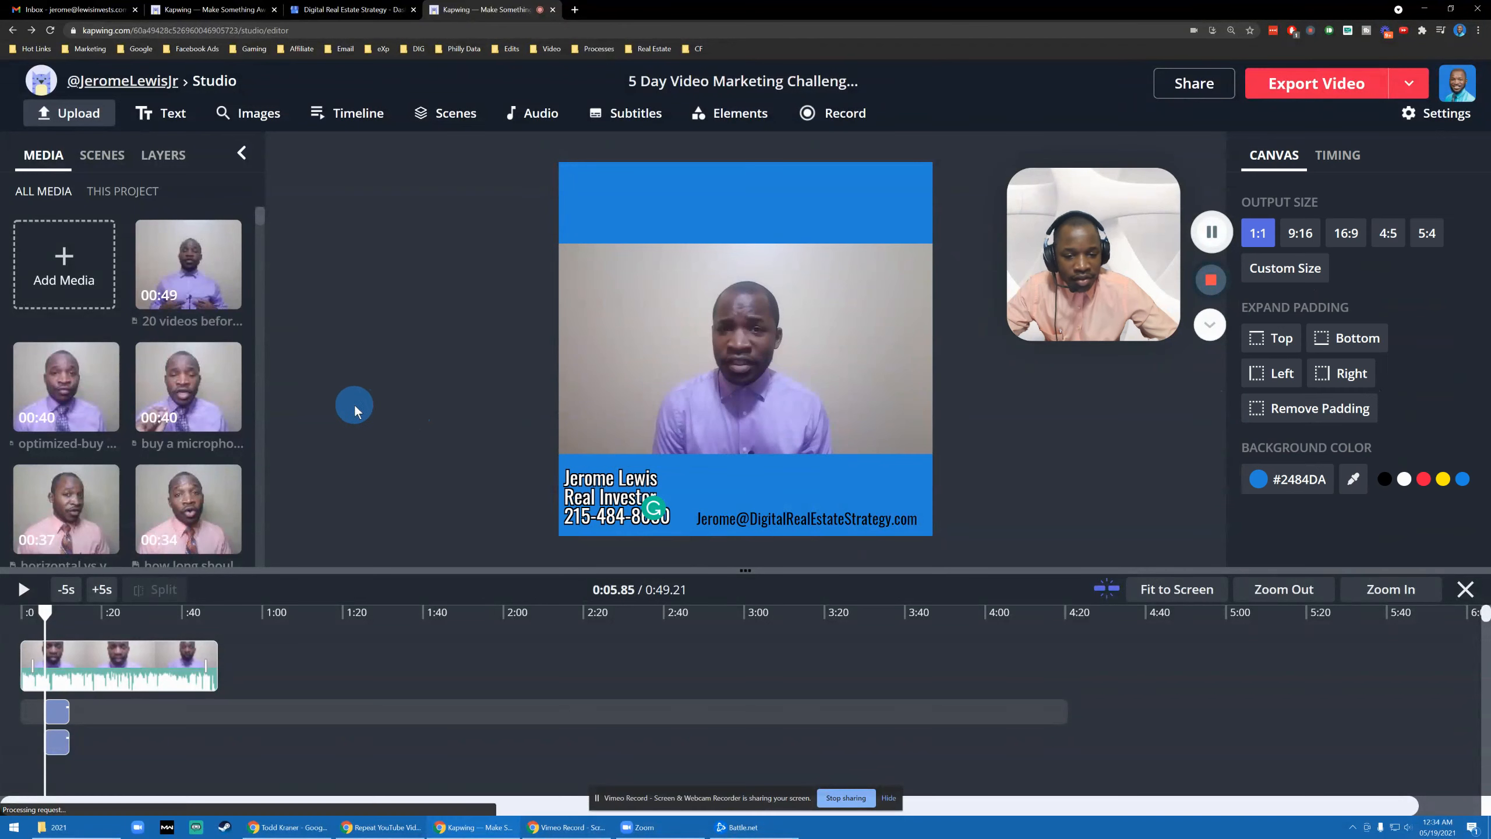
left_click(597, 477)
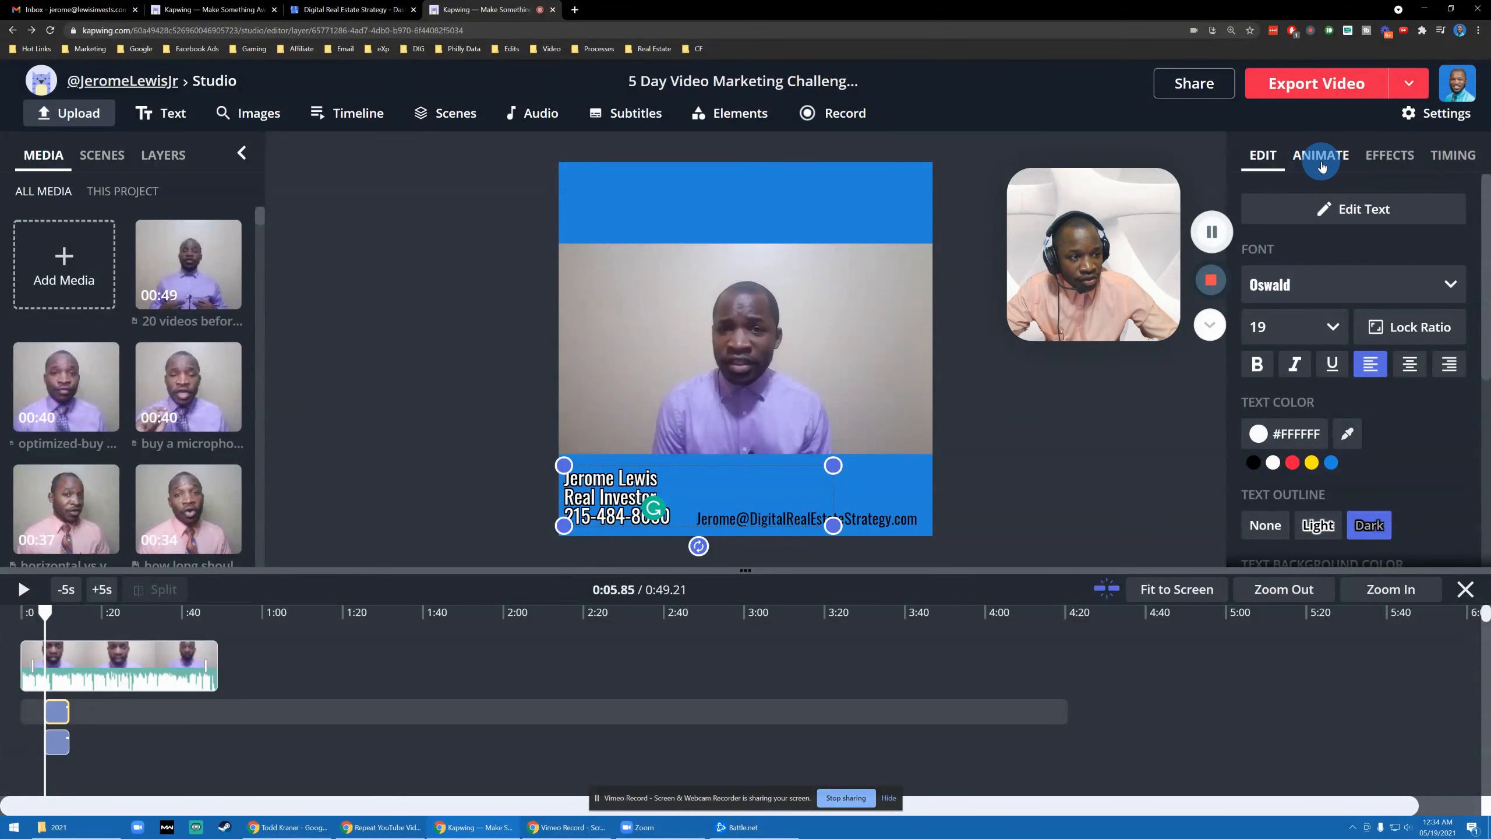
- Add a drop shadow to the name block, enlarge it, and move the e-mail line to the top band
left_click(1411, 158)
left_click(1339, 233)
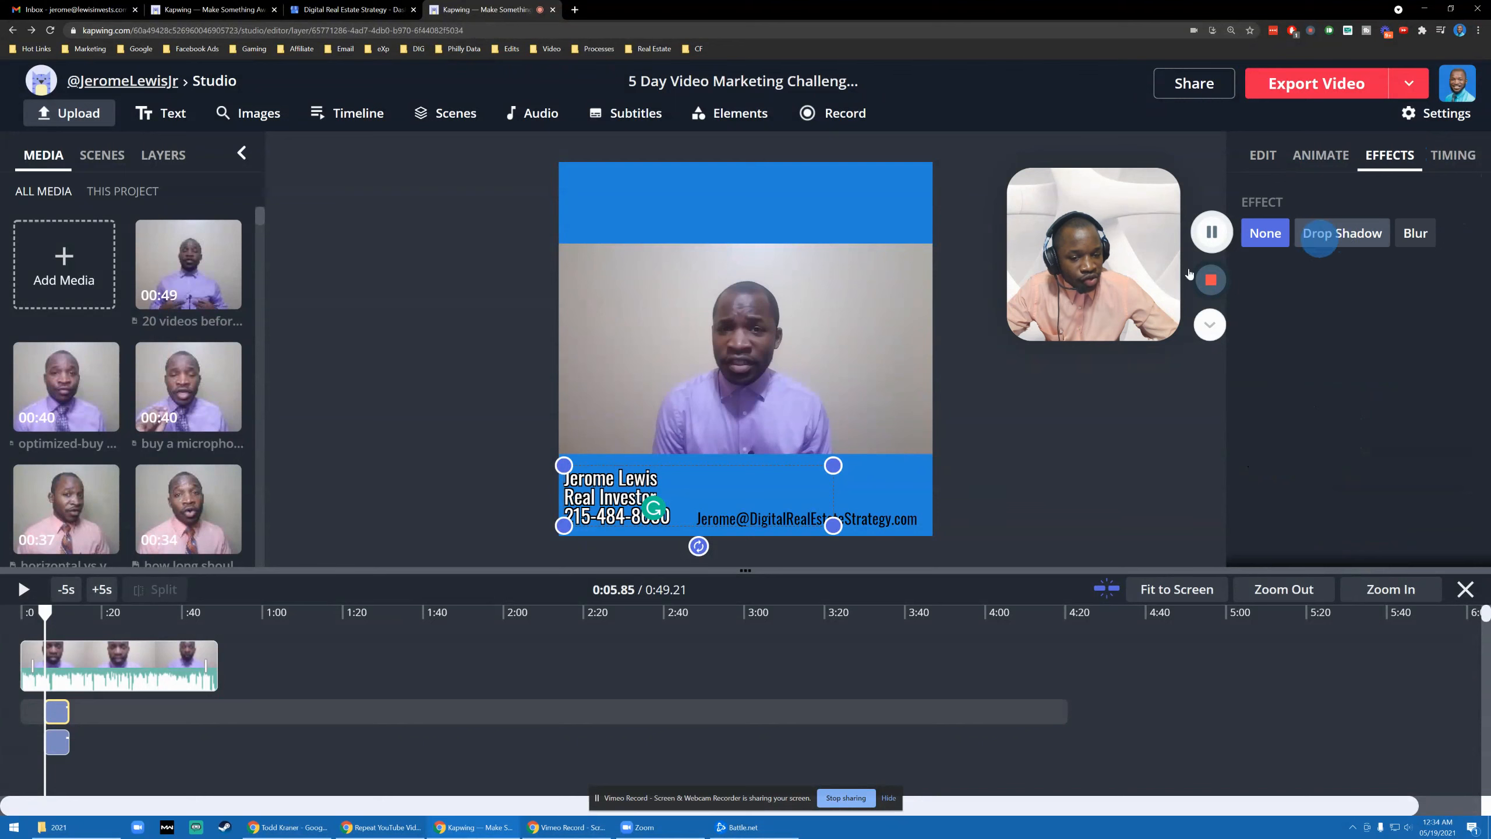
left_click_drag(830, 521, 904, 539)
left_click_drag(623, 503, 625, 485)
left_click_drag(784, 525, 712, 214)
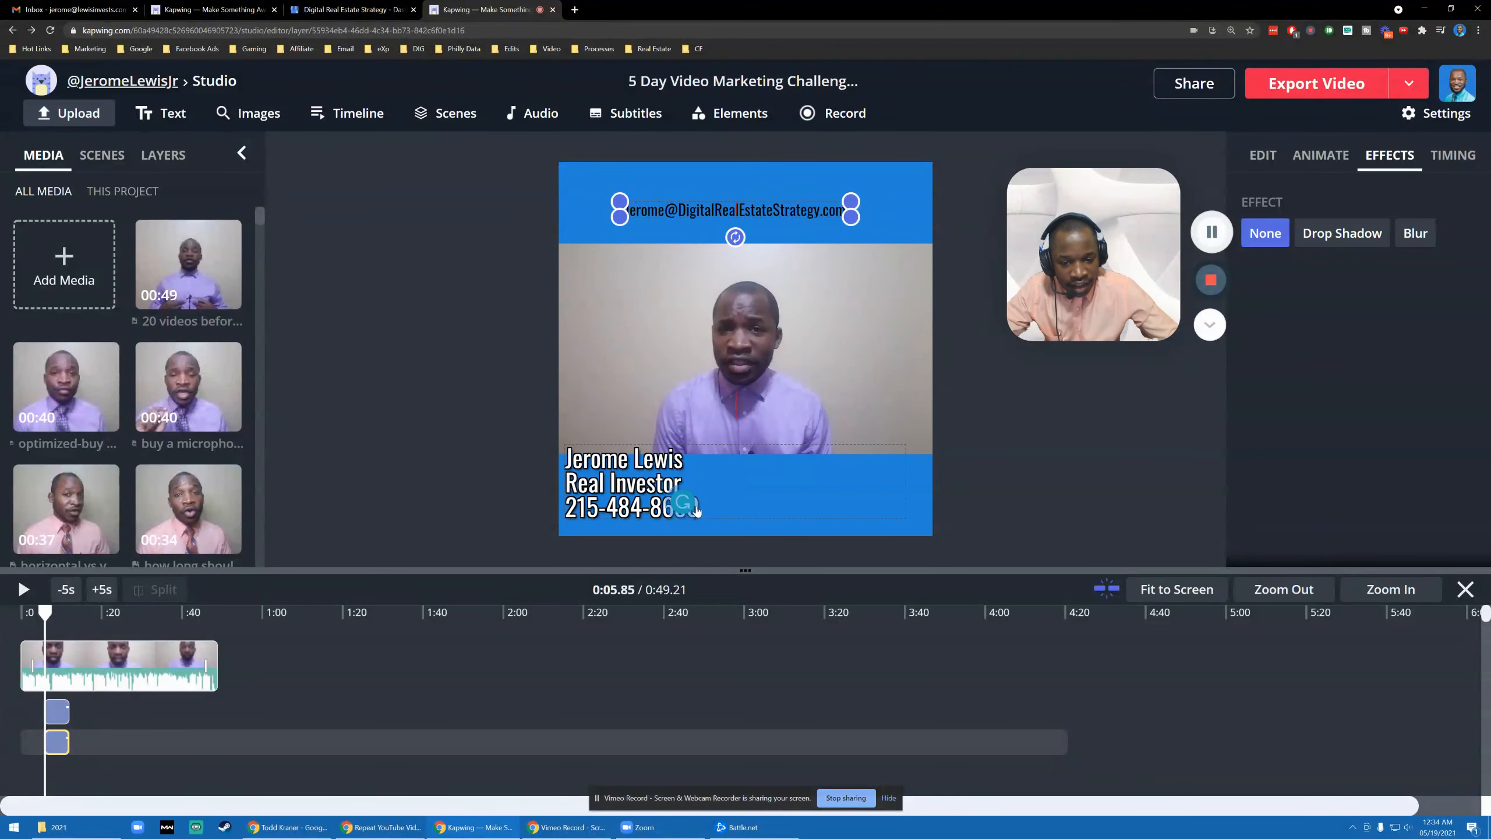
- Join name, title and phone into one ' | '-separated line, widened and centred in the bottom band
left_click(663, 468)
mouse_move(904, 518)
left_mouse_down()
mouse_move(923, 527)
mouse_move(887, 511)
left_mouse_up()
left_click_drag(642, 477, 641, 496)
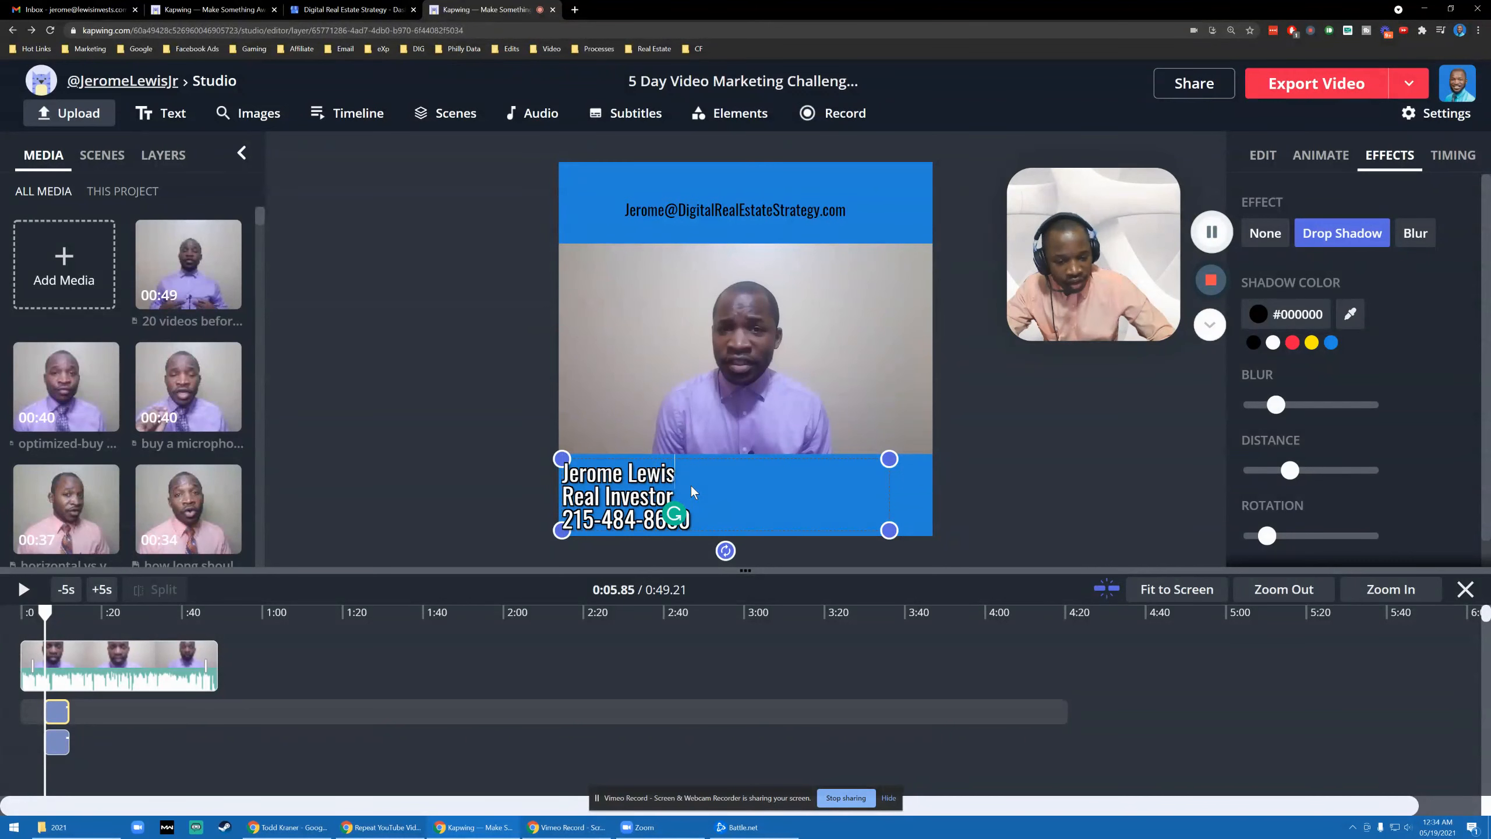
key("Delete")
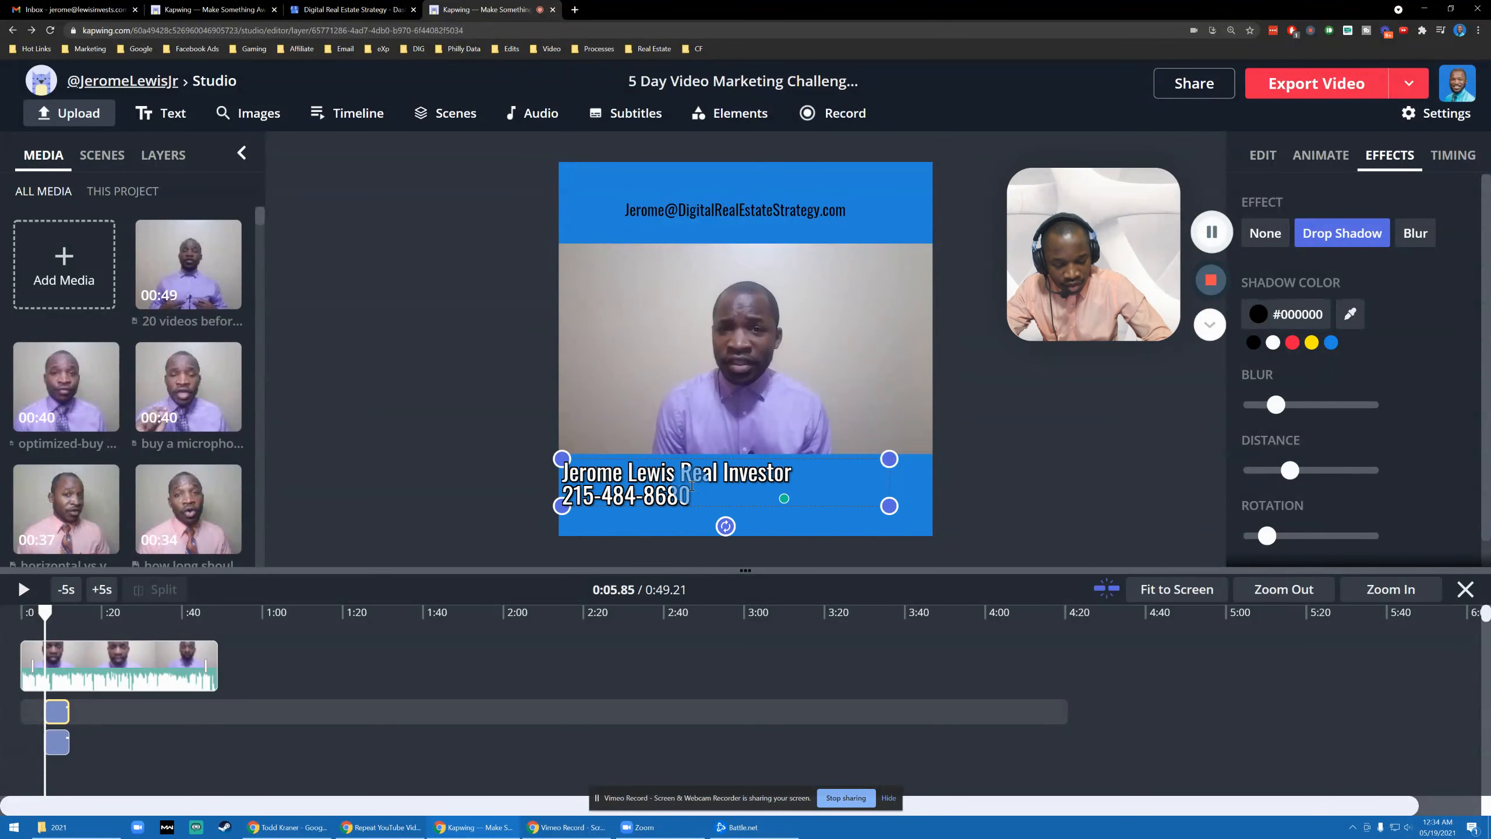
type("|")
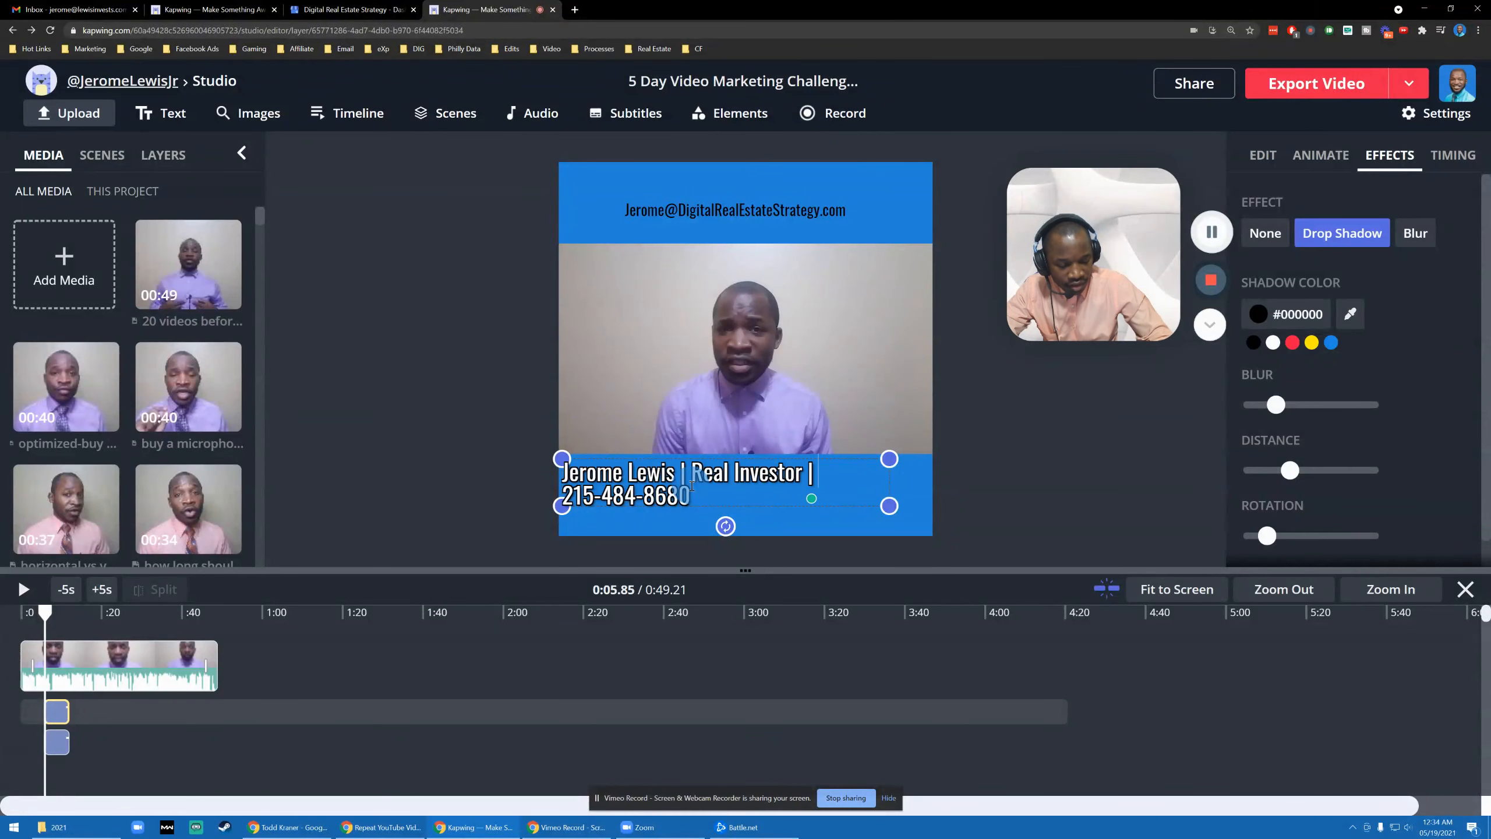
key("Delete")
mouse_move(896, 506)
left_mouse_down()
mouse_move(955, 492)
mouse_move(918, 490)
left_mouse_up()
left_click(432, 449)
left_click(731, 499)
left_click_drag(730, 500, 733, 505)
left_click(467, 421)
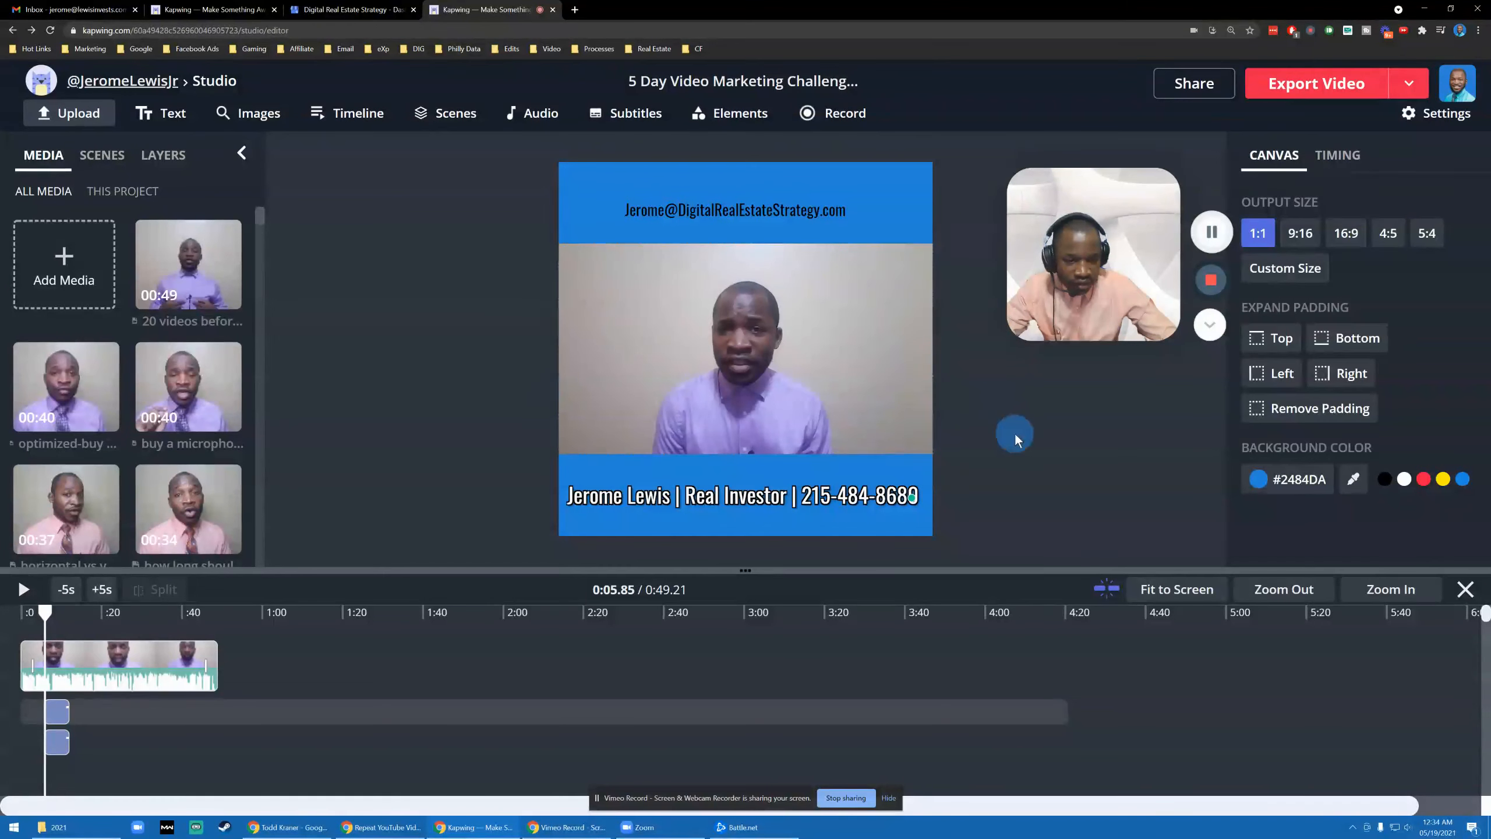
- Make the e-mail text white with a dark outline and drop shadow, enlarged and placed below the contact line
left_click(696, 221)
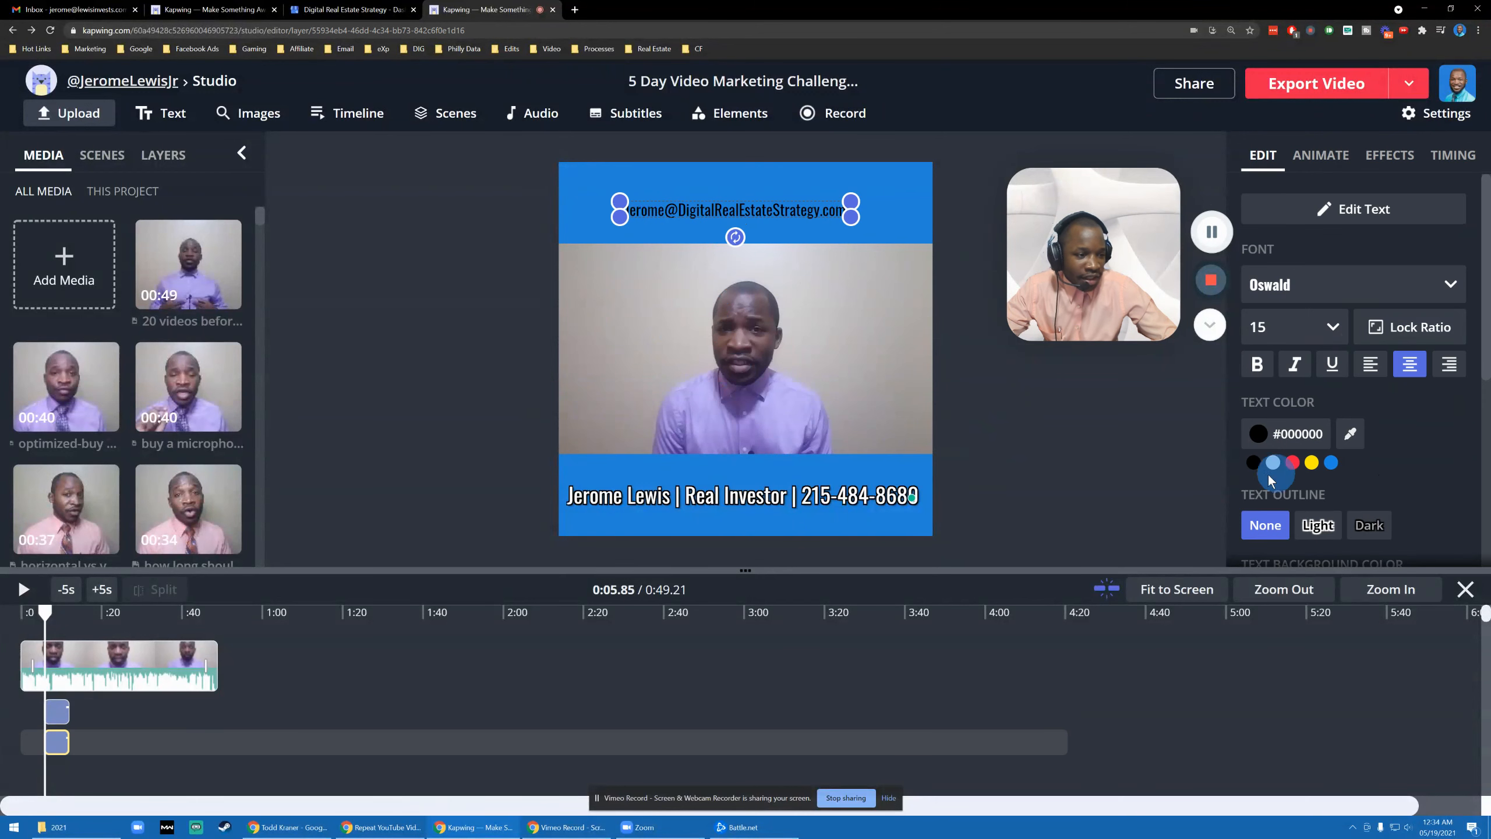
left_click(1272, 462)
left_click(1368, 525)
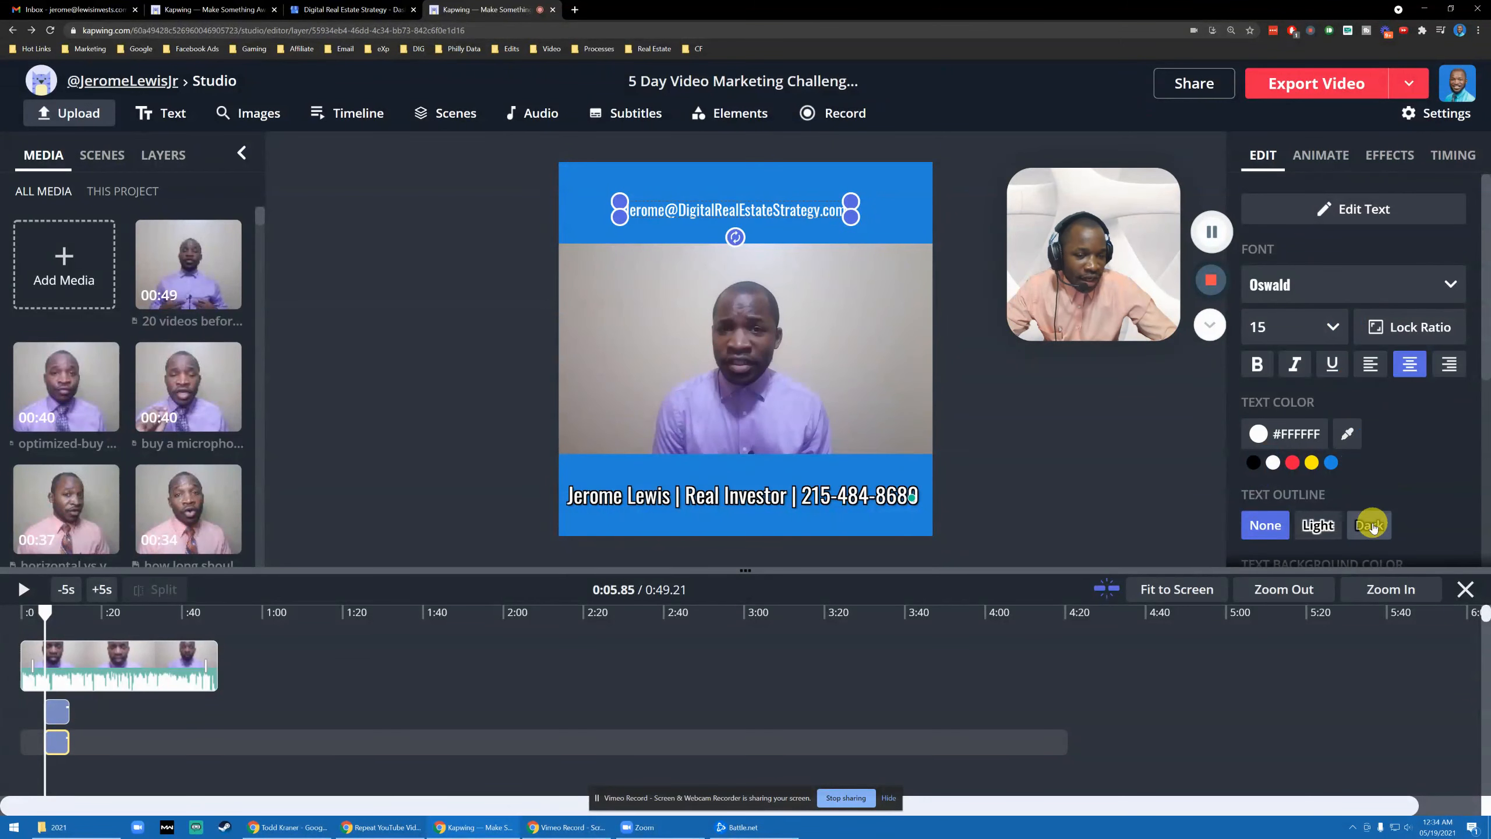
left_click(1386, 163)
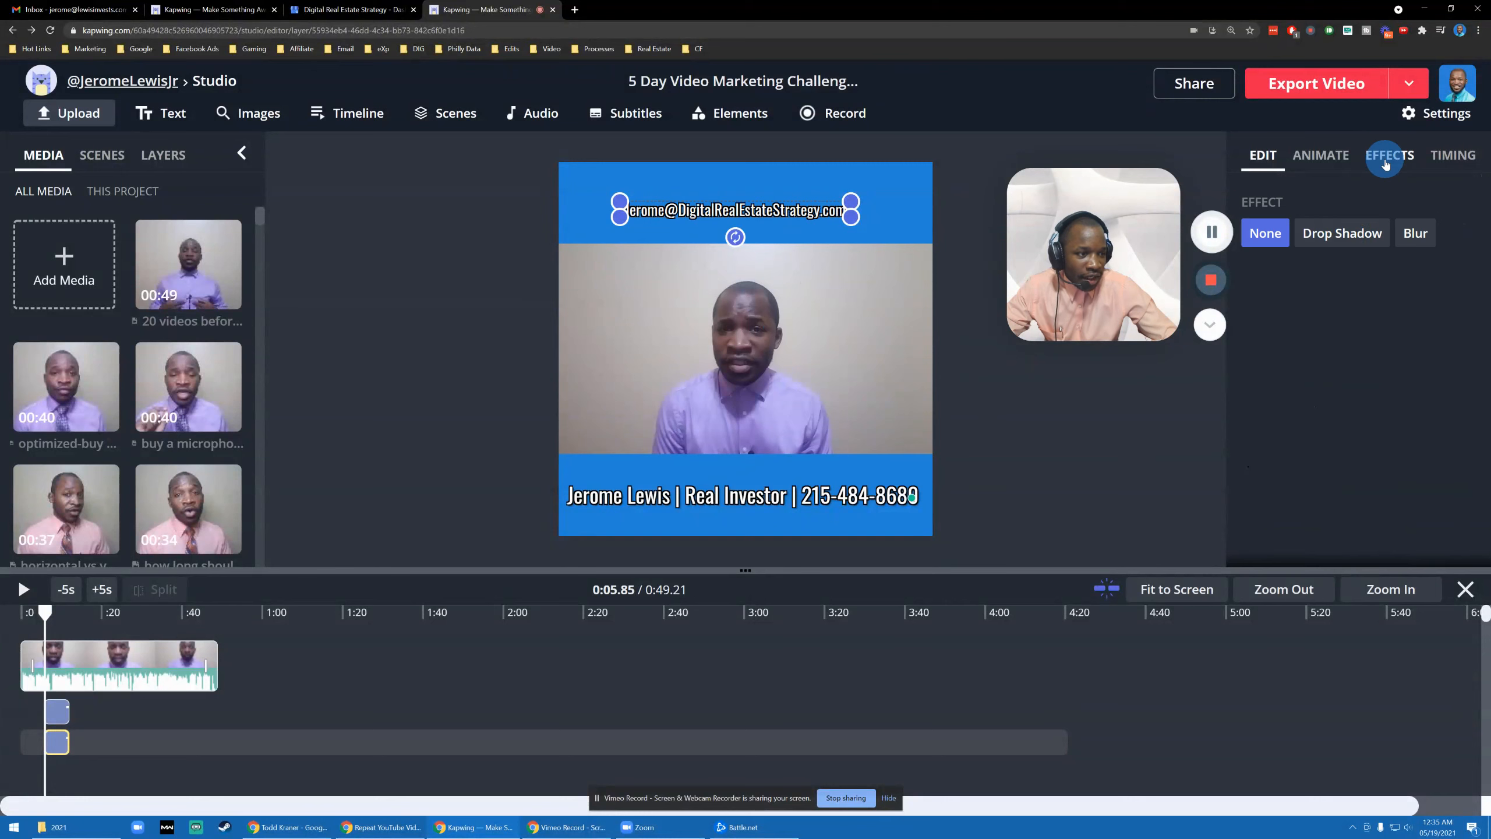
left_click(1342, 240)
left_click_drag(850, 217, 891, 231)
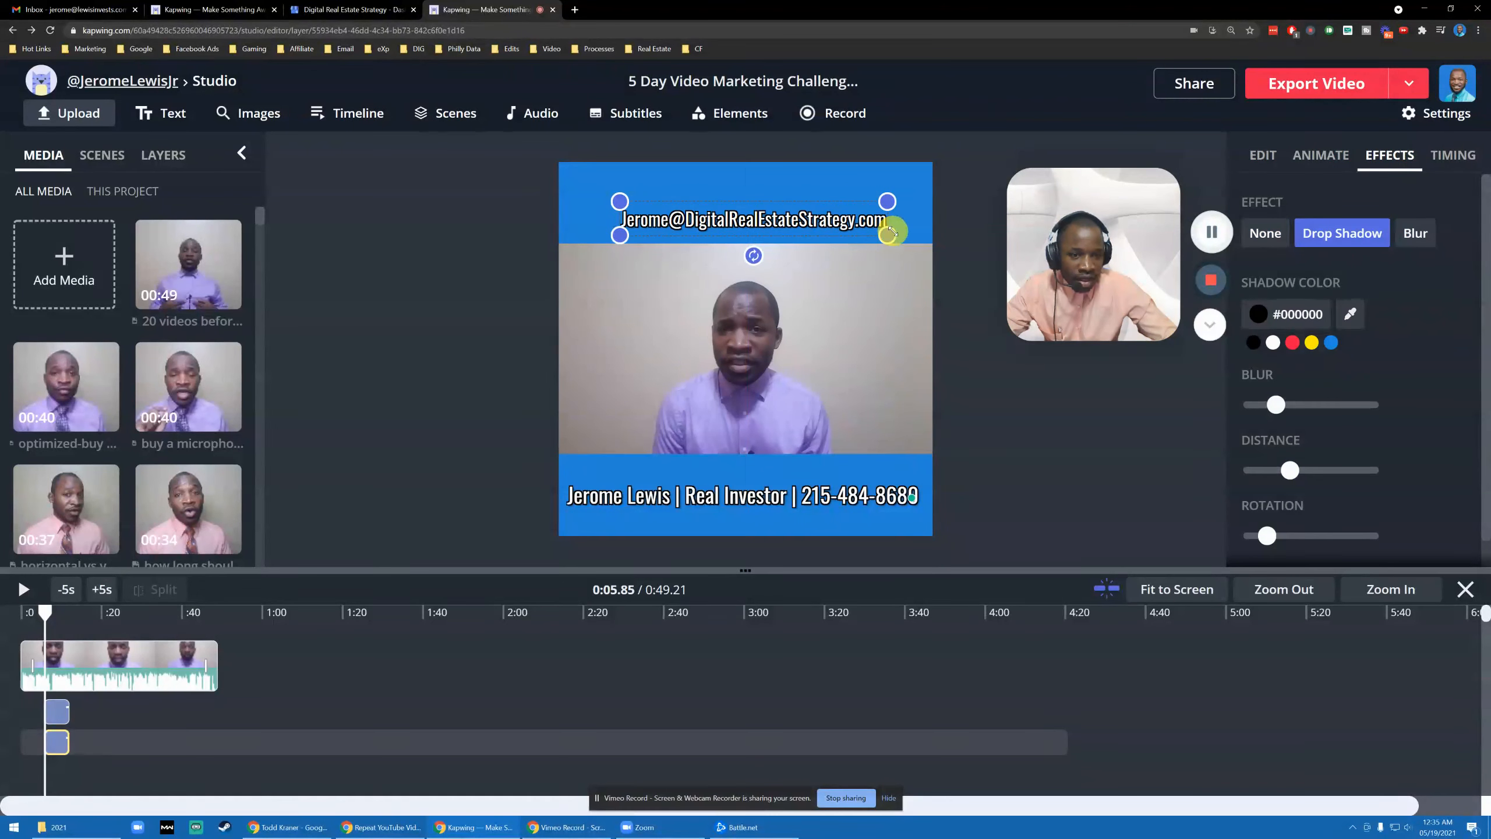
left_click_drag(758, 221, 721, 510)
left_click(480, 415)
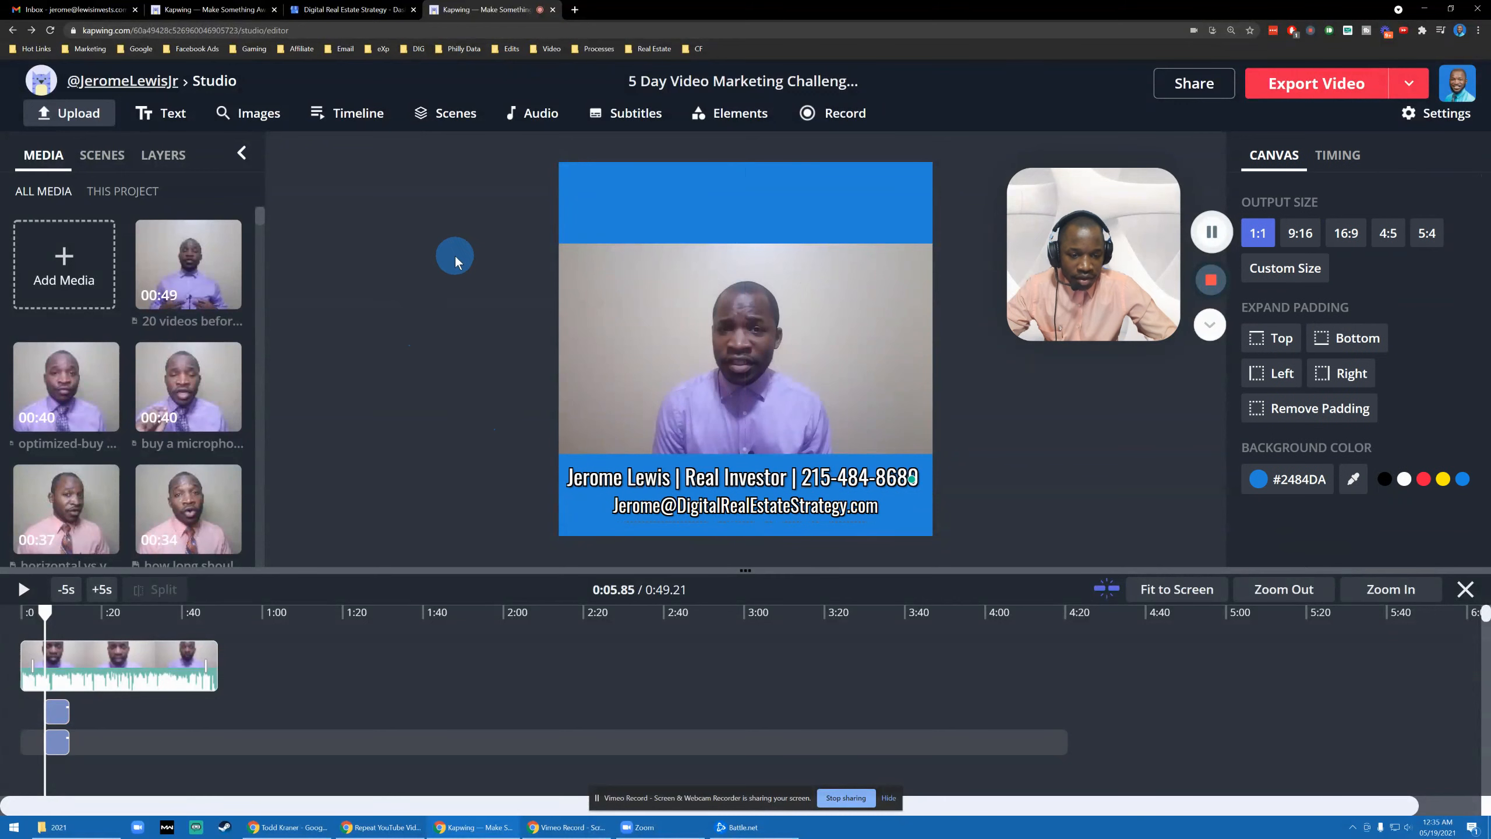
left_click_drag(46, 618, 3, 613)
- Make the contact line and e-mail text layers start at the beginning of the video
left_click(612, 416)
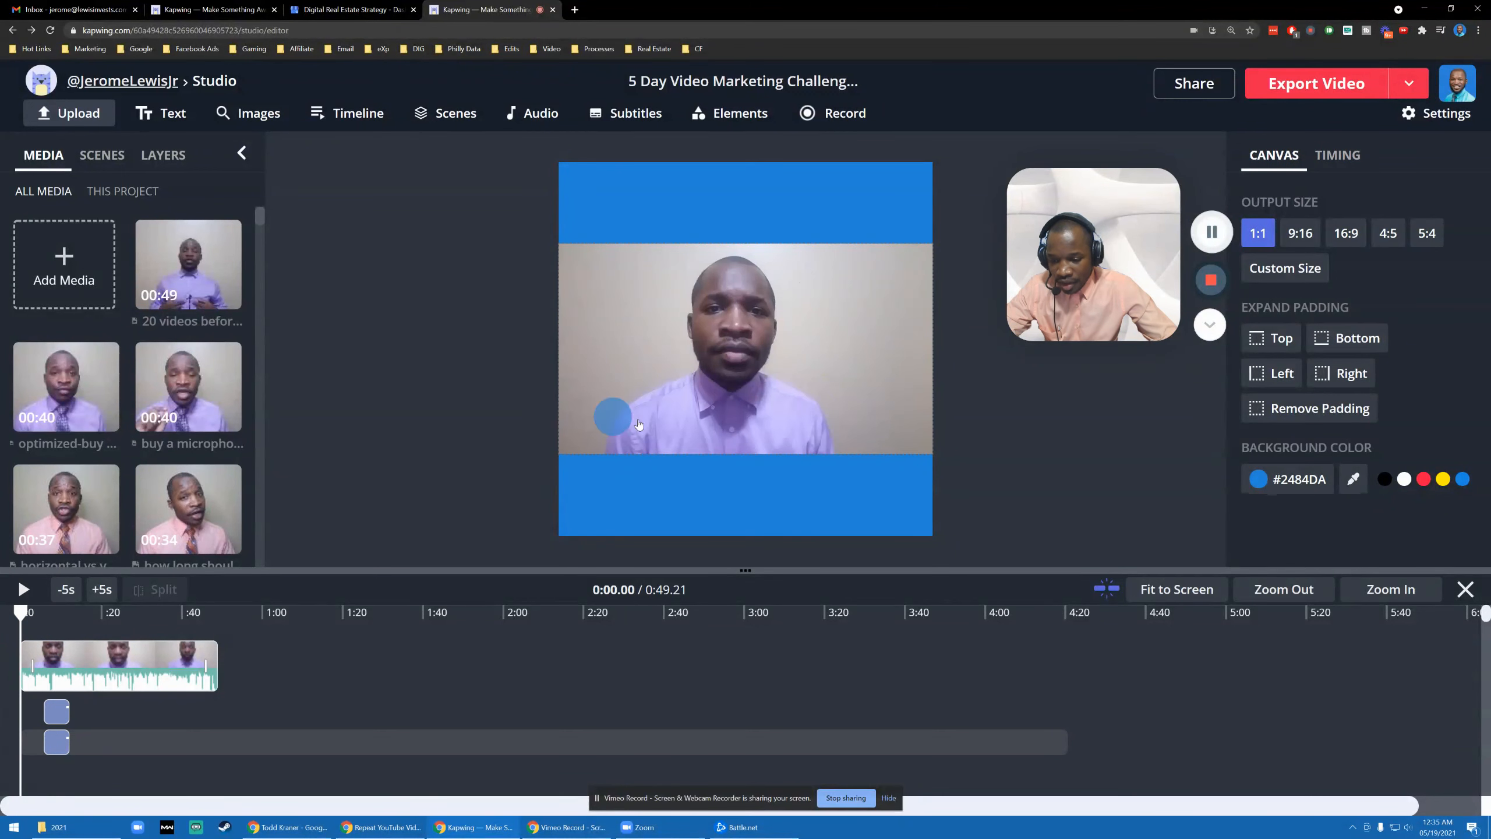
left_click_drag(57, 718, 205, 728)
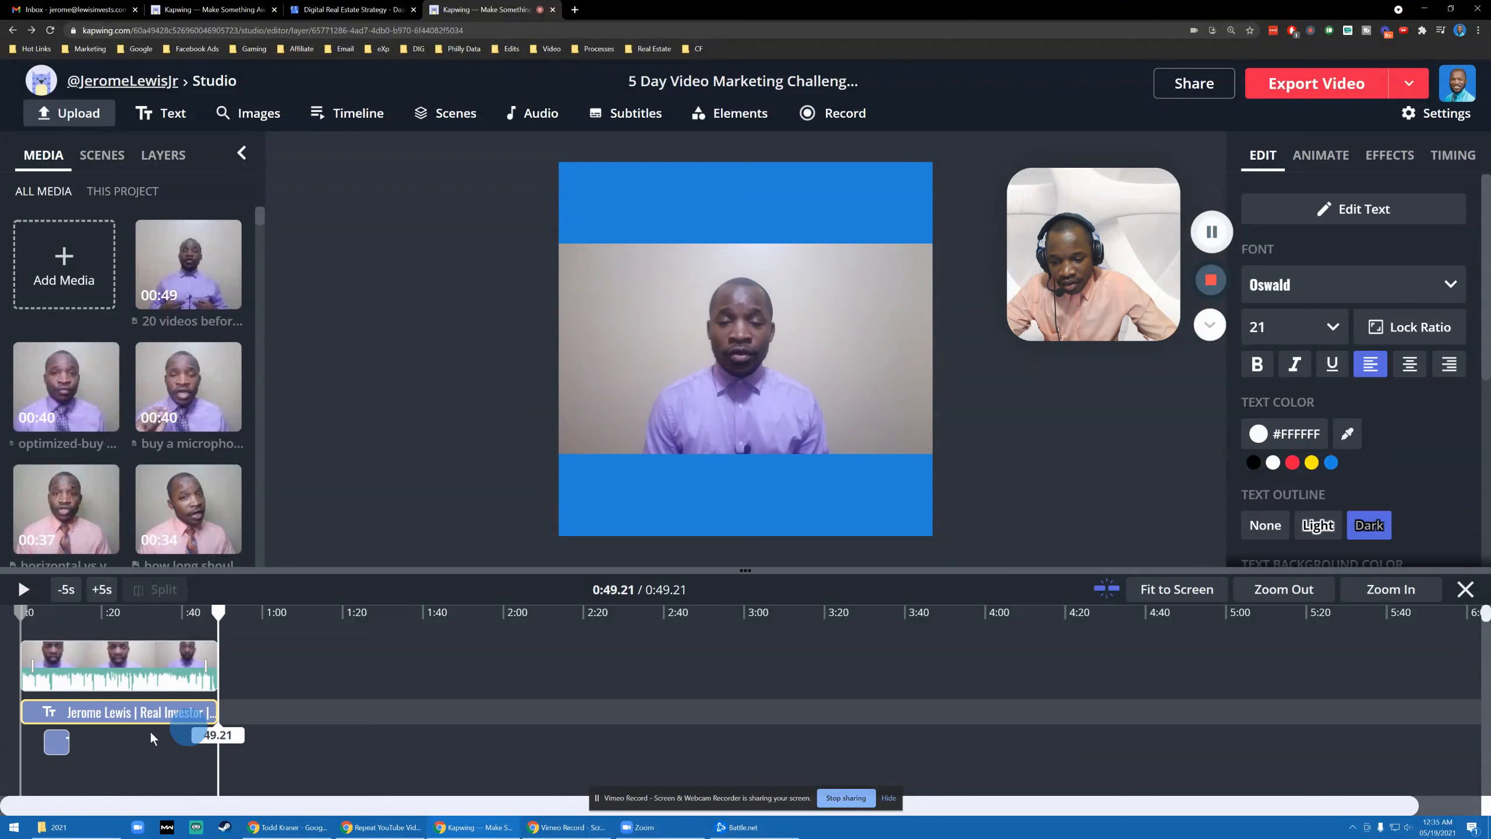
left_click_drag(56, 741, 216, 736)
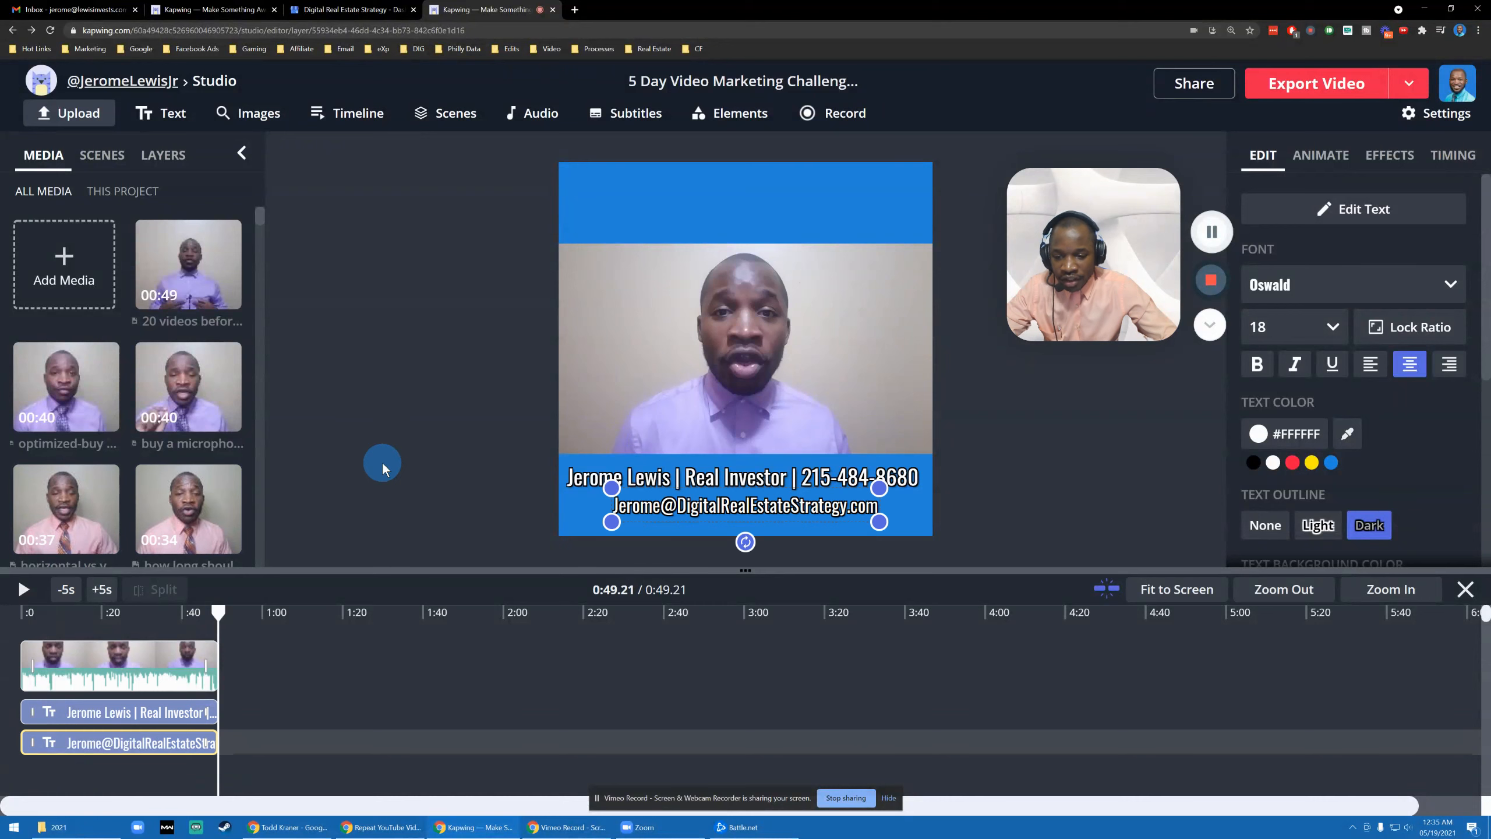
left_click(382, 468)
- Play the video from the start and pause the preview at 0:01.88
left_click_drag(216, 611, 20, 614)
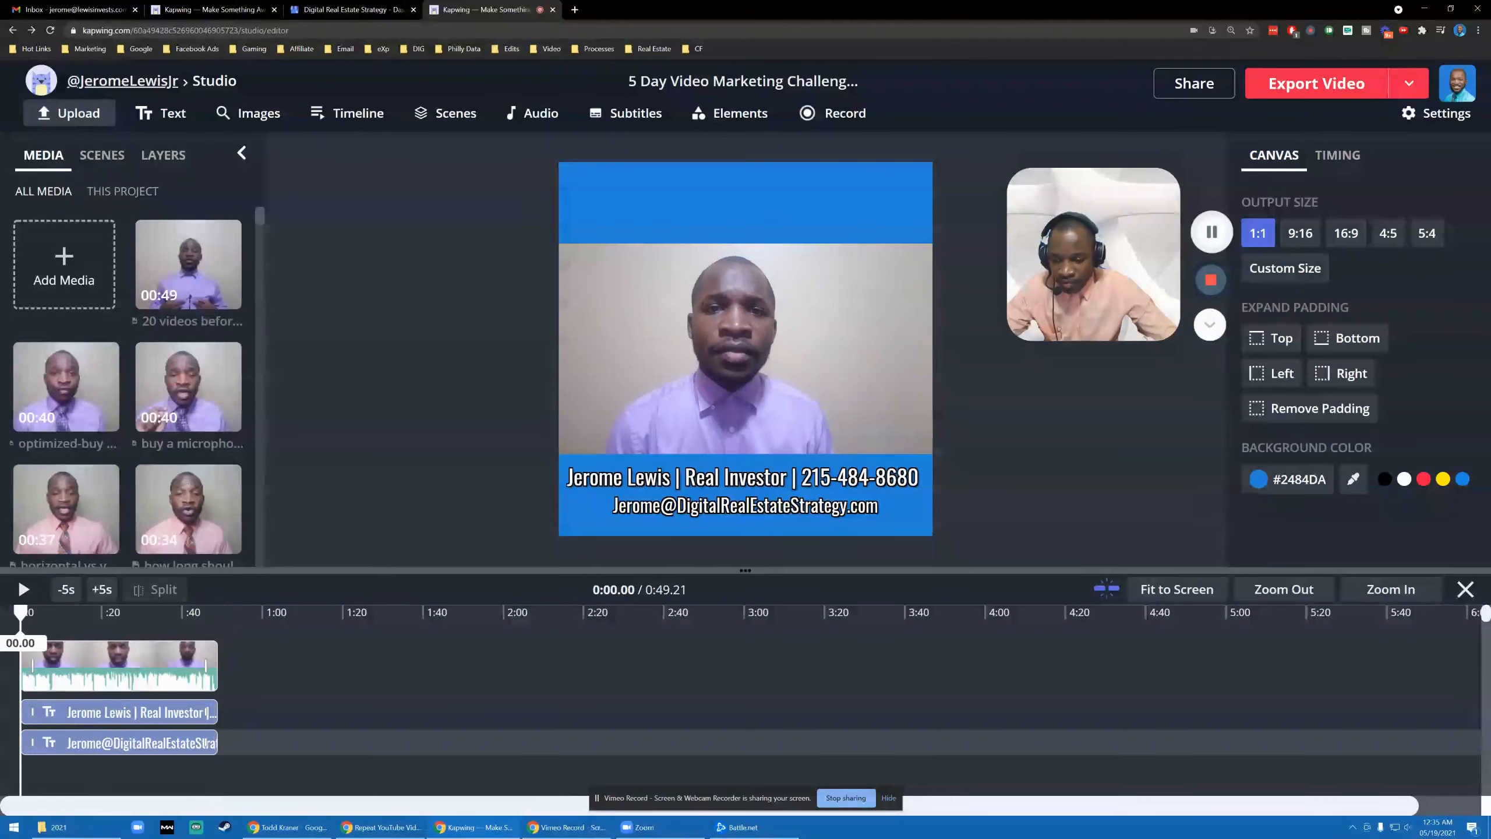
left_click(34, 593)
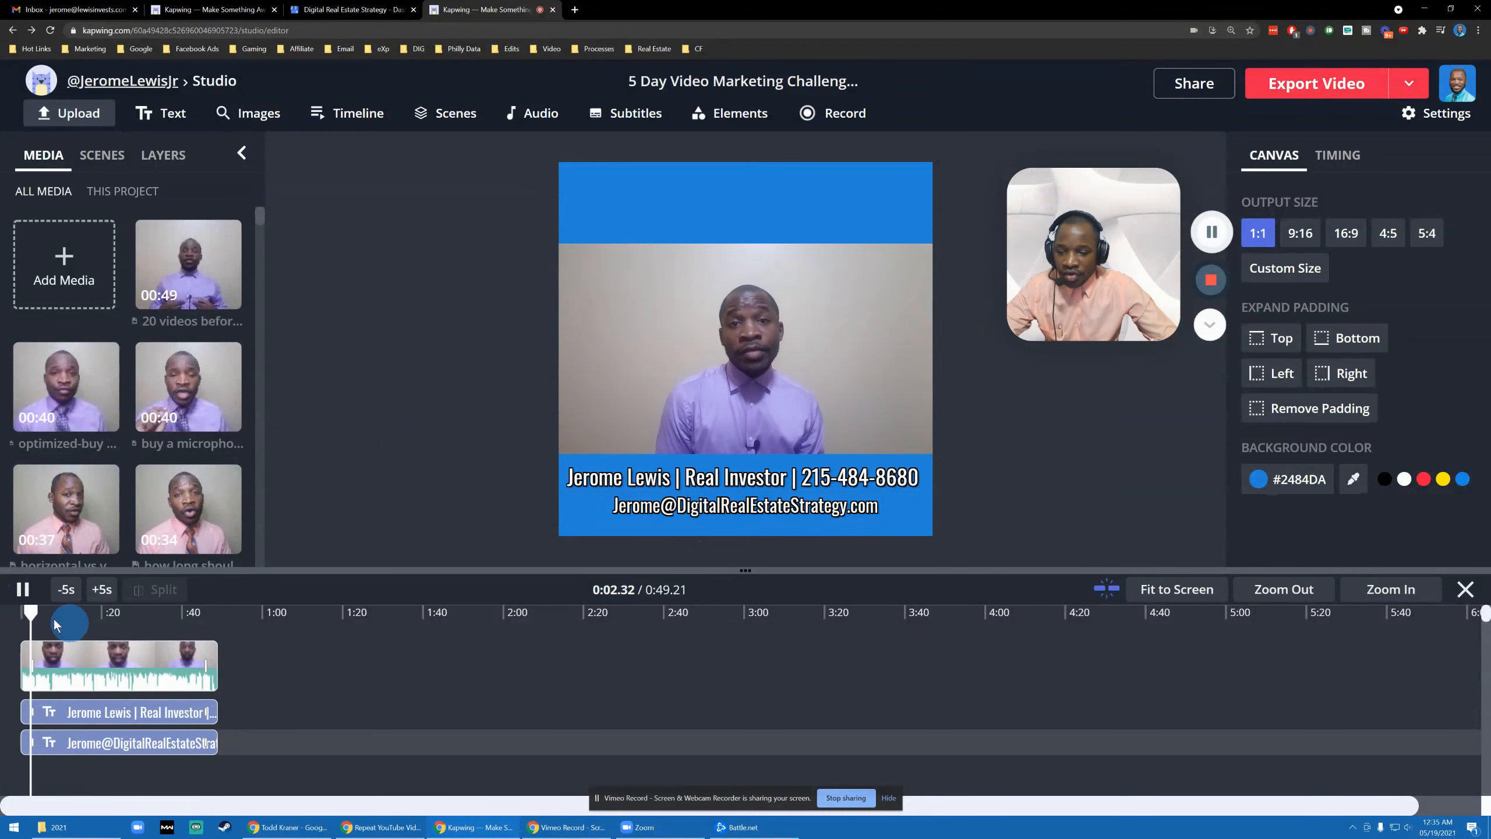
left_click(773, 515)
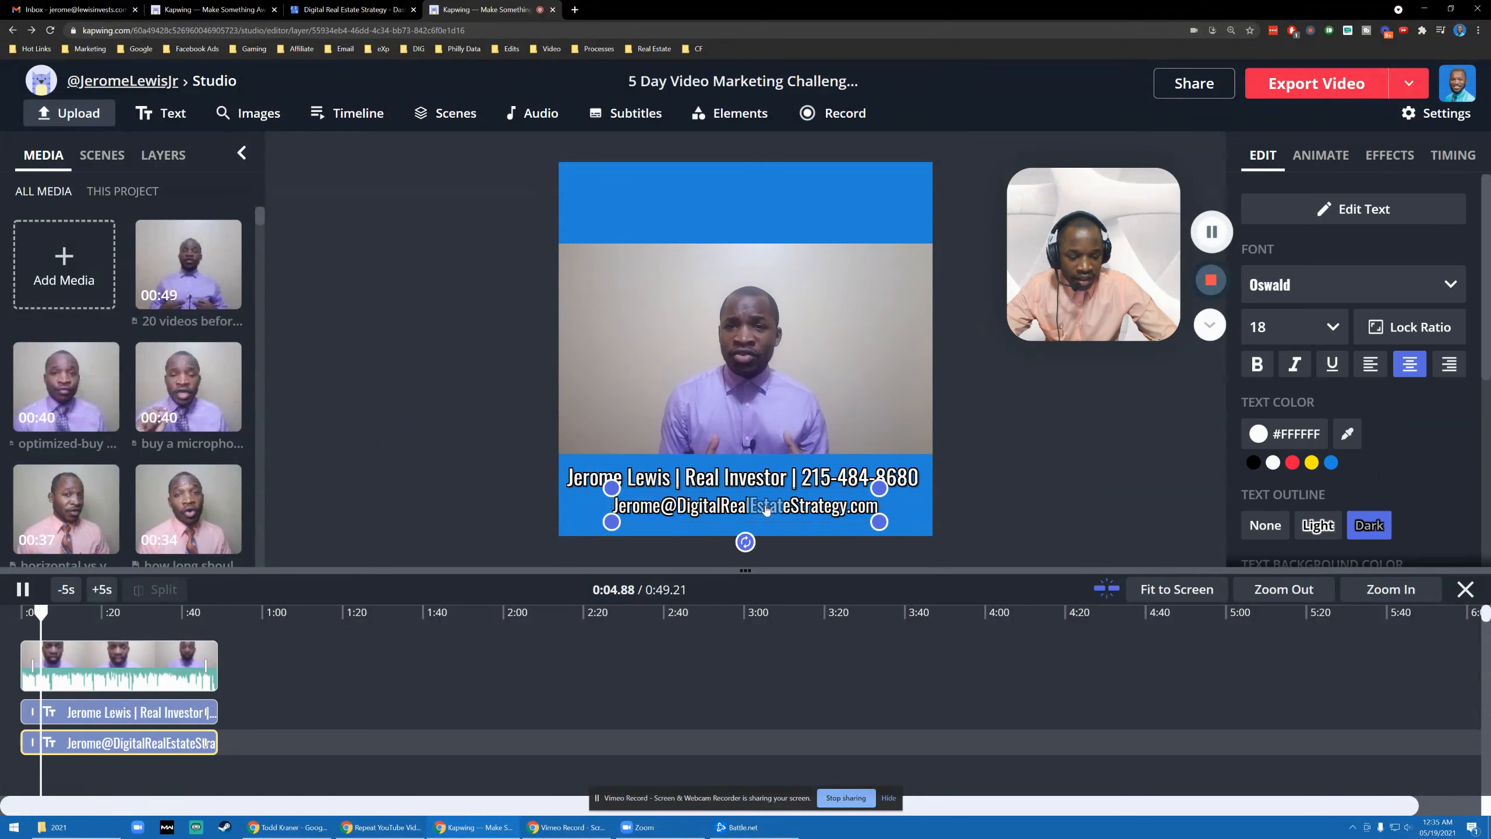
left_click(507, 382)
left_click_drag(53, 616, 25, 614)
mouse_move(167, 555)
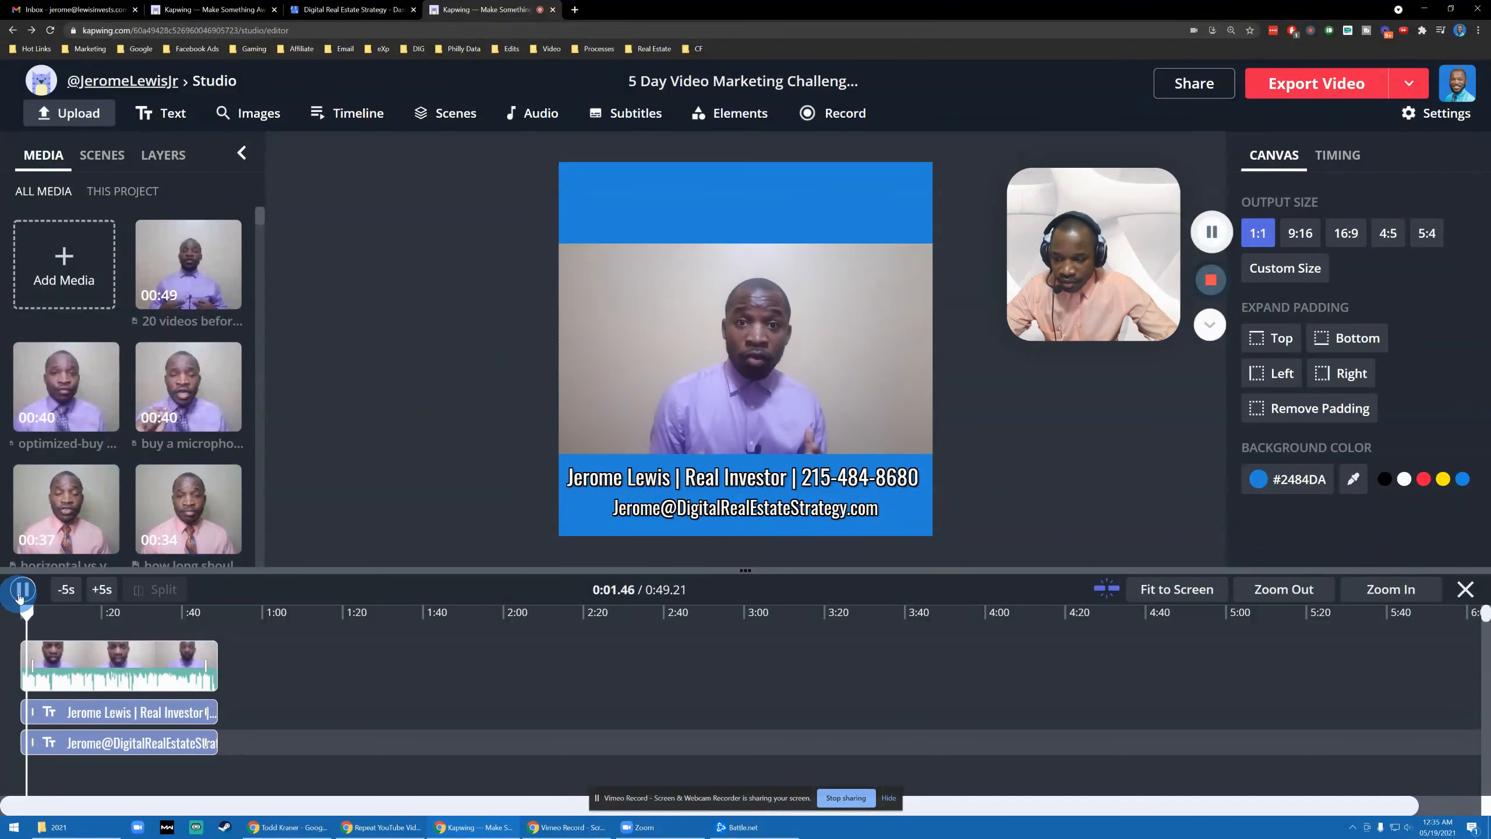
key("space")
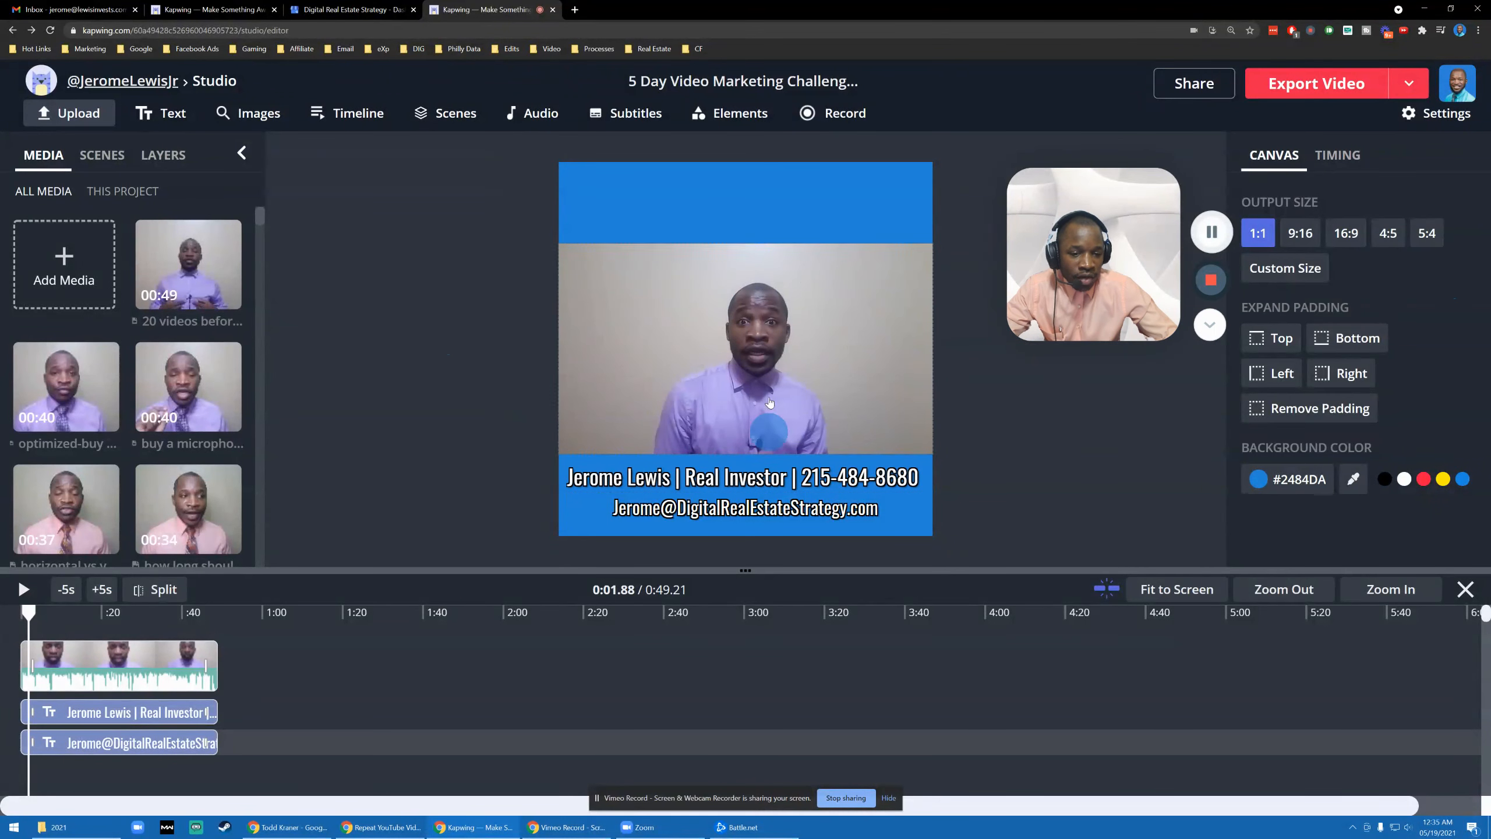
- Duplicate the name-and-phone caption and drag the copy up into the top blue bar
left_click(741, 477)
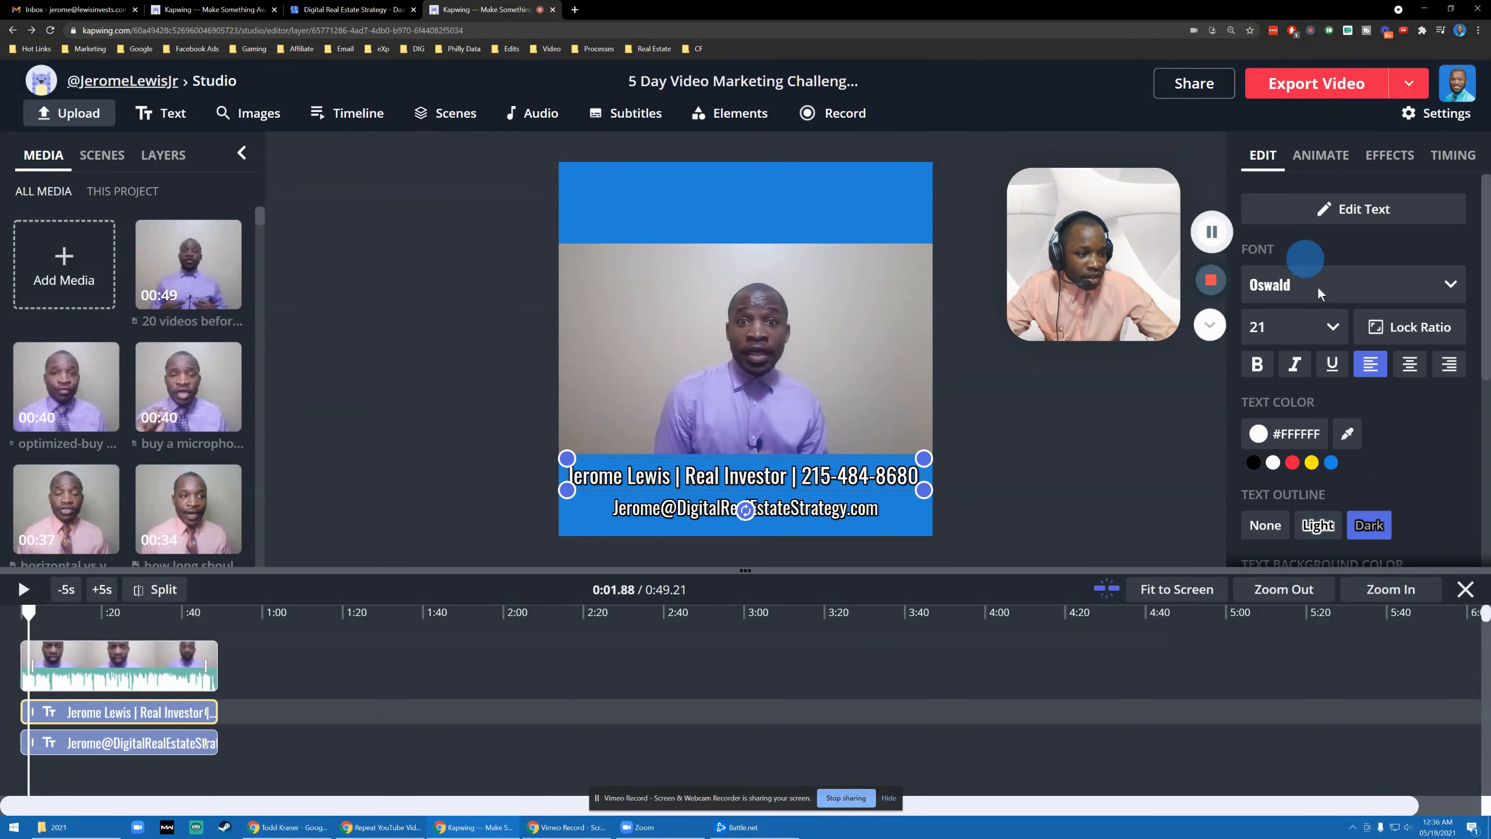
scroll(1300, 250, "down", 3)
scroll(1350, 391, "up", 1)
scroll(1350, 385, "down", 3)
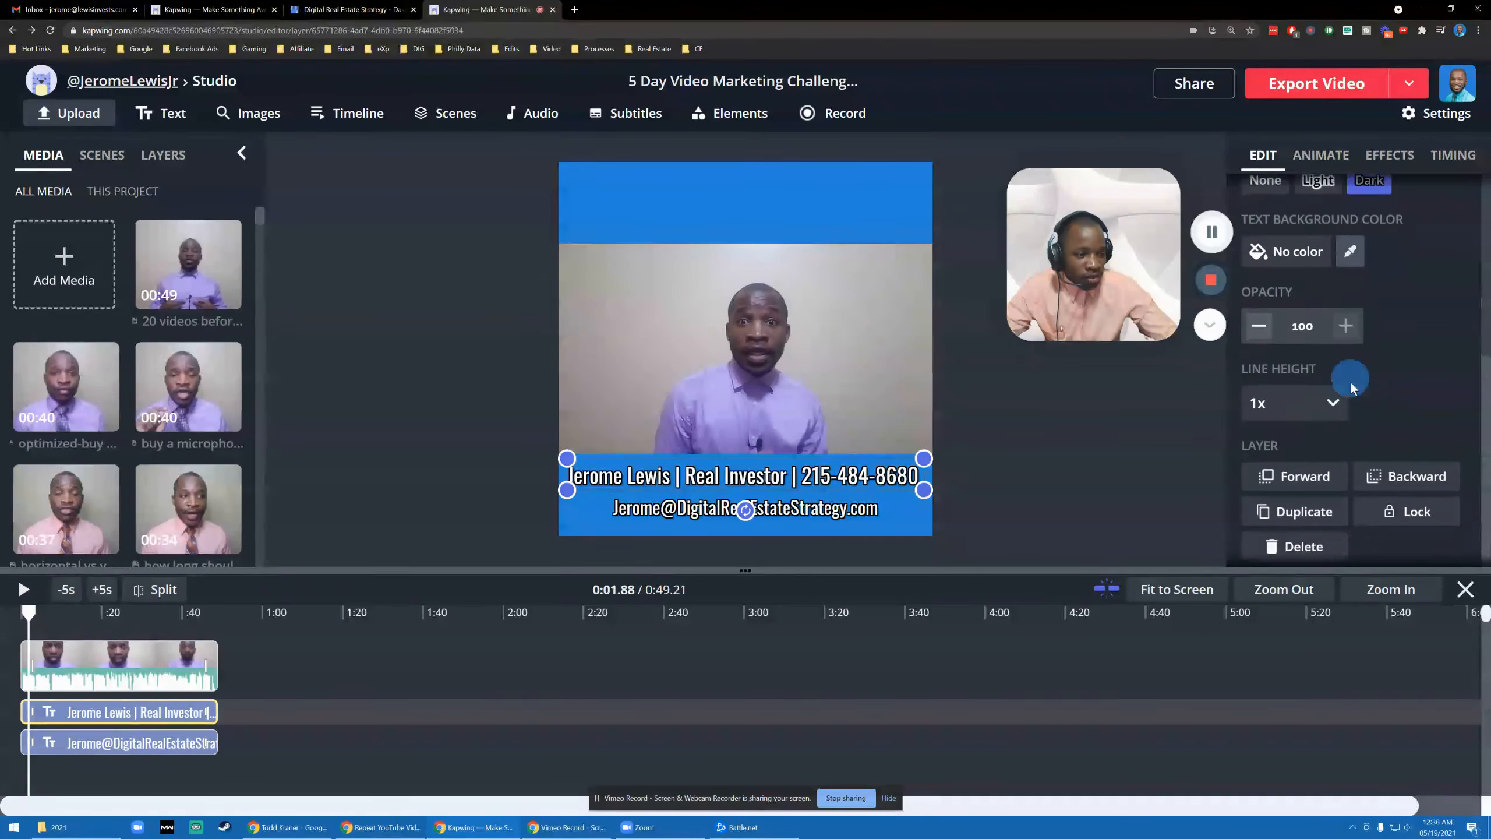
left_click(1303, 502)
left_click_drag(750, 481, 750, 213)
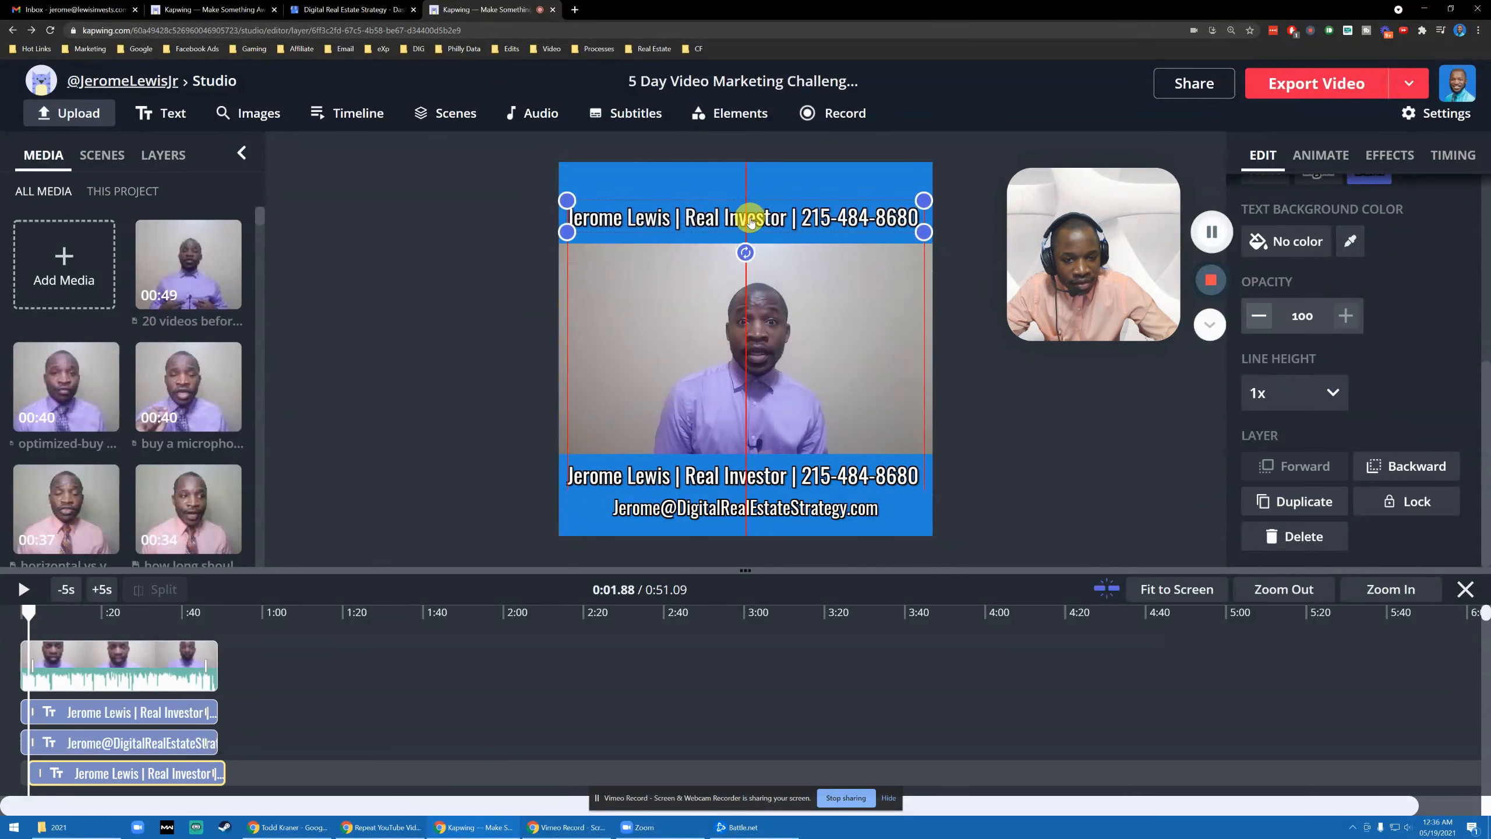
- Retype the copied caption as the headline 'How I Can Help You Sell or Buy A House?'
double_click(751, 214)
left_click(750, 214)
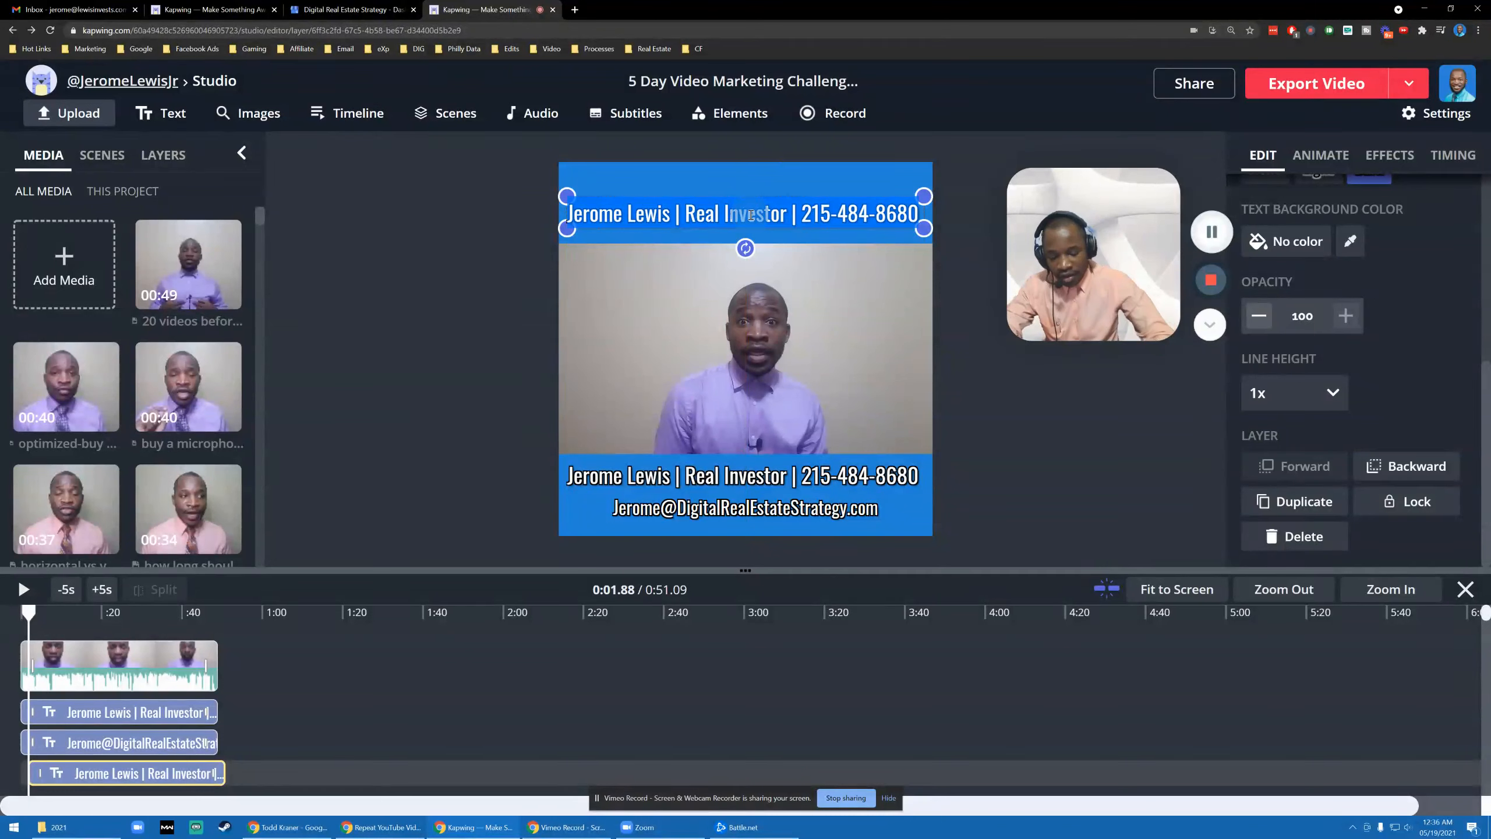
type("How")
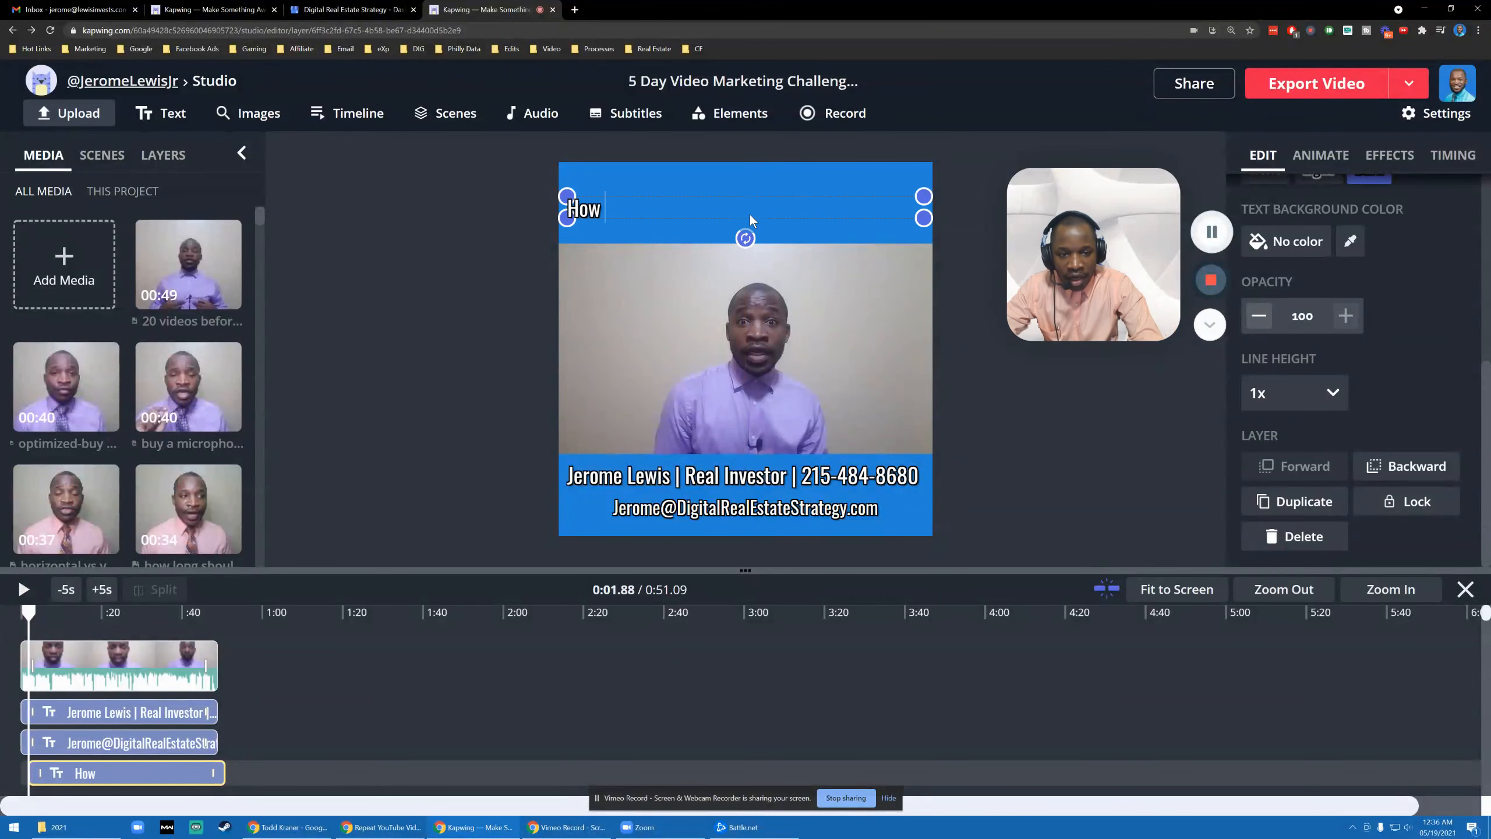
type(" I Can Help You")
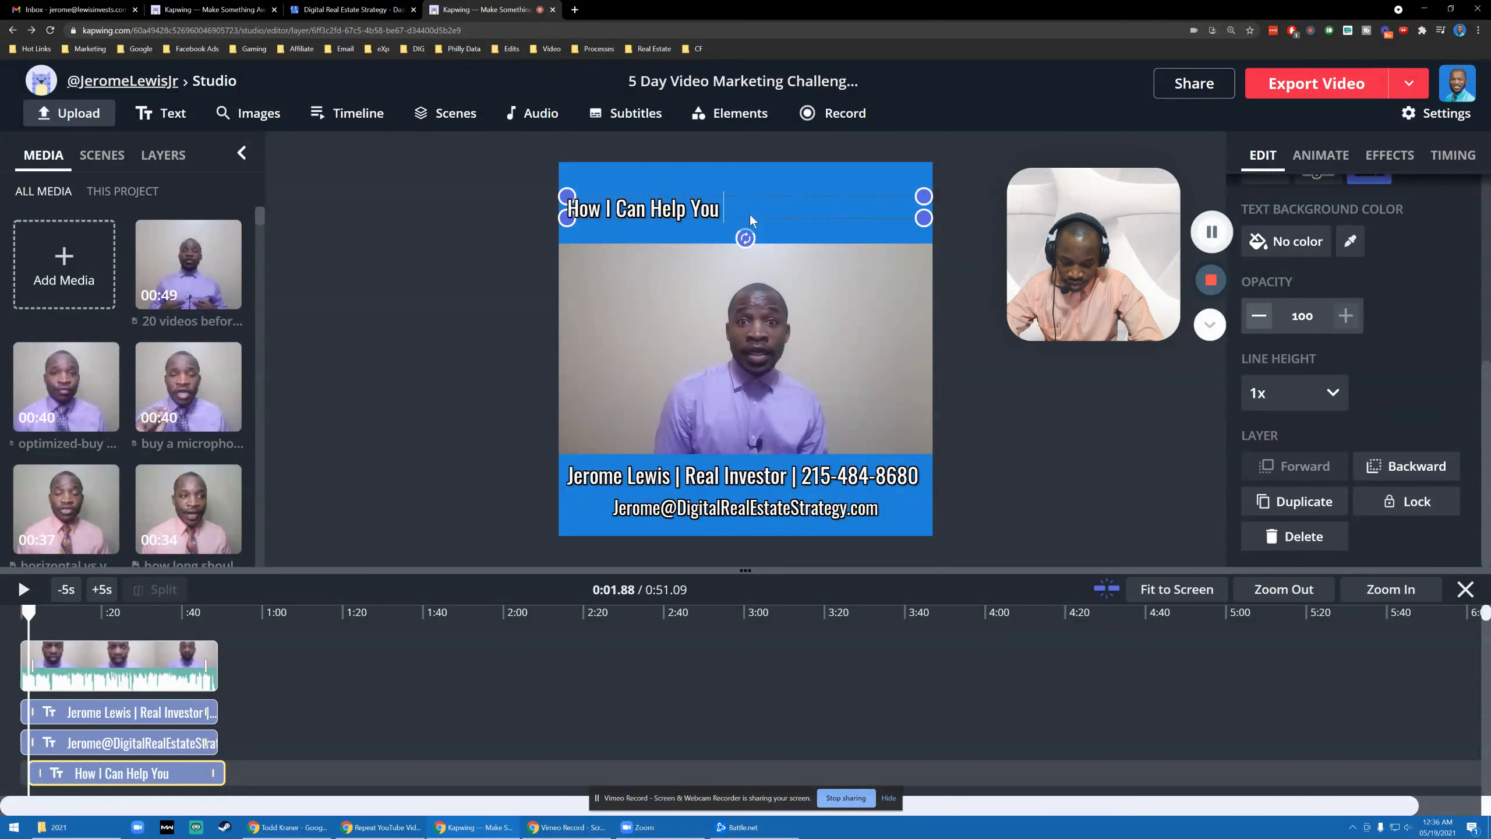
type(" Sell or Buy A H")
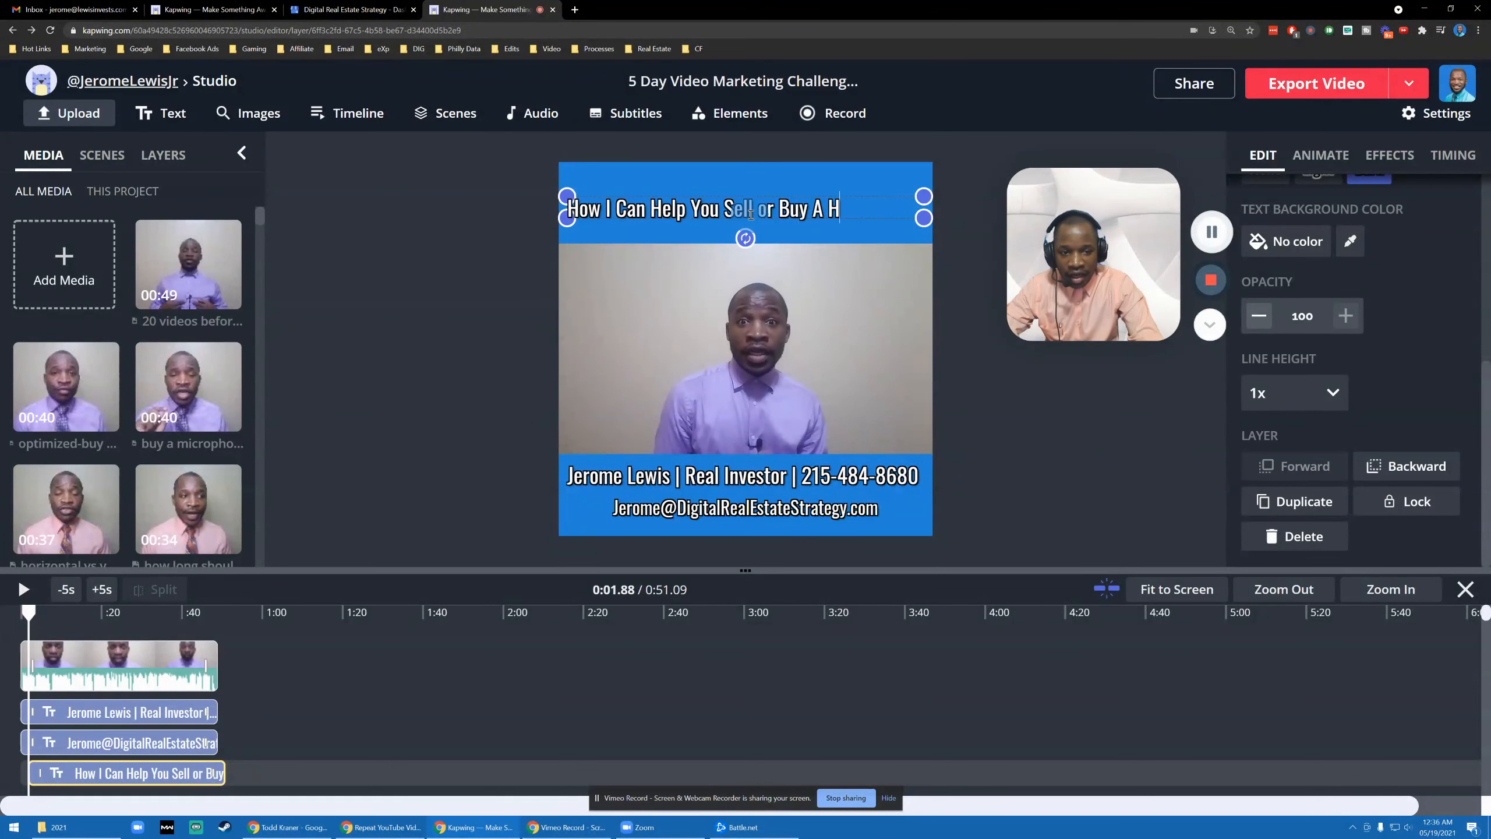
left_click(433, 267)
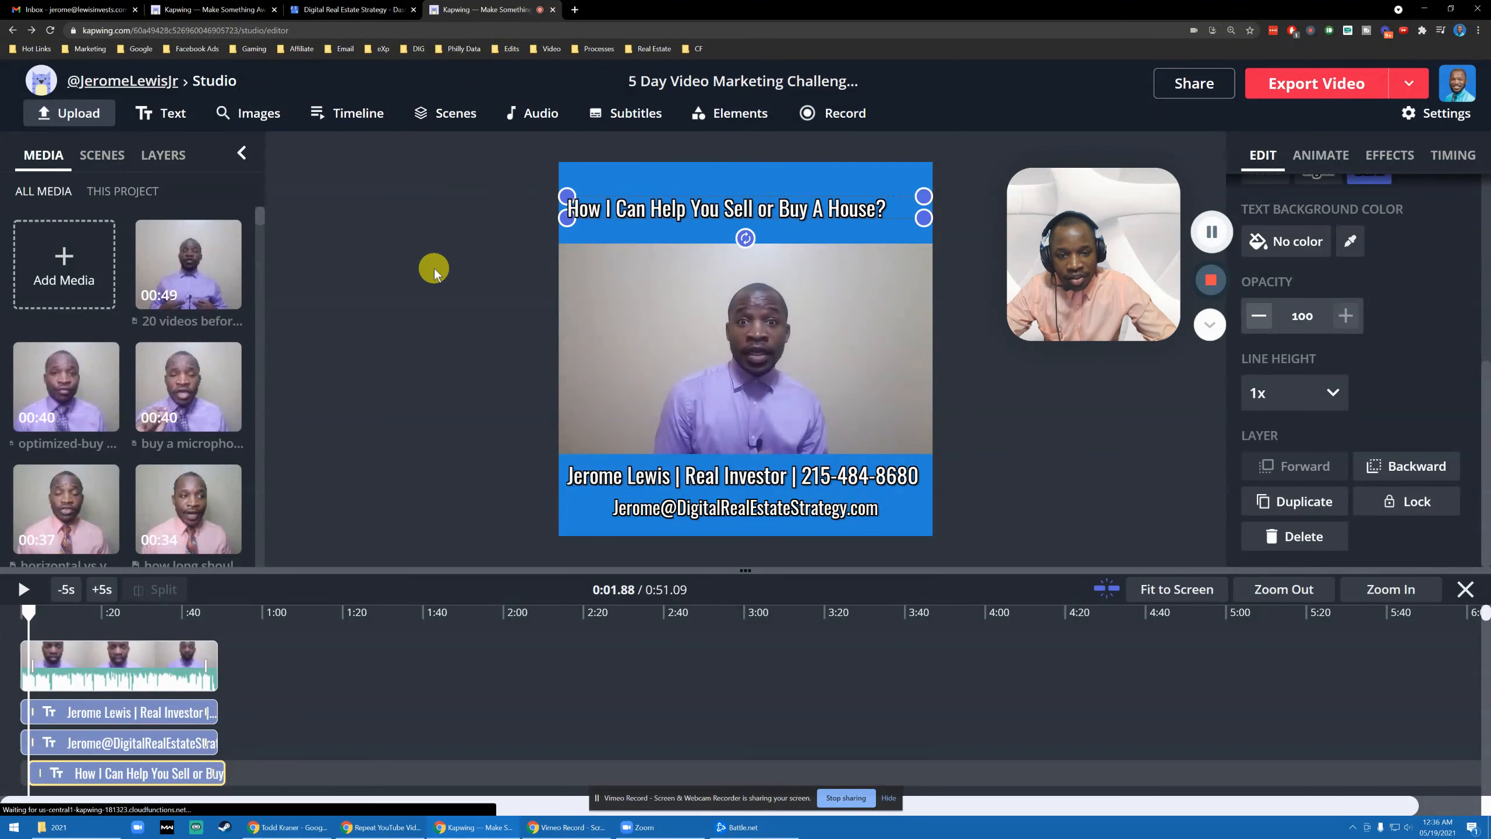
- Nudge the headline slightly higher in the top blue bar
left_click(721, 219)
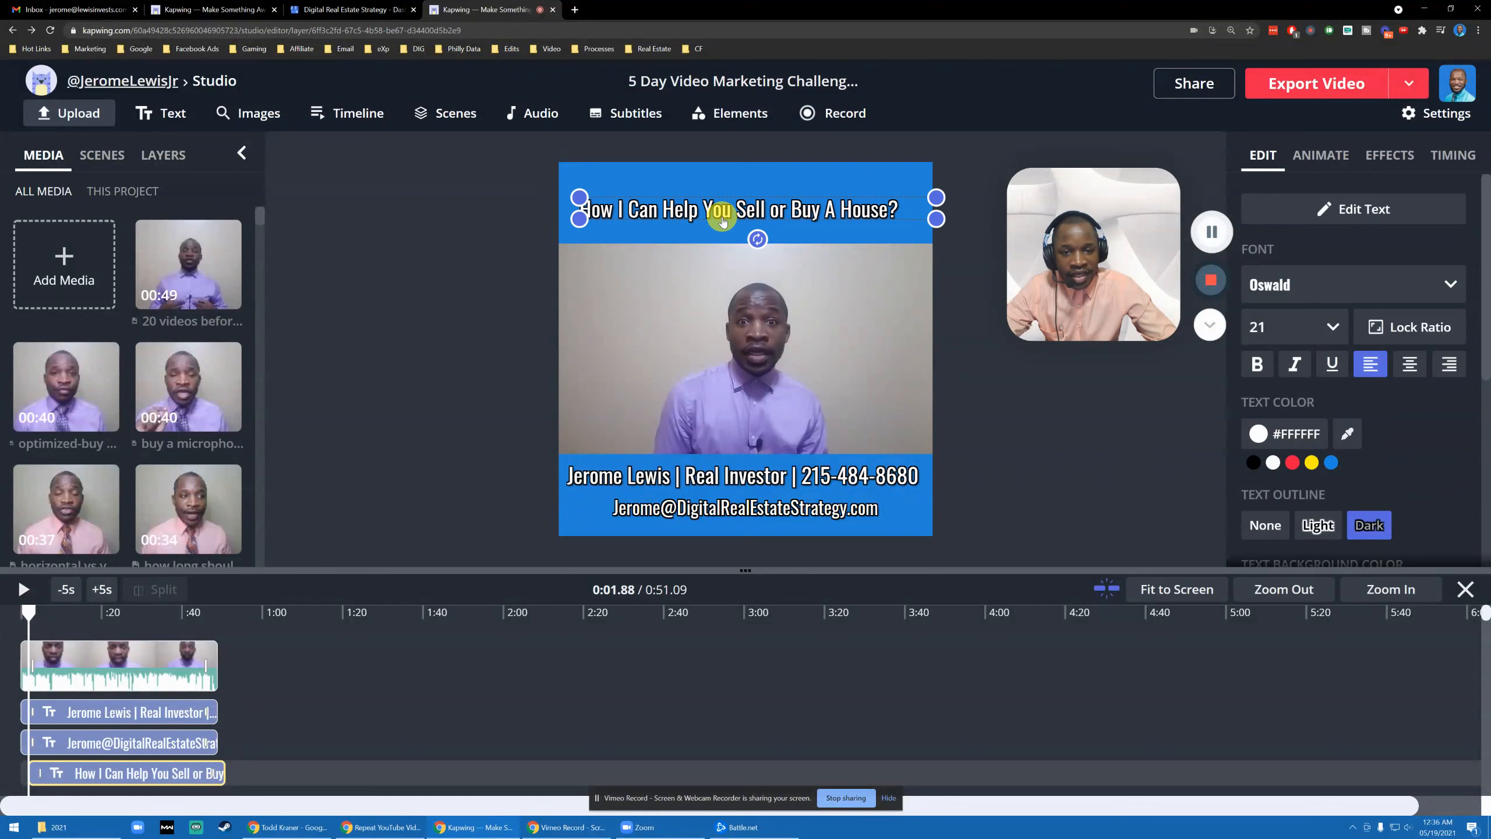
left_click_drag(723, 220, 722, 215)
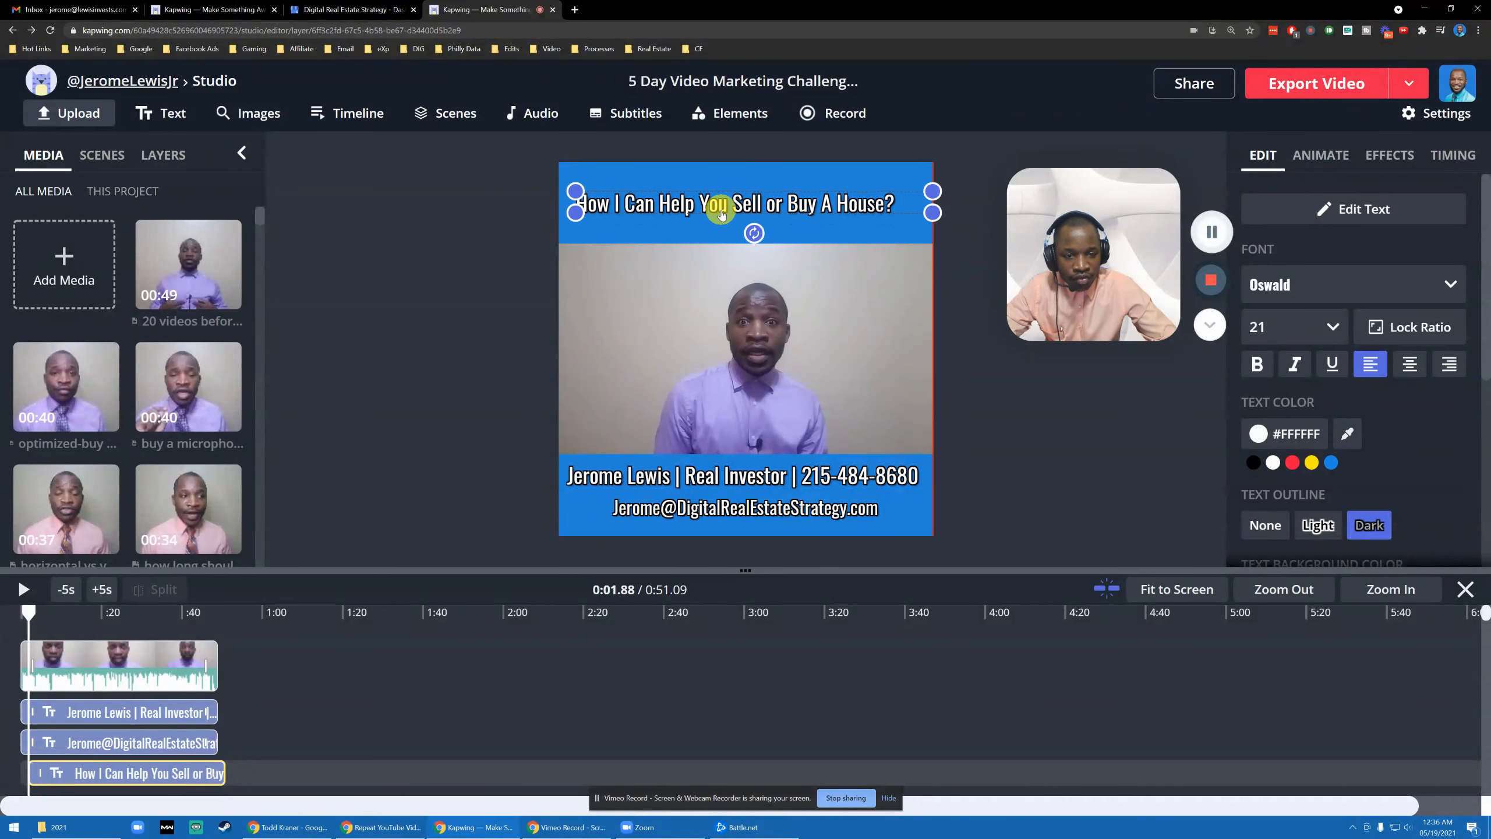
left_click(473, 327)
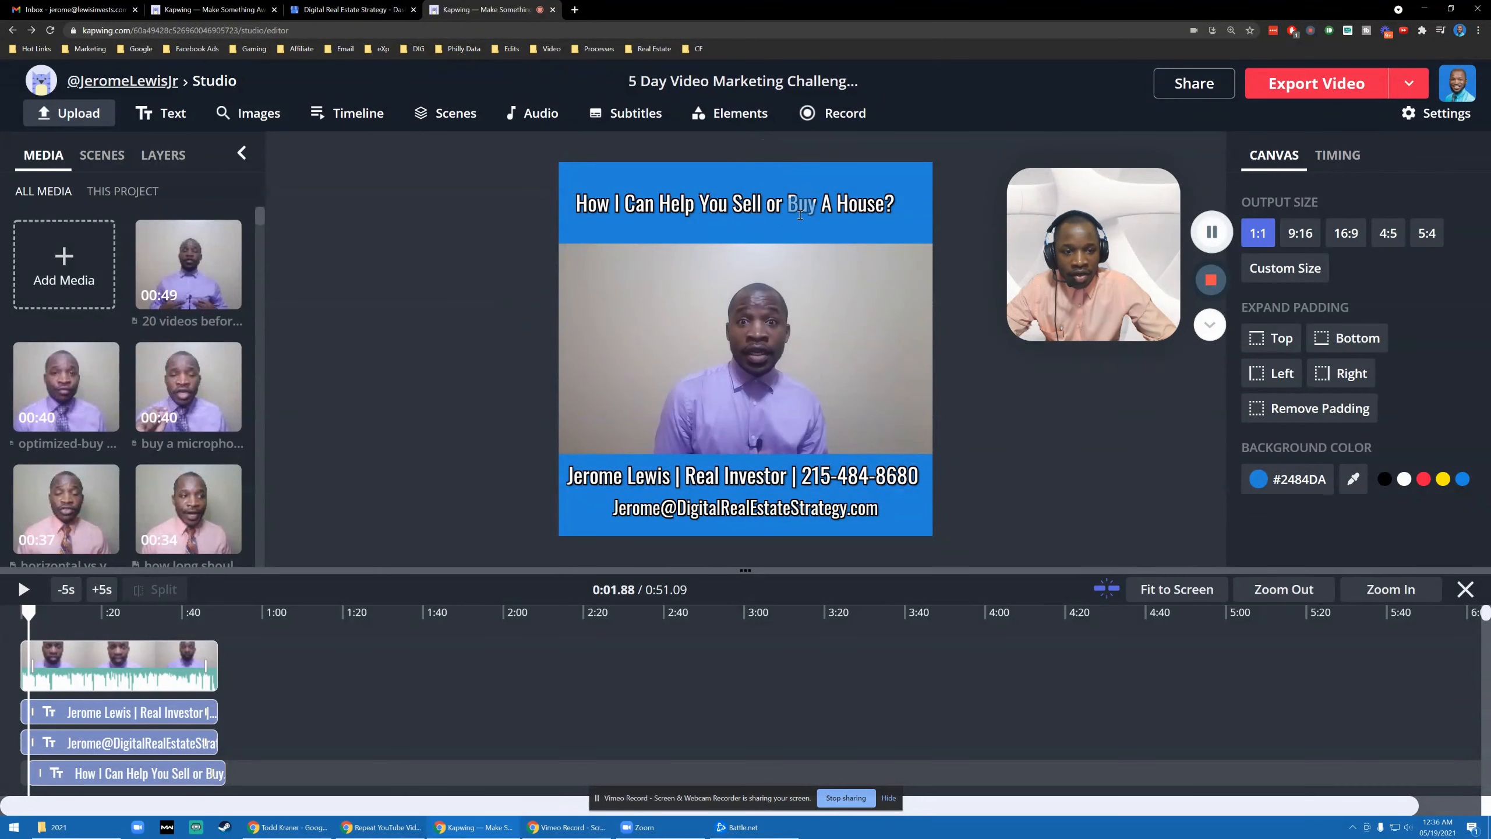
- Reword the headline to 'How Can You Sell or Buy A House In This Hot Market?'
left_click(630, 198)
left_click_drag(626, 198, 651, 195)
key("BackSpace")
key("BackSpace")
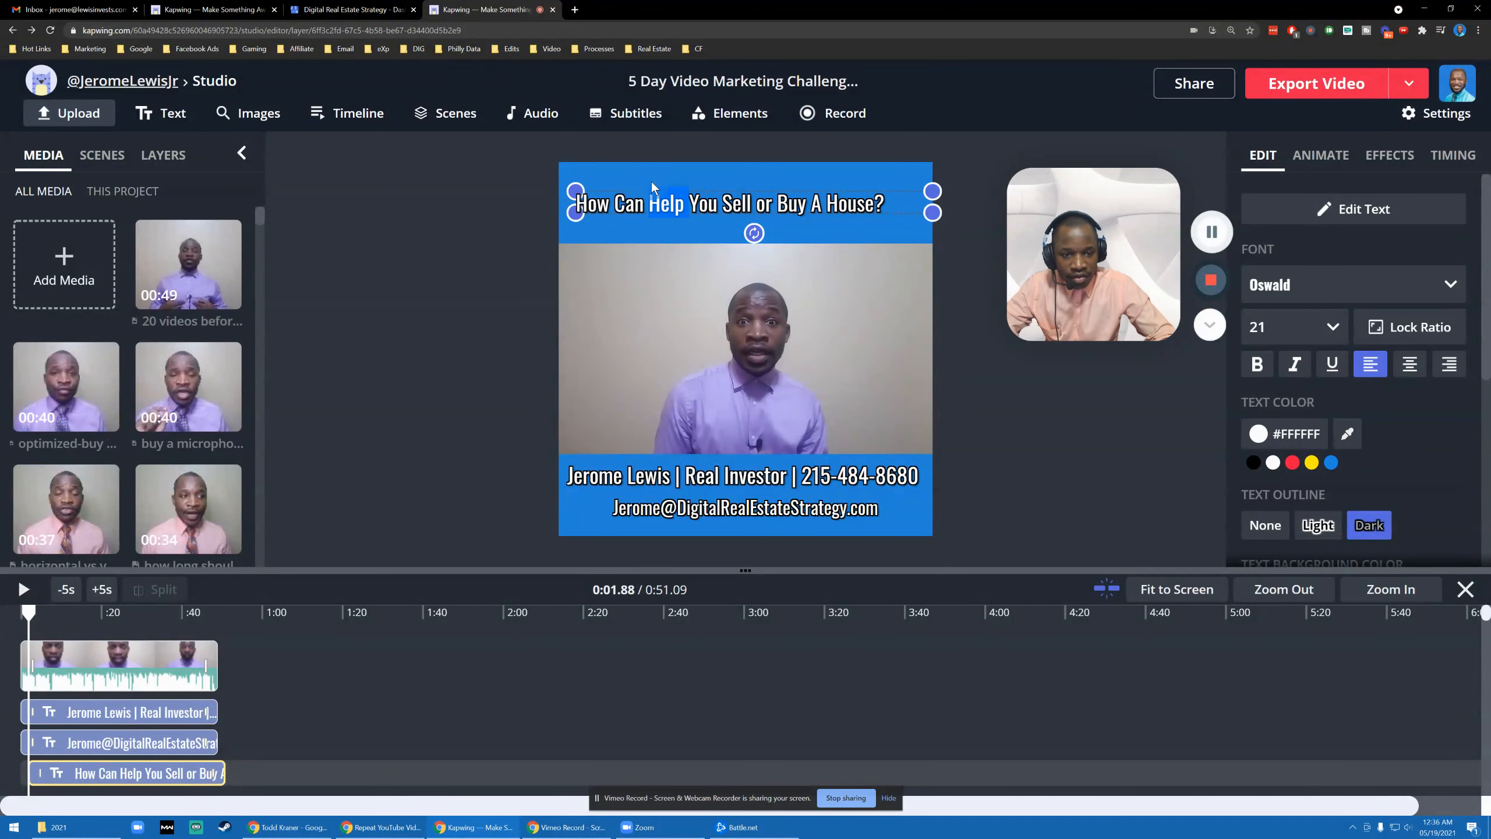
key("BackSpace")
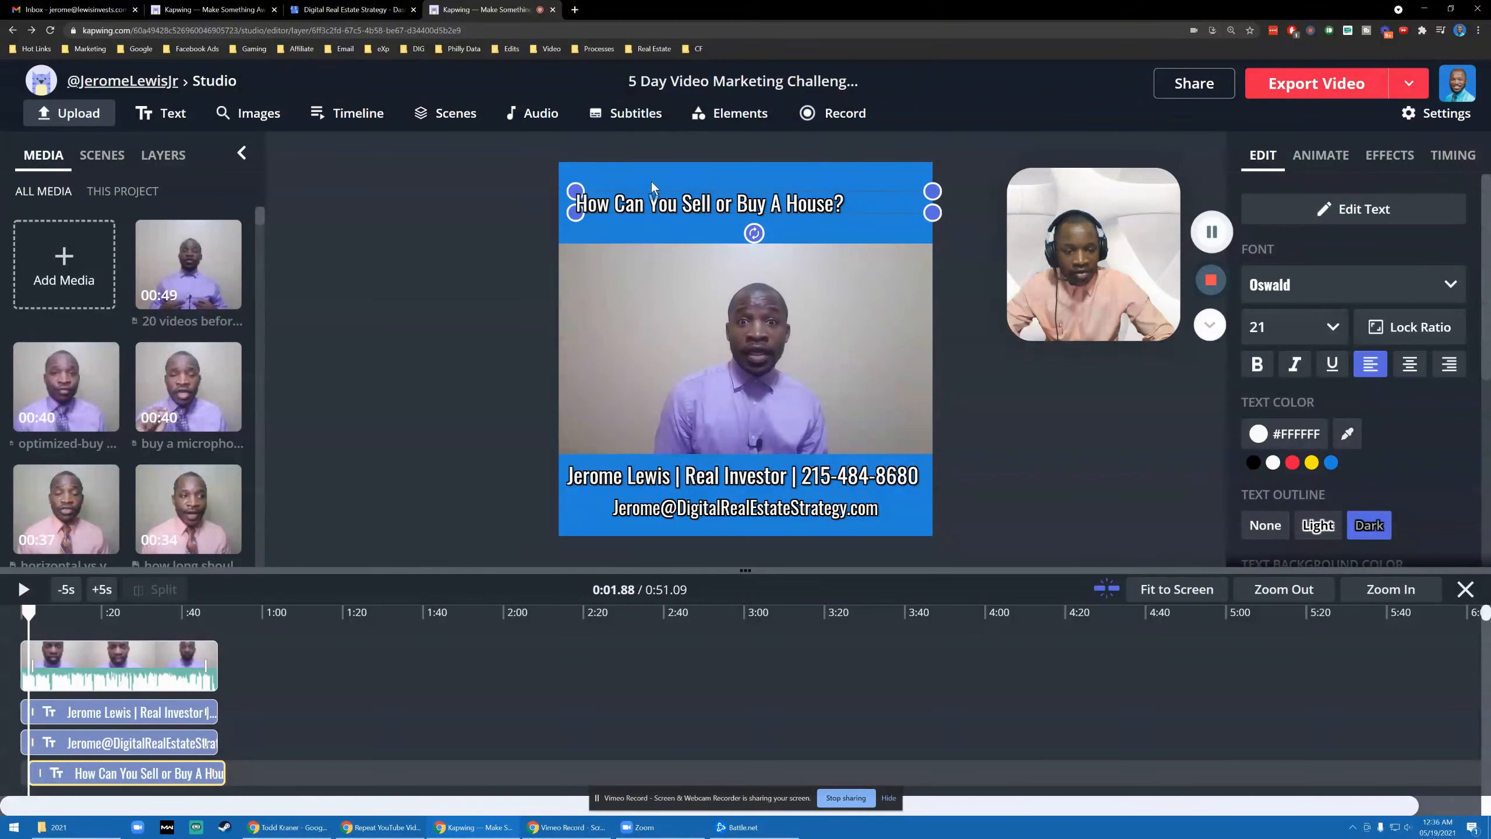
key("BackSpace")
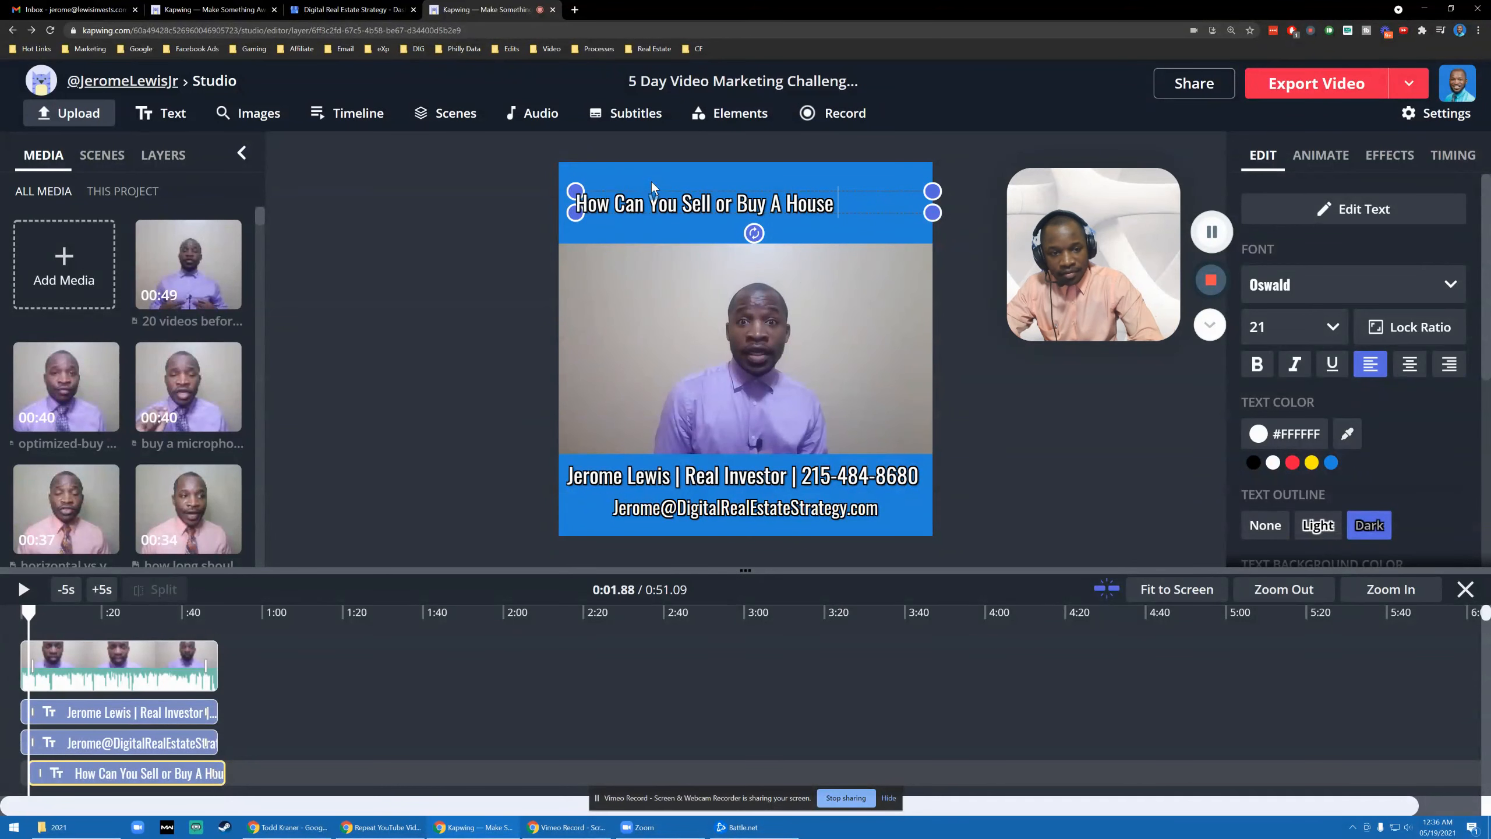
type("In This Hot Market?")
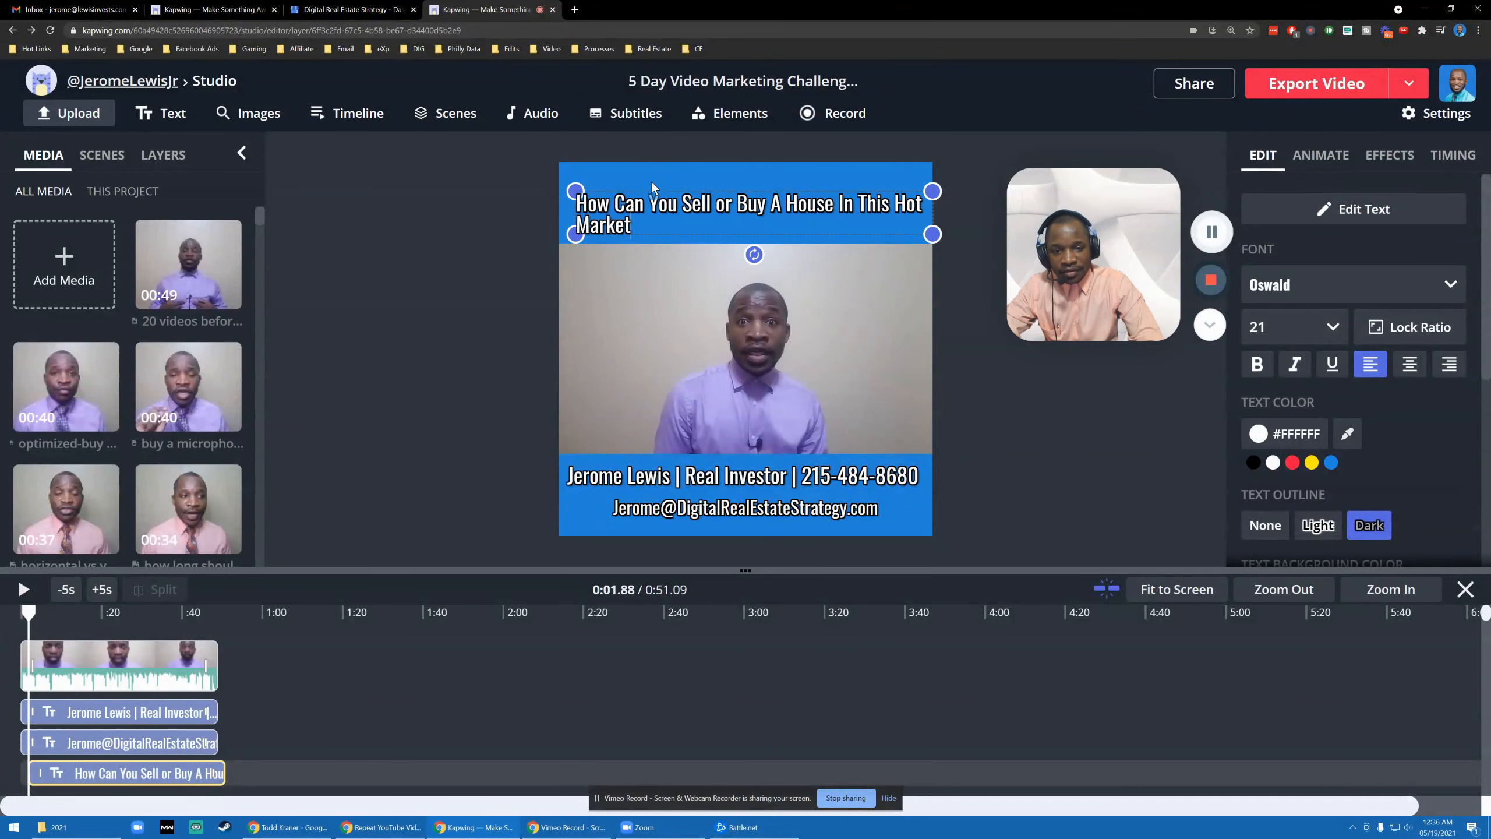
left_click(387, 280)
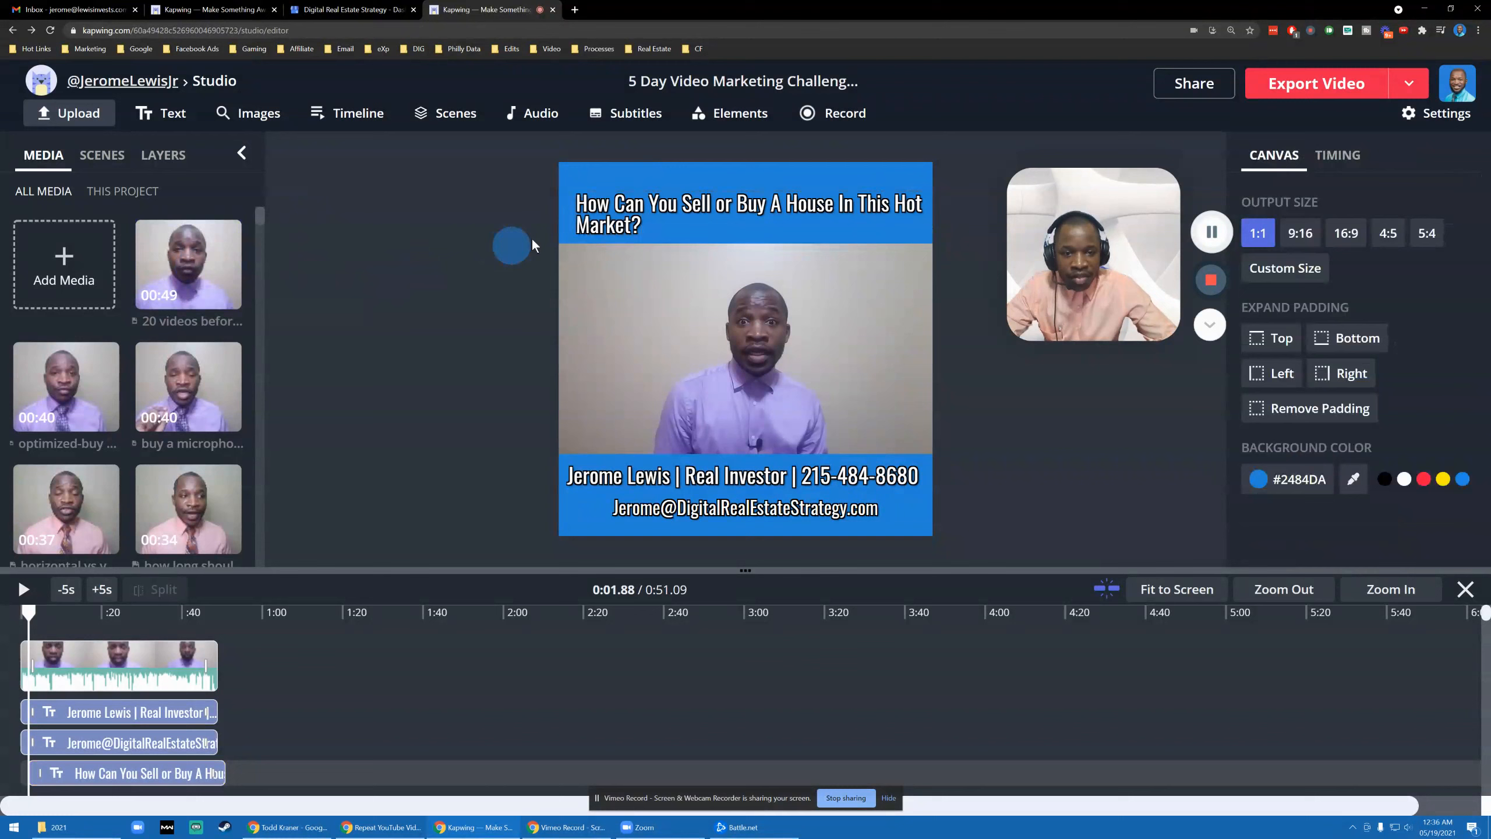
- Narrow the headline to two centred lines, raise it, and make it start at 0:00
left_click(873, 220)
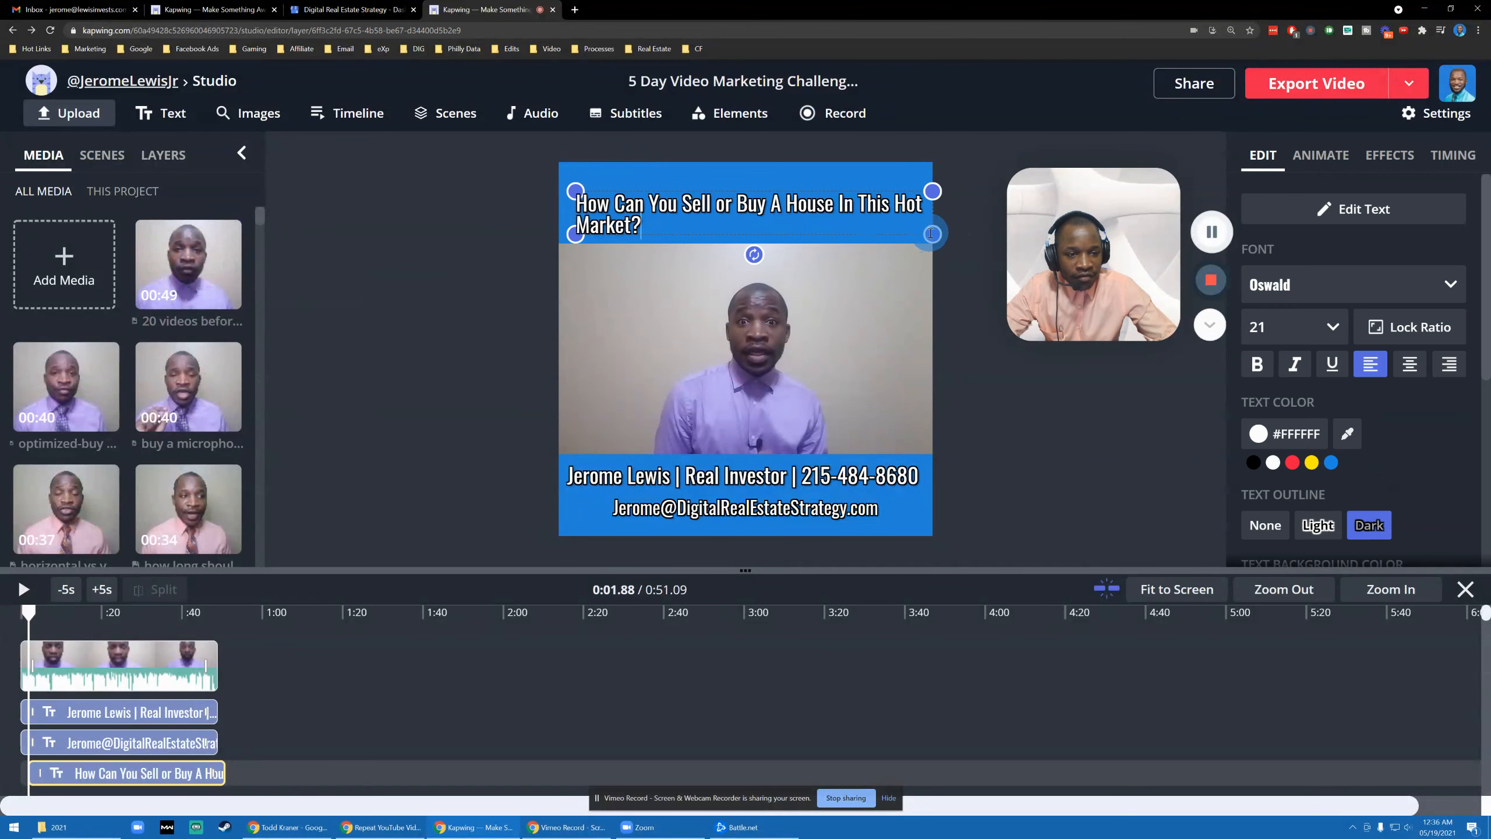
left_click_drag(932, 235, 879, 244)
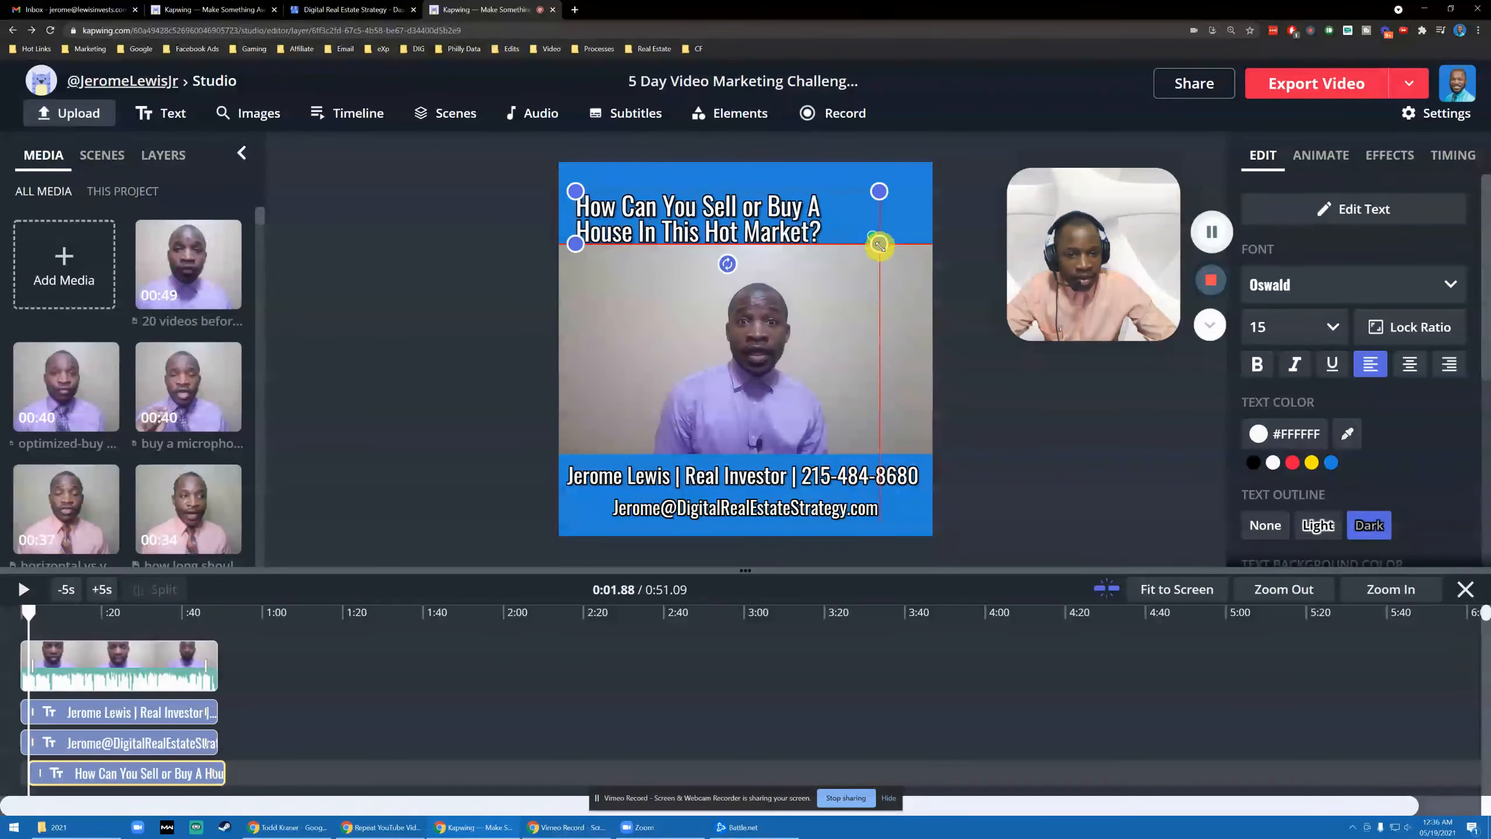
left_click(1409, 364)
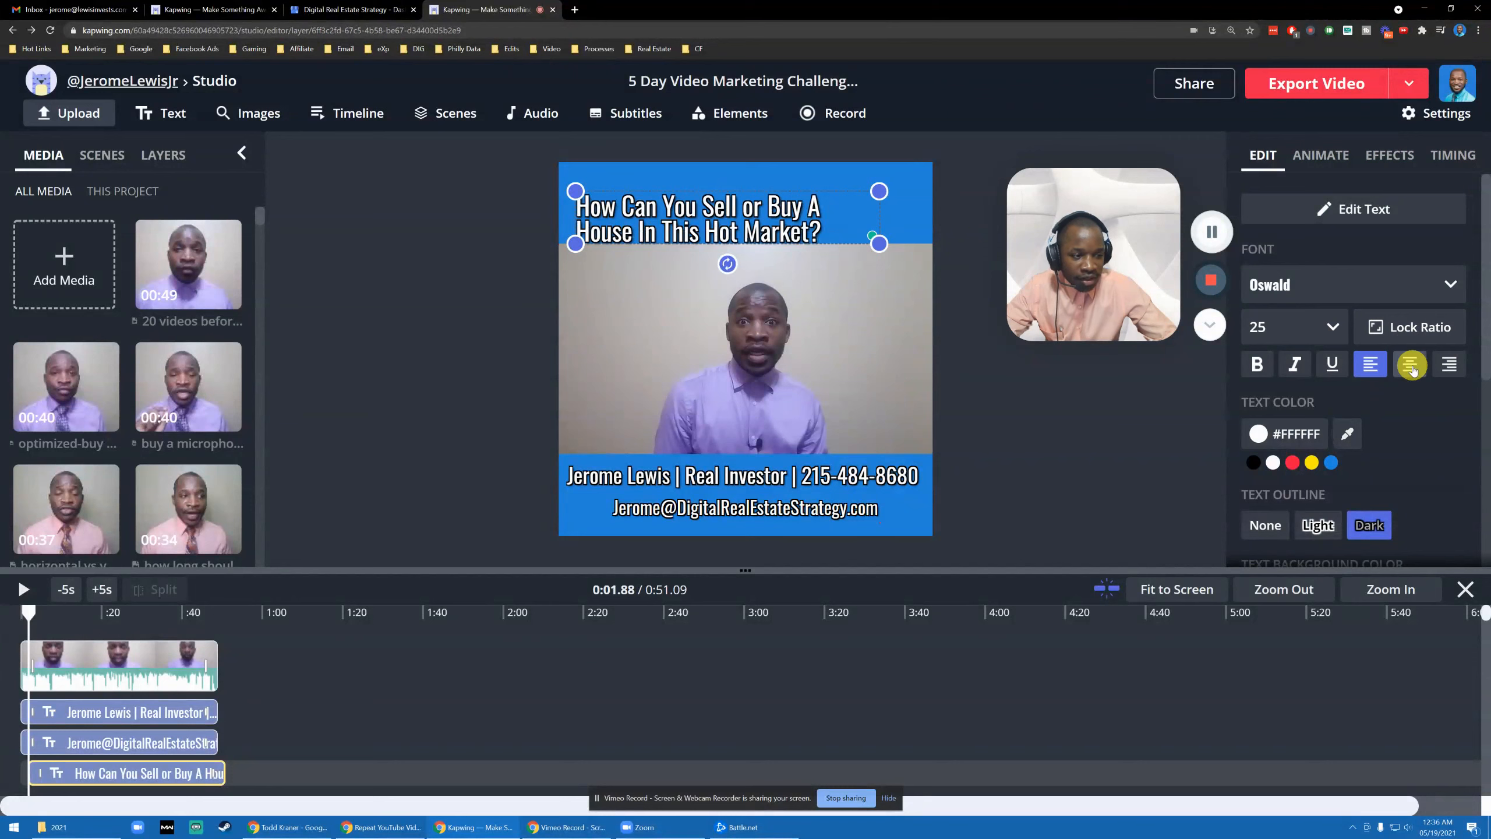
left_click_drag(762, 228, 767, 215)
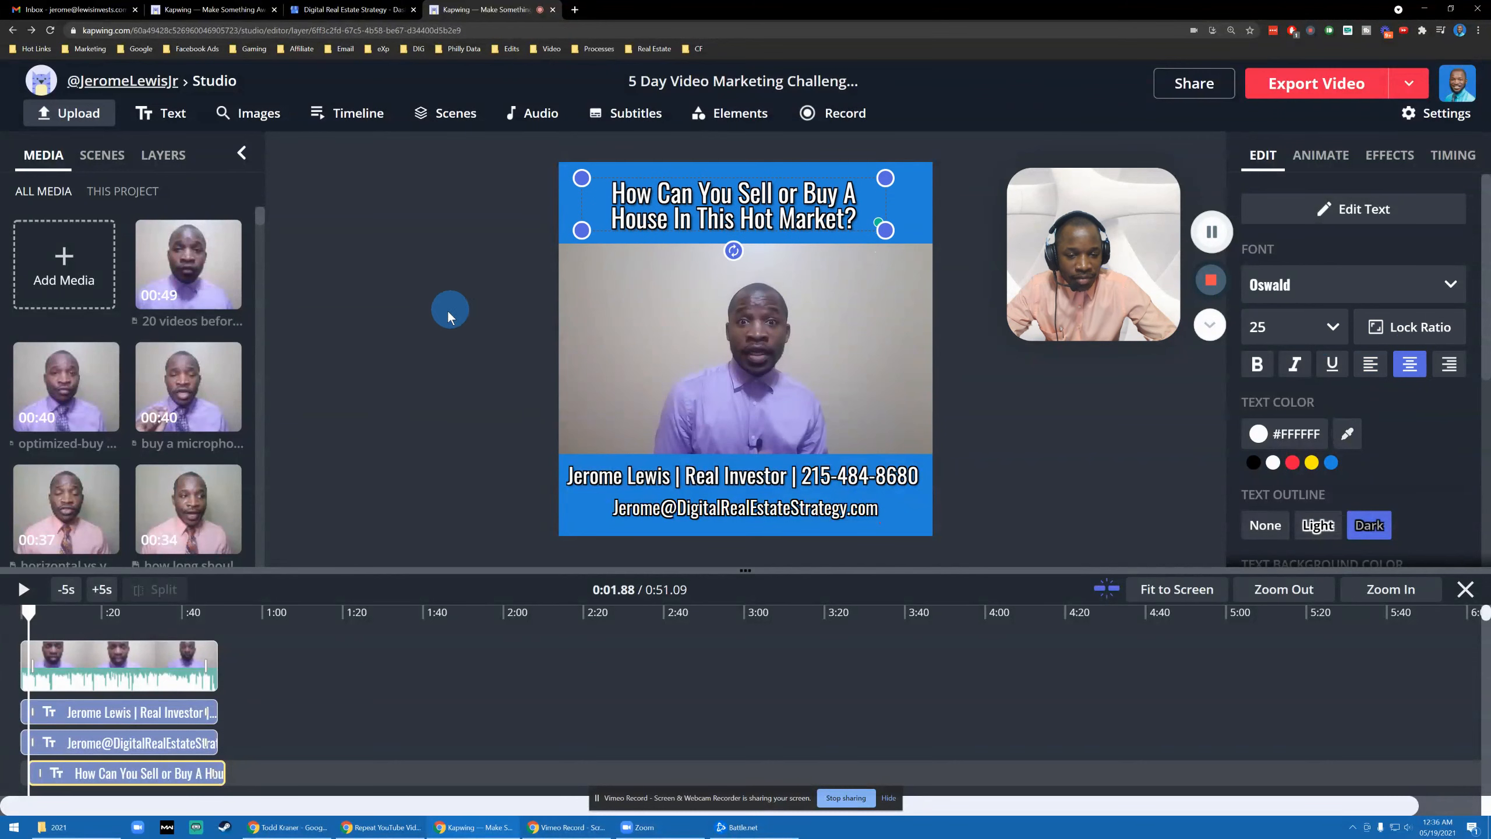
left_click(448, 313)
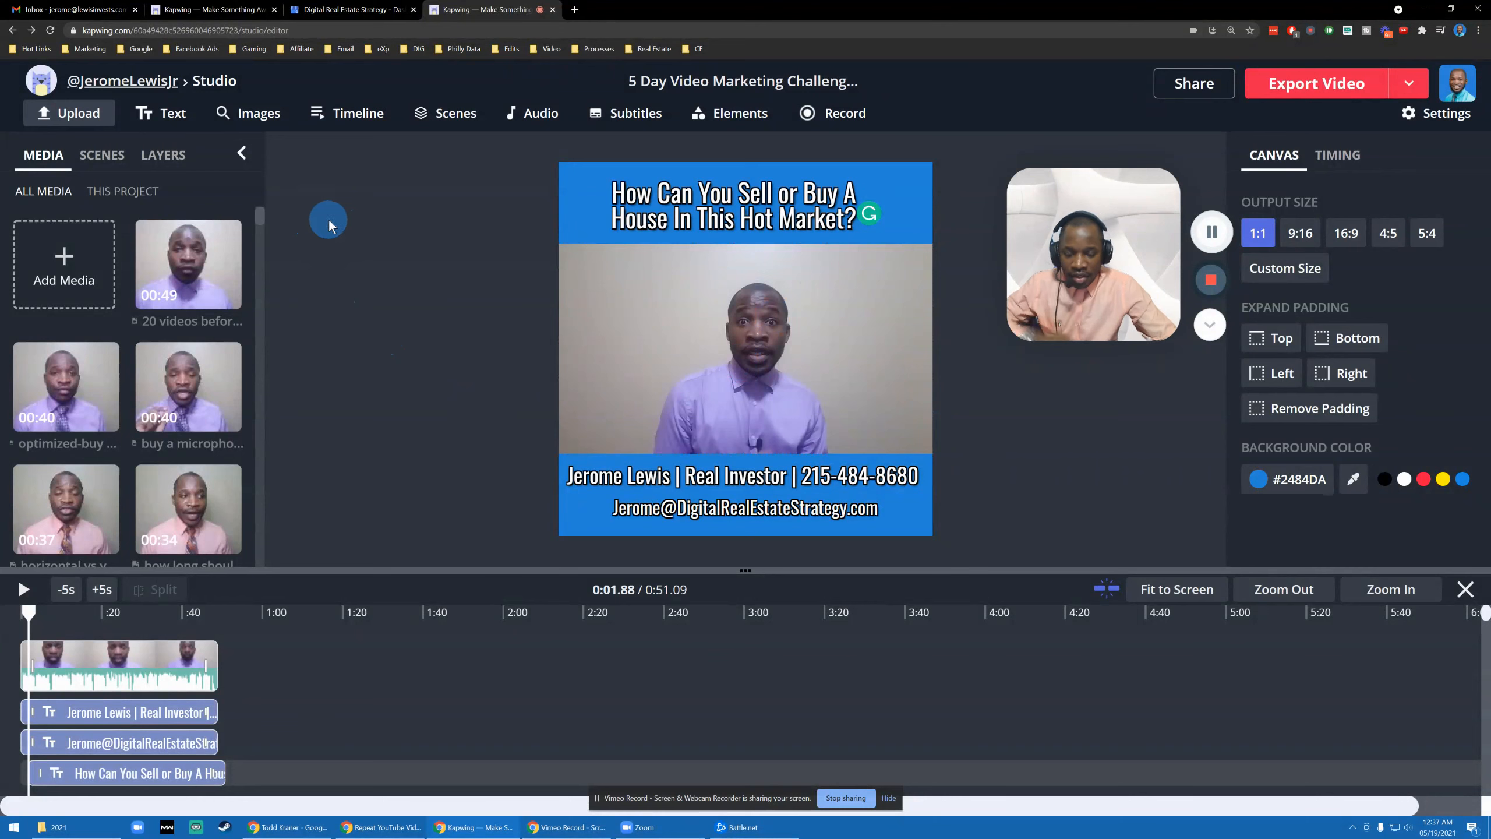
left_click_drag(40, 771, 22, 773)
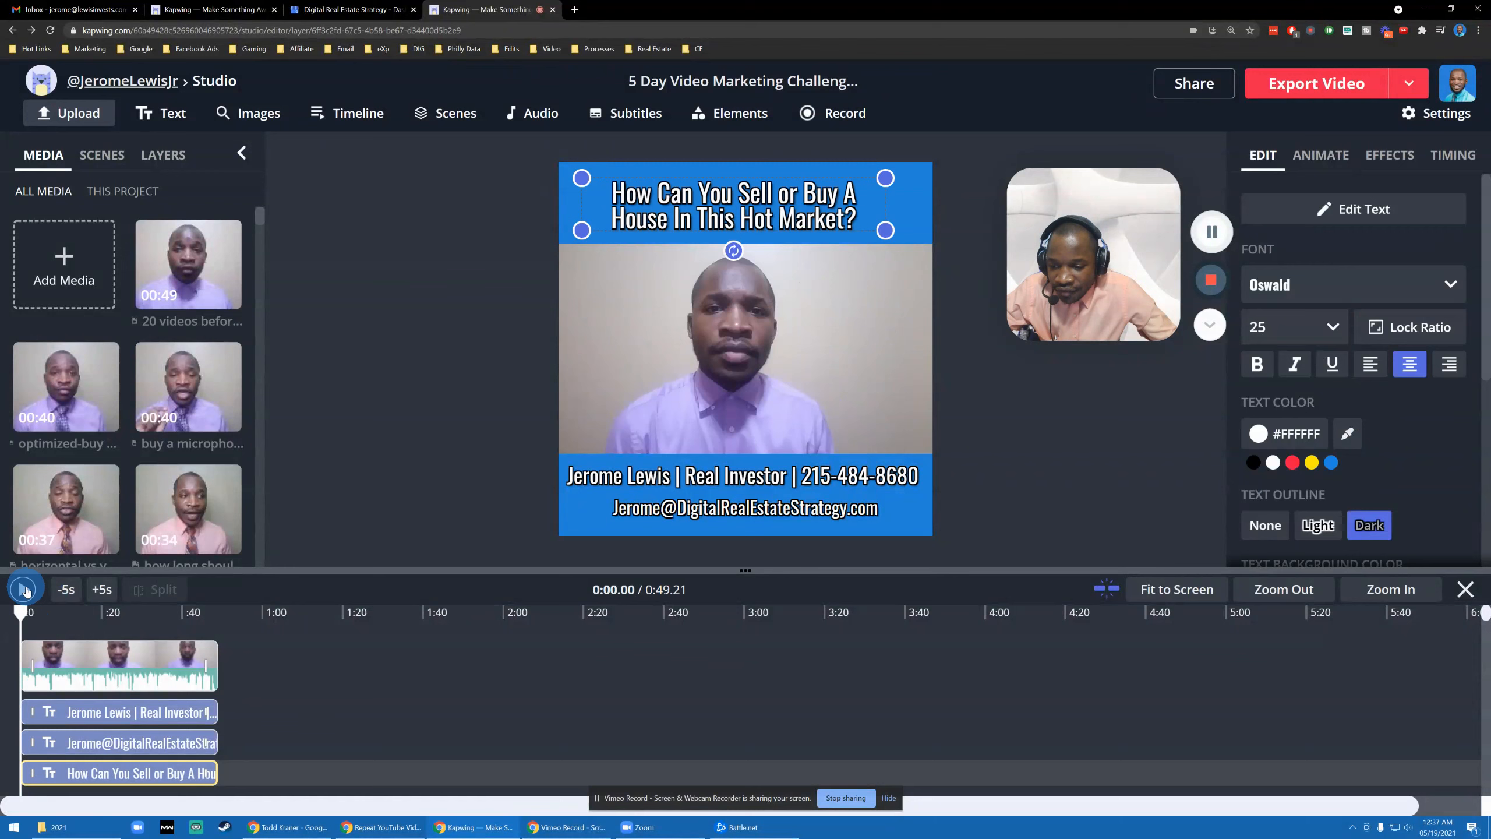
- Play the preview from the start to check the flickering headline, then pause it
left_click(494, 317)
left_click(462, 377)
left_click(994, 226)
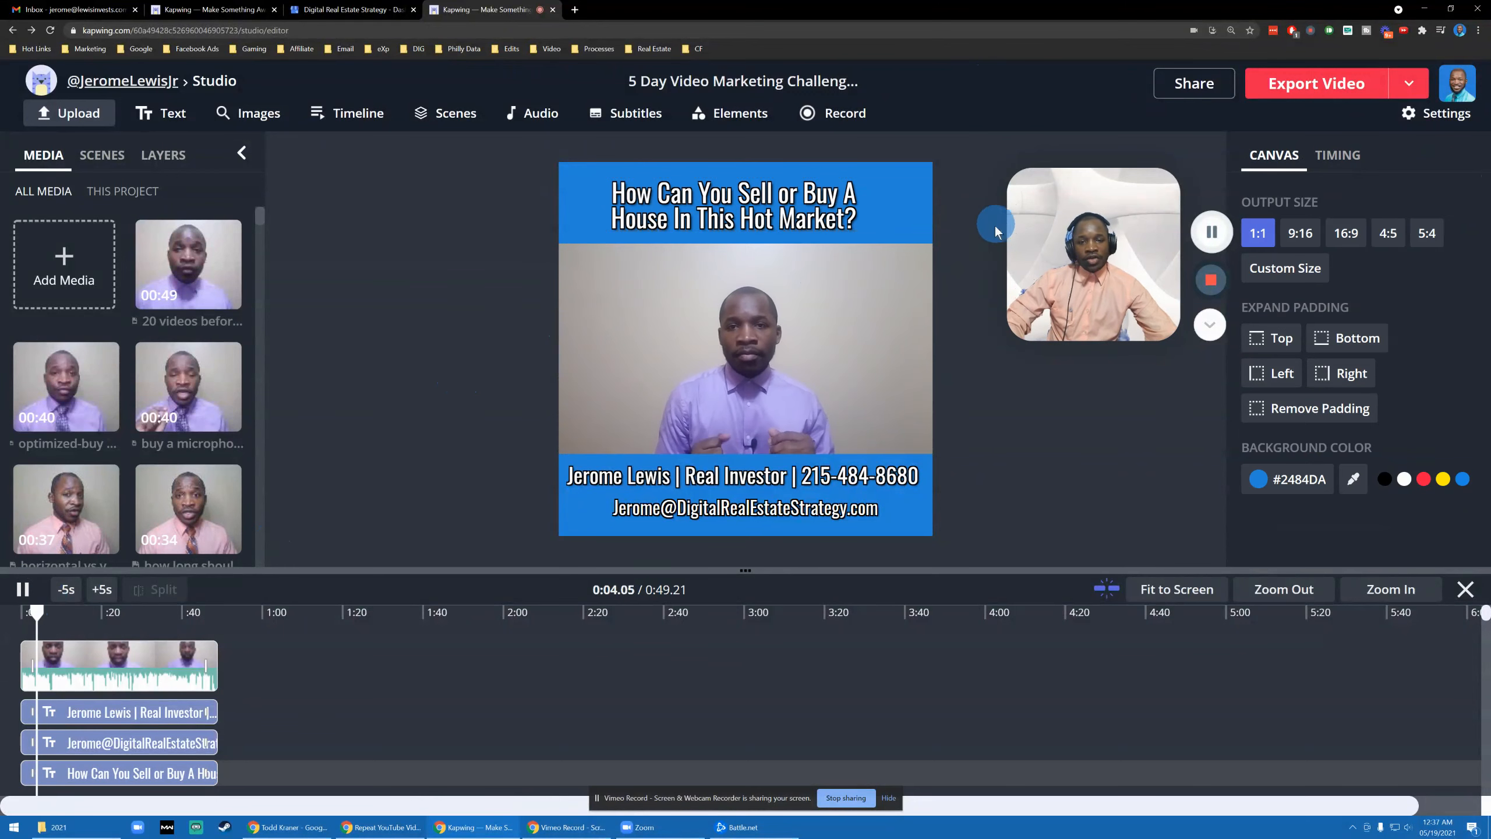
left_click(28, 600)
left_click(786, 141)
left_click(700, 365)
left_click(699, 400)
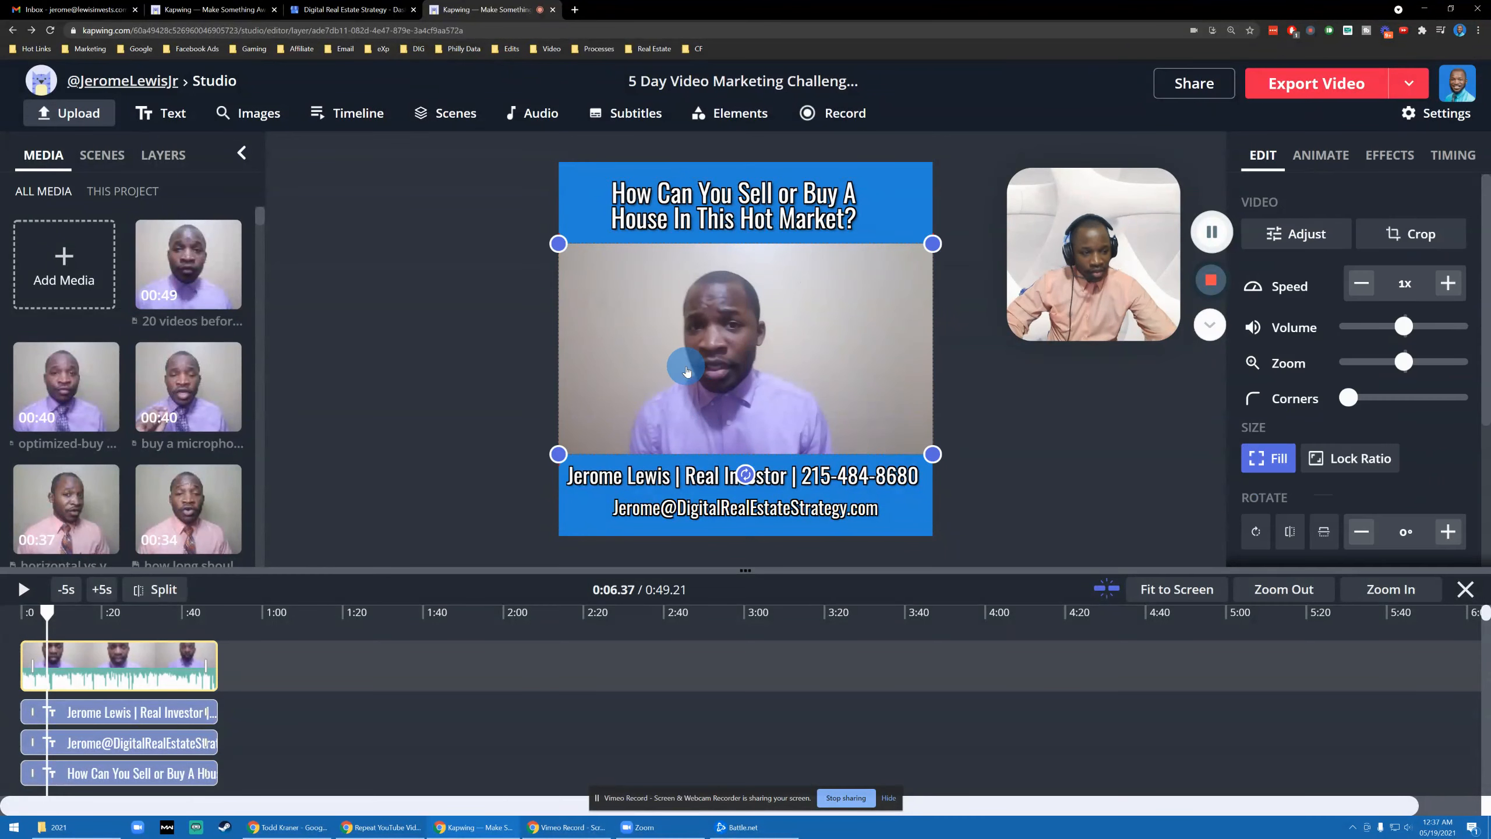
- Try Flicker, Hue Rotate, Reveal, Fade and Wipe on the headline, then set its animation to None
left_click(743, 206)
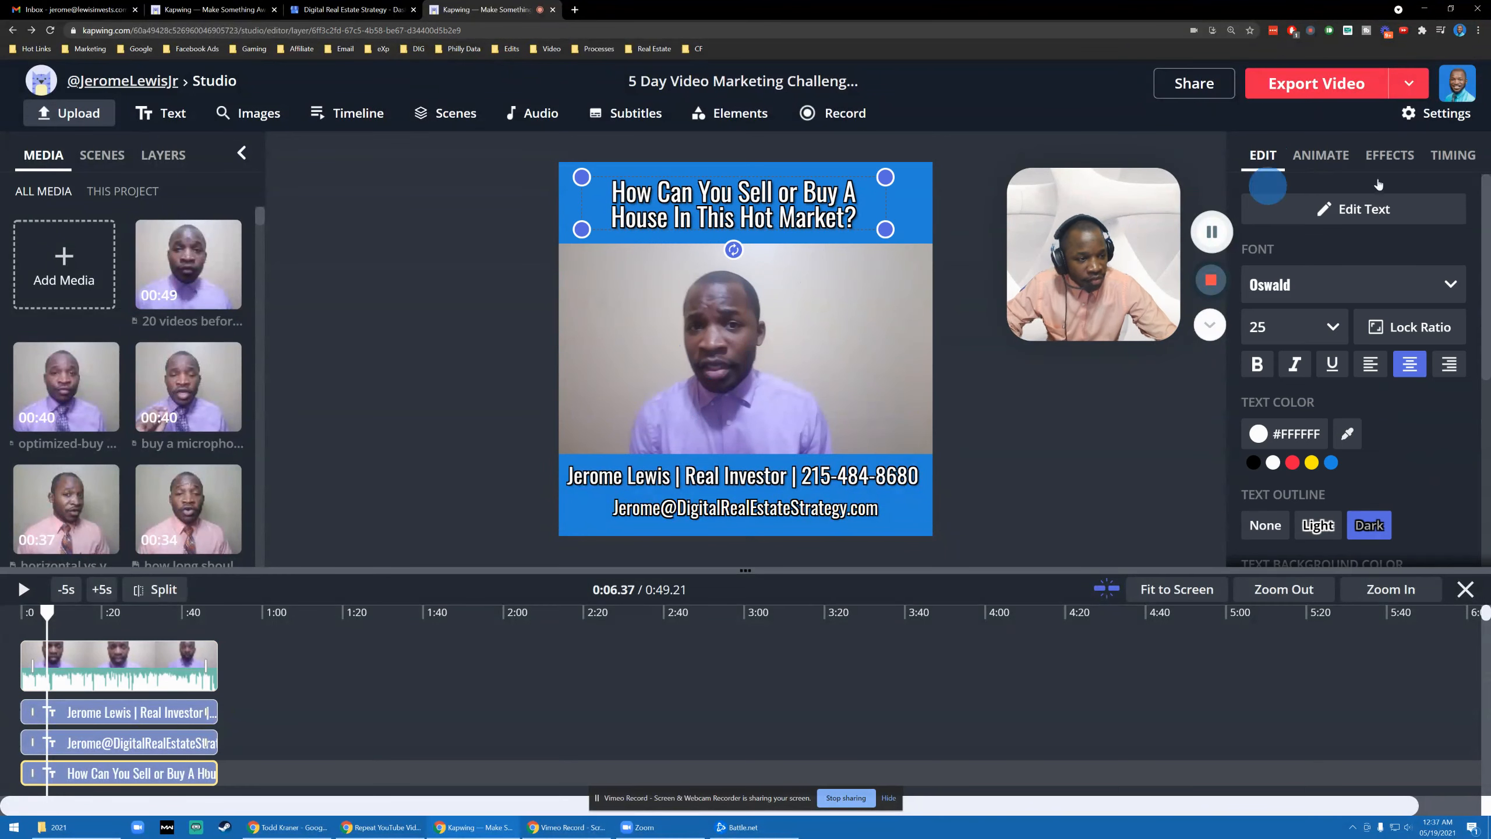
left_click(1321, 155)
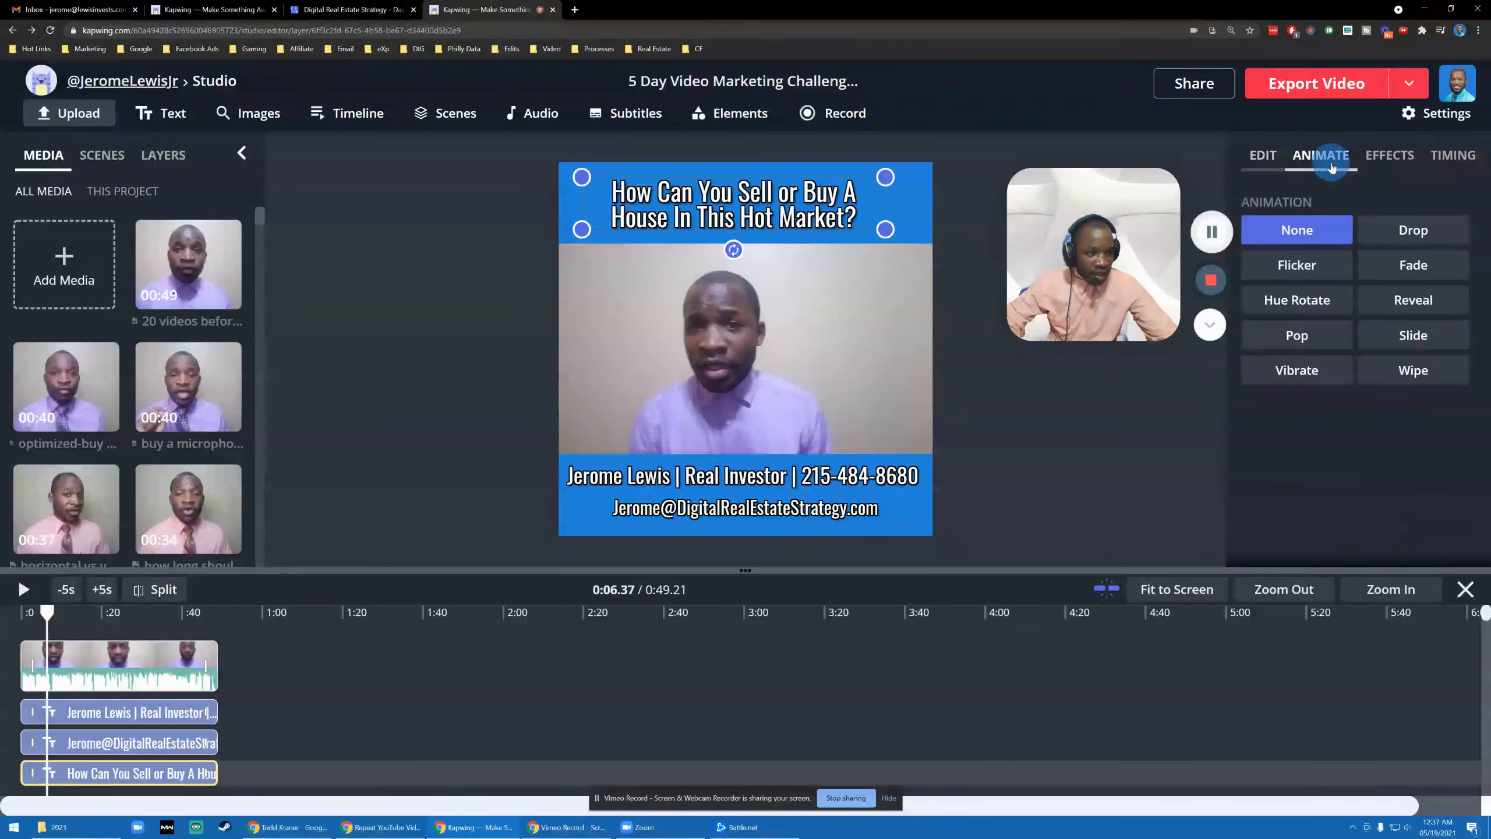
left_click(1311, 271)
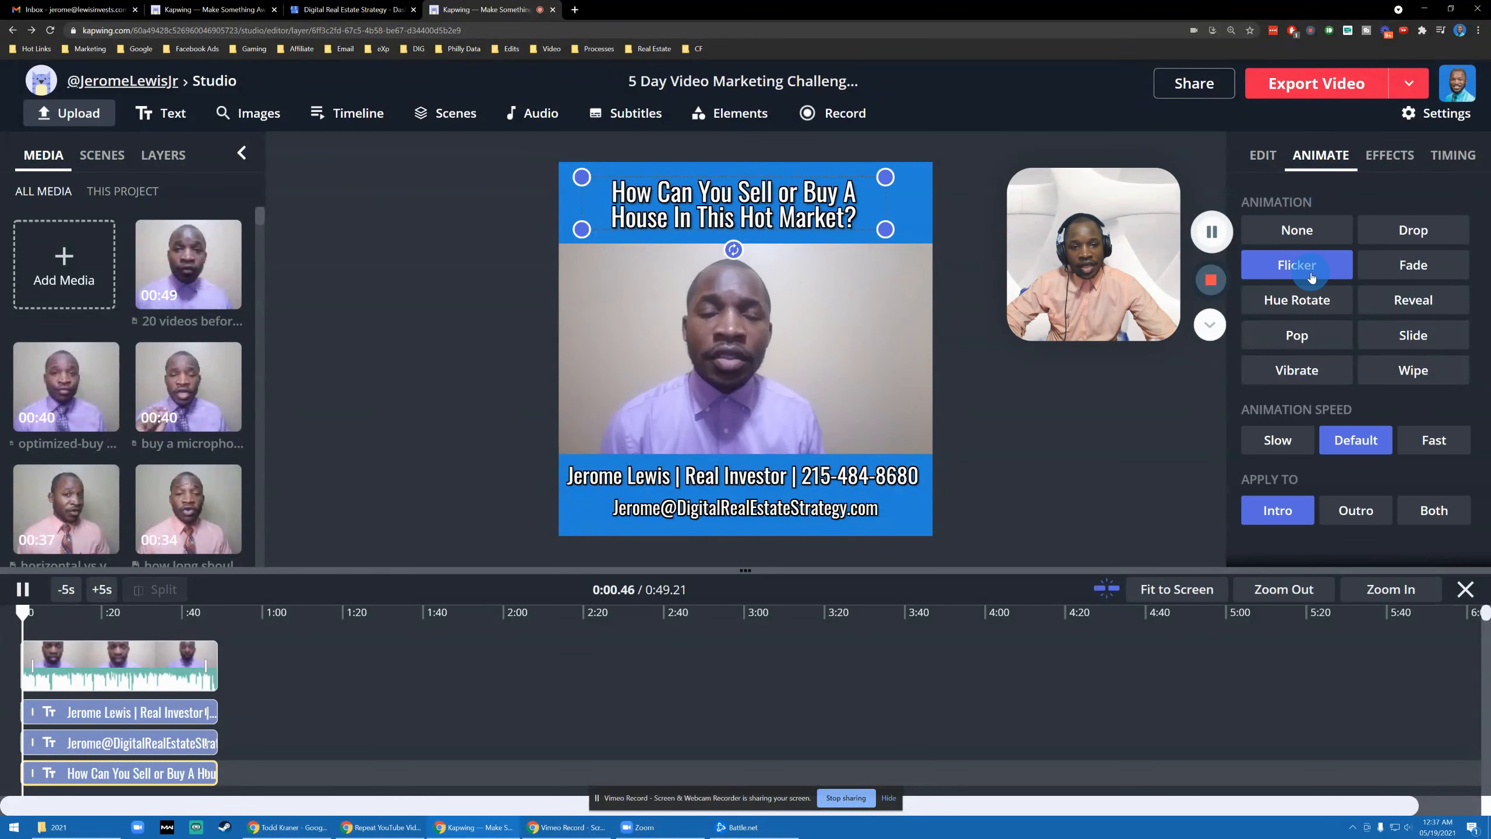
left_click(1298, 300)
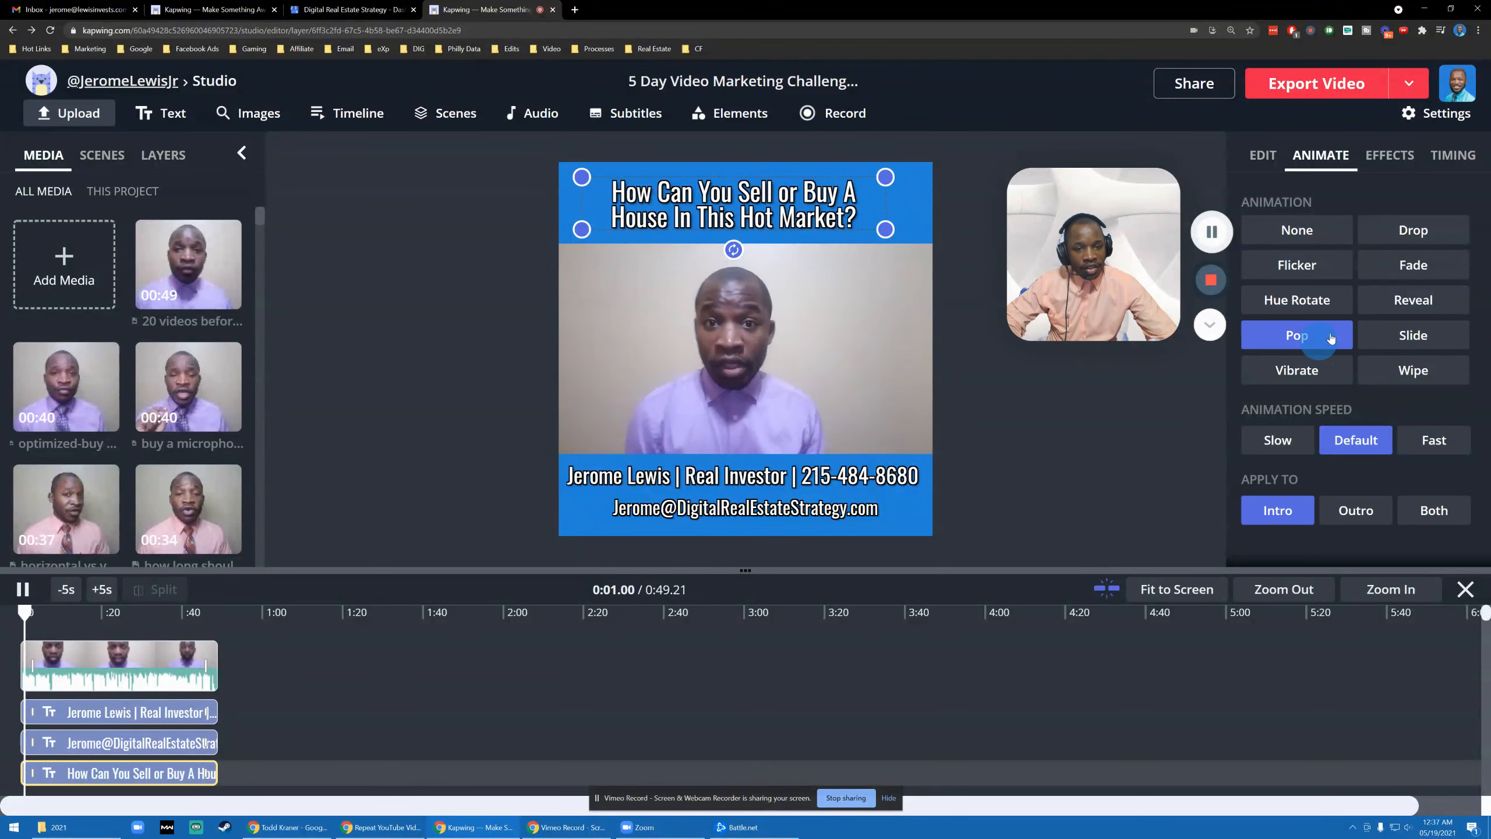
left_click(1418, 311)
left_click(1413, 265)
left_click(1373, 370)
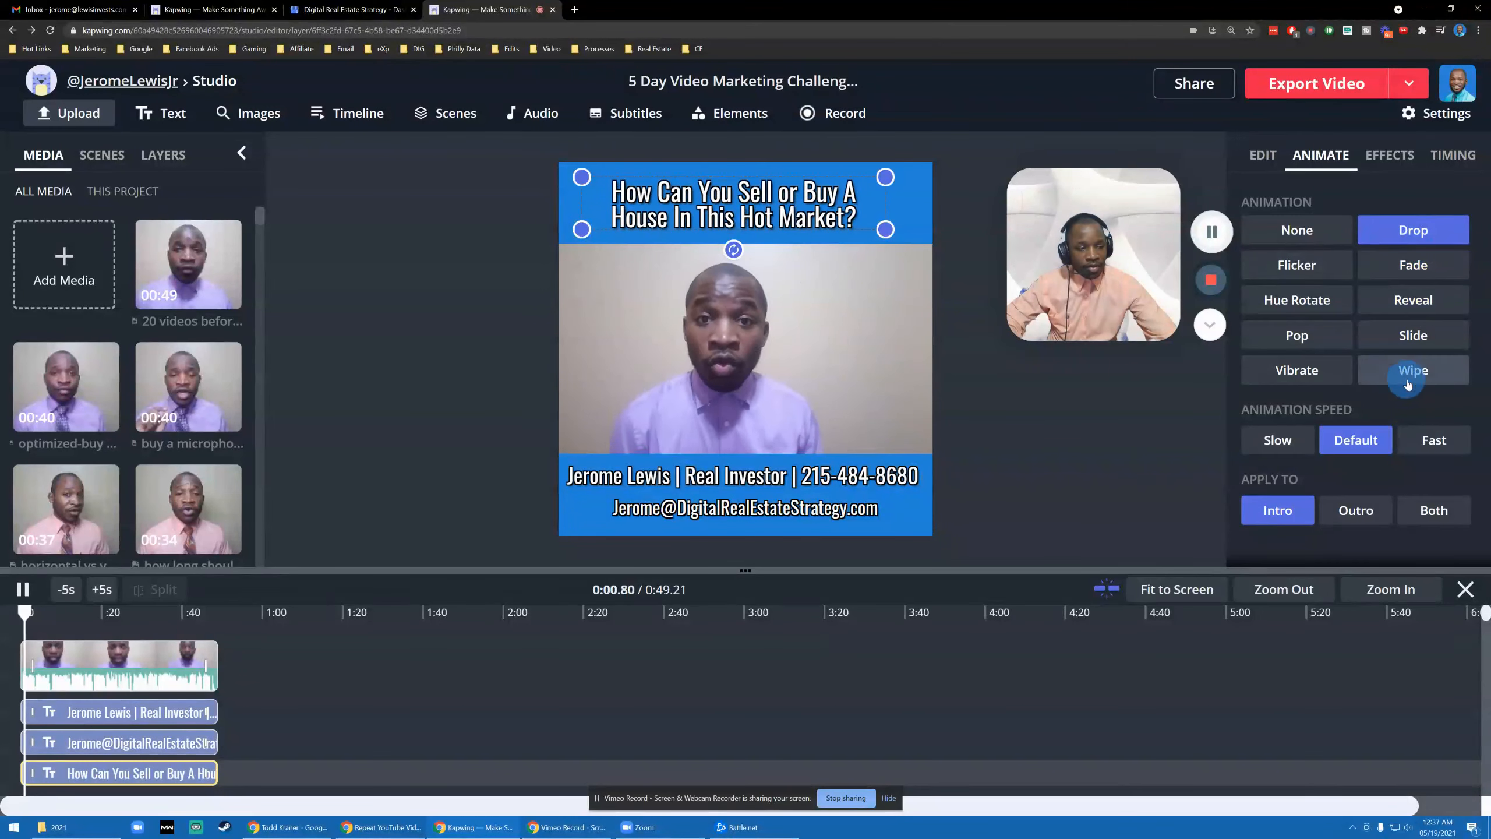
left_click(1273, 439)
left_click(1312, 238)
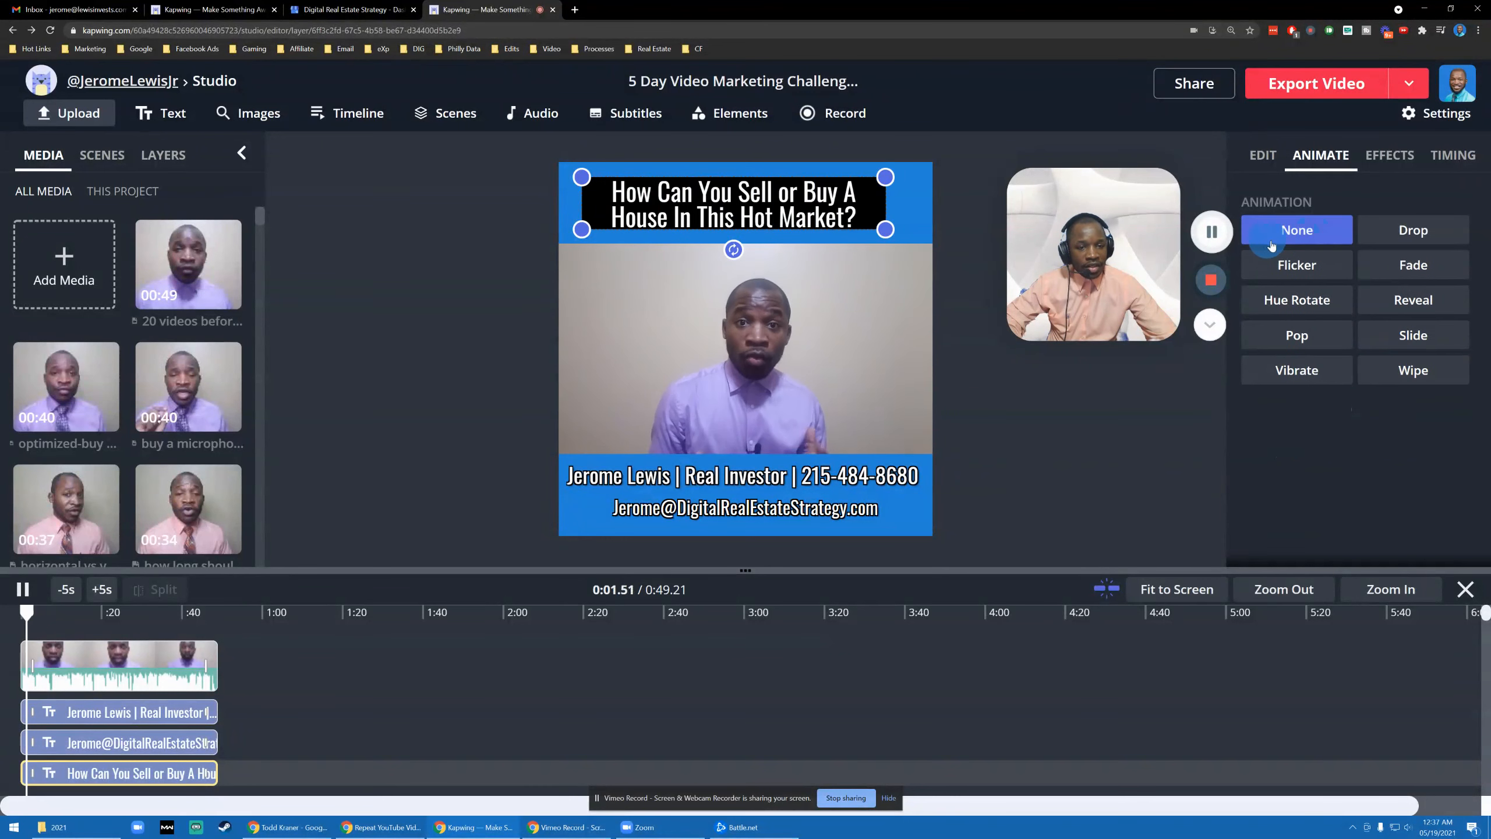
left_click(1288, 268)
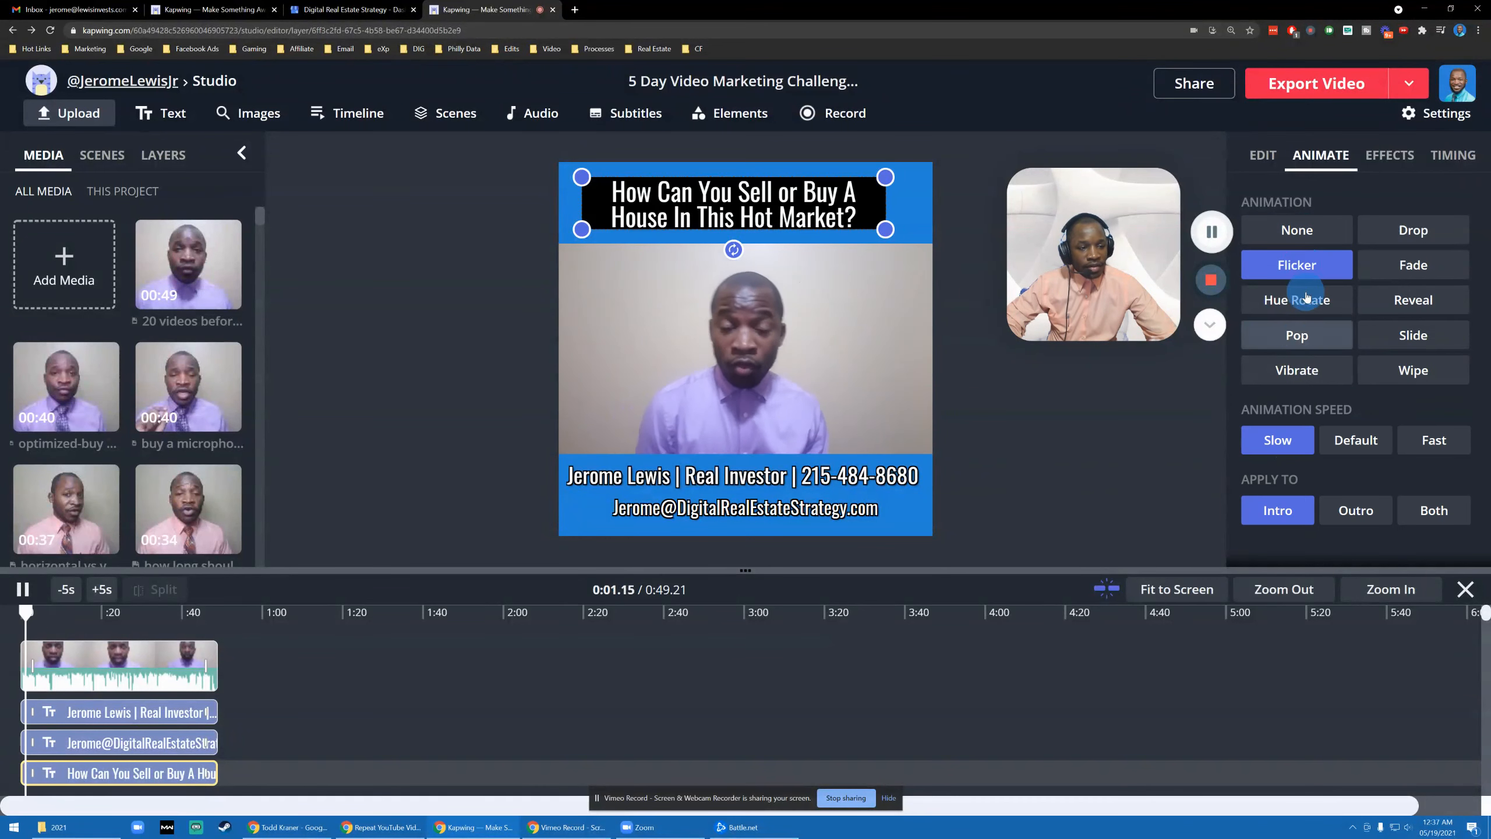
left_click(1294, 237)
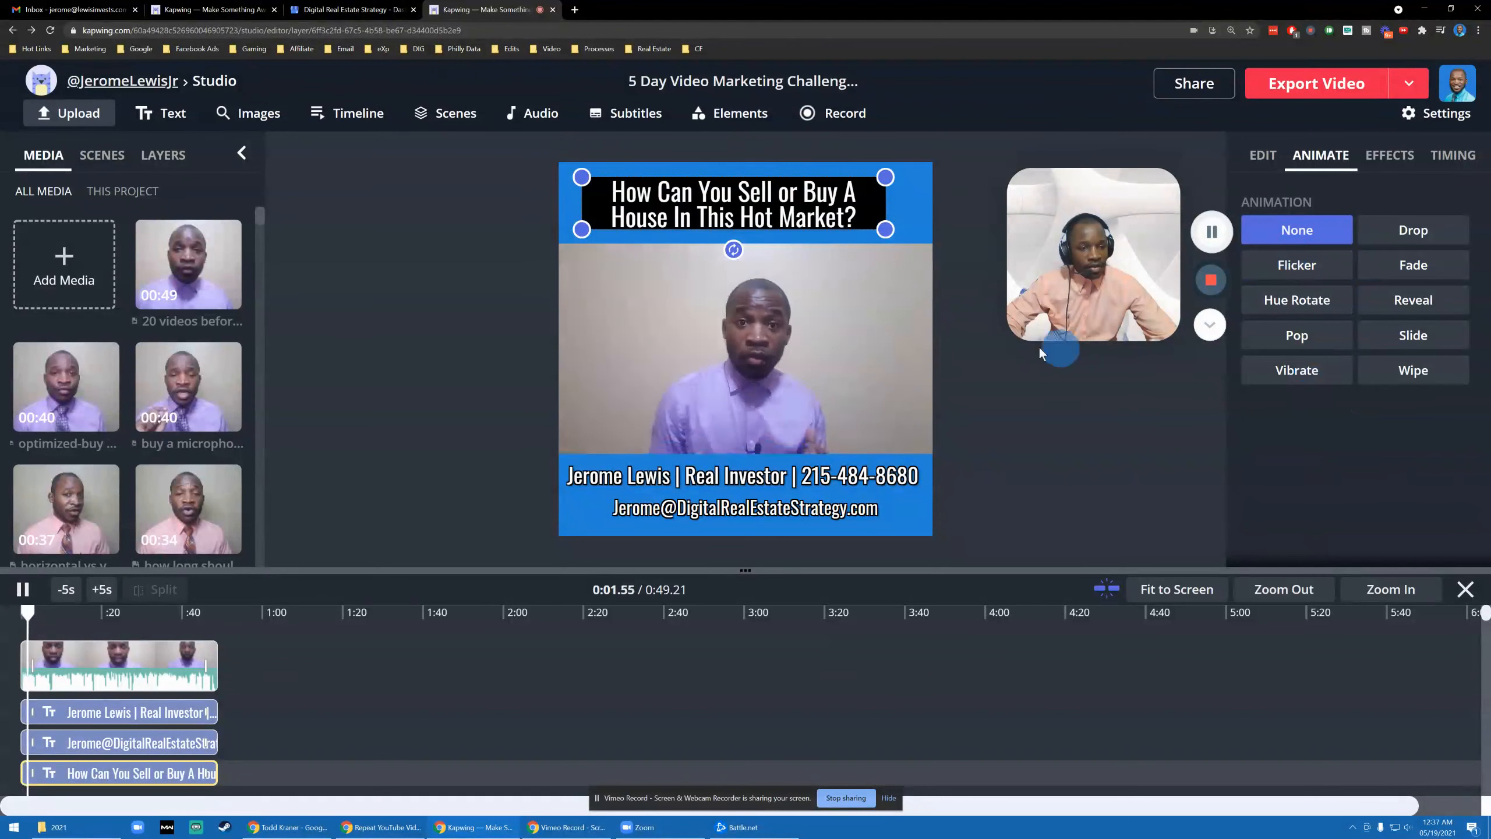
left_click(1008, 439)
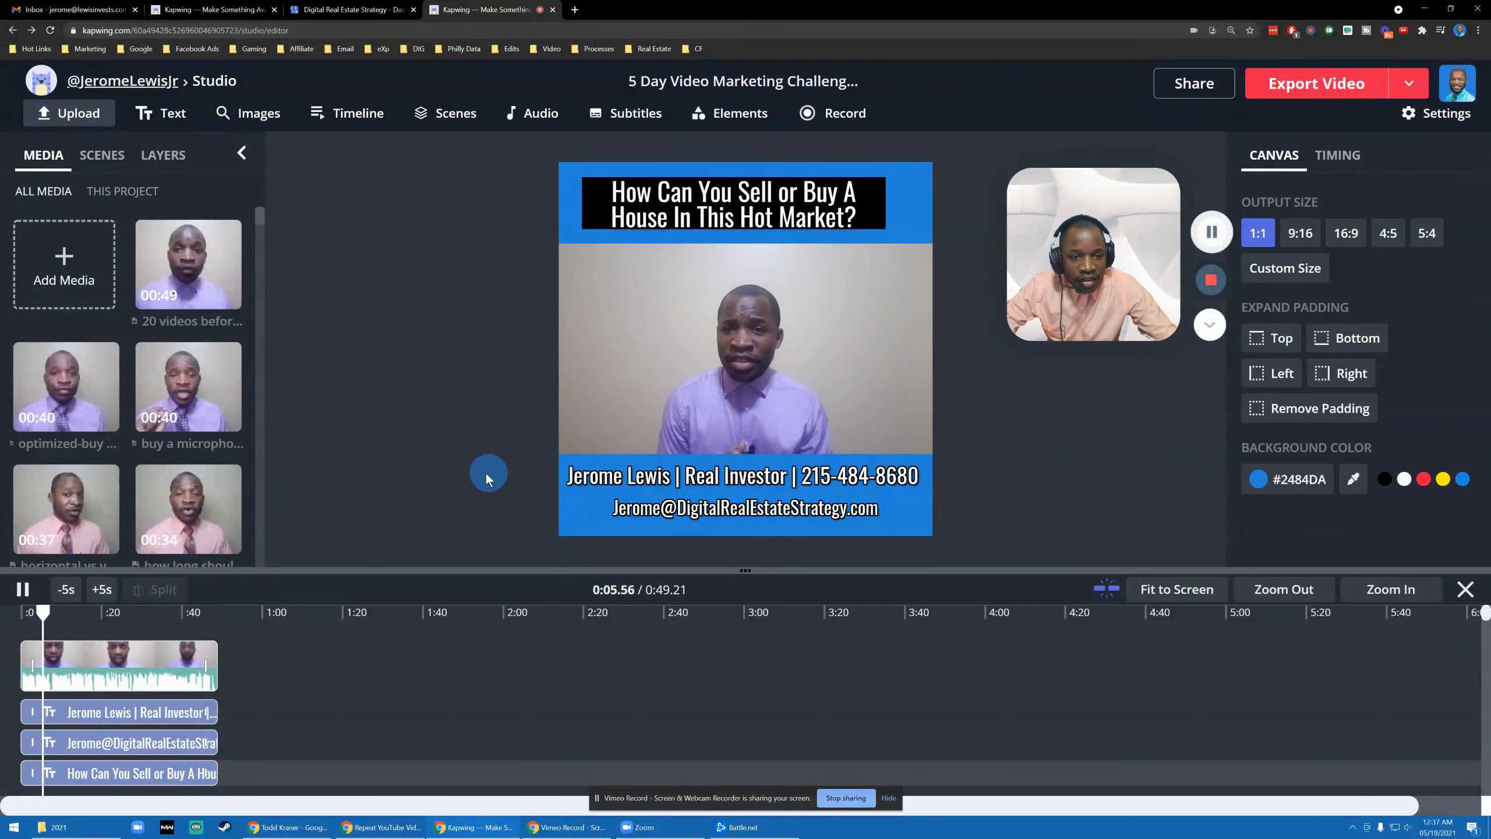
- Pause the preview and try yellow text on the headline
left_click(22, 589)
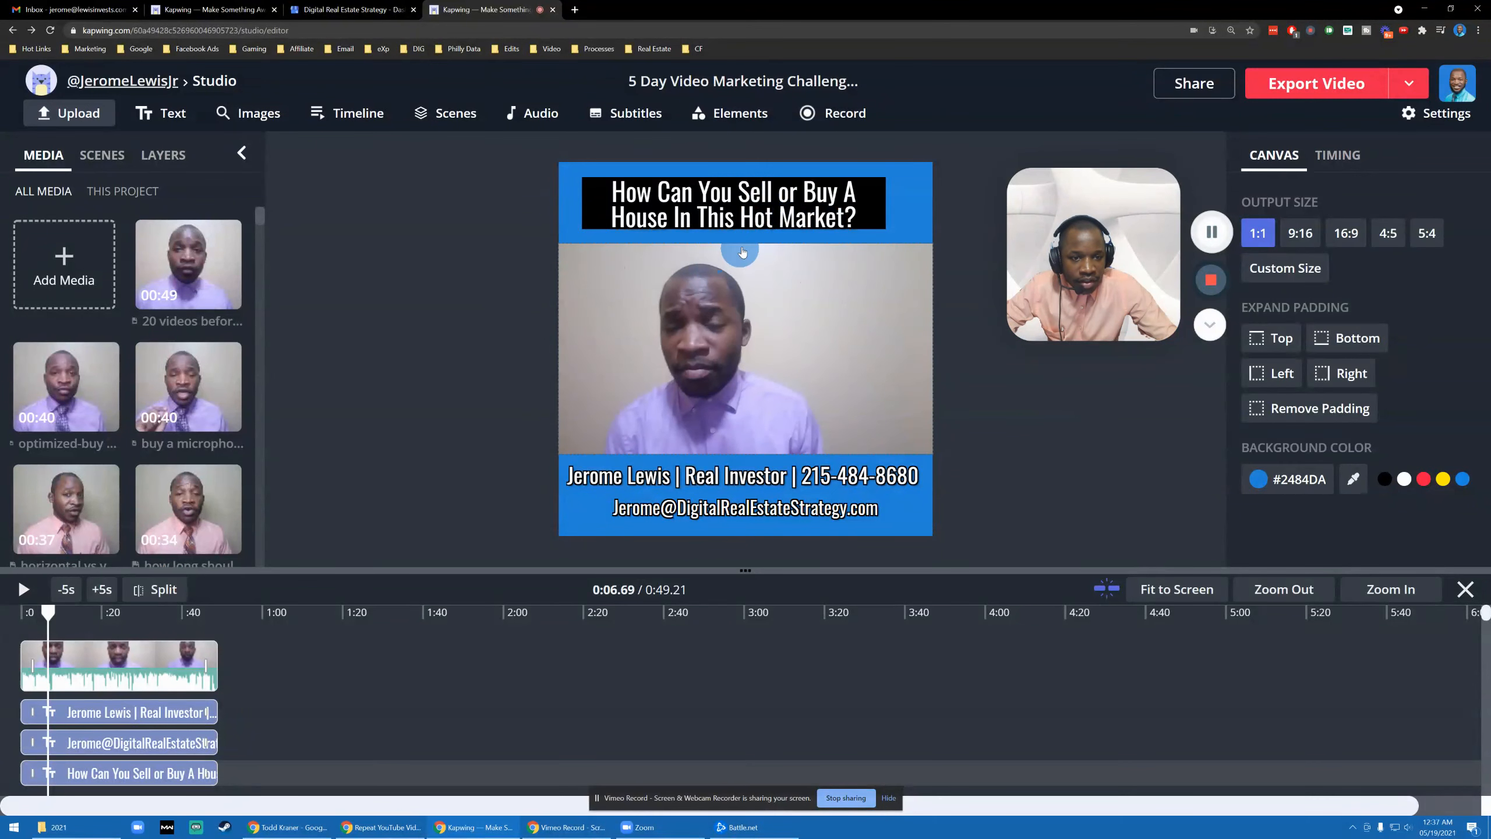
left_click(832, 203)
scroll(1430, 479, "down", 2)
scroll(1349, 405, "up", 1)
left_click(1423, 376)
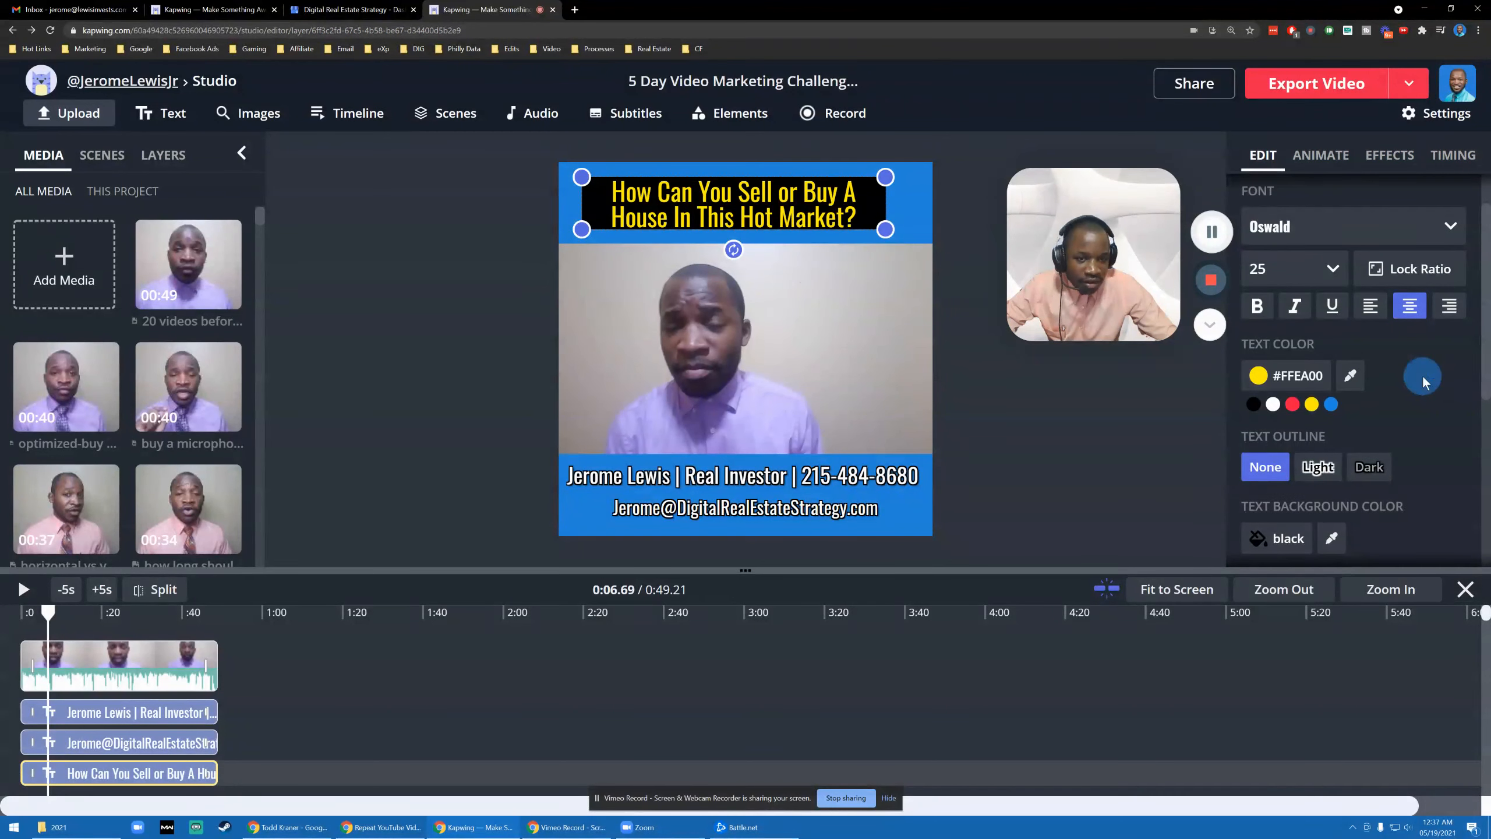
left_click(505, 341)
left_click(861, 431)
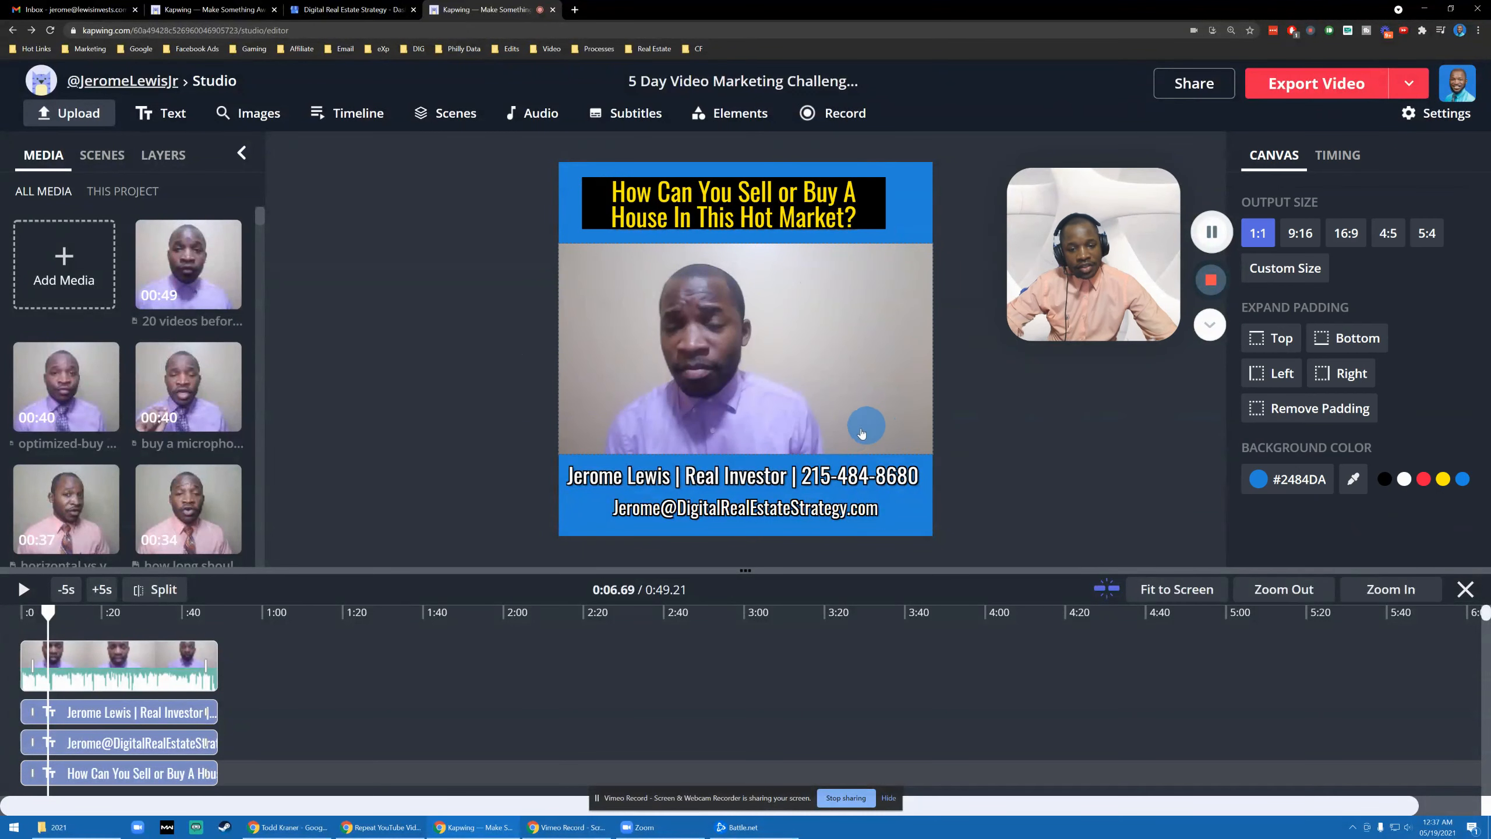
- Change the headline text colour to a lighter orange, #FFA726, from the full palette
left_click(820, 221)
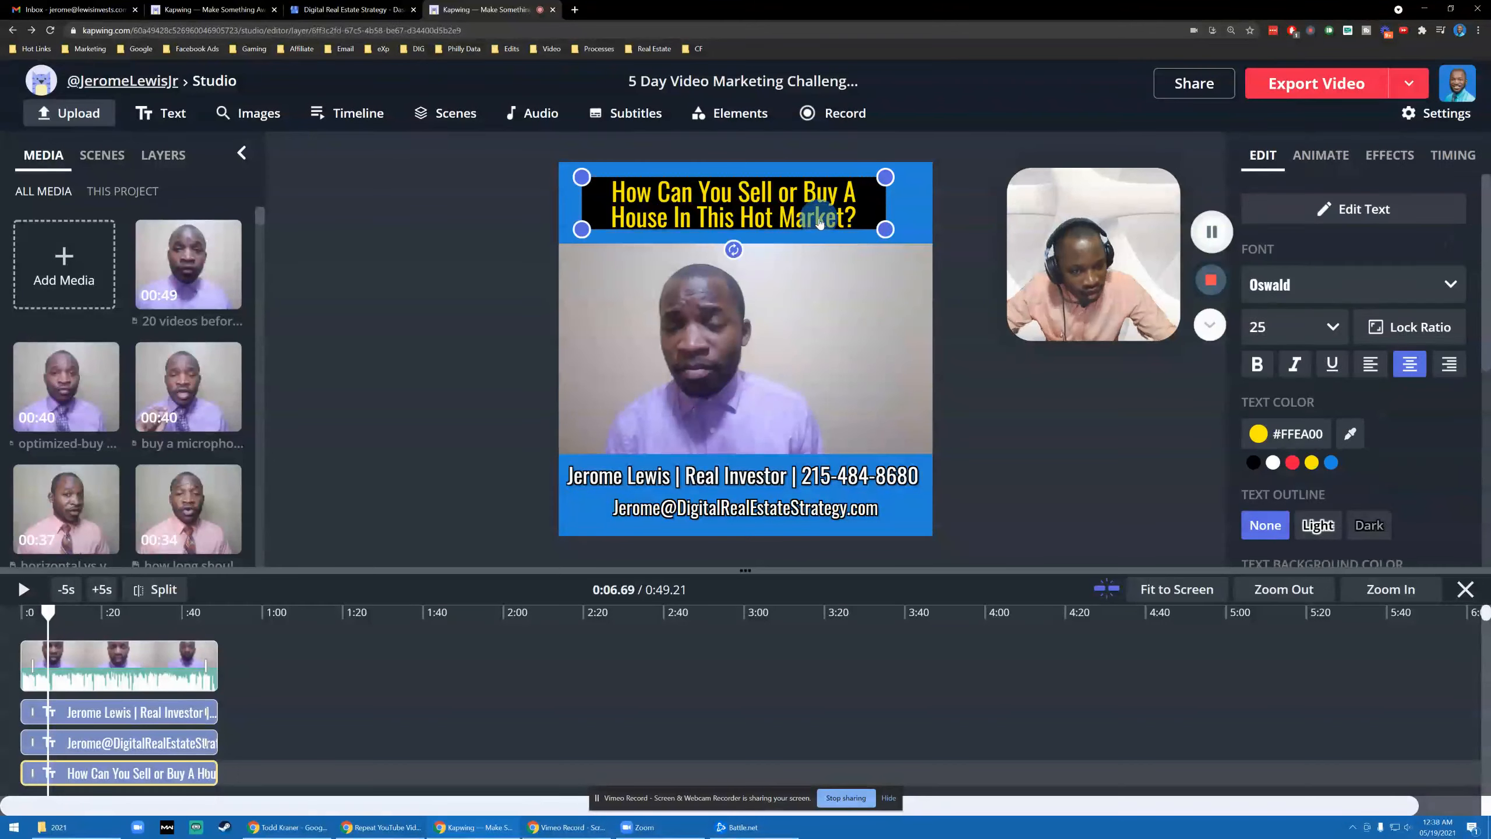
left_click(1318, 434)
left_click(1055, 471)
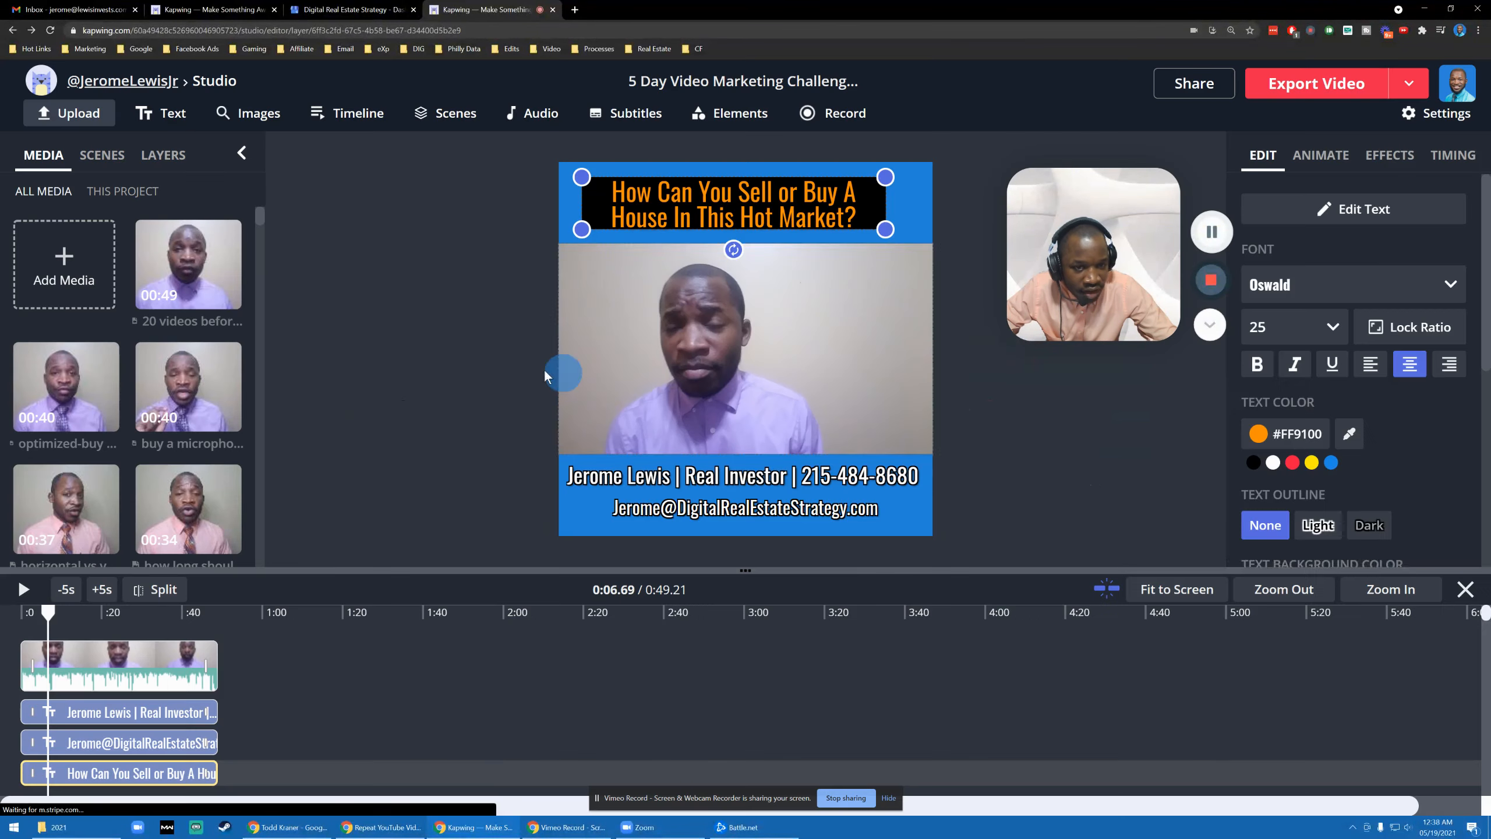
left_click(431, 309)
left_click(846, 213)
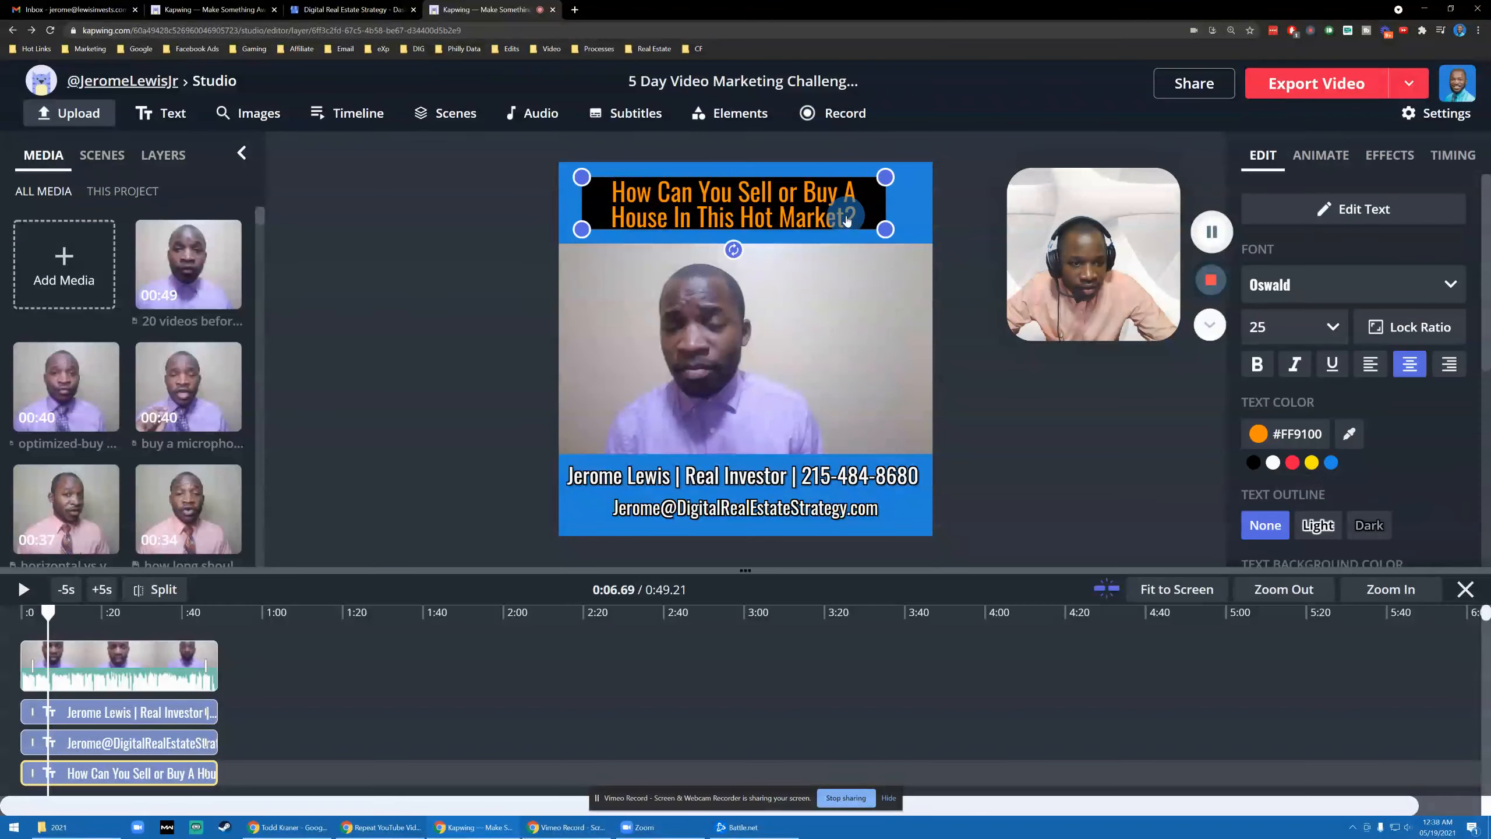
left_click(1360, 443)
left_click(1318, 437)
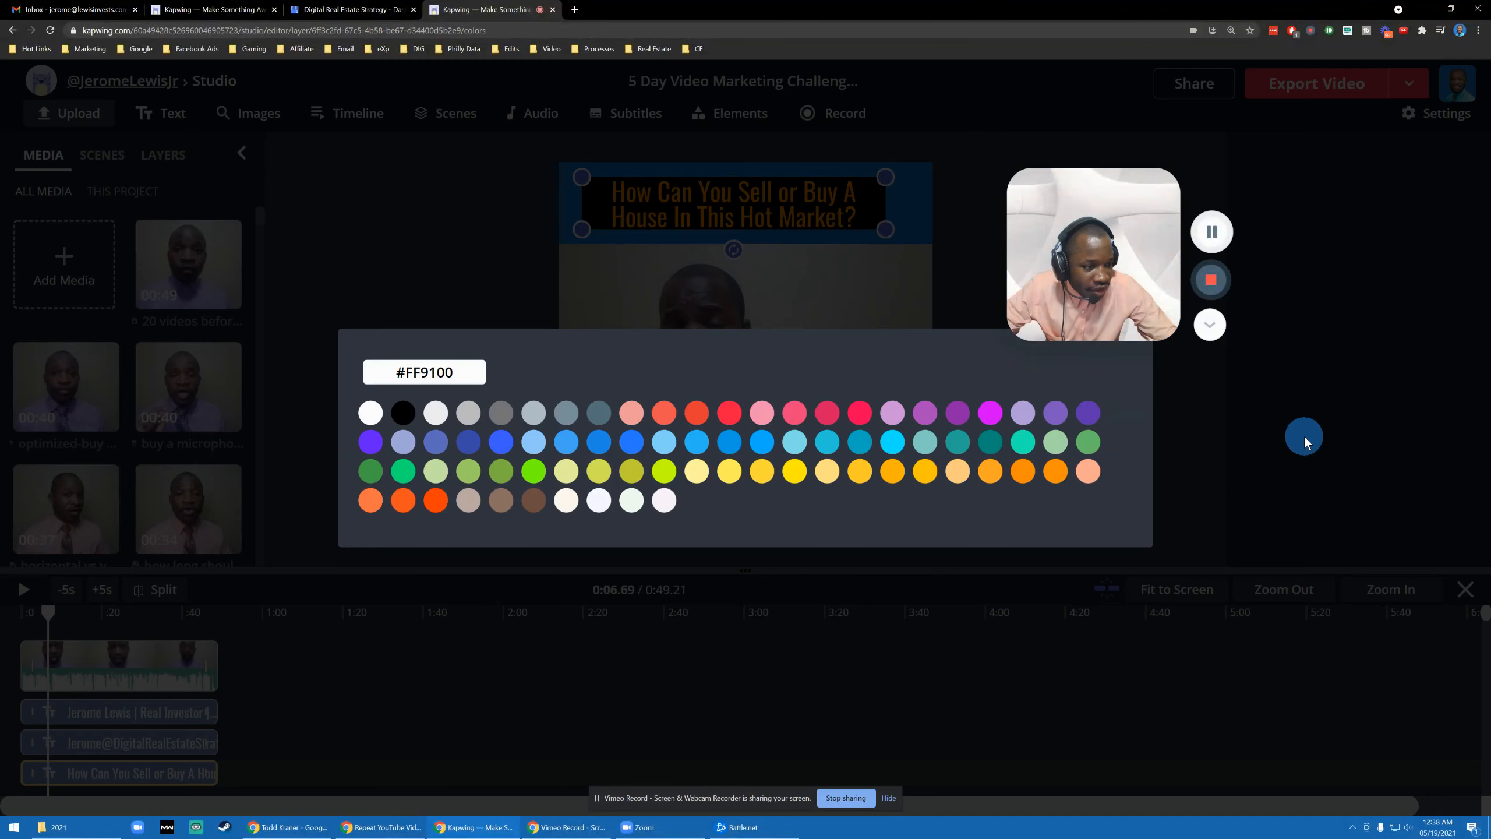
left_click(1003, 472)
left_click(472, 326)
left_click(424, 303)
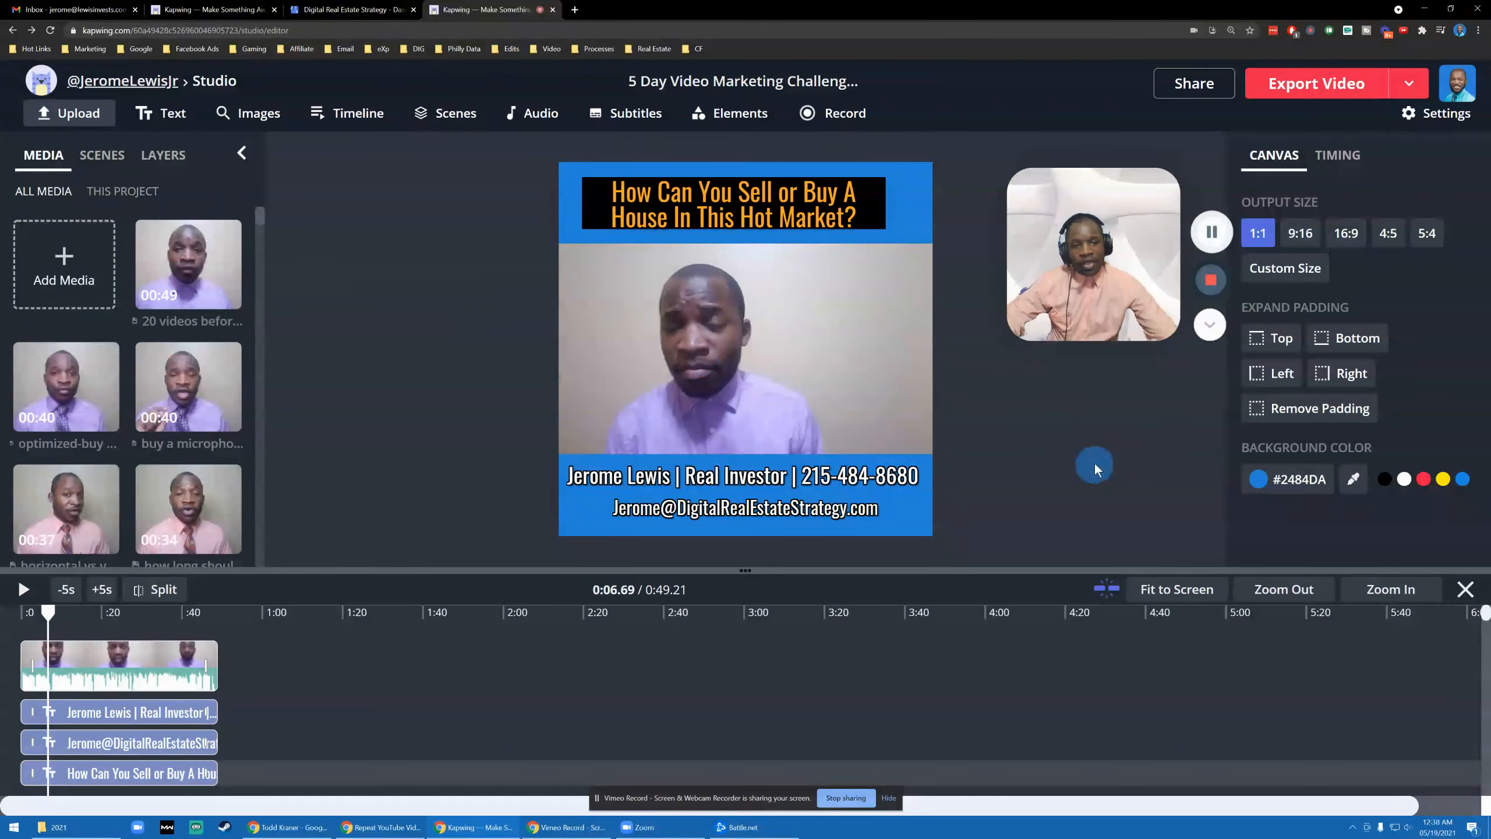
- Set the headline's text background to transparent after briefly trying white
left_click(712, 241)
left_click(832, 207)
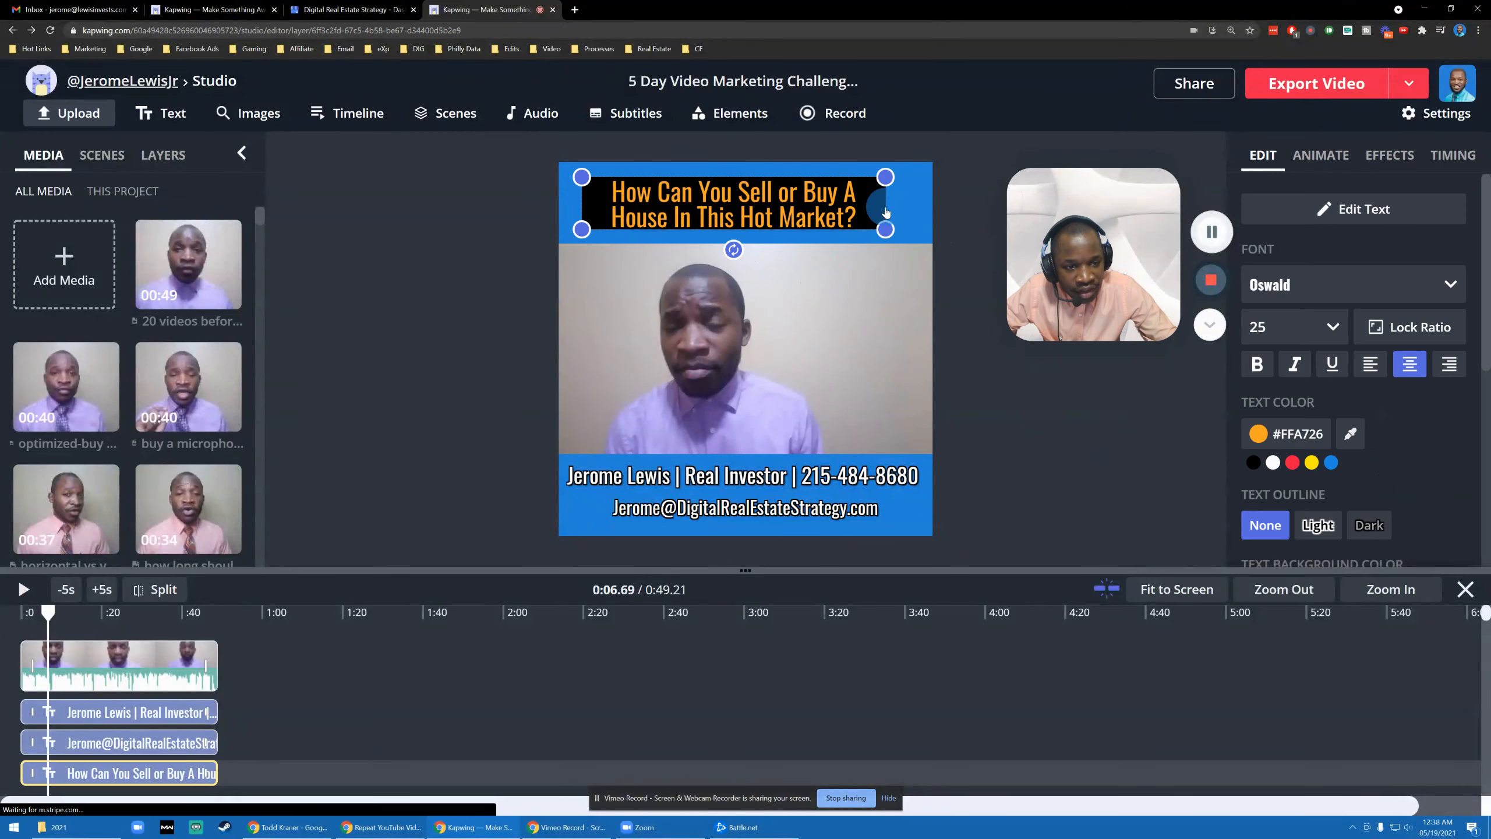
scroll(1337, 408, "down", 4)
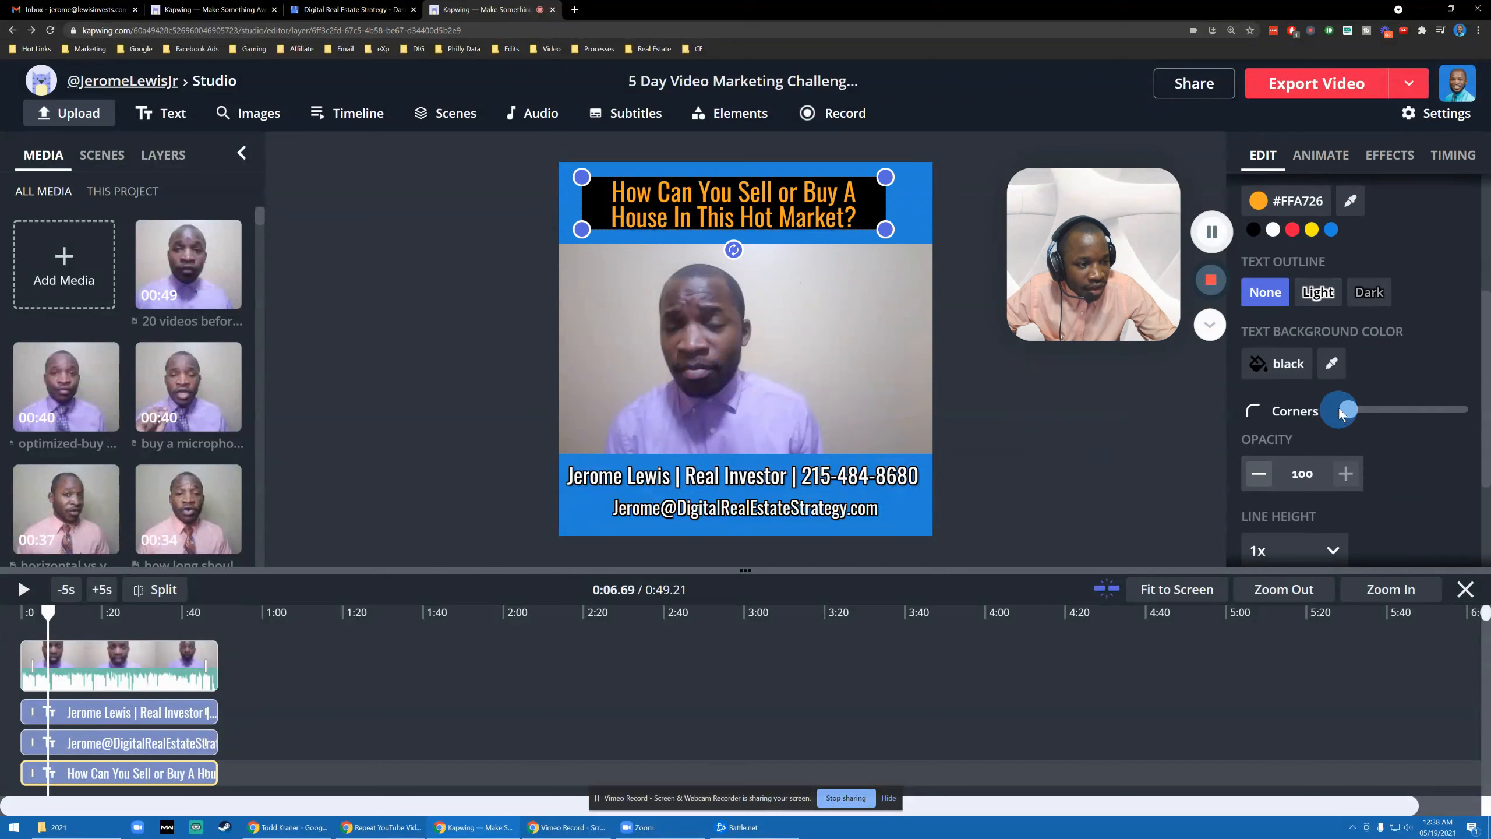
left_click(1297, 364)
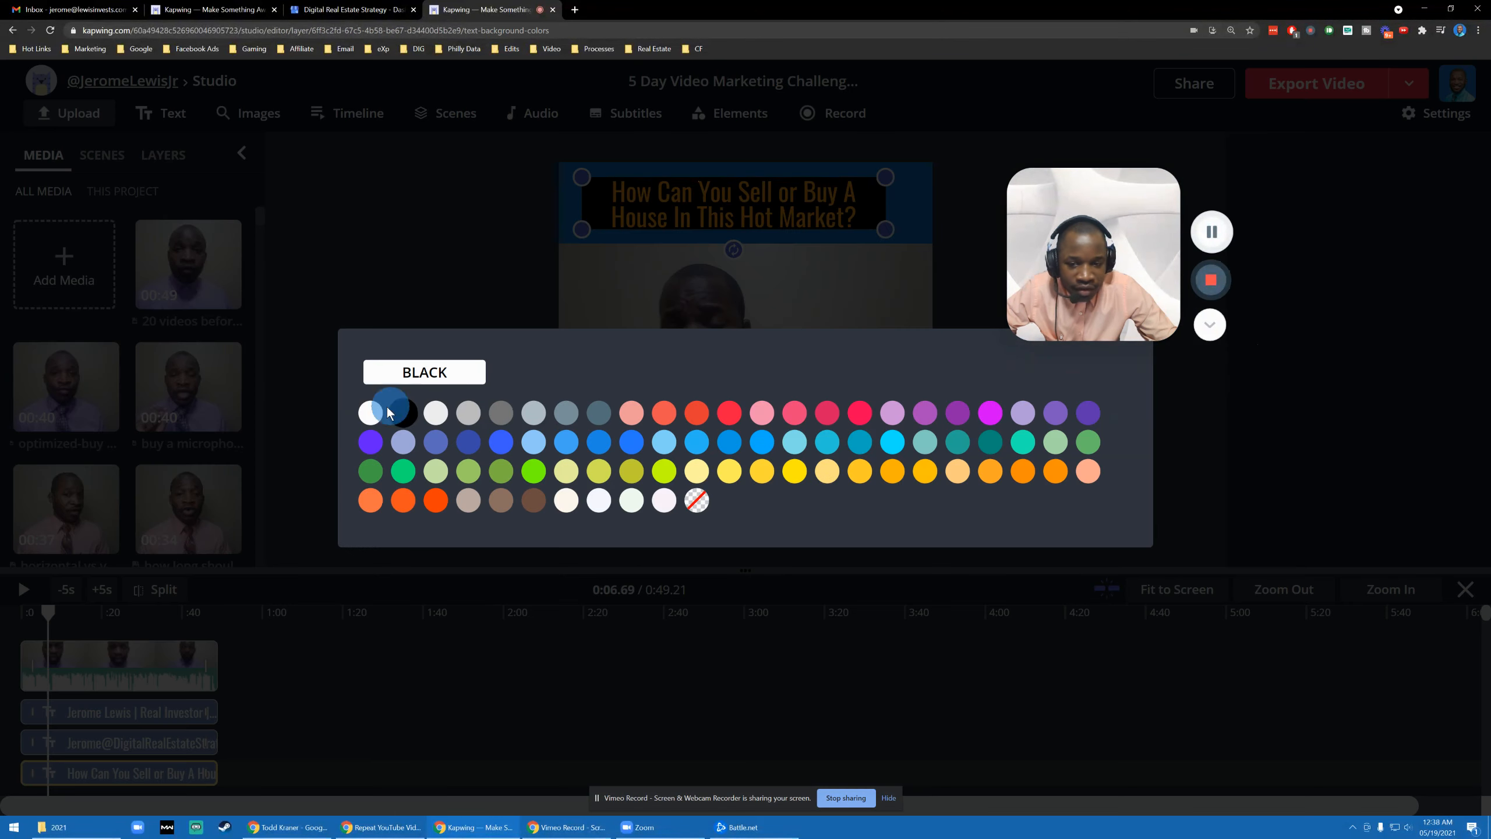
left_click(369, 411)
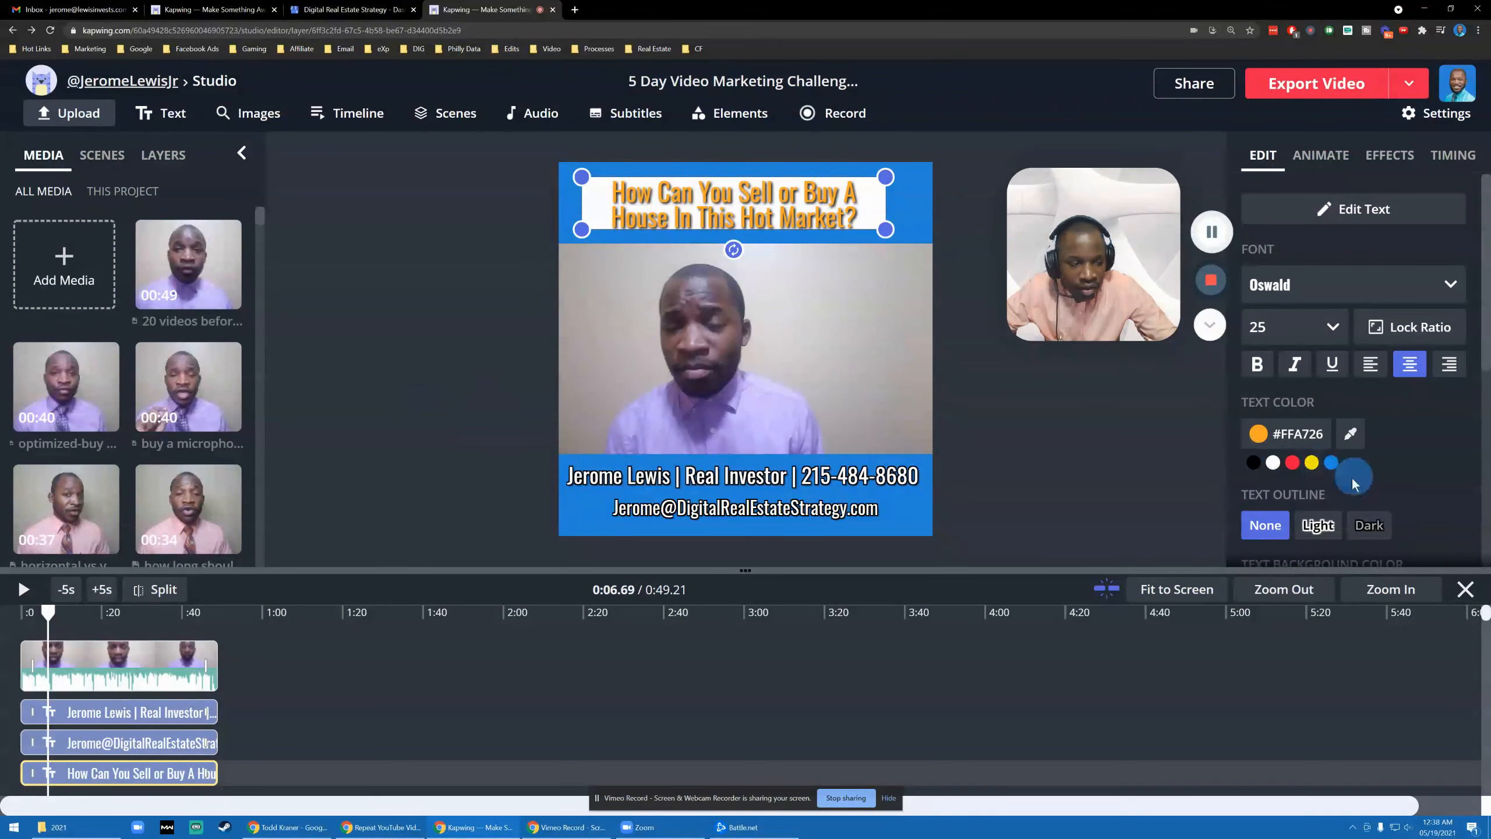
scroll(1344, 443, "down", 3)
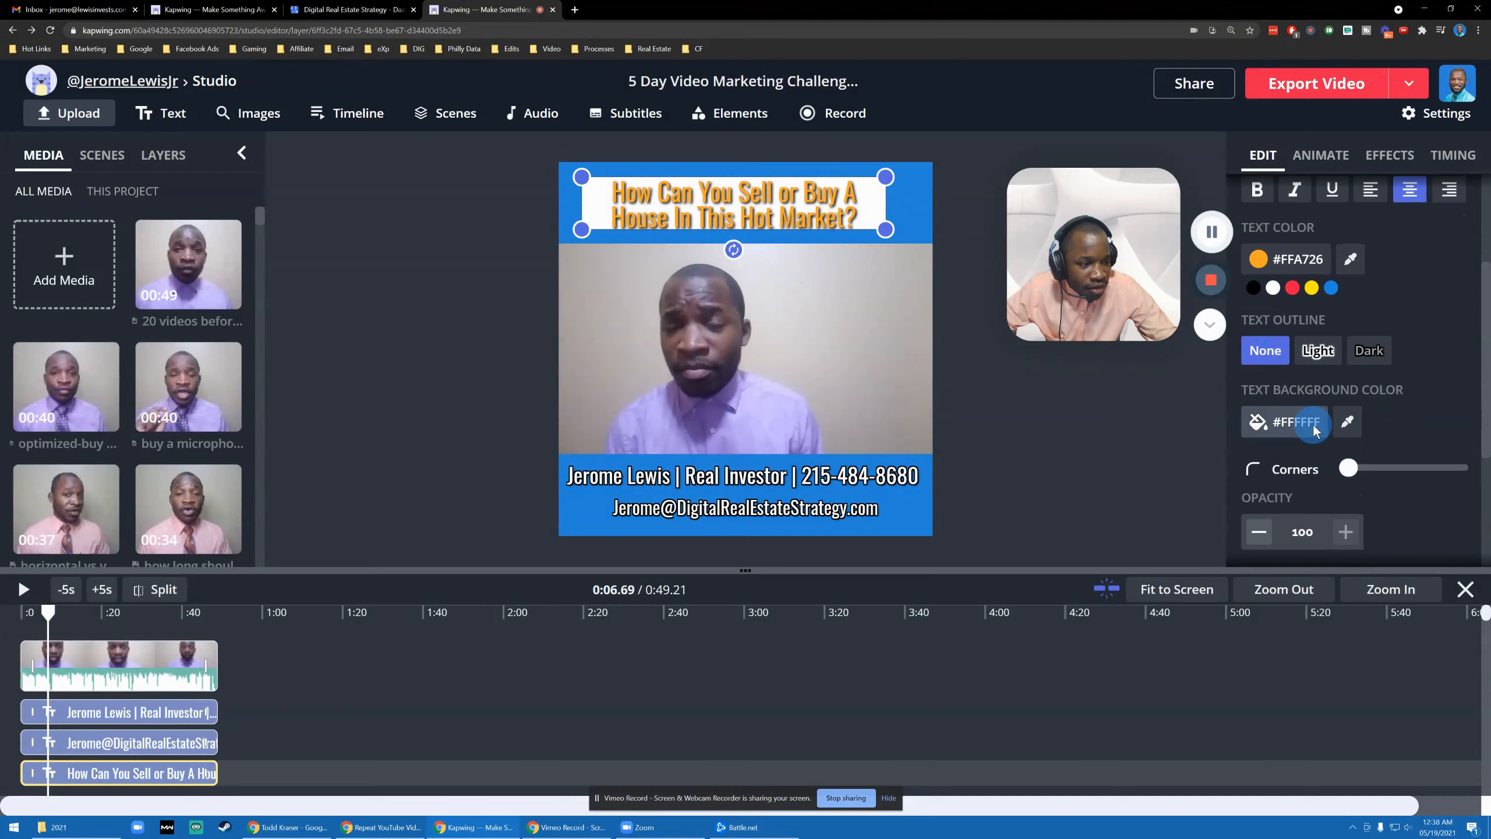
left_click(1313, 431)
left_click(697, 493)
left_click(517, 379)
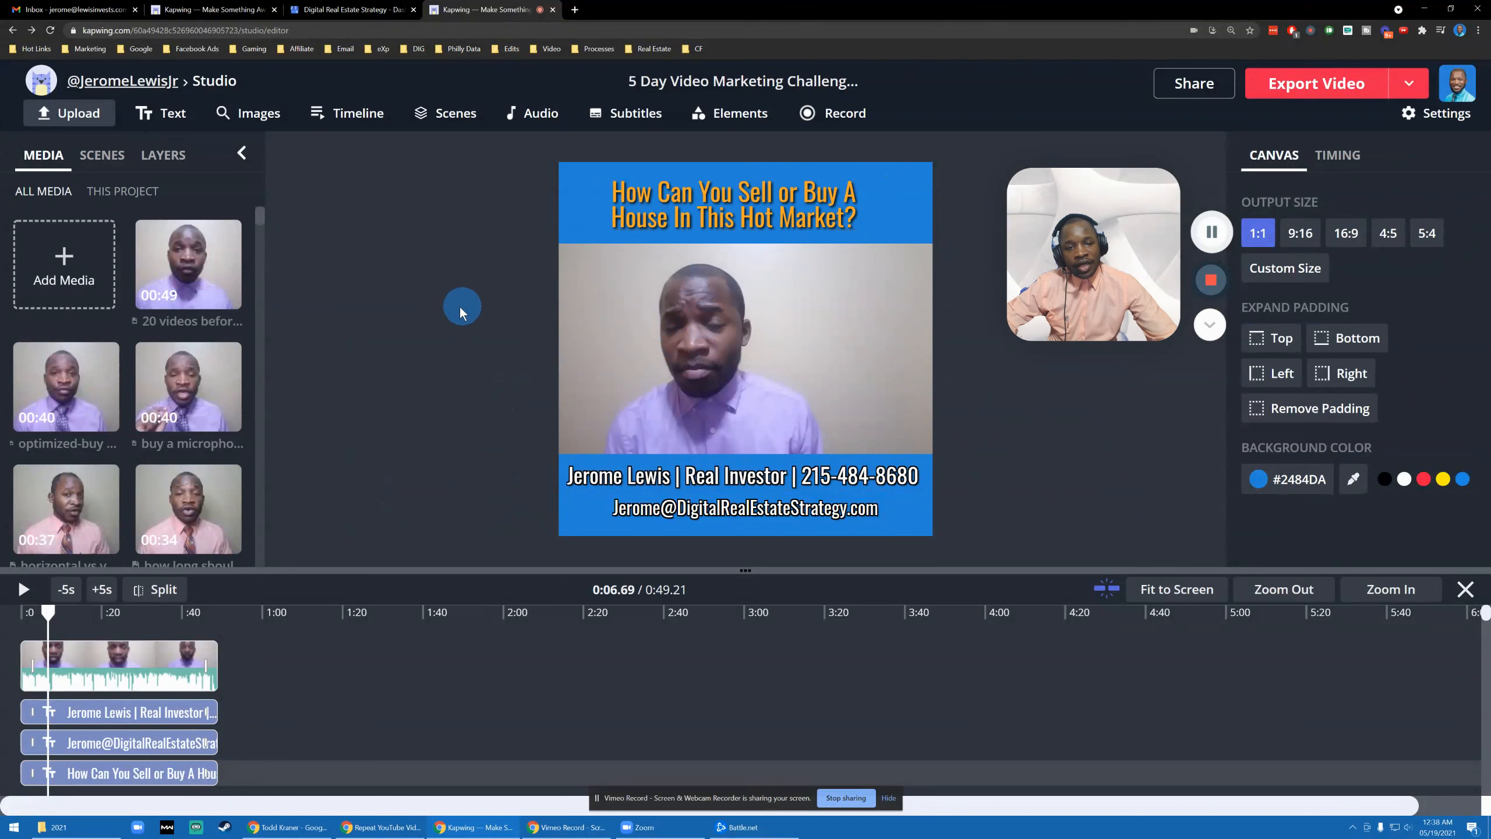
- Left-align the headline and narrow it to three size-19 lines in the top band's left corner
left_click(772, 223)
left_click(499, 389)
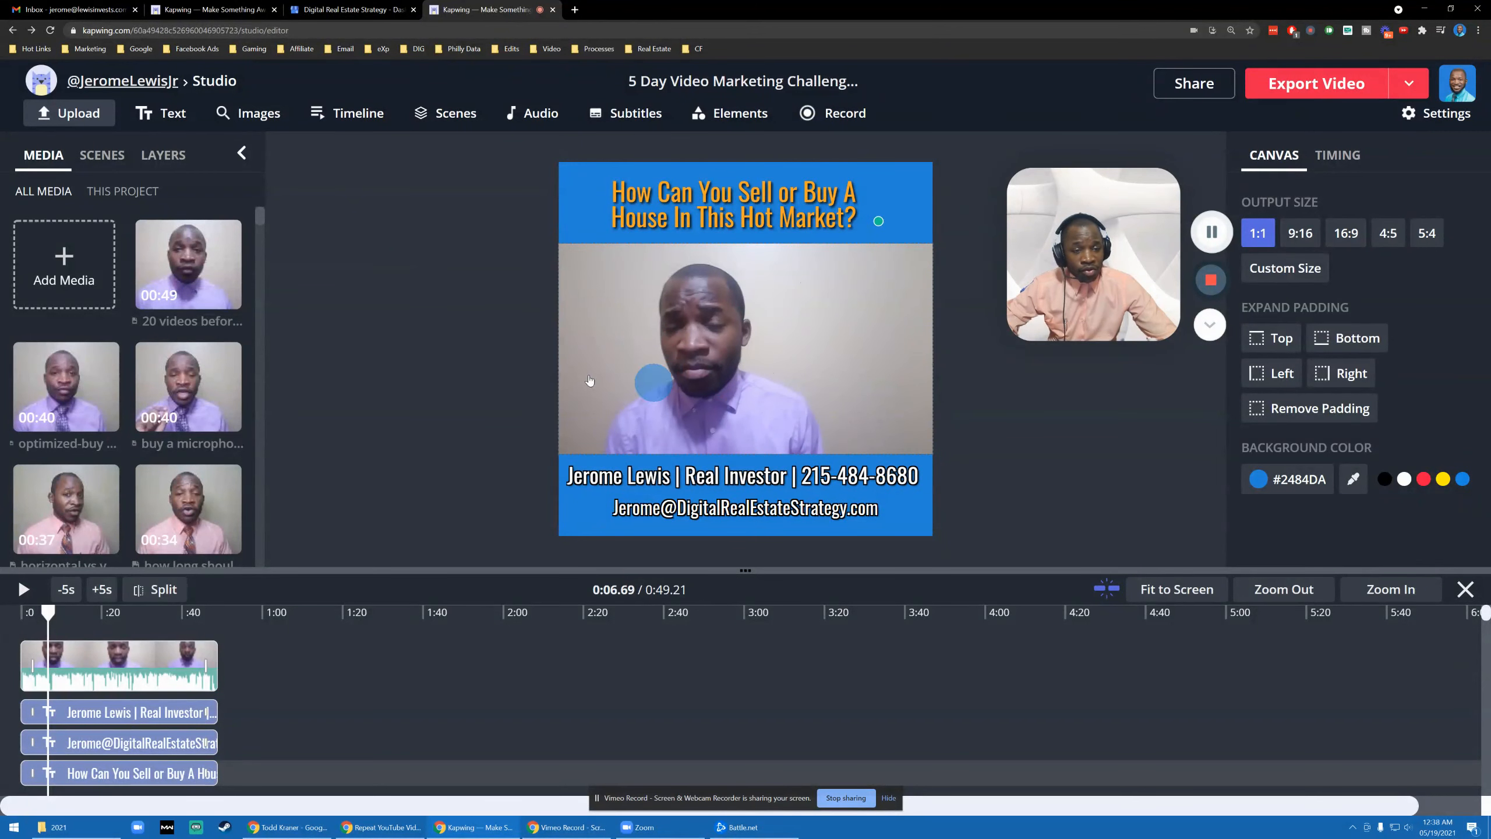
left_click(760, 231)
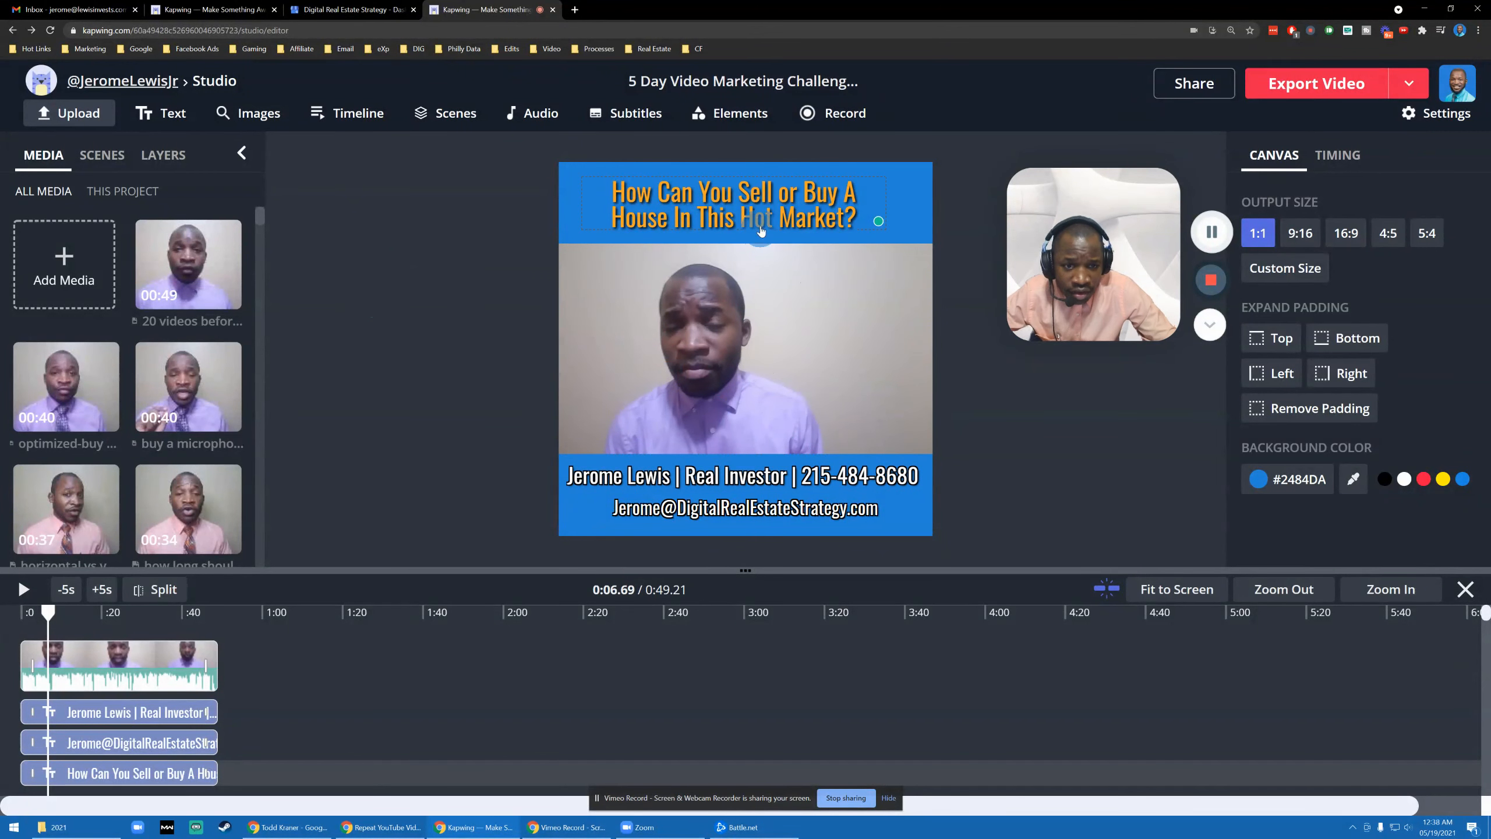
left_click(760, 224)
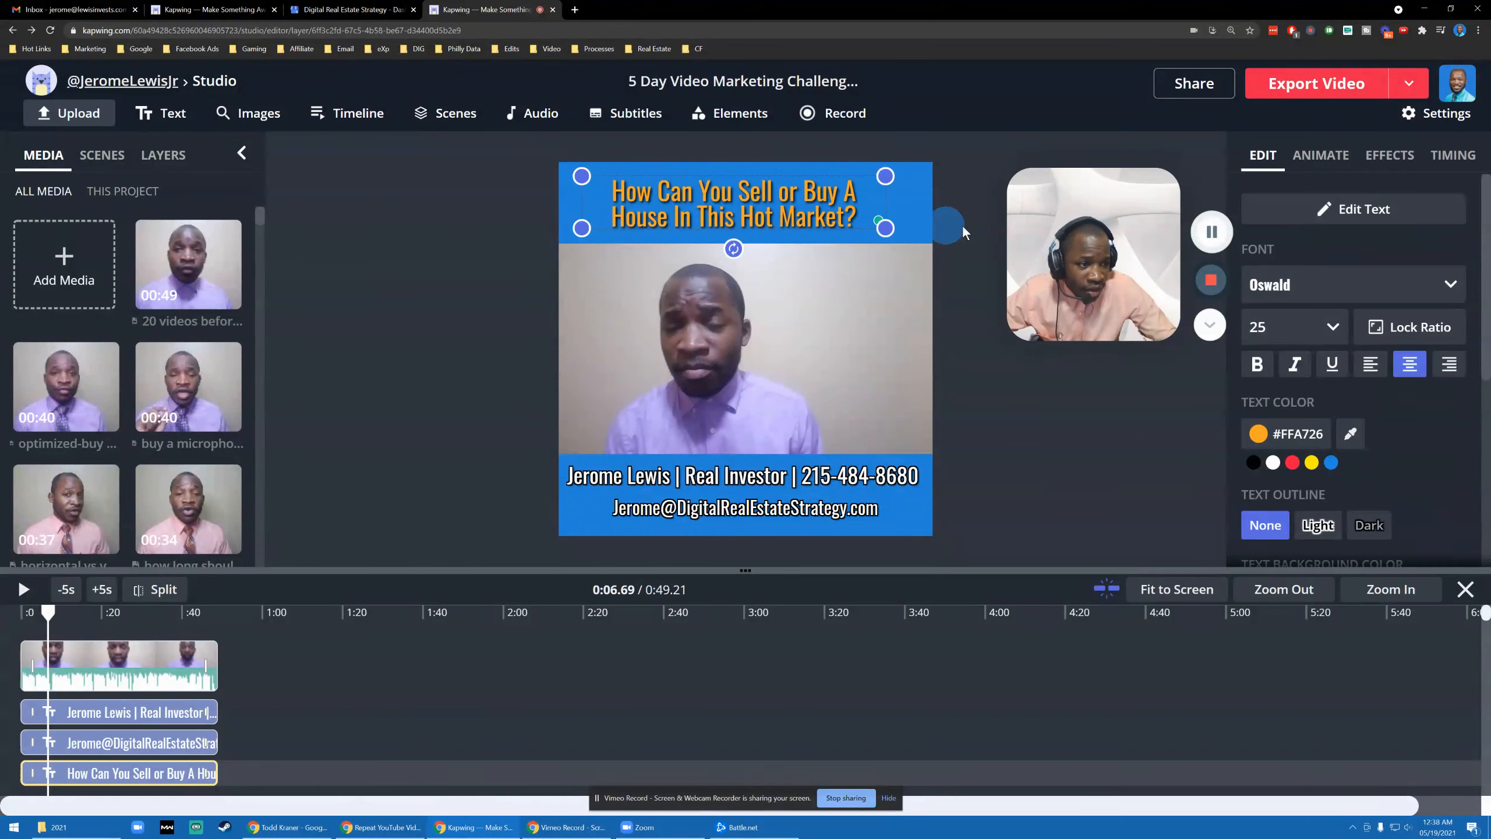
left_click(1368, 365)
left_click_drag(885, 234, 757, 241)
left_click_drag(649, 222, 642, 221)
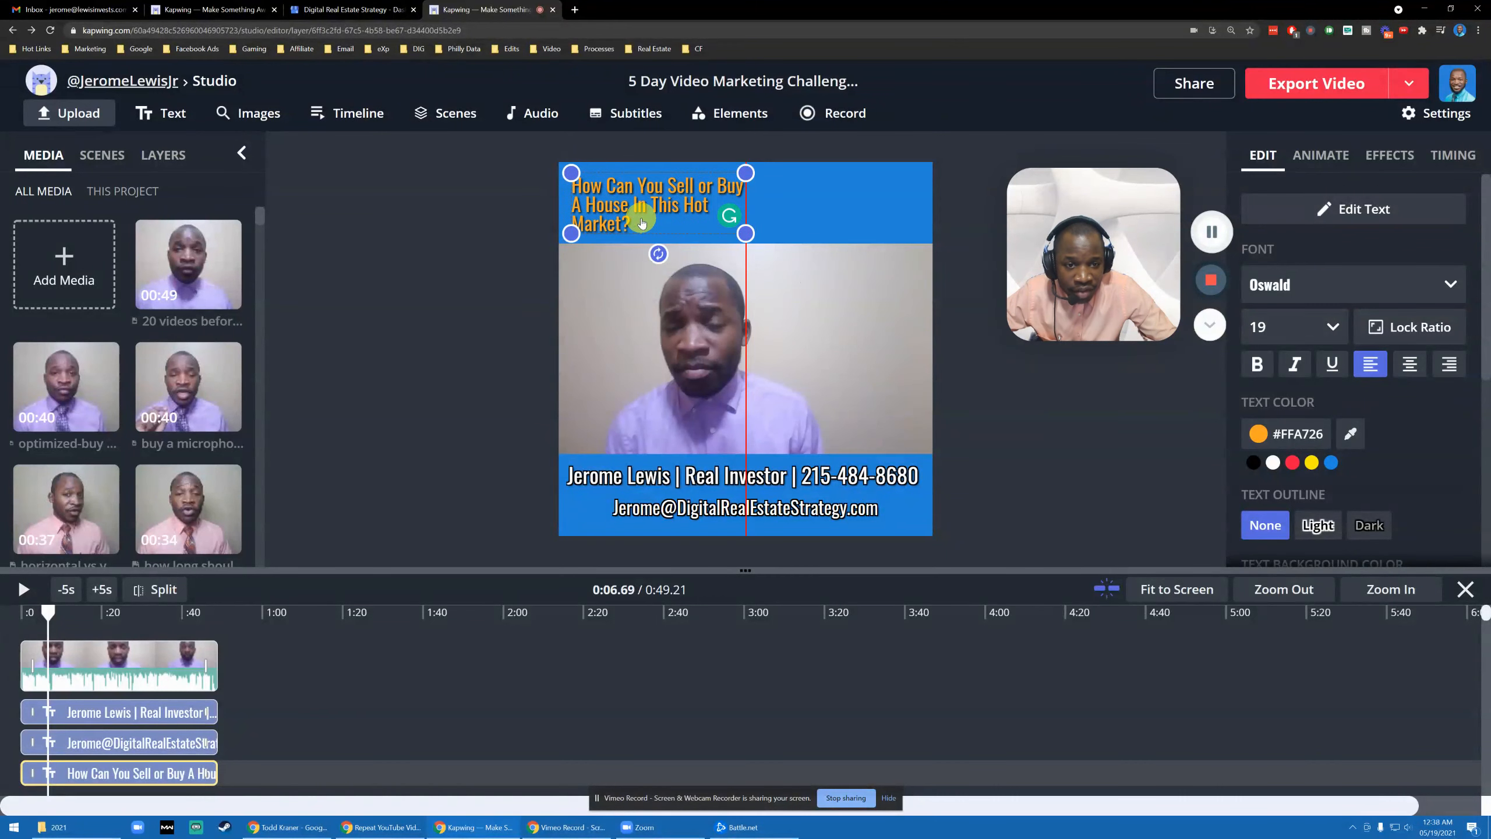
left_click(1070, 481)
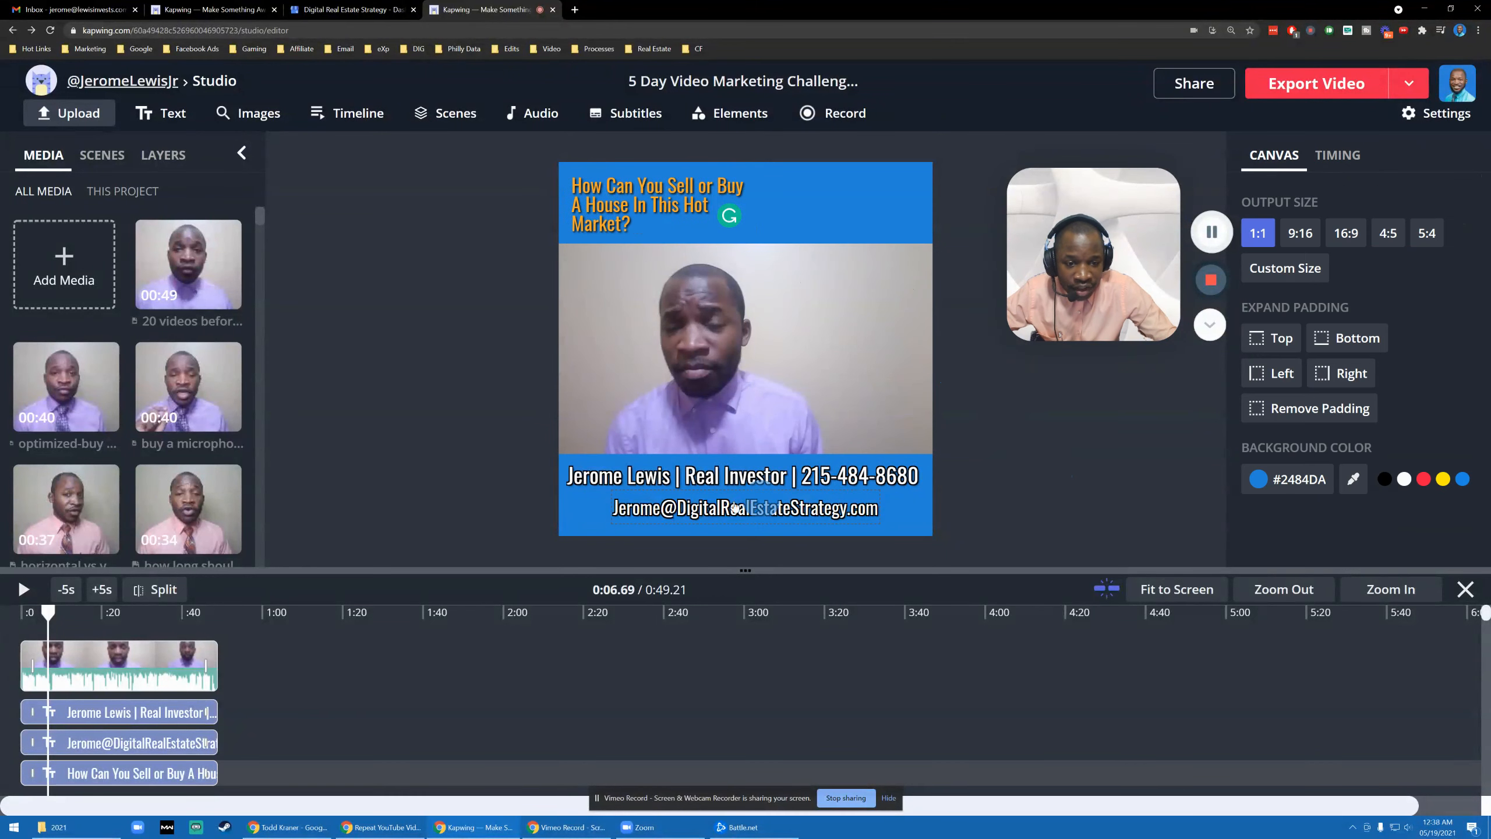
- Shrink the name-and-phone and e-mail lines, centring the e-mail under the name
left_click(717, 478)
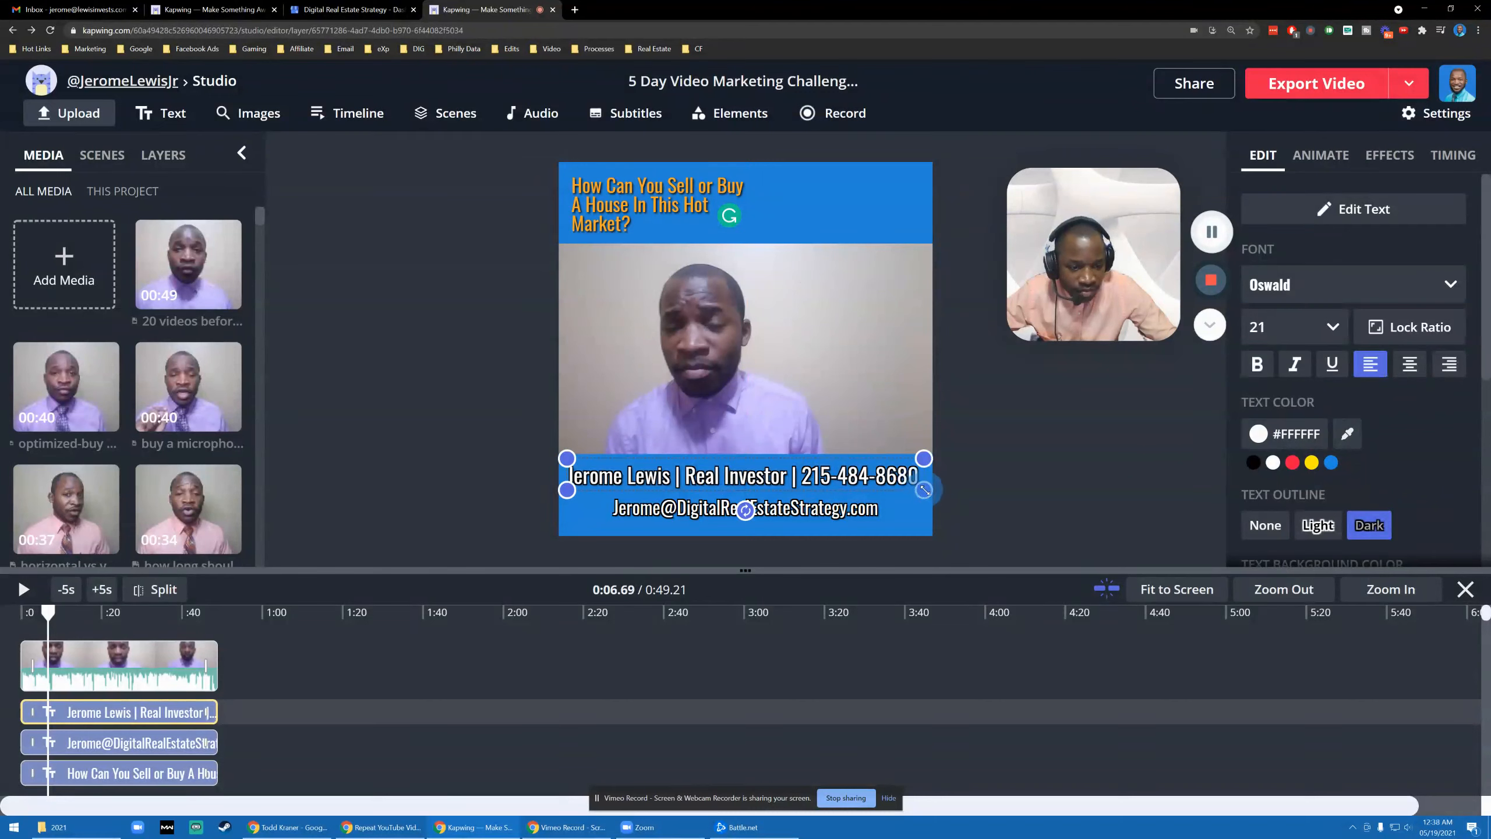
left_click_drag(923, 489, 857, 484)
left_click_drag(712, 477, 745, 482)
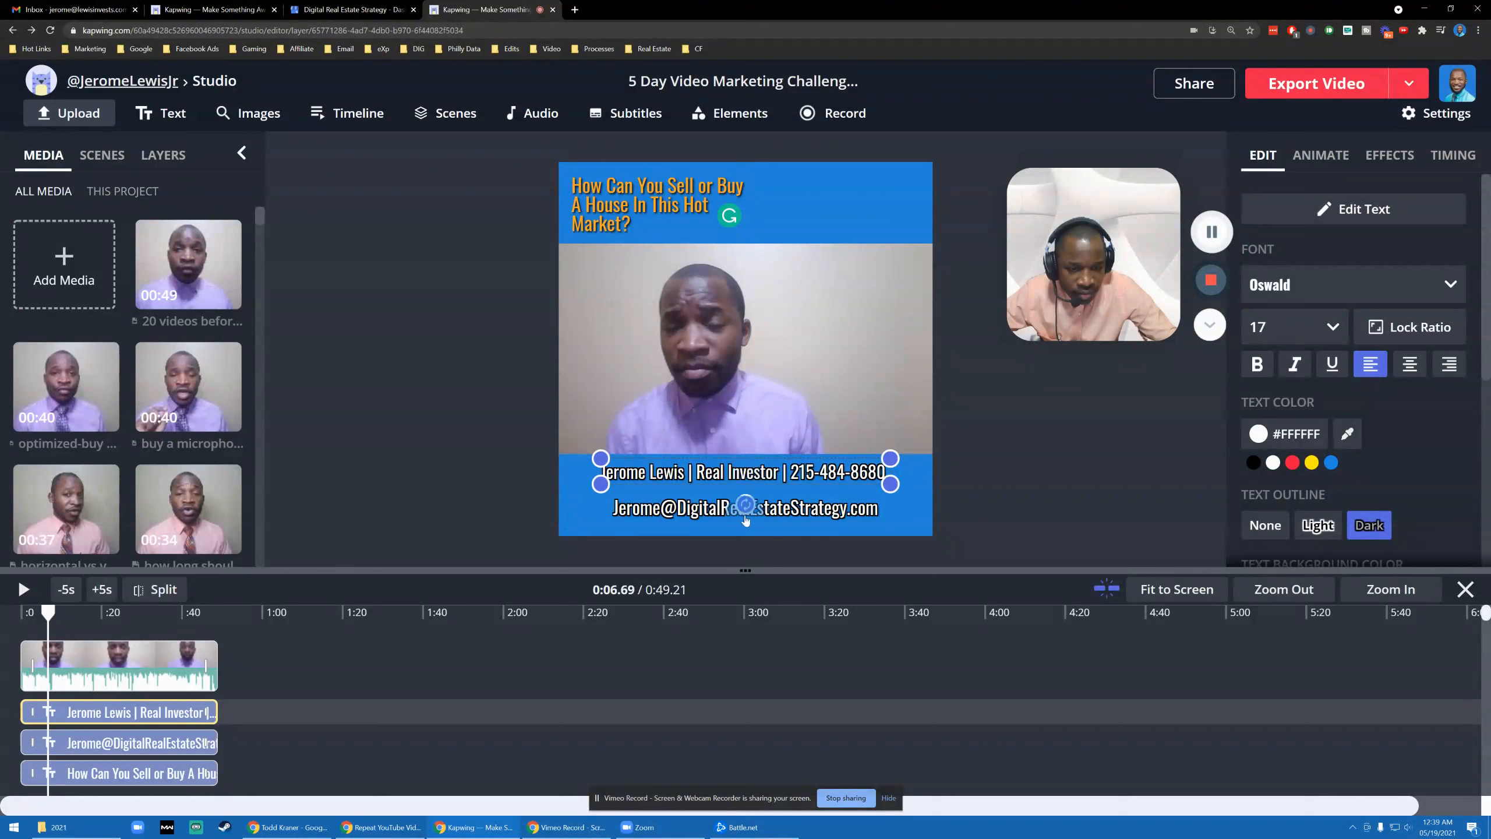
left_click(791, 519)
left_click_drag(884, 519, 858, 510)
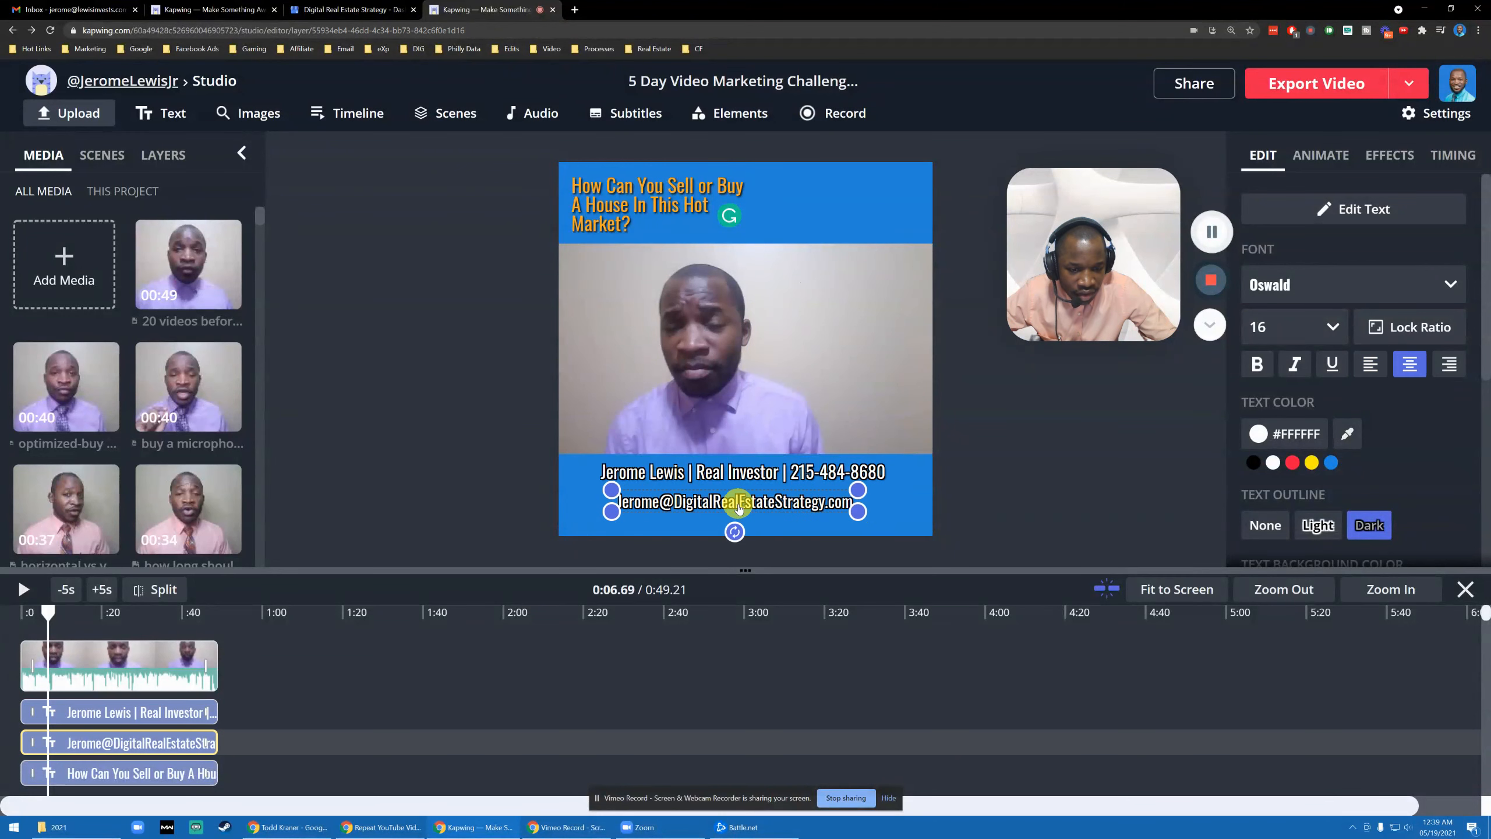
left_click_drag(739, 508, 752, 502)
left_click(482, 427)
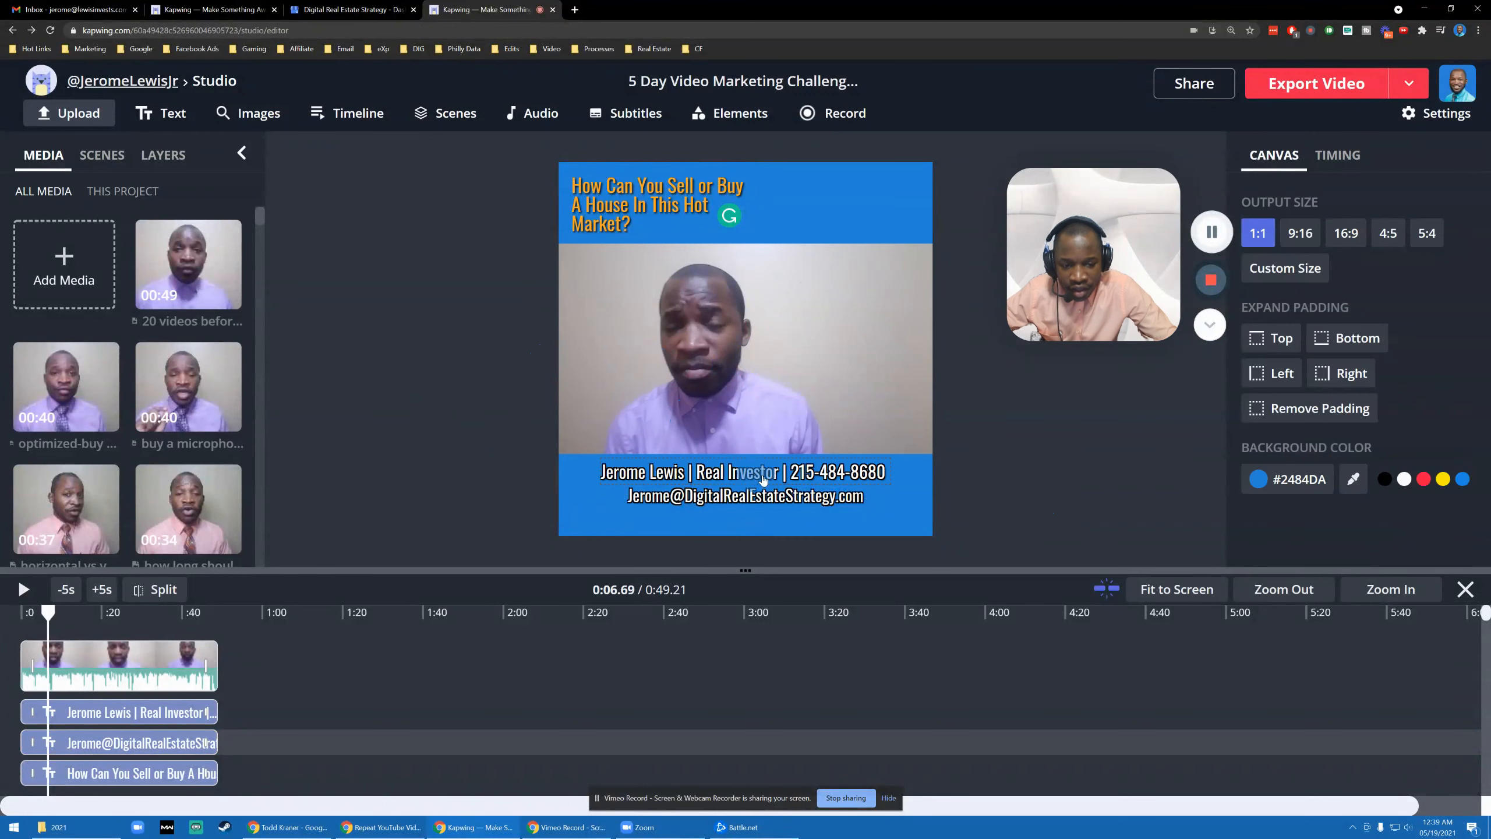
- Move the e-mail and name lines lower in the bottom blue band
left_click(906, 475)
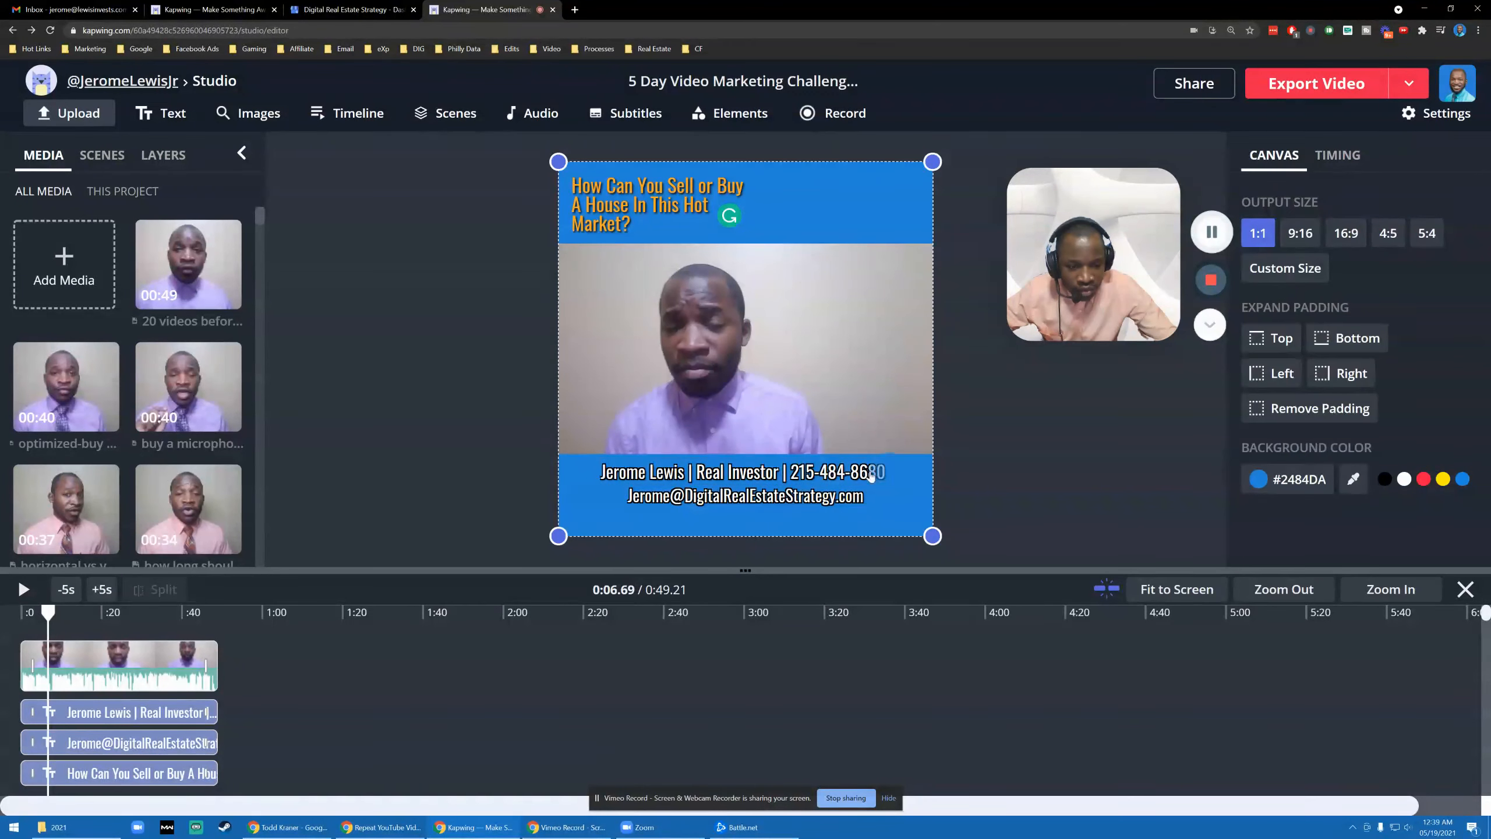
mouse_move(750, 496)
left_mouse_down()
mouse_move(751, 516)
mouse_move(755, 485)
mouse_move(755, 505)
left_mouse_up()
left_click(554, 280)
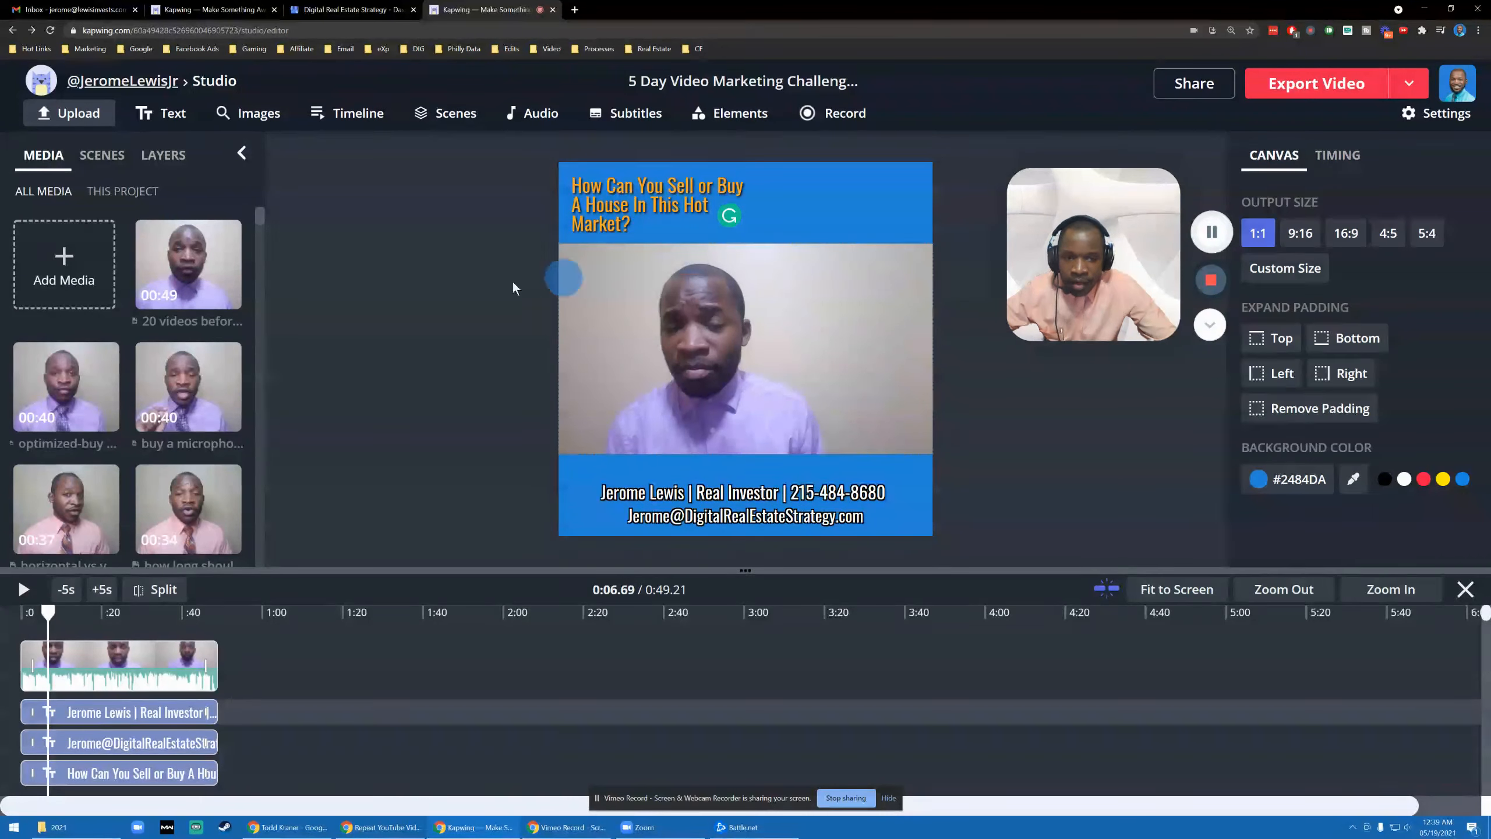
- Search images for the eXp Realty logo and add it over the middle of the clip
left_click(273, 119)
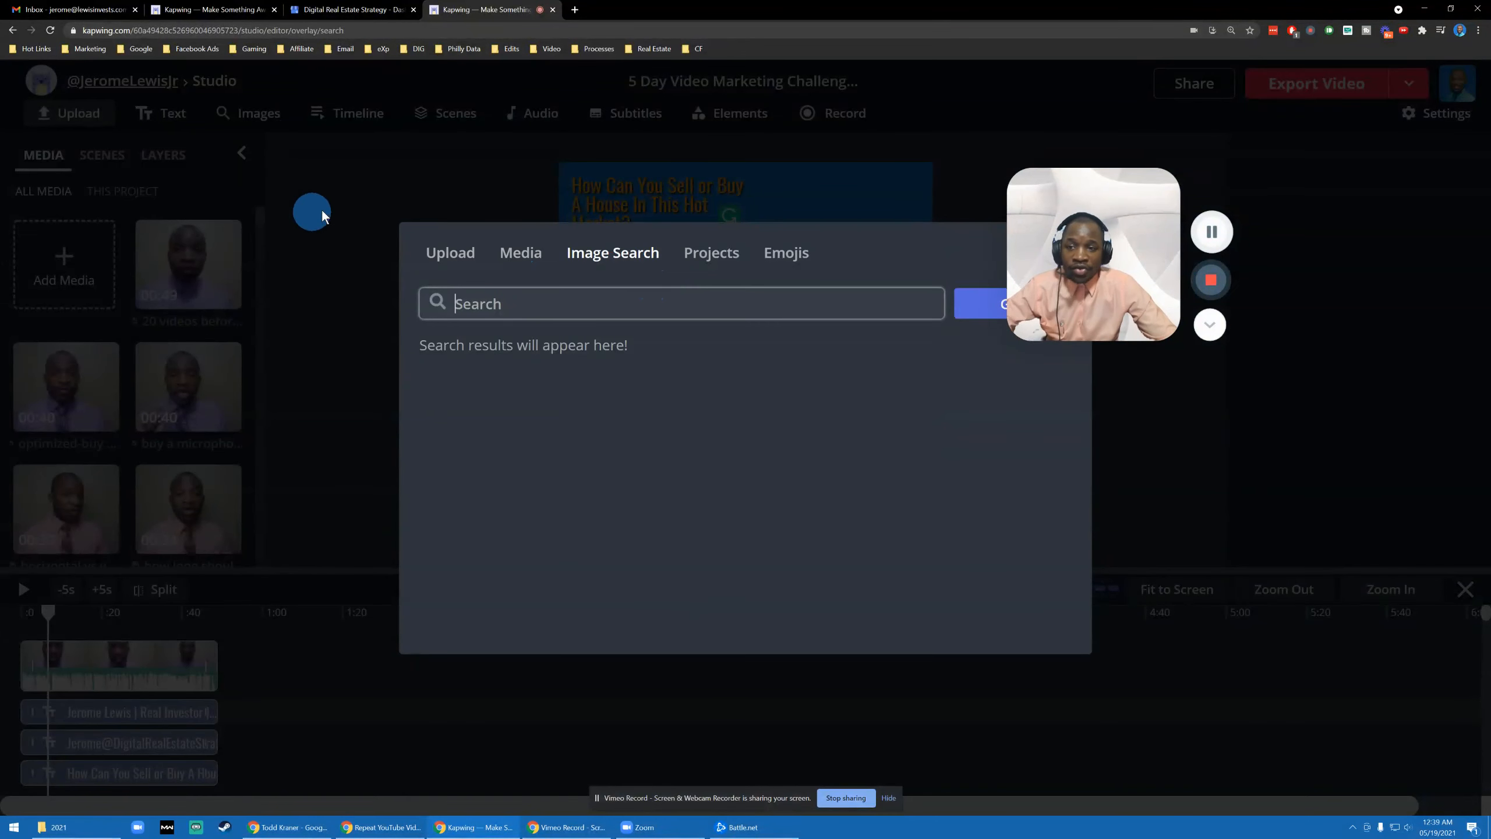
left_click(322, 211)
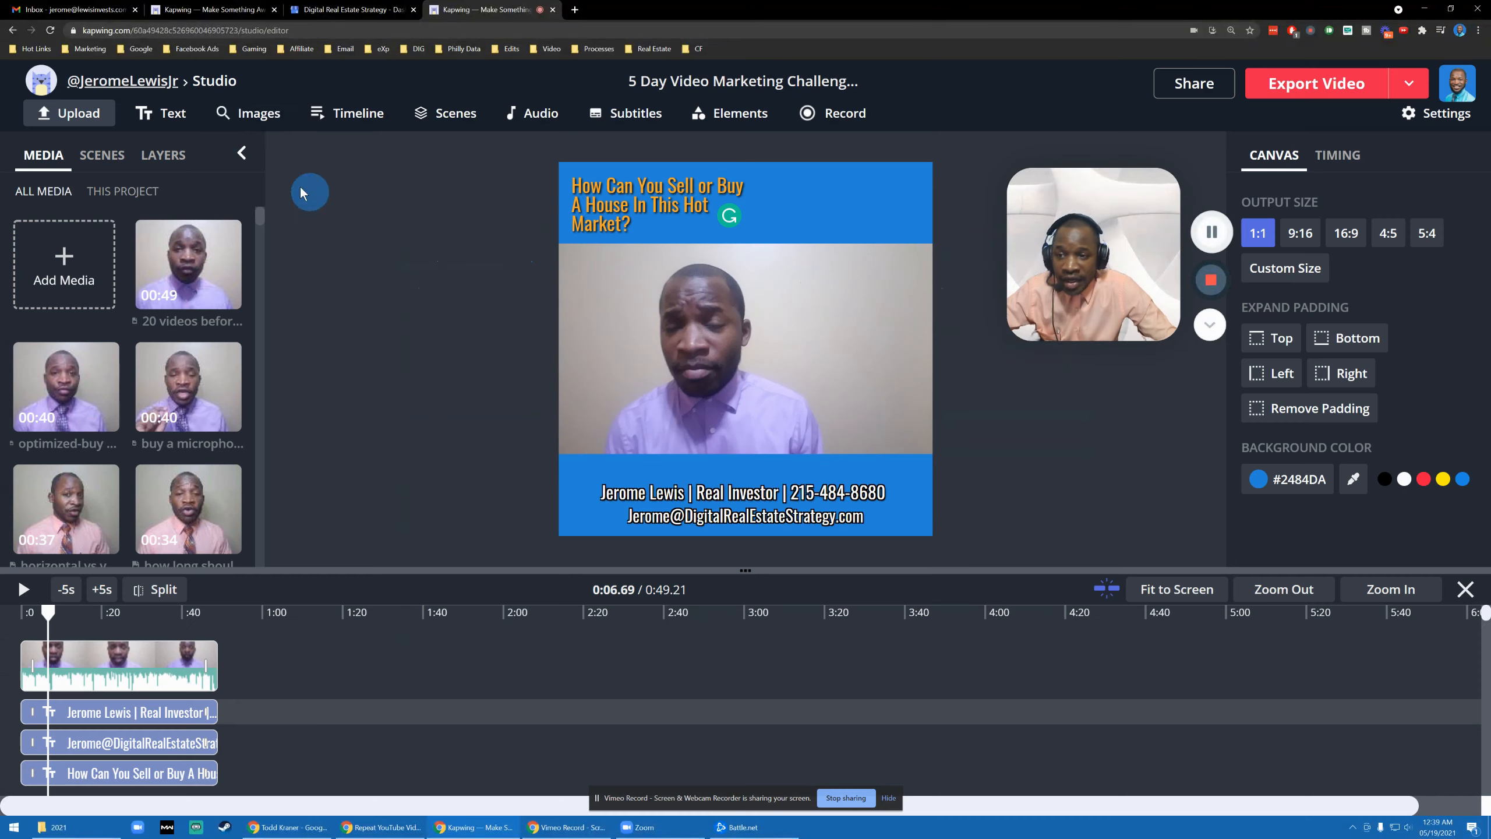
left_click(254, 121)
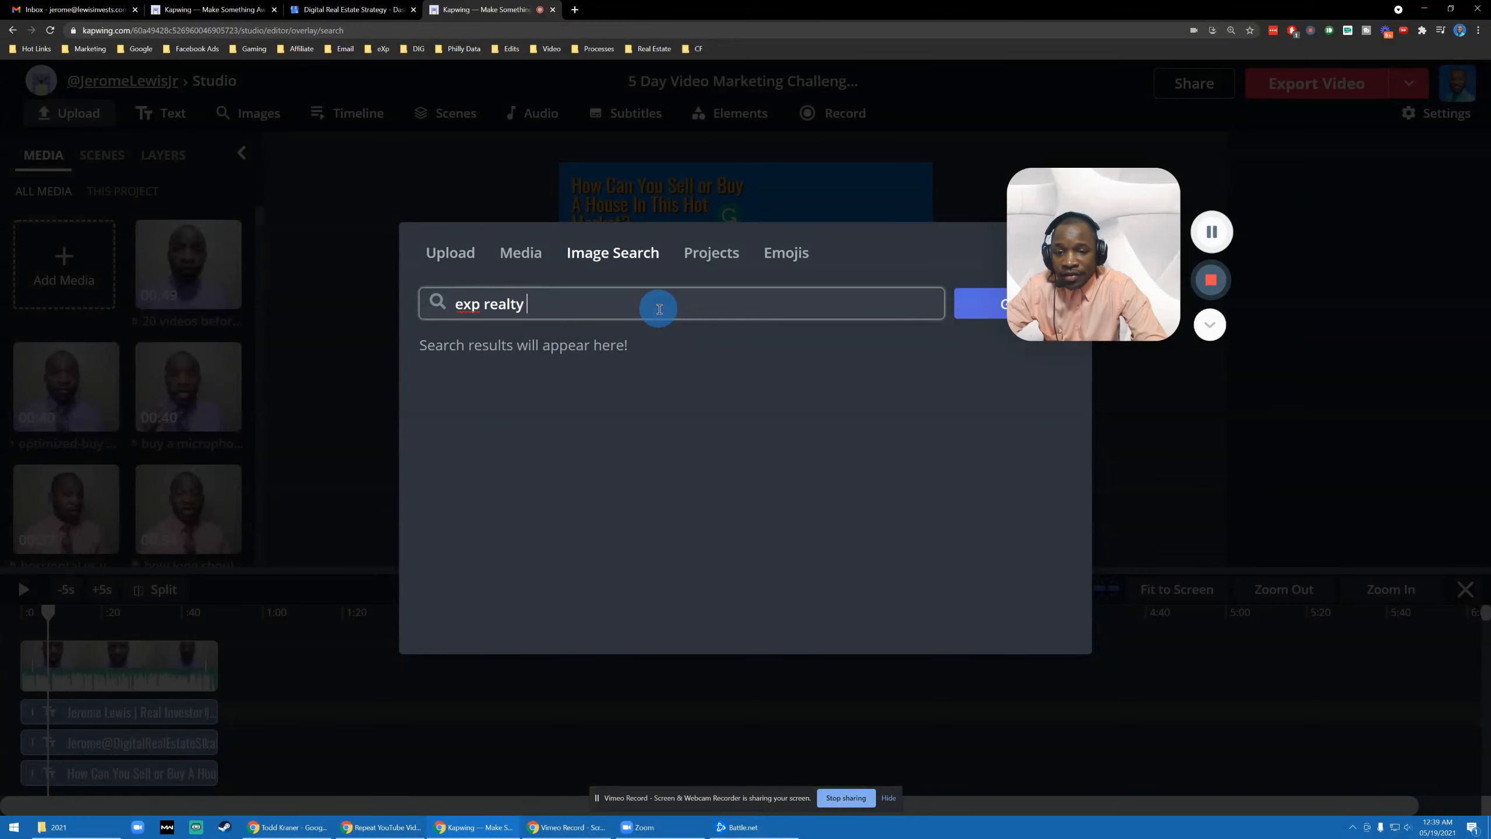
key("Return")
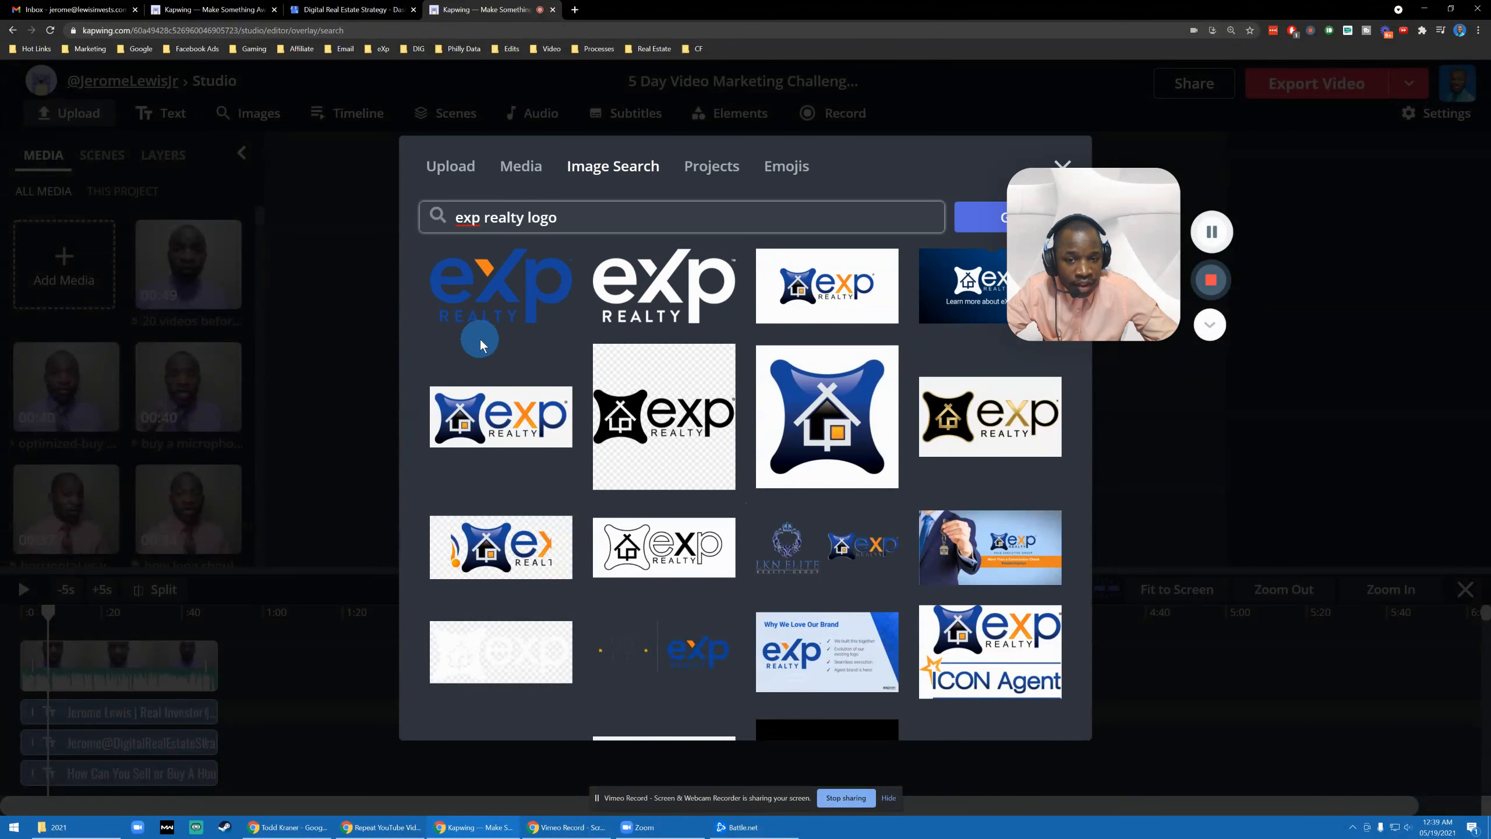
left_click(647, 297)
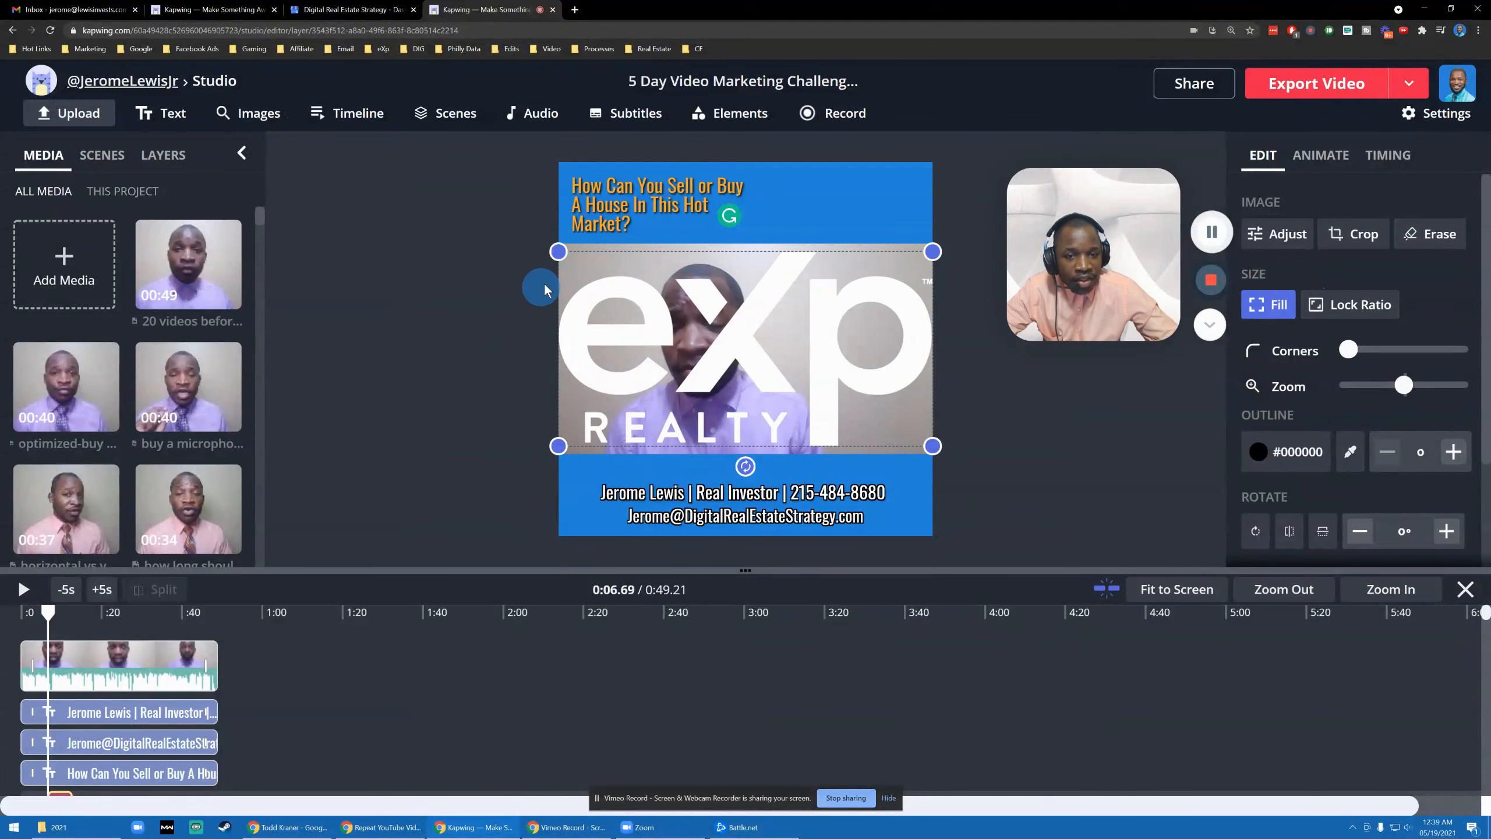
- With Lock Ratio on, shrink the eXp logo and place it in the header's top-right beside the headline
left_click(1361, 306)
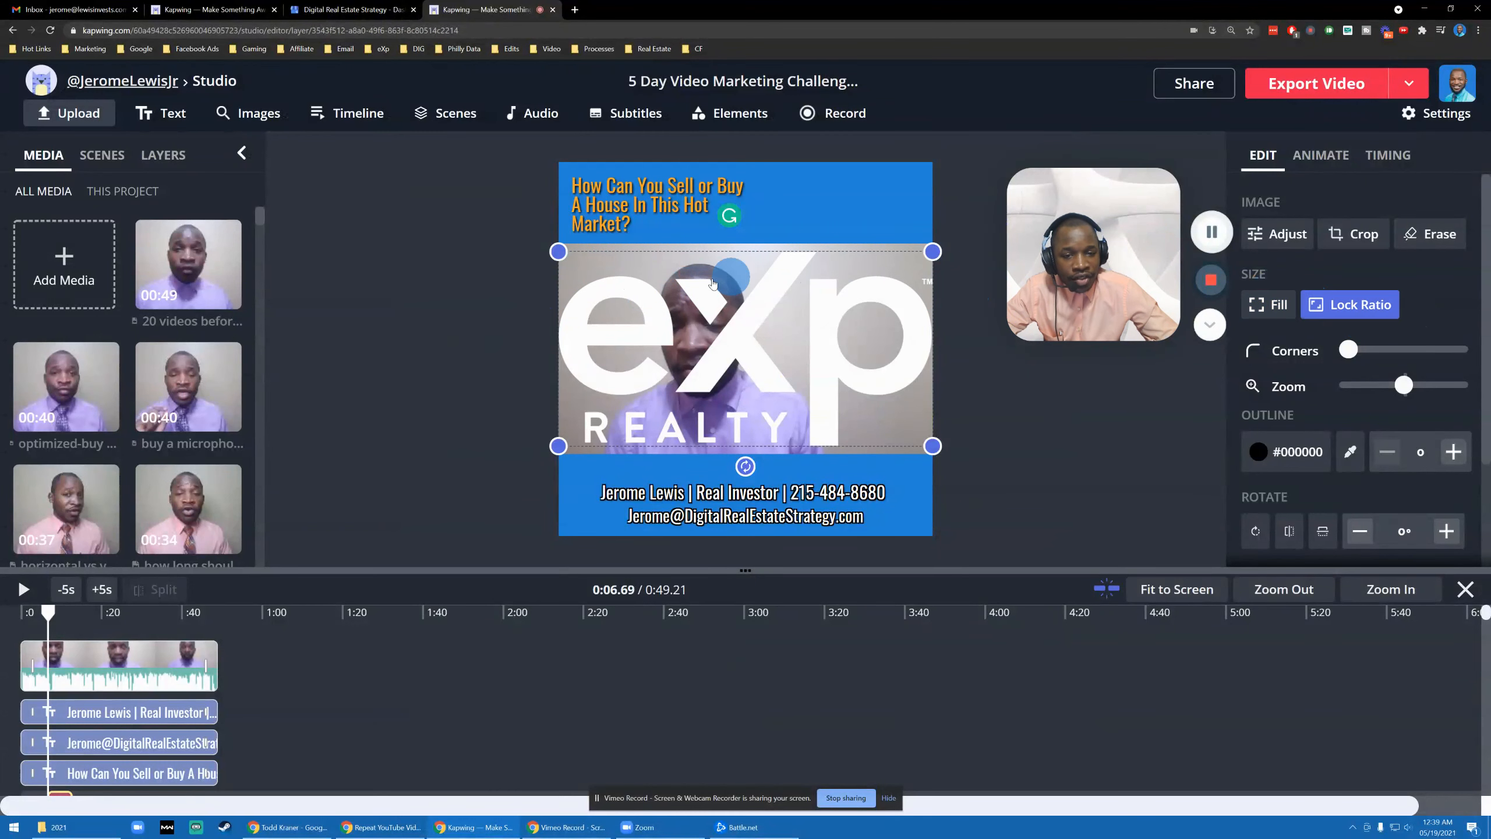
left_click_drag(559, 254, 840, 214)
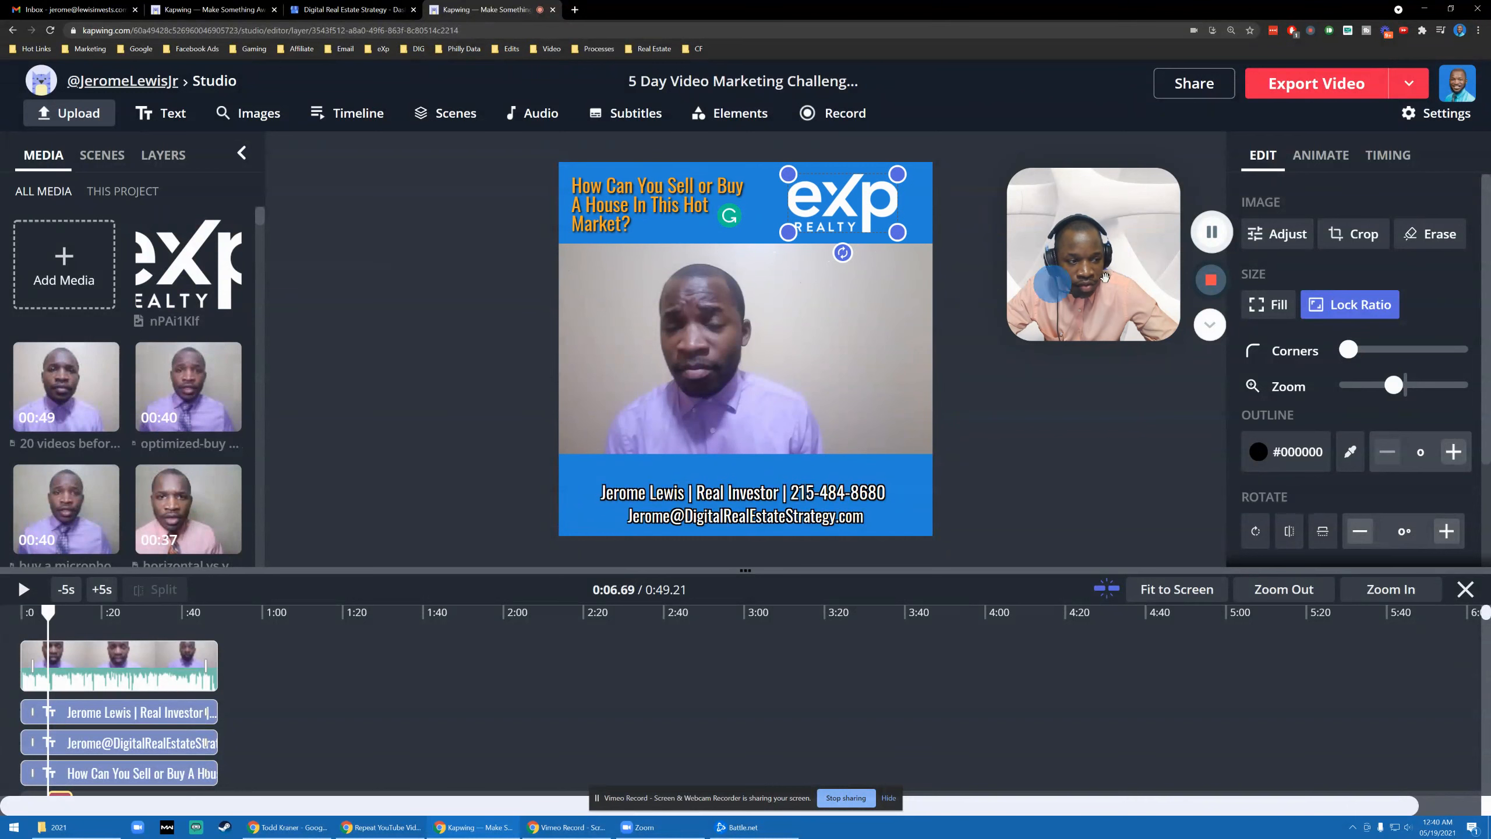
left_click(1280, 309)
left_click_drag(897, 232, 918, 231)
left_click(1350, 304)
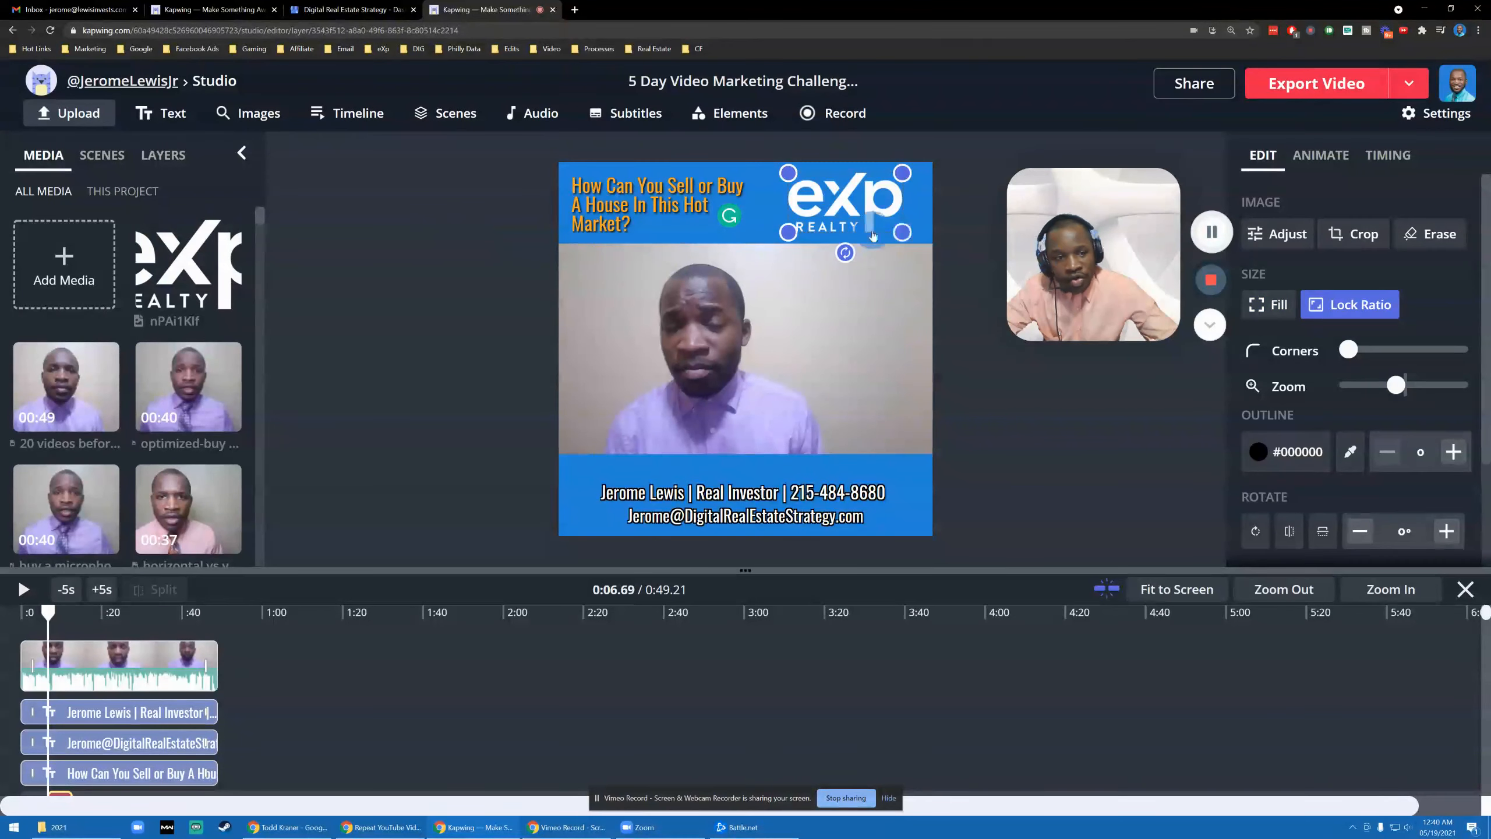
left_click(387, 240)
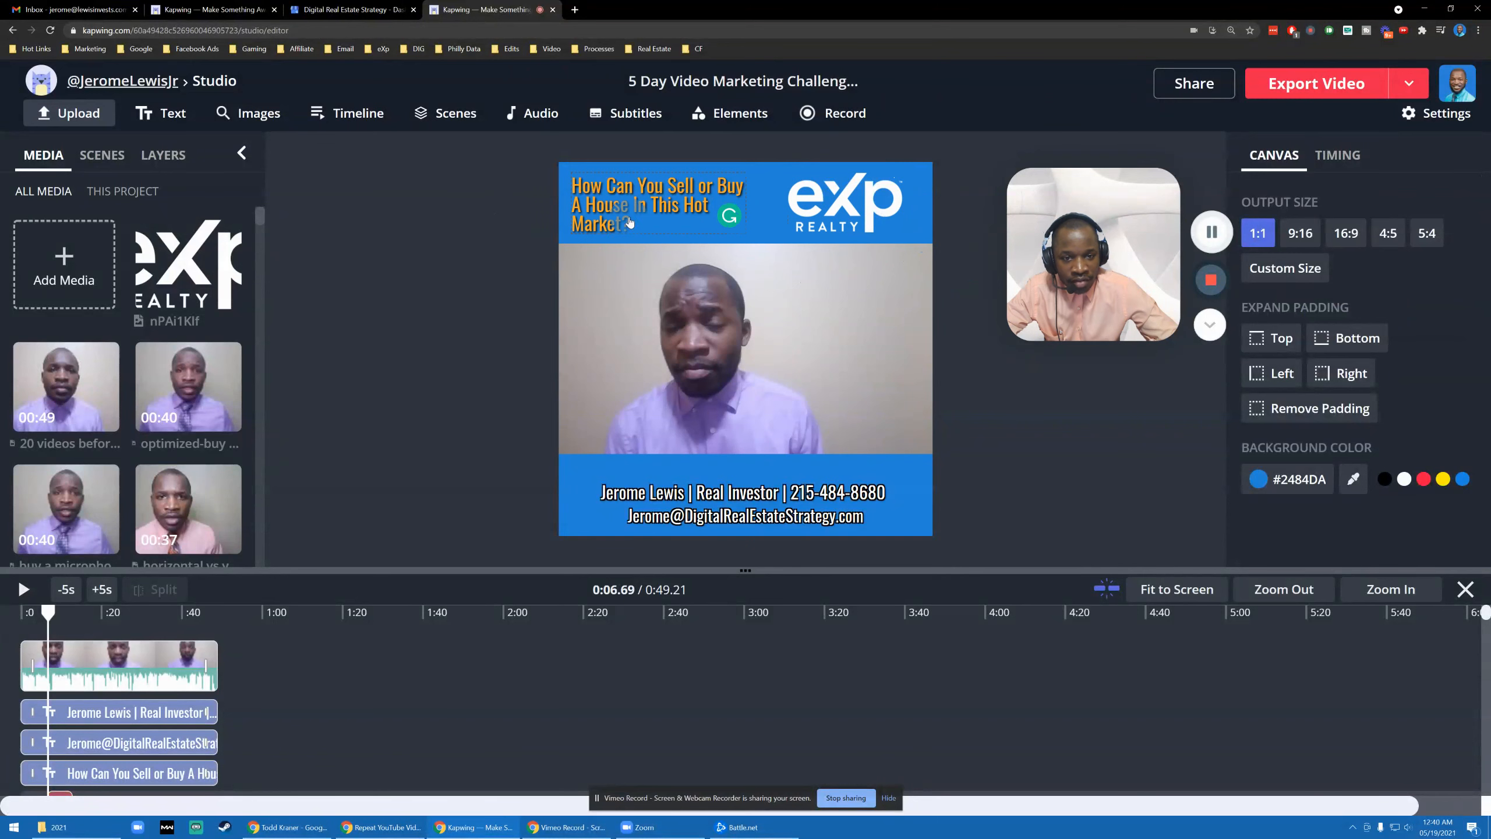
left_click(831, 216)
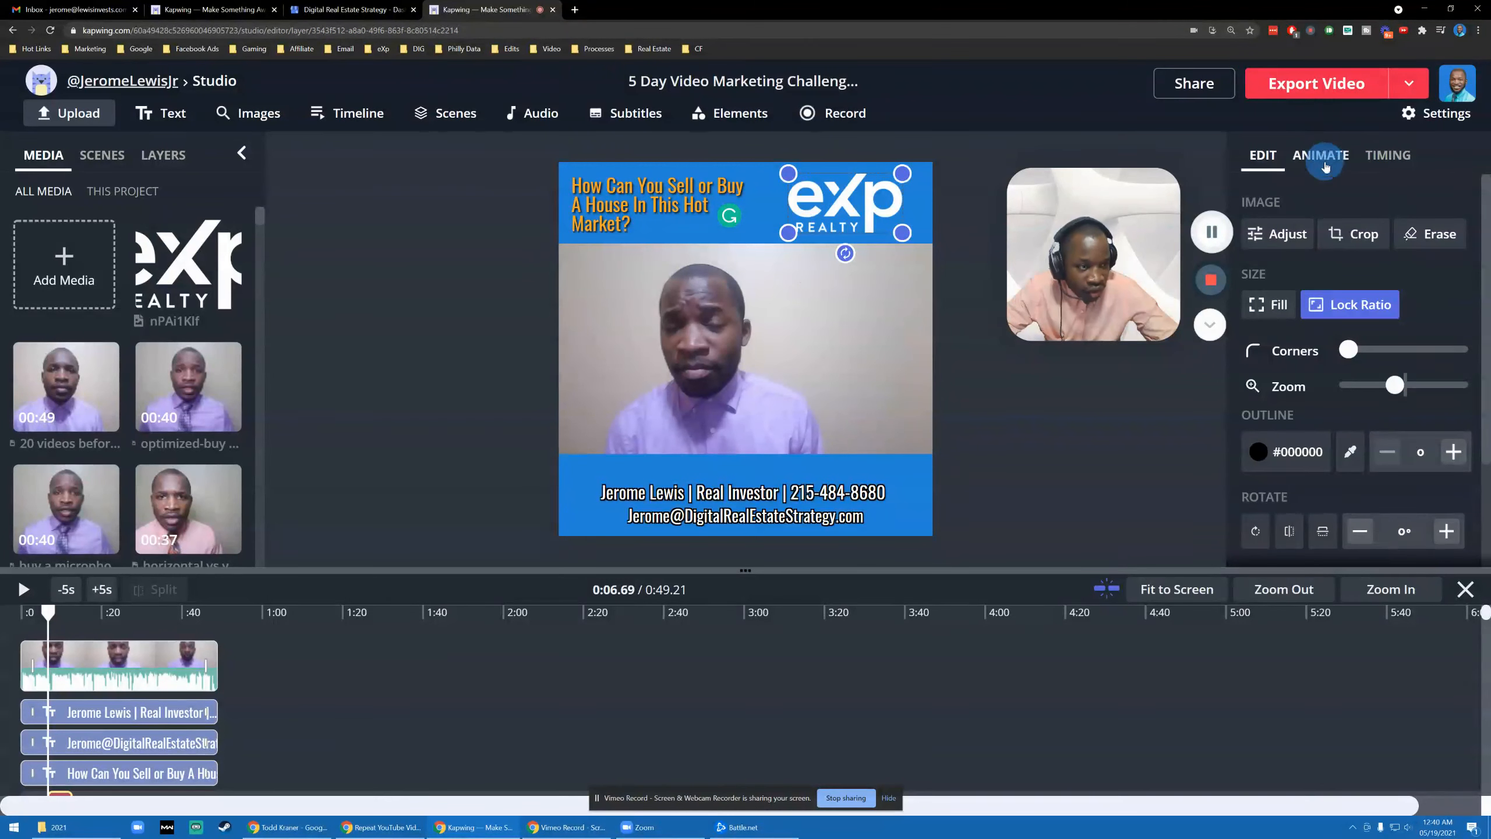
- Apply the Vibrate animation to the eXp logo
left_click(1325, 164)
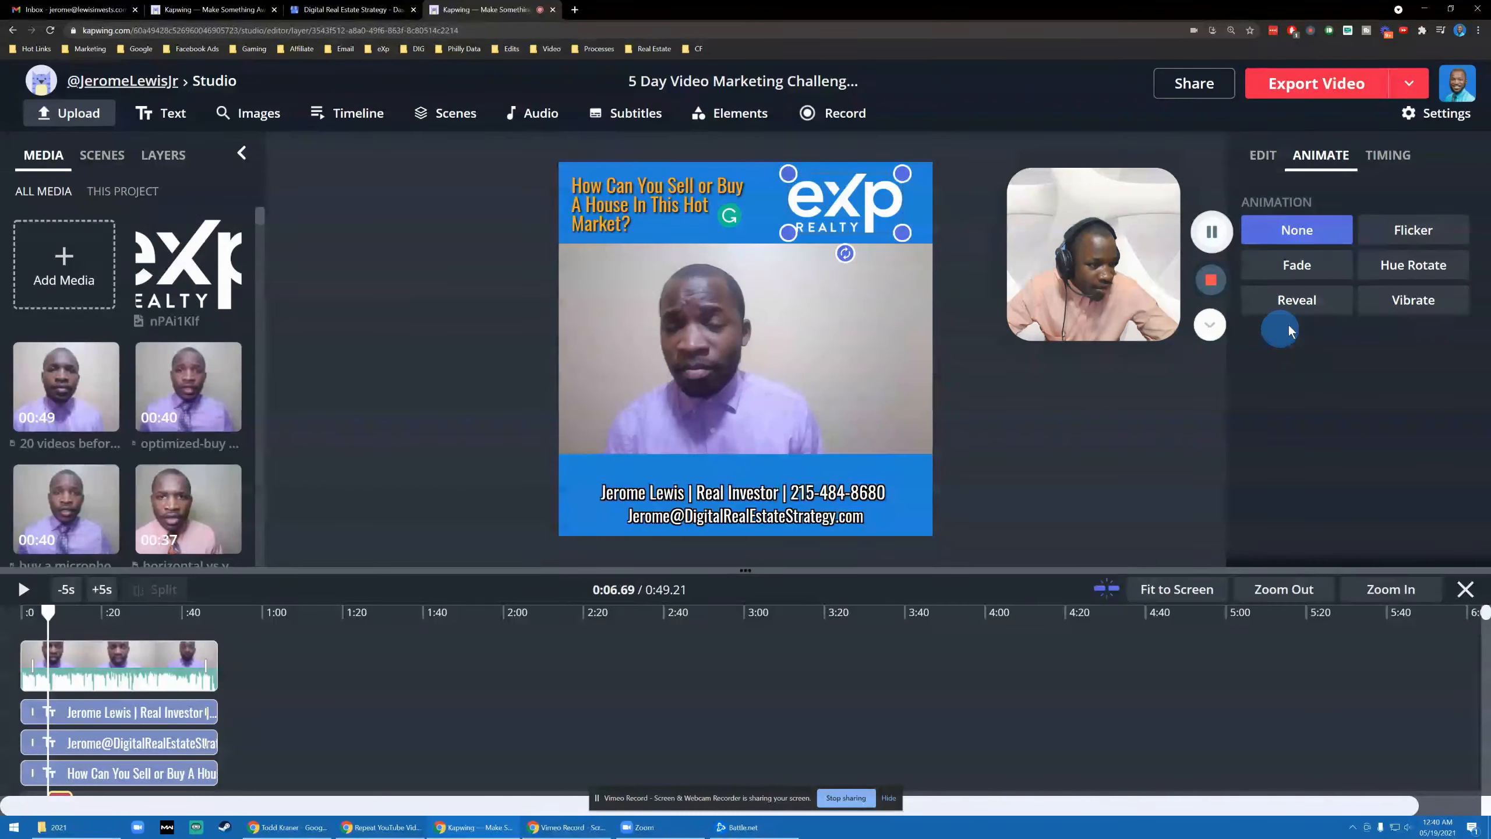
left_click(1399, 309)
left_click(420, 338)
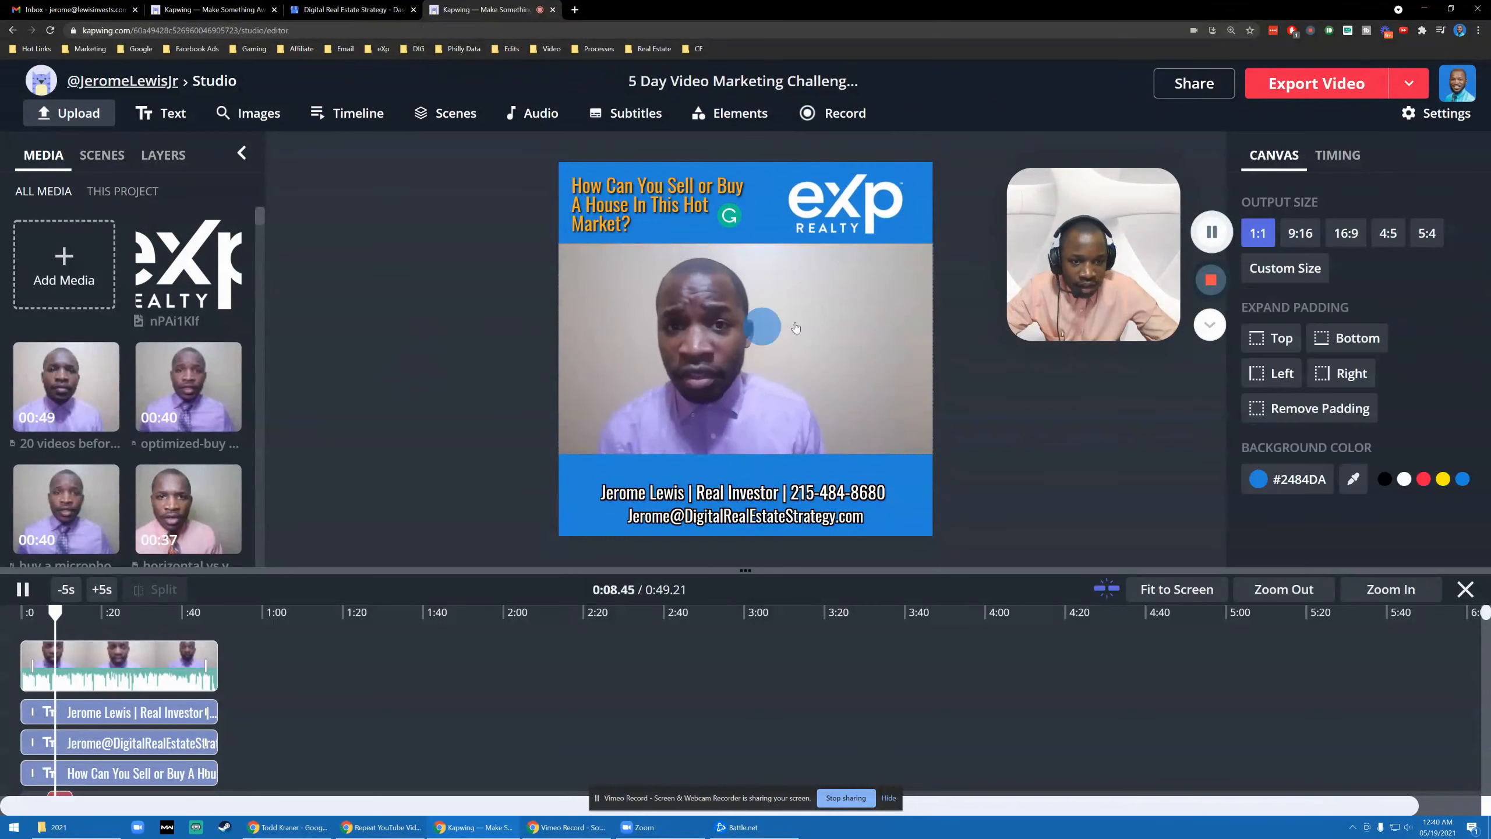
key("space")
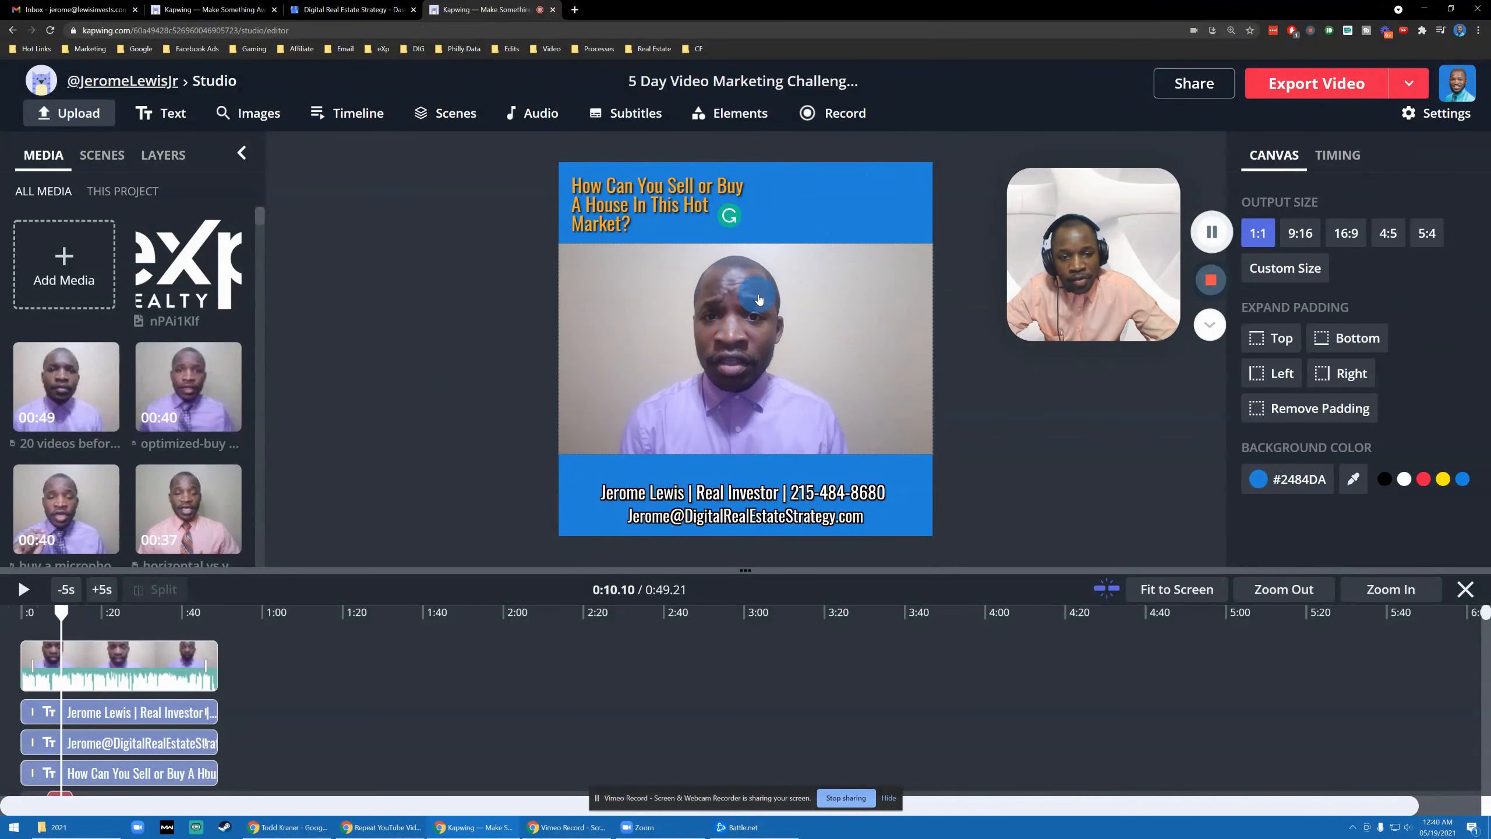
- Stretch the logo clip on the timeline to span the full 0:00–0:49
scroll(234, 630, "down", 3)
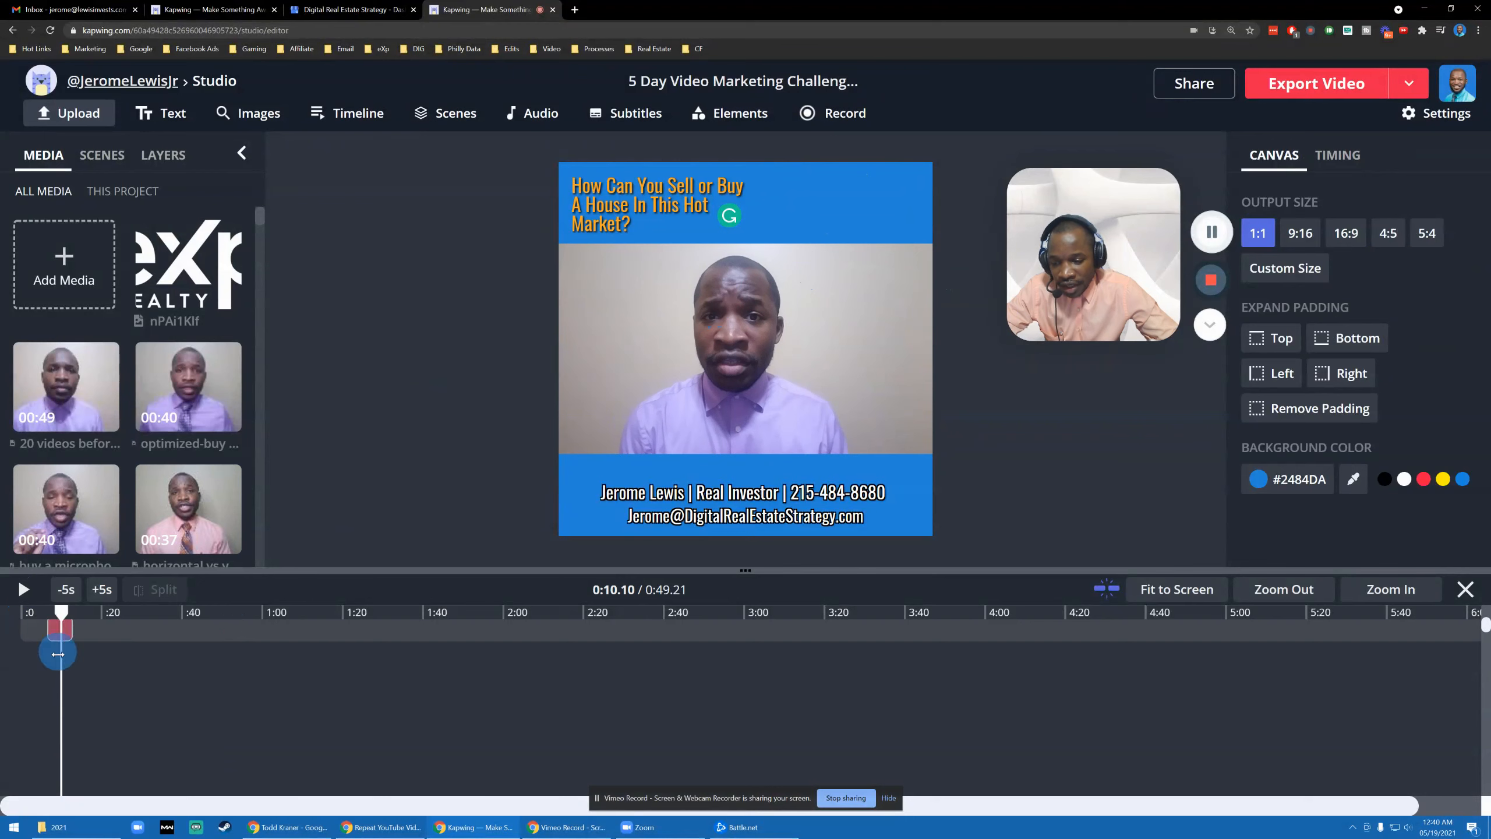
scroll(58, 654, "up", 2)
left_click(51, 746)
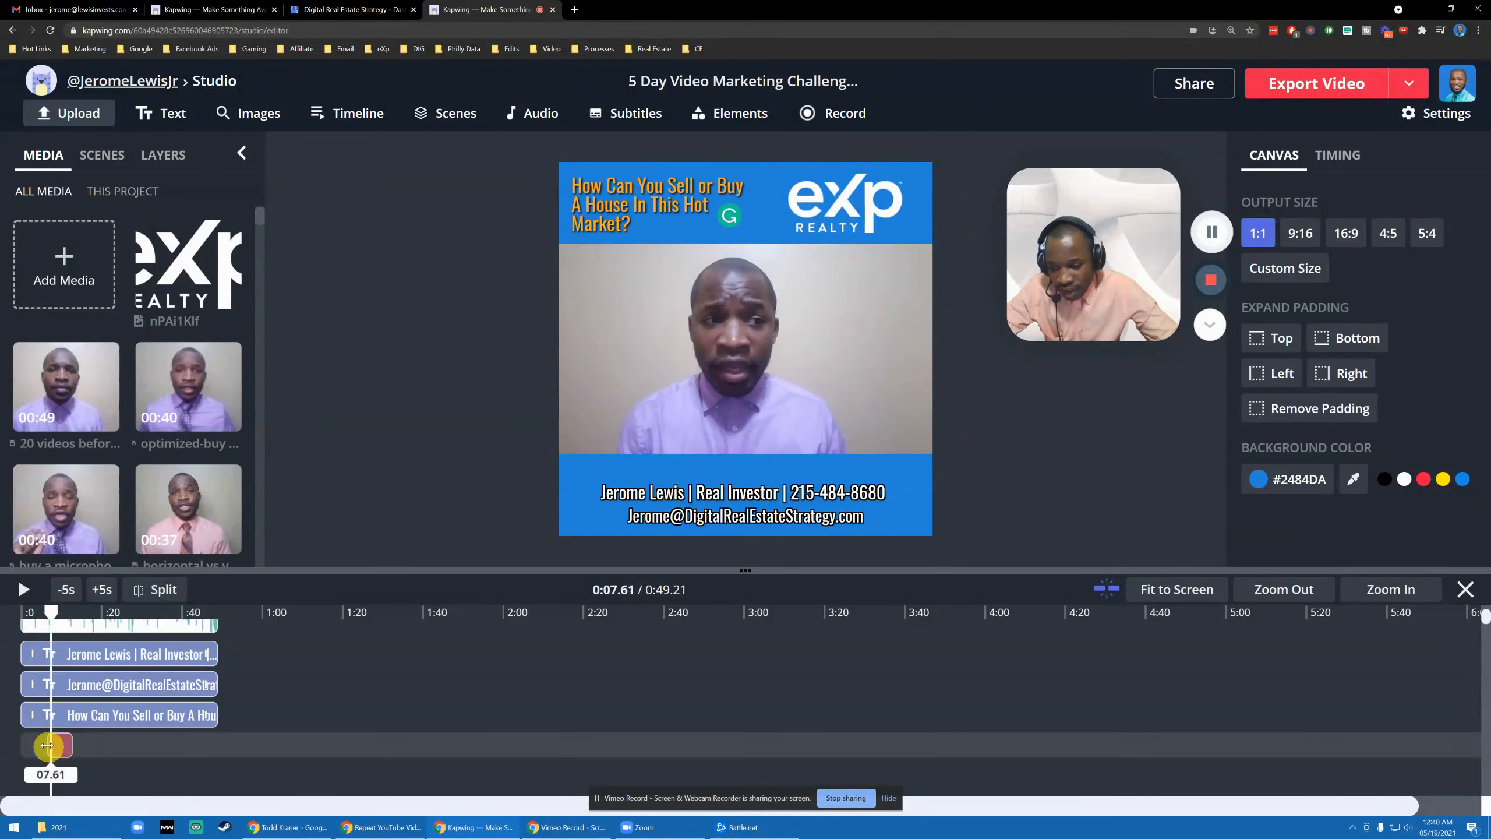
left_click_drag(47, 746, 2, 739)
left_click(58, 747)
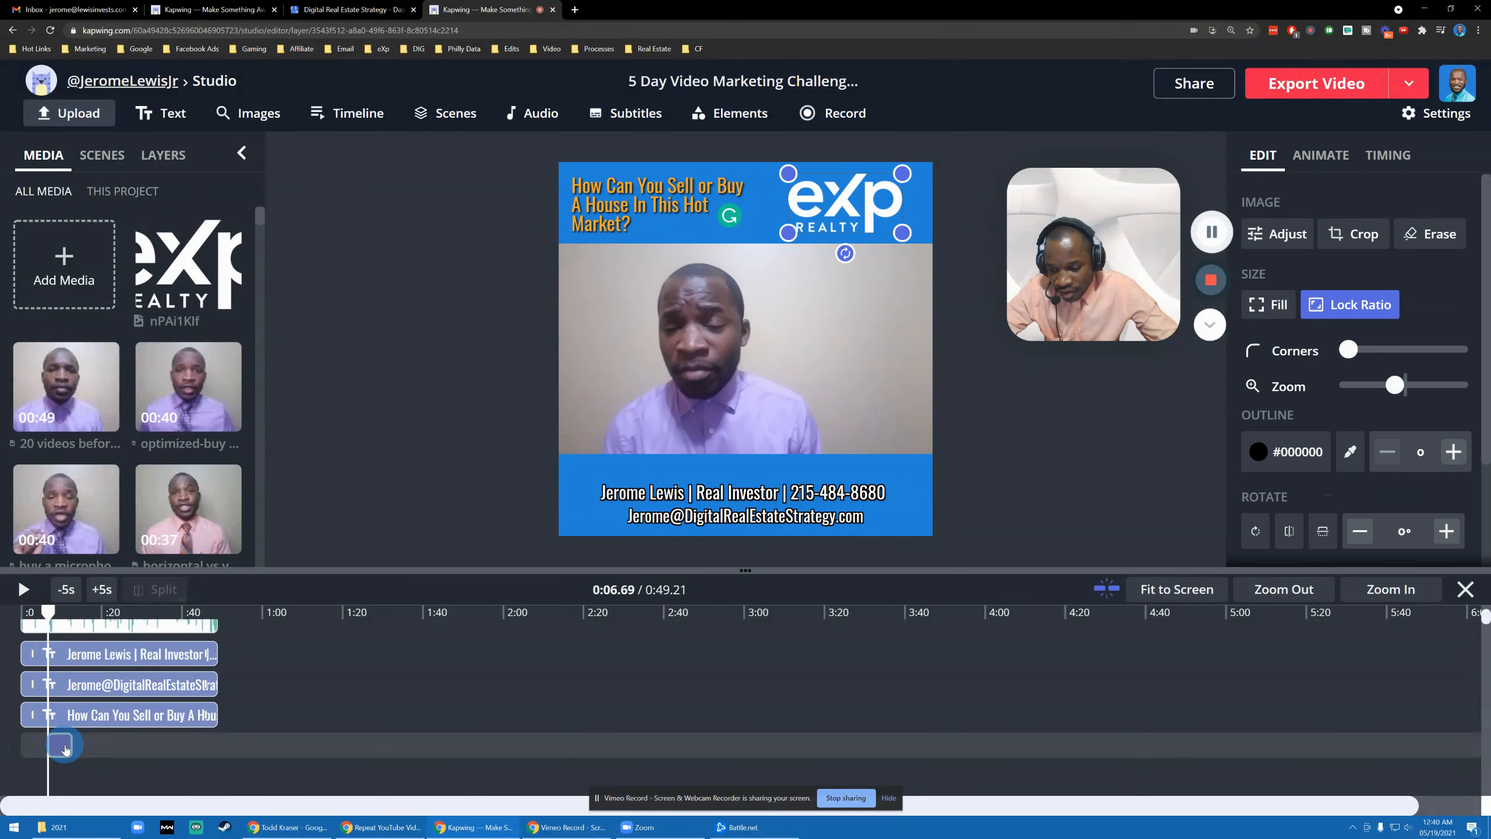
left_click_drag(69, 744, 216, 745)
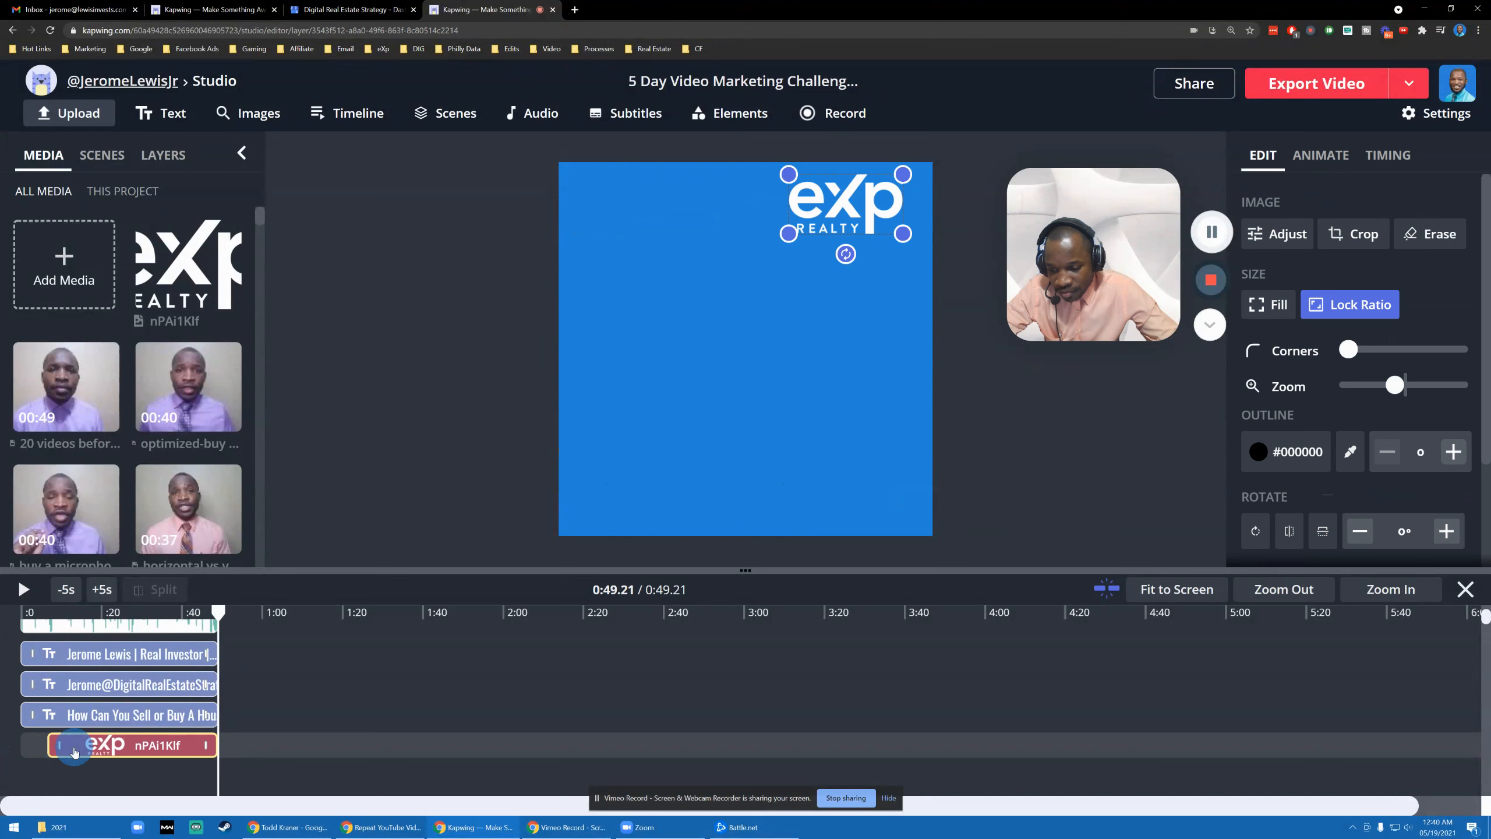
left_click_drag(53, 745, 2, 746)
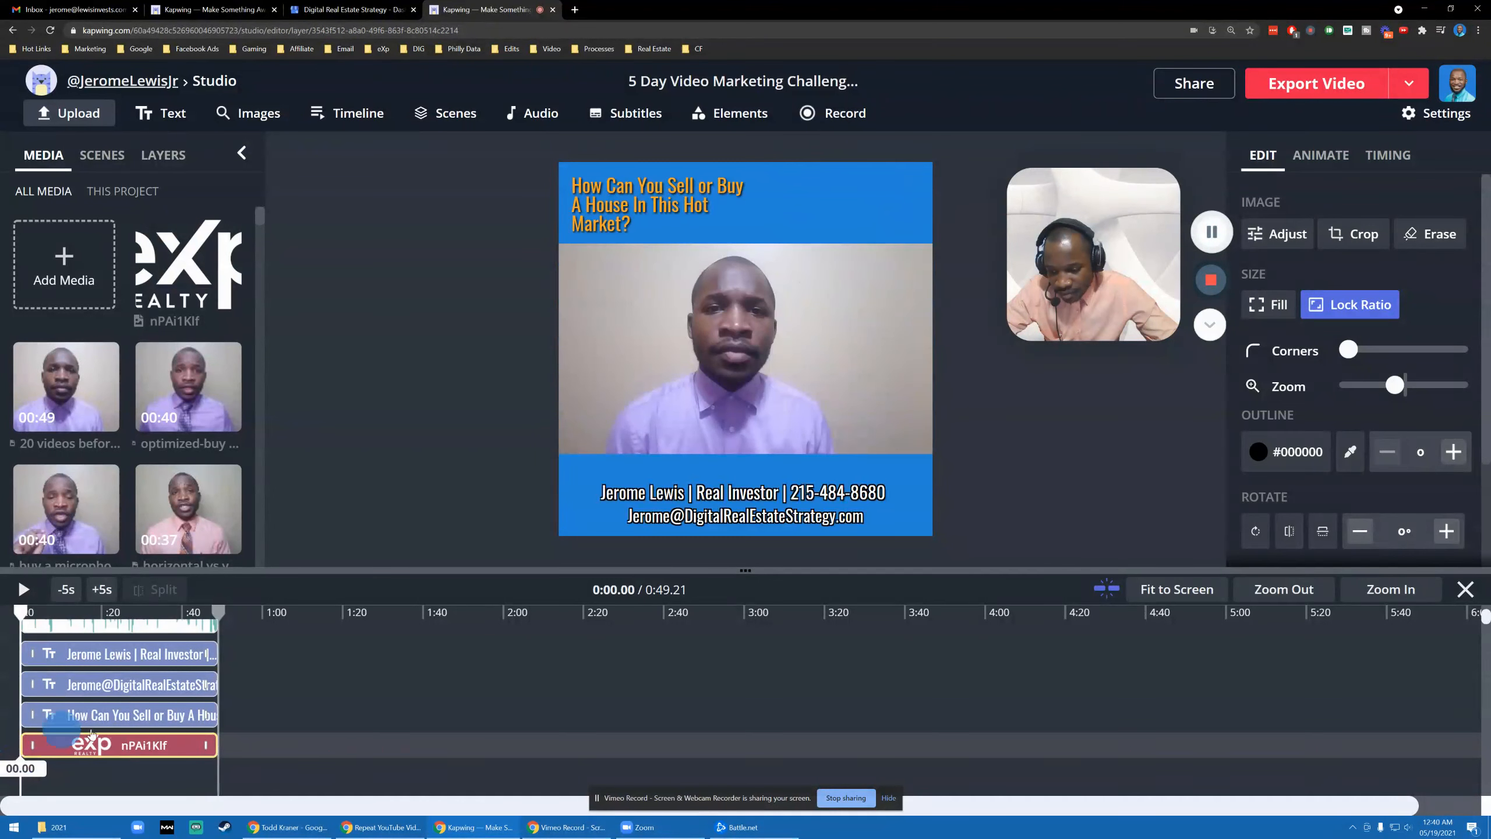
left_click(336, 389)
left_click(7, 622)
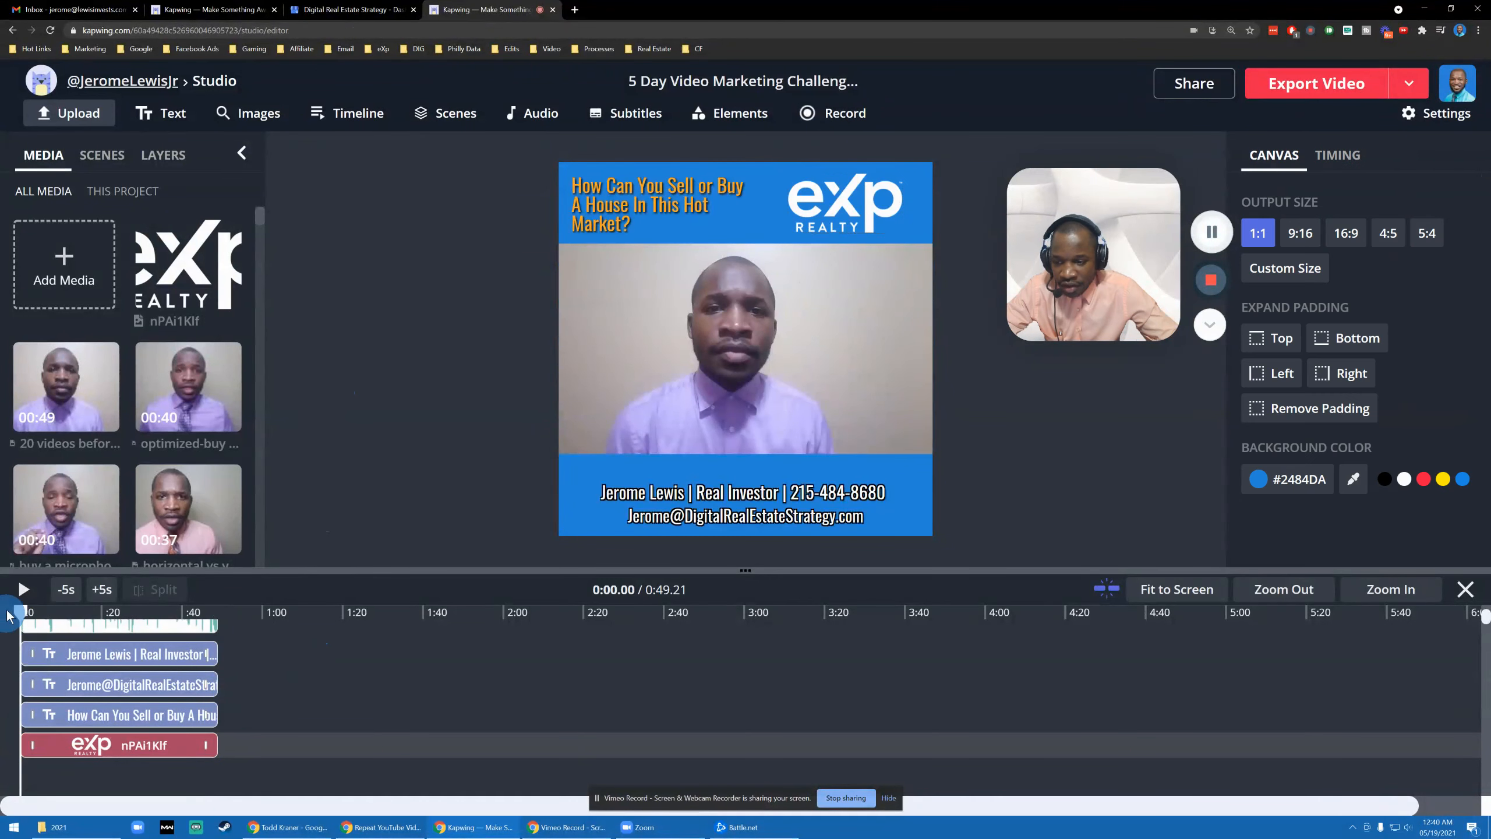
- Play the video from the beginning to preview the layout, then pause
left_click(21, 591)
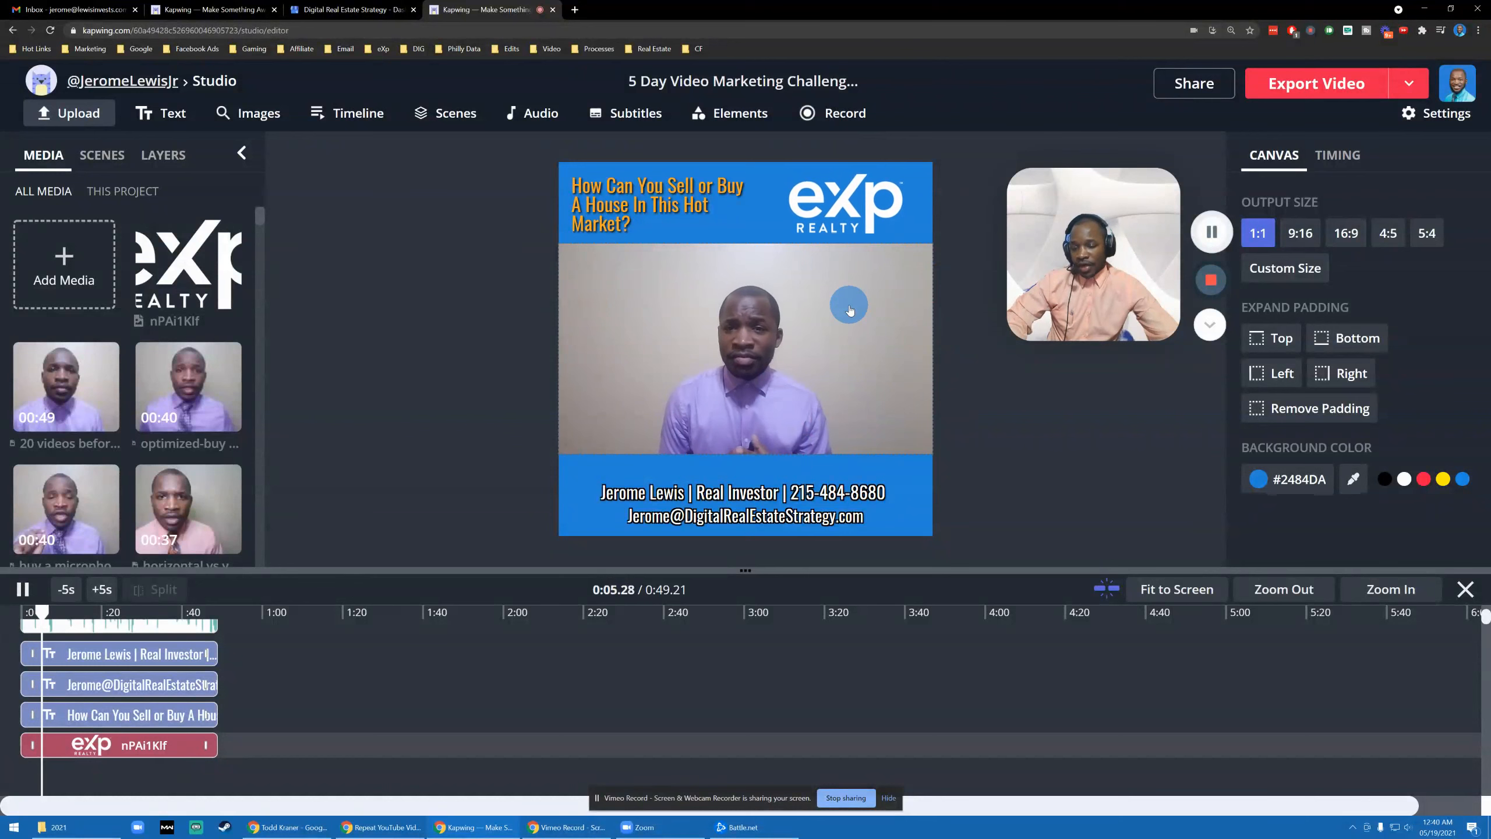
left_click(25, 605)
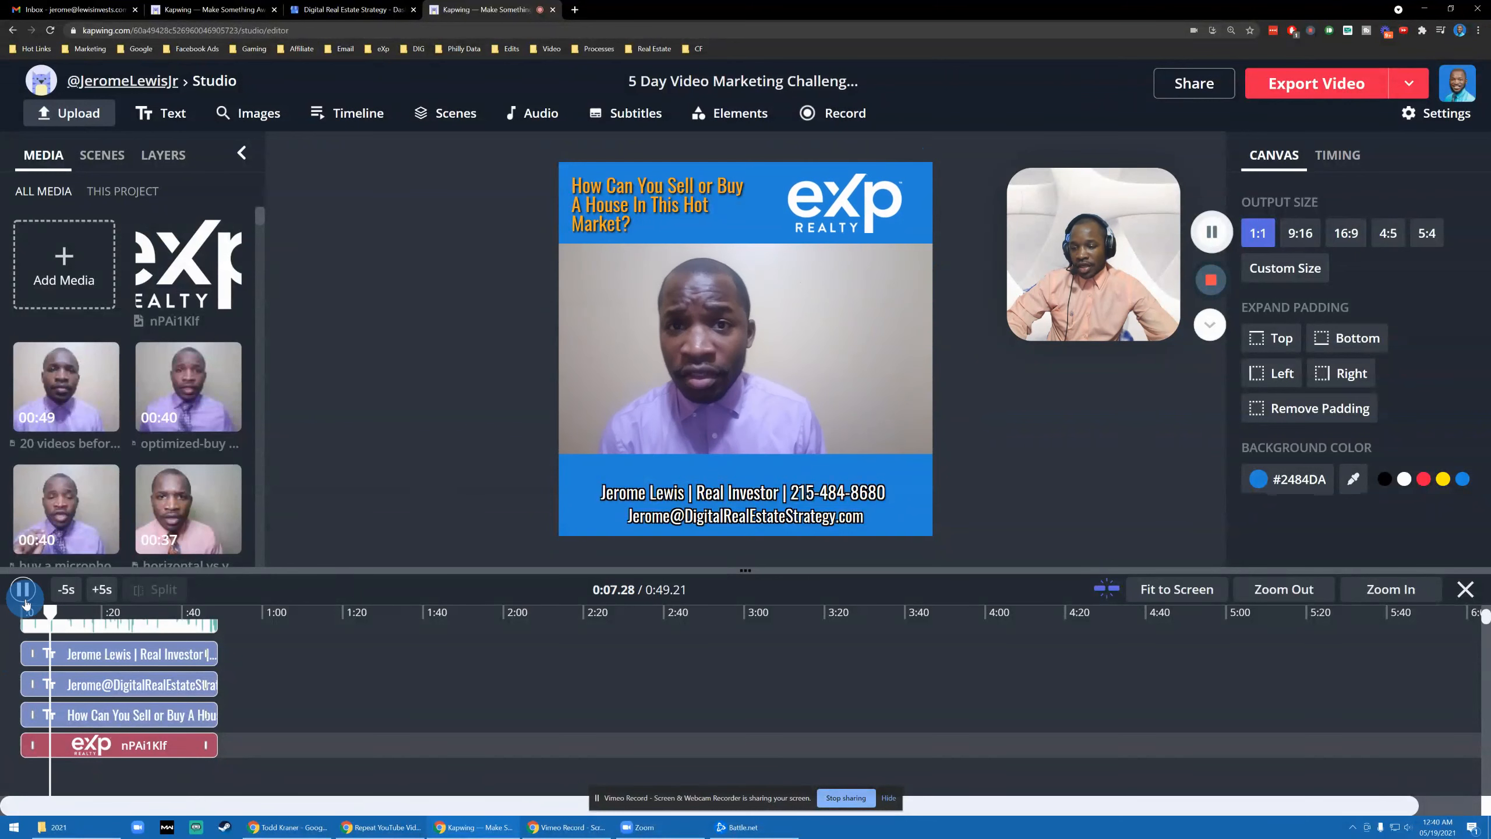
left_click(845, 326)
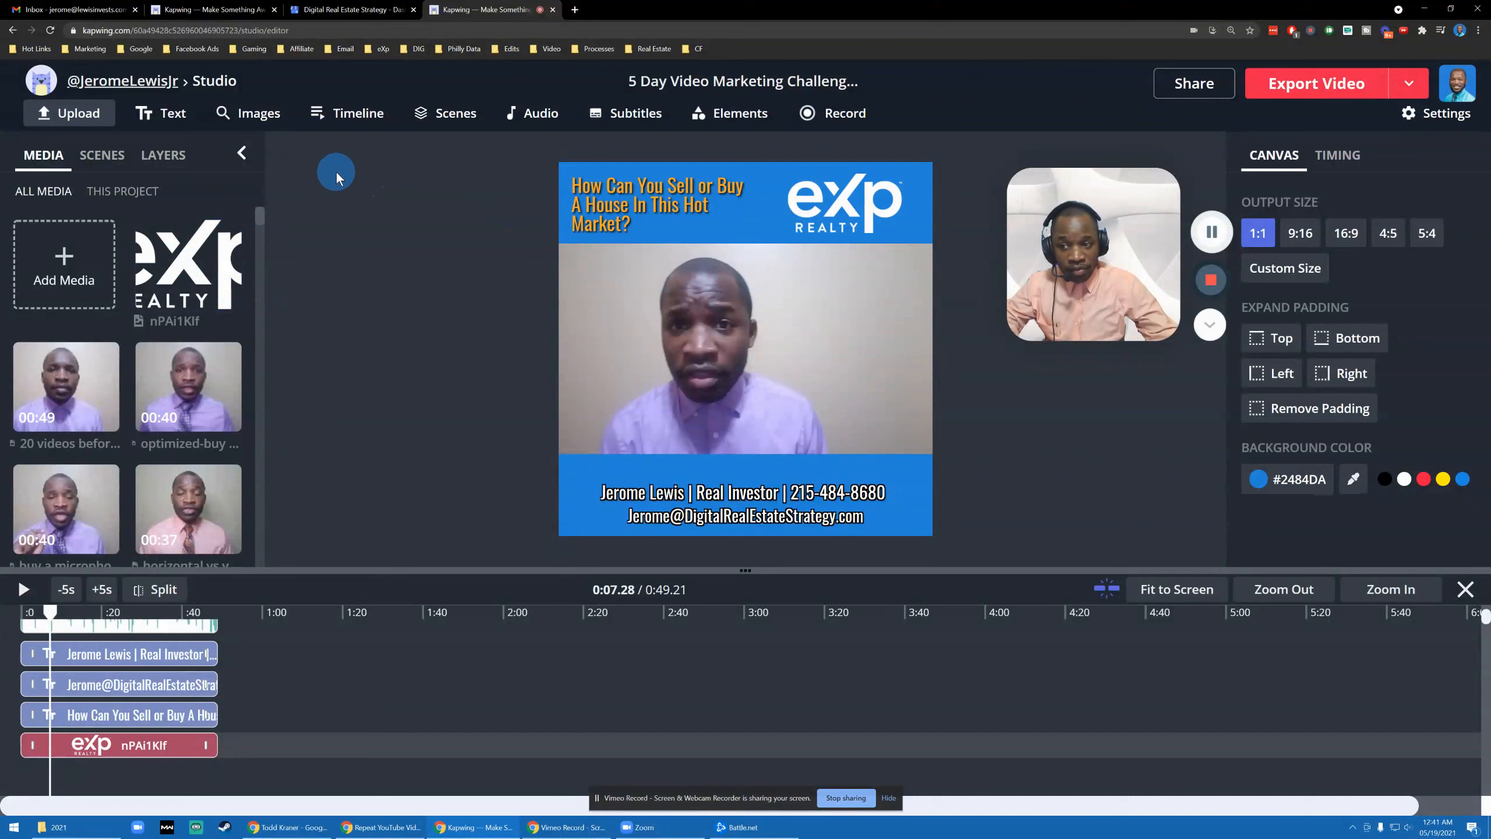
- Duplicate the 49s scene and delete the talking-head clip from the second copy
left_click(100, 153)
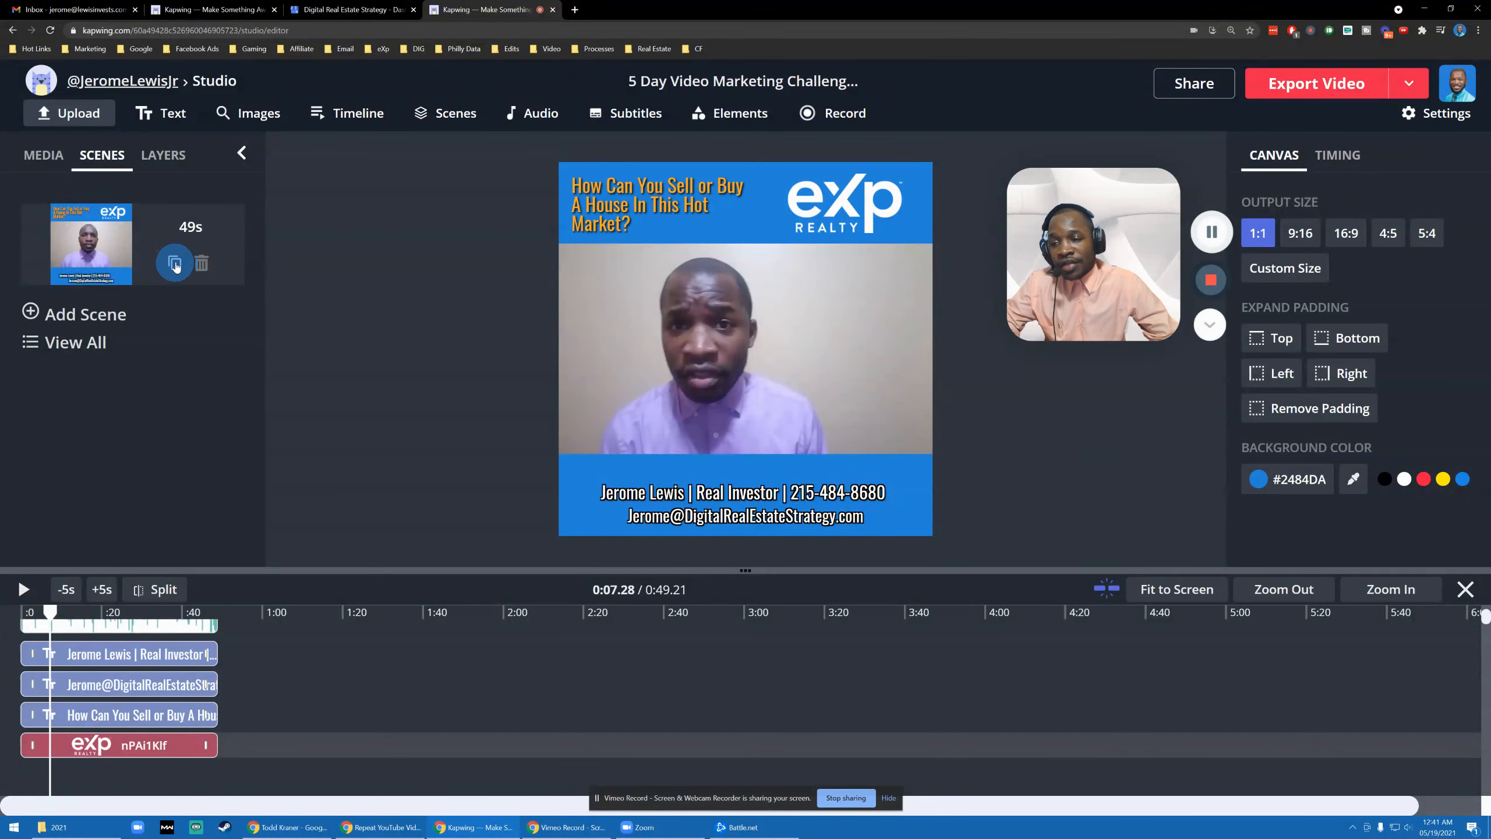
left_click(175, 265)
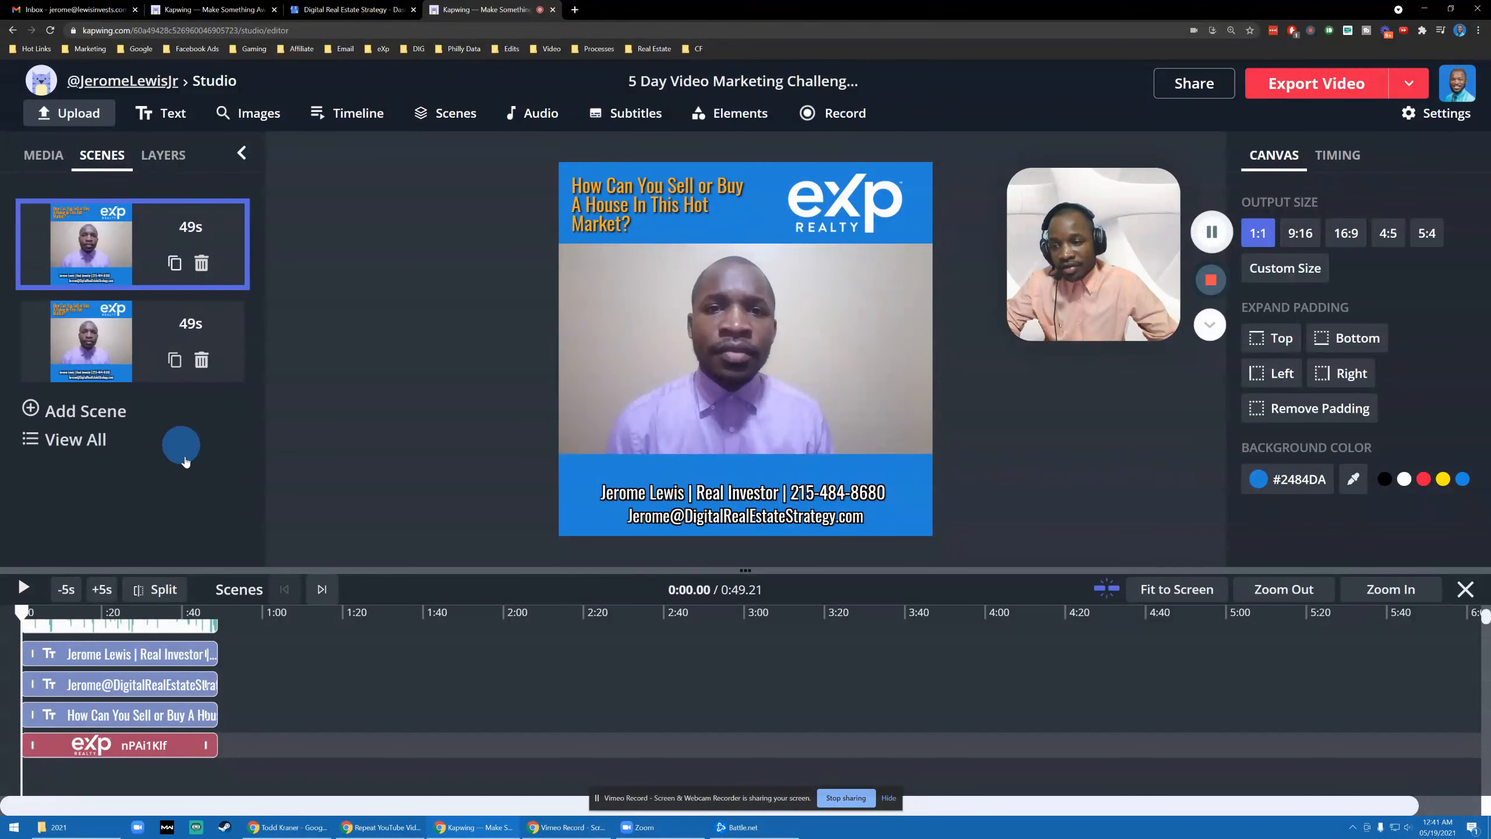
left_click(109, 343)
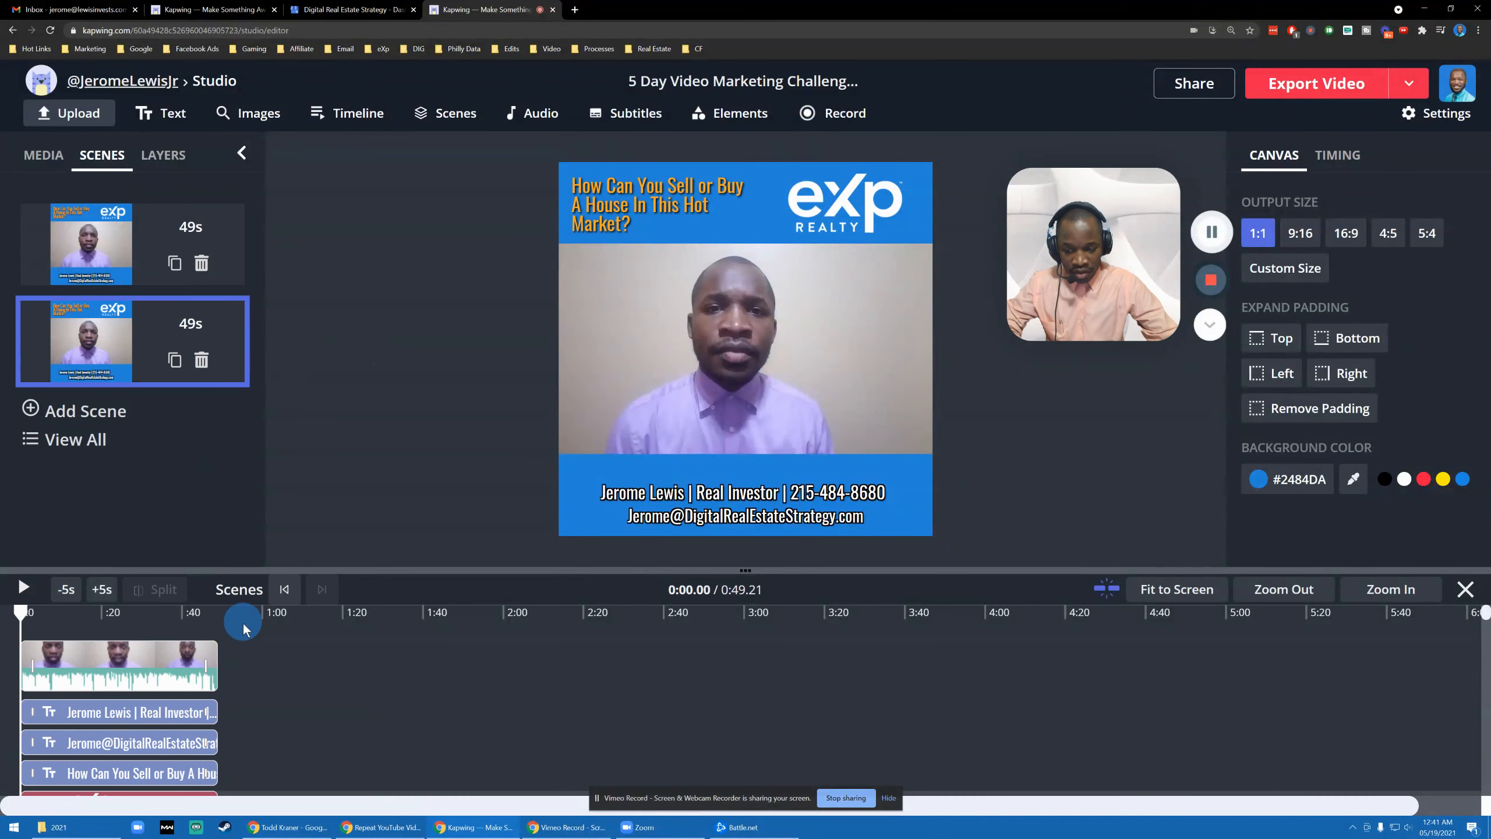
left_click(170, 663)
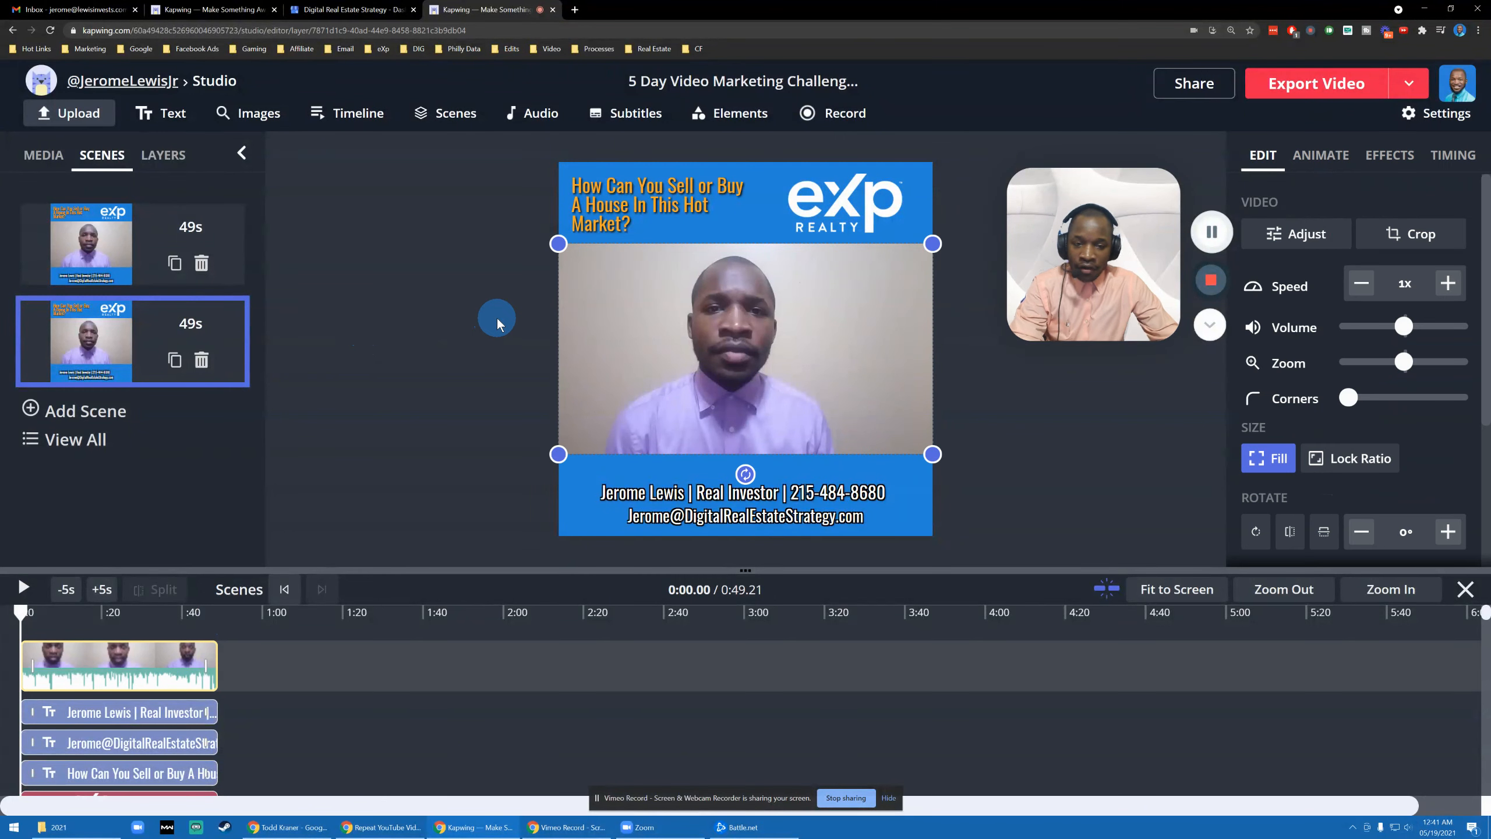
key("Delete")
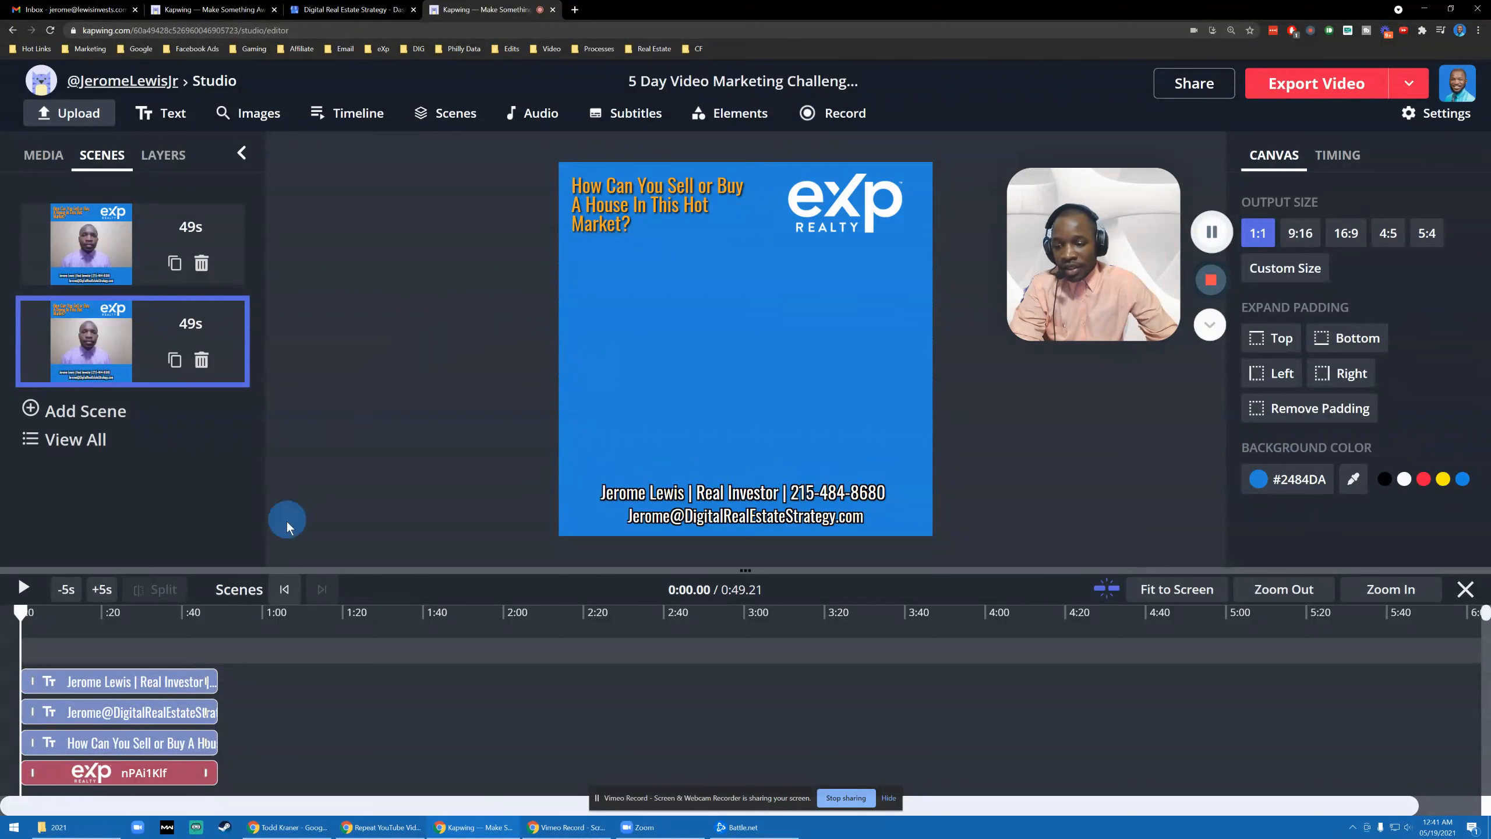
- Add the 0:37 pink-shirt talking-head clip from Media to the second scene
left_click(50, 160)
scroll(192, 398, "down", 2)
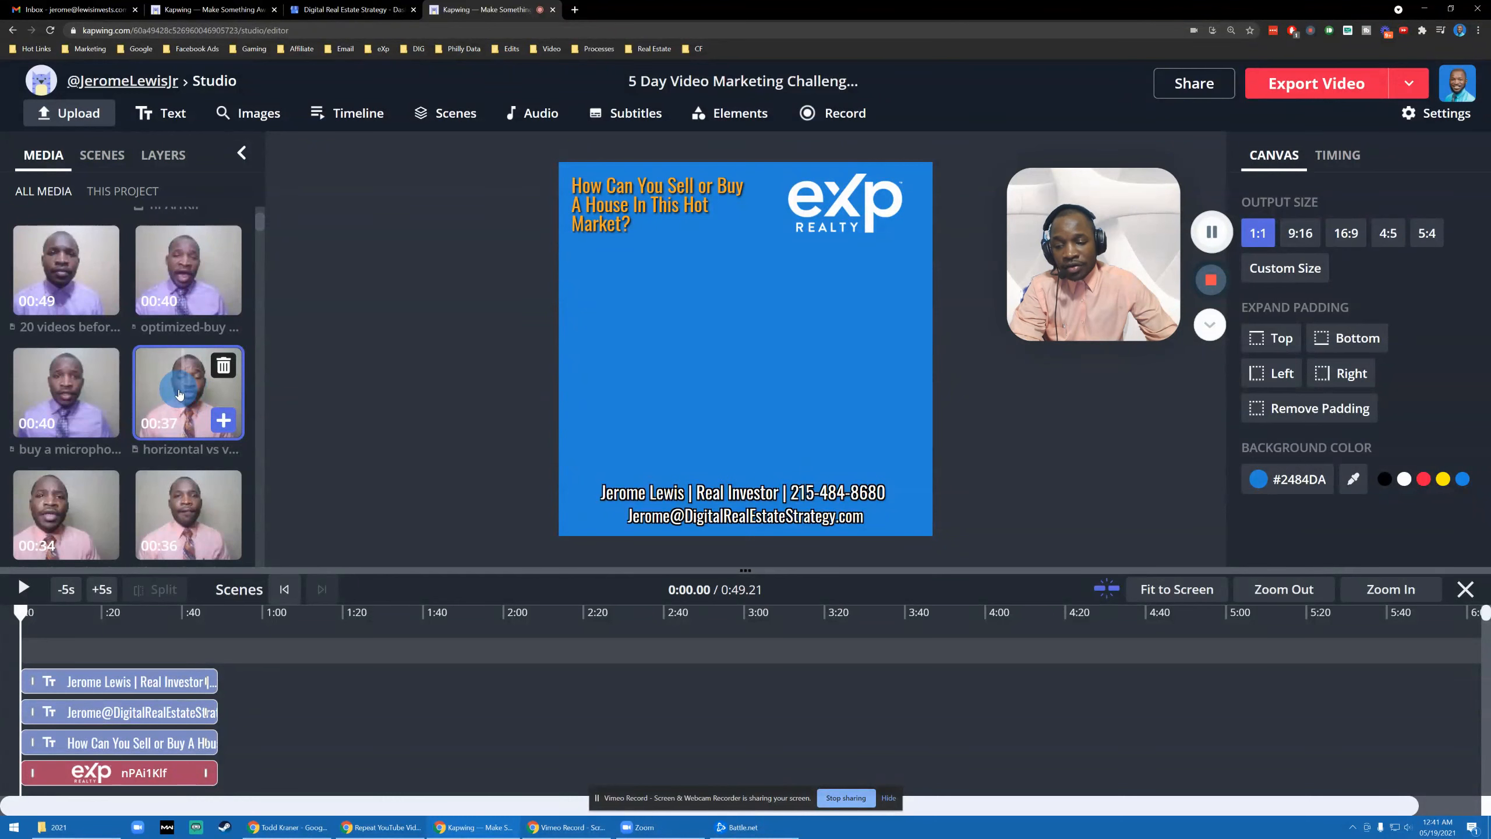
left_click(179, 393)
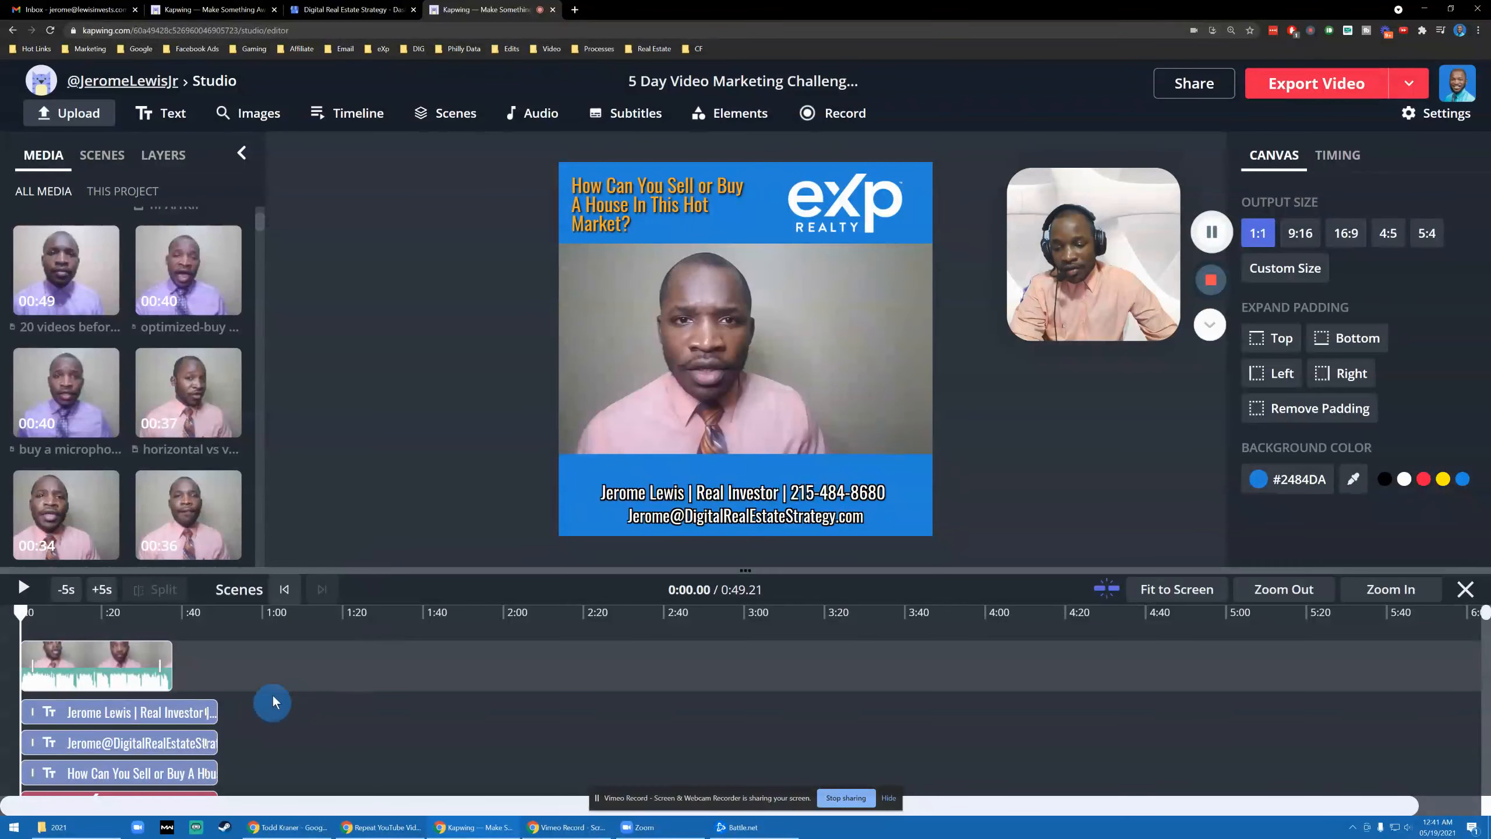
scroll(258, 690, "down", 1)
scroll(241, 669, "up", 1)
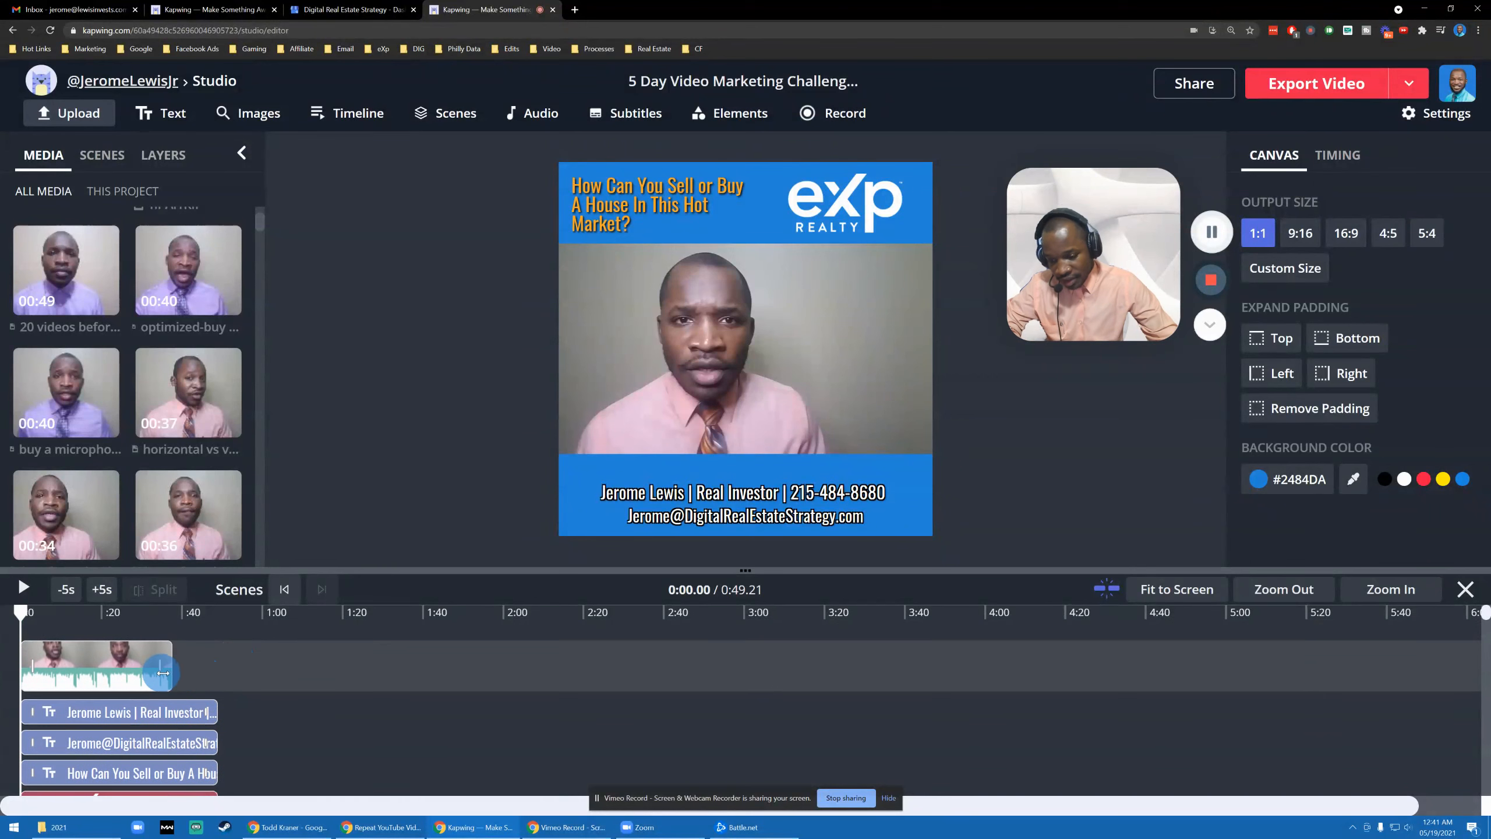
- Trim the name text track so it ends with the new clip at 37.85
left_click(164, 672)
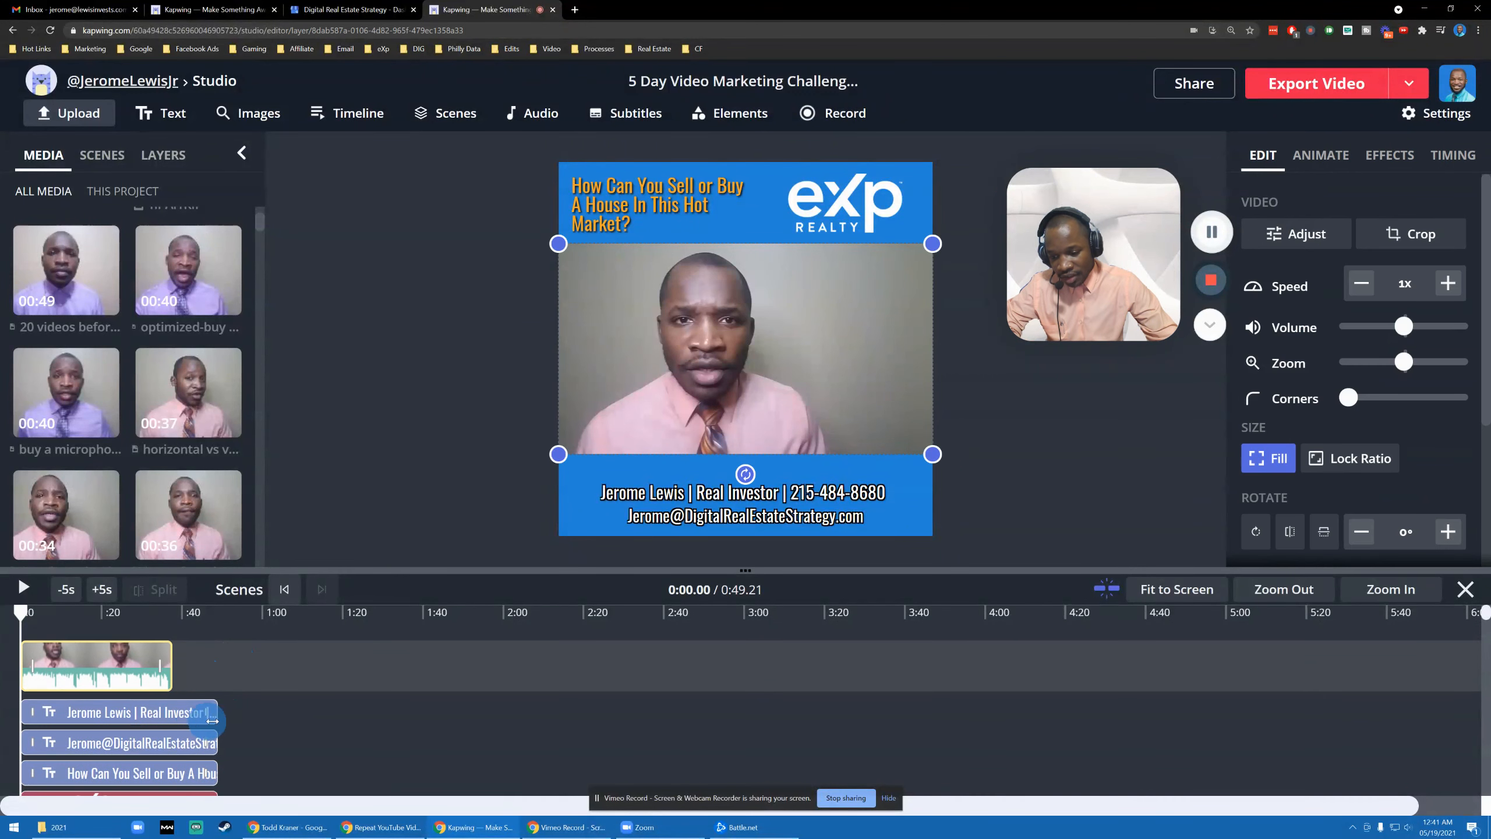
left_click_drag(214, 711, 161, 739)
scroll(208, 699, "down", 3)
scroll(207, 689, "up", 2)
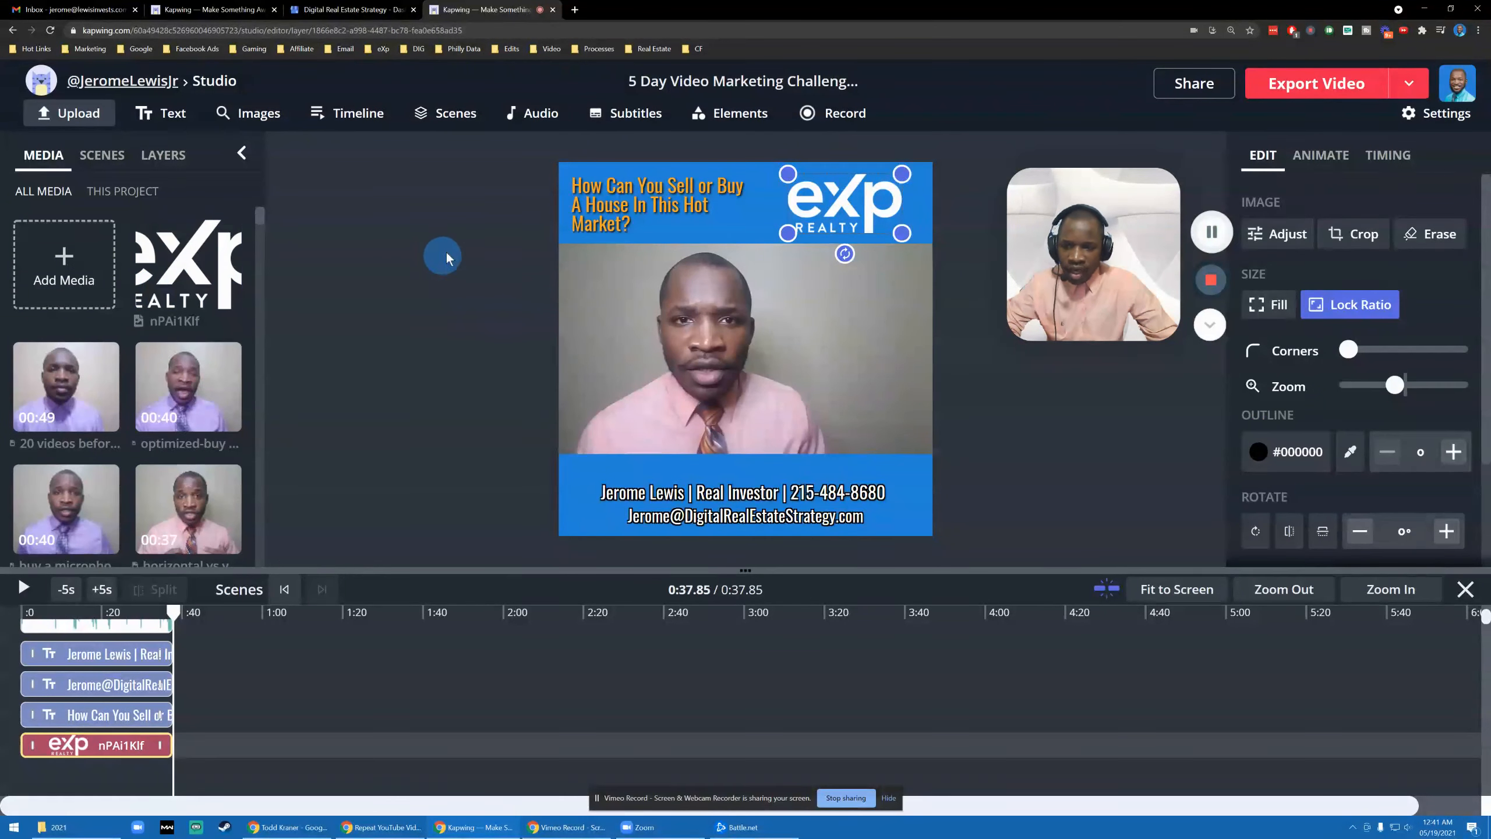
- Compare the first and second scenes in the Scenes list
left_click(162, 155)
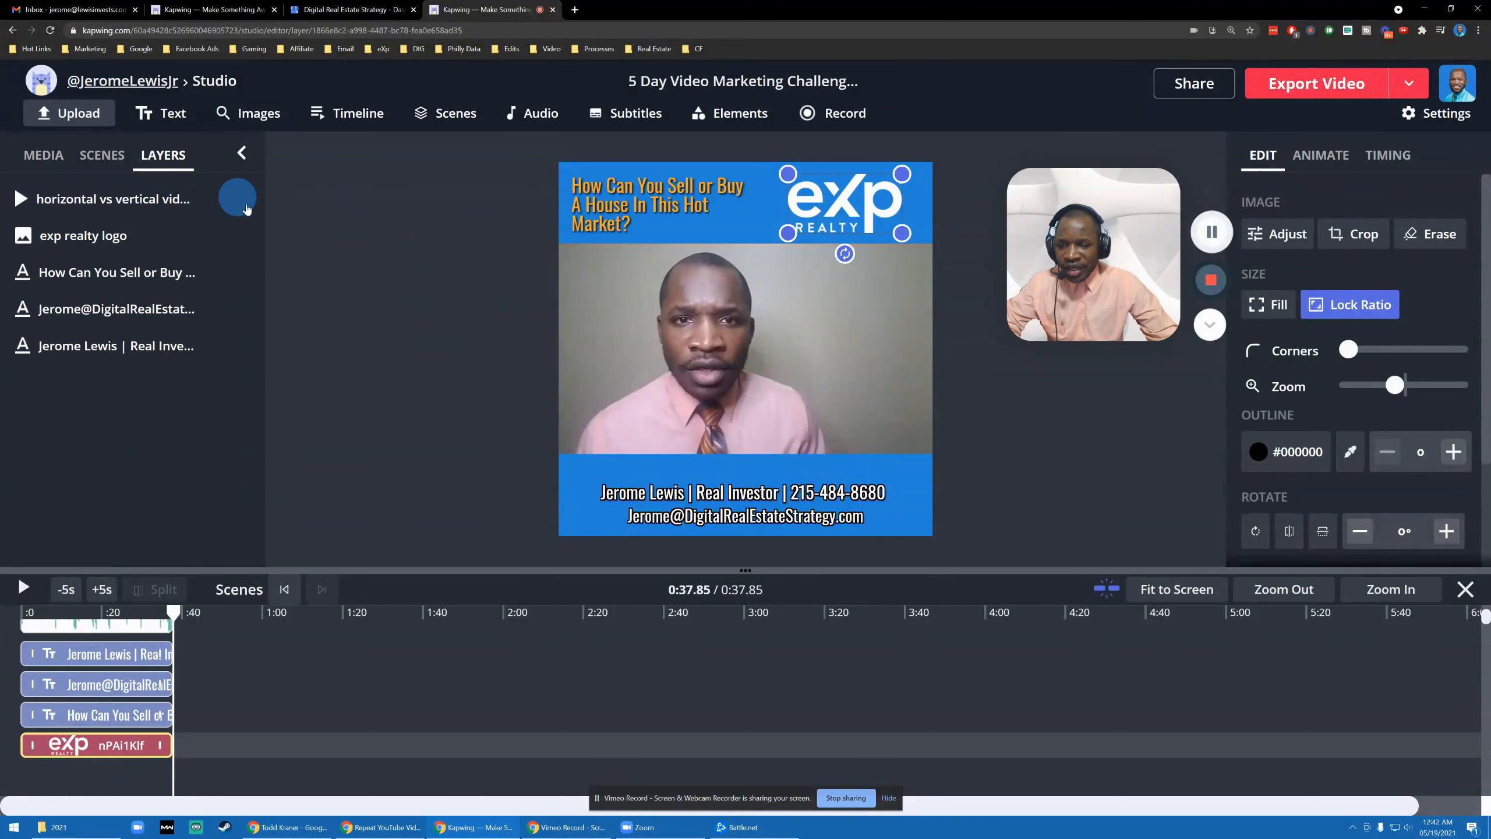
left_click(106, 167)
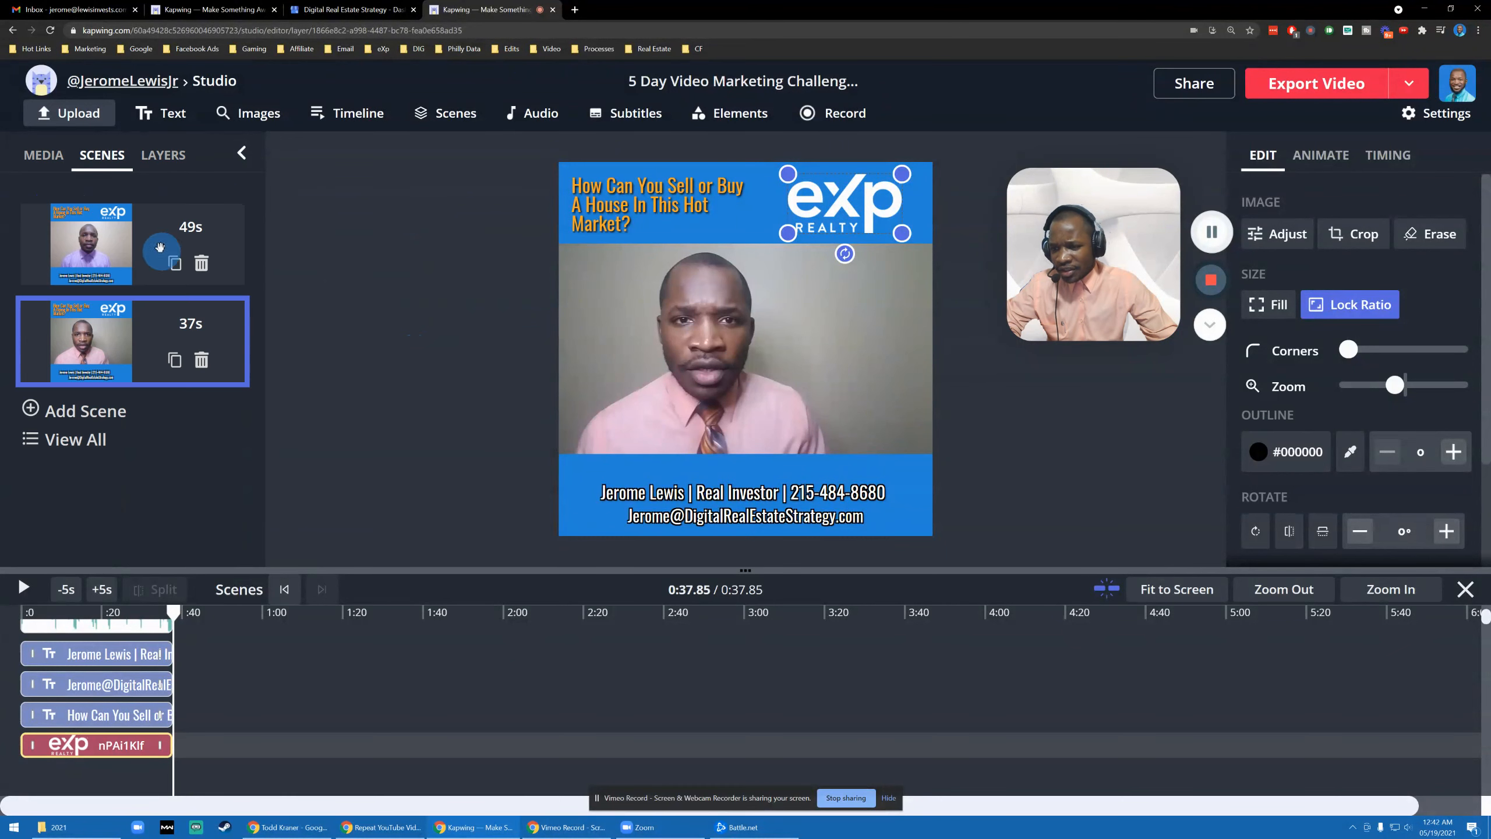
left_click(31, 238)
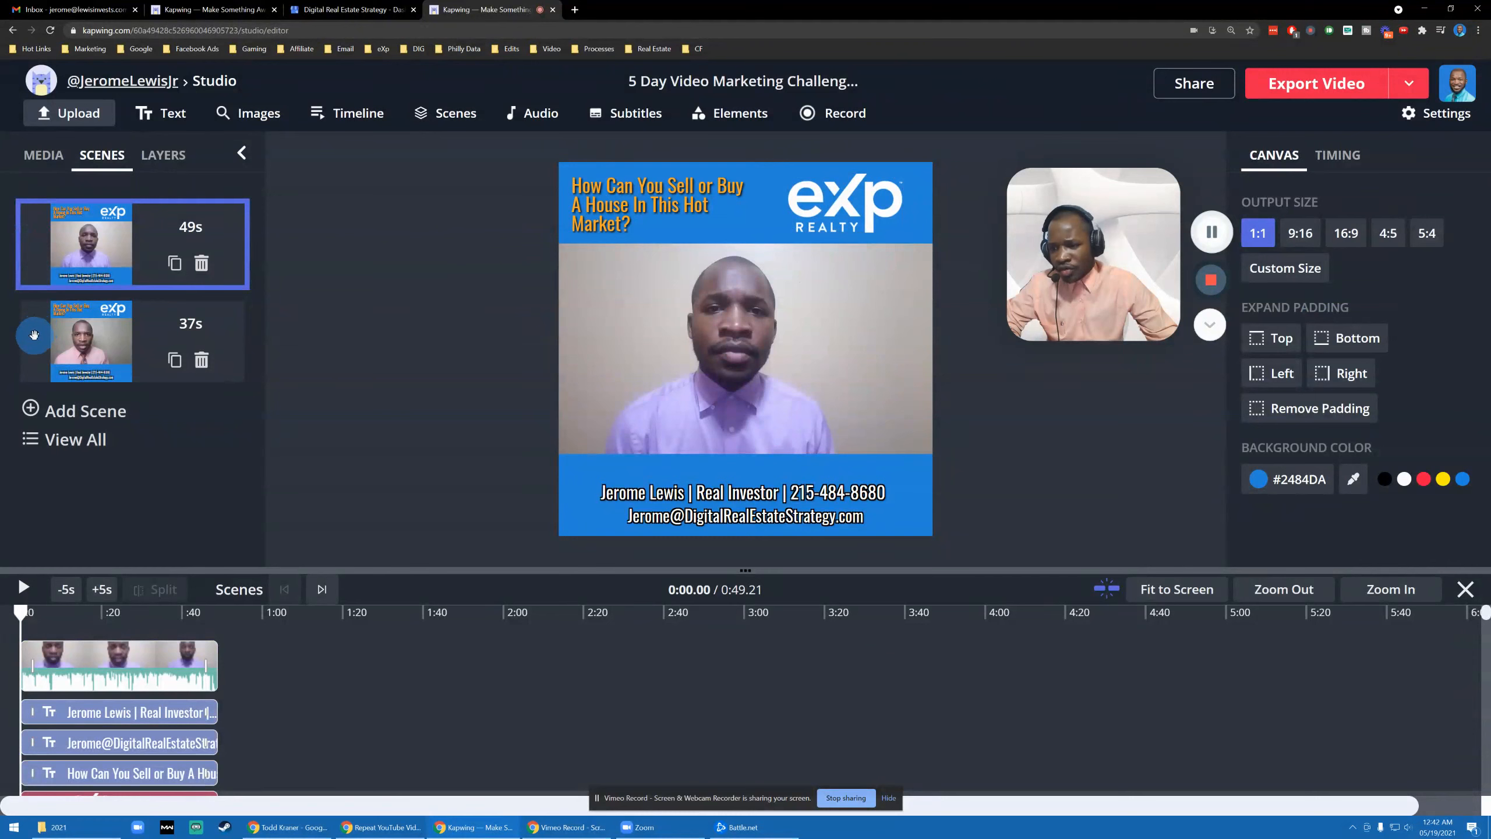
left_click(33, 332)
left_click(32, 245)
left_click(41, 341)
left_click(29, 237)
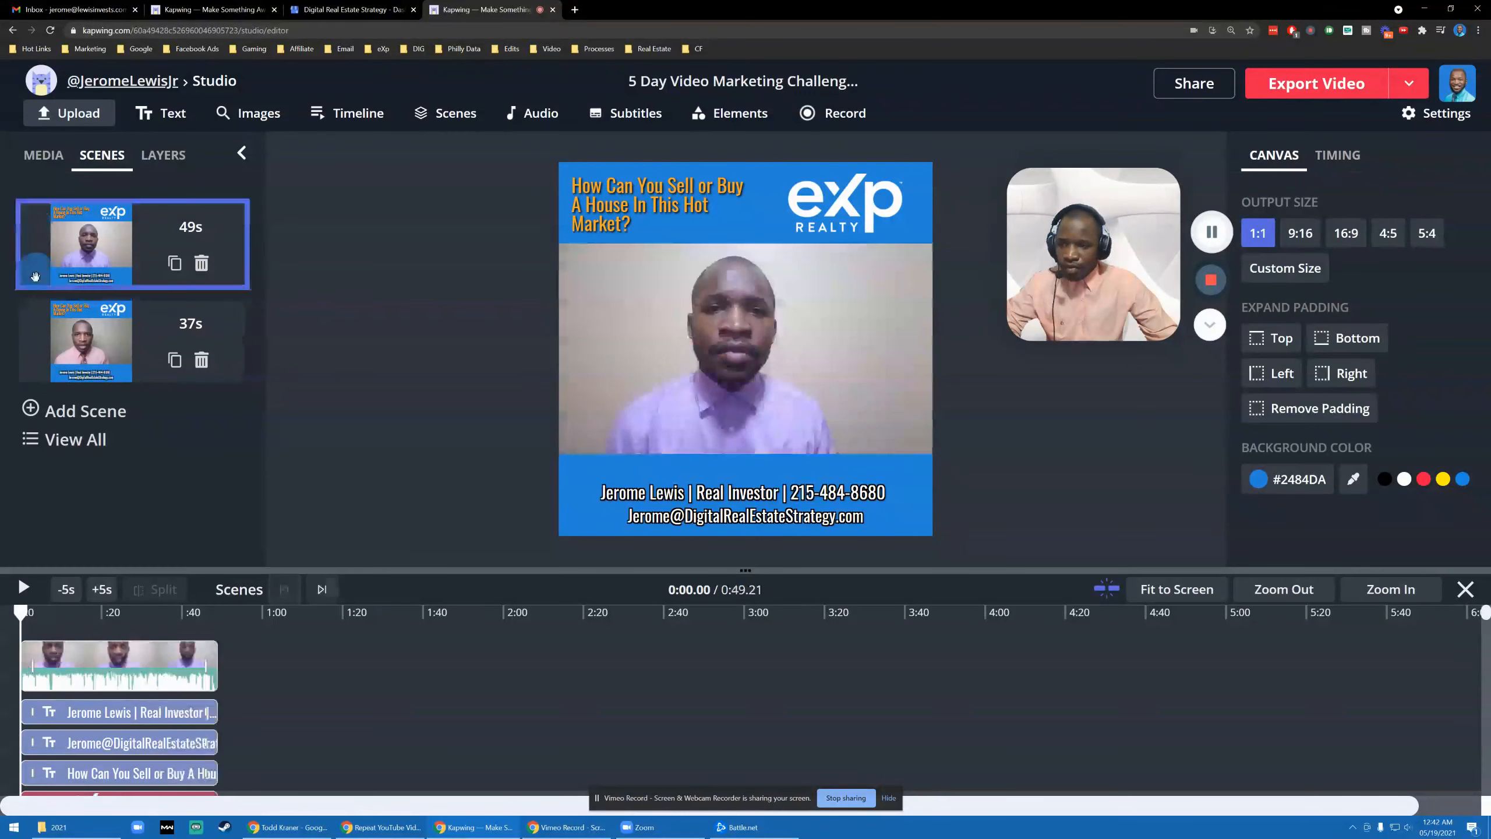
left_click(32, 318)
- Add a new blank scene after the second scene
left_click(32, 244)
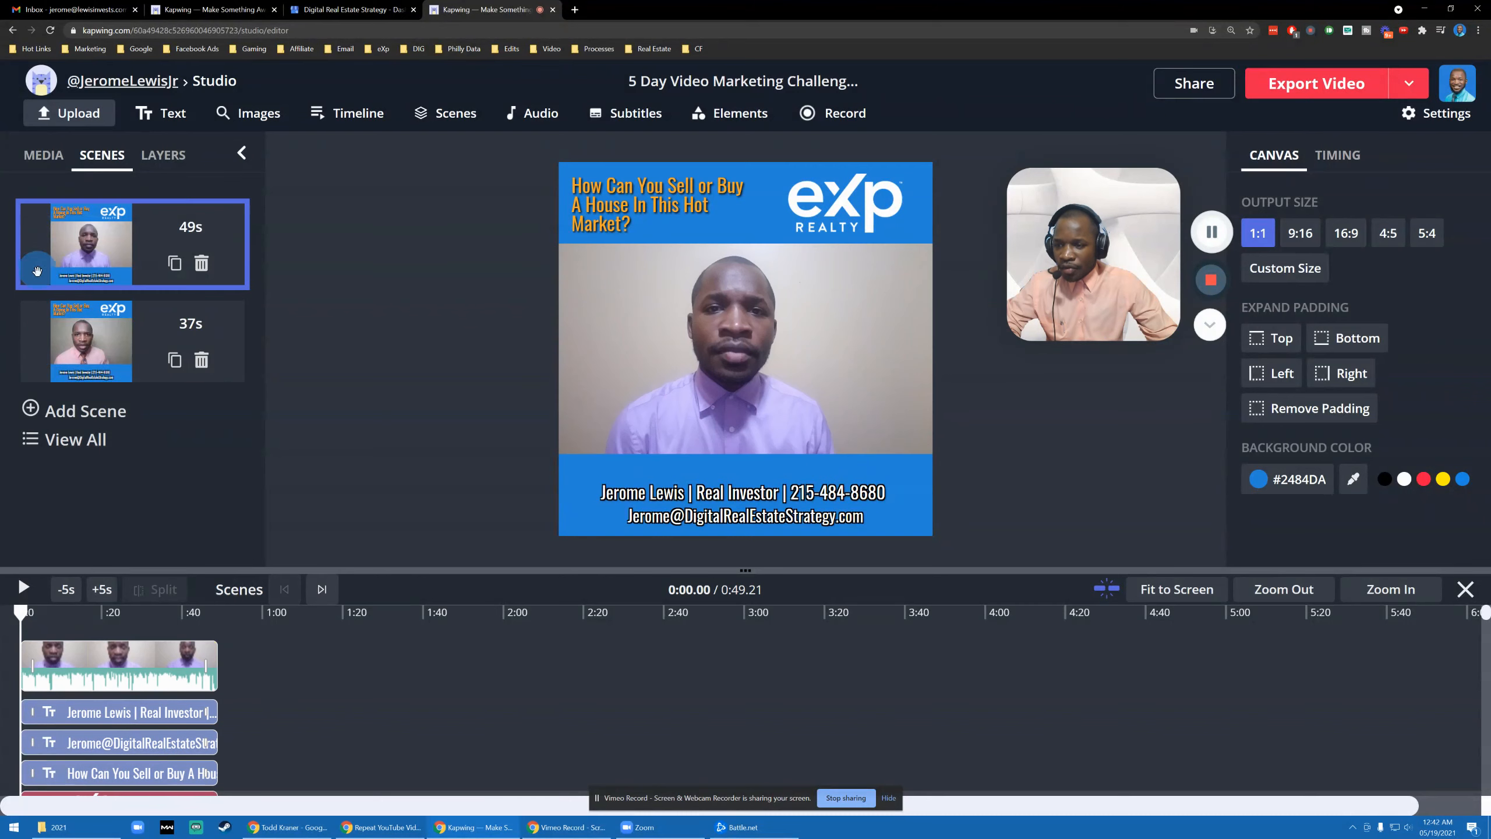
left_click(33, 333)
left_click(35, 247)
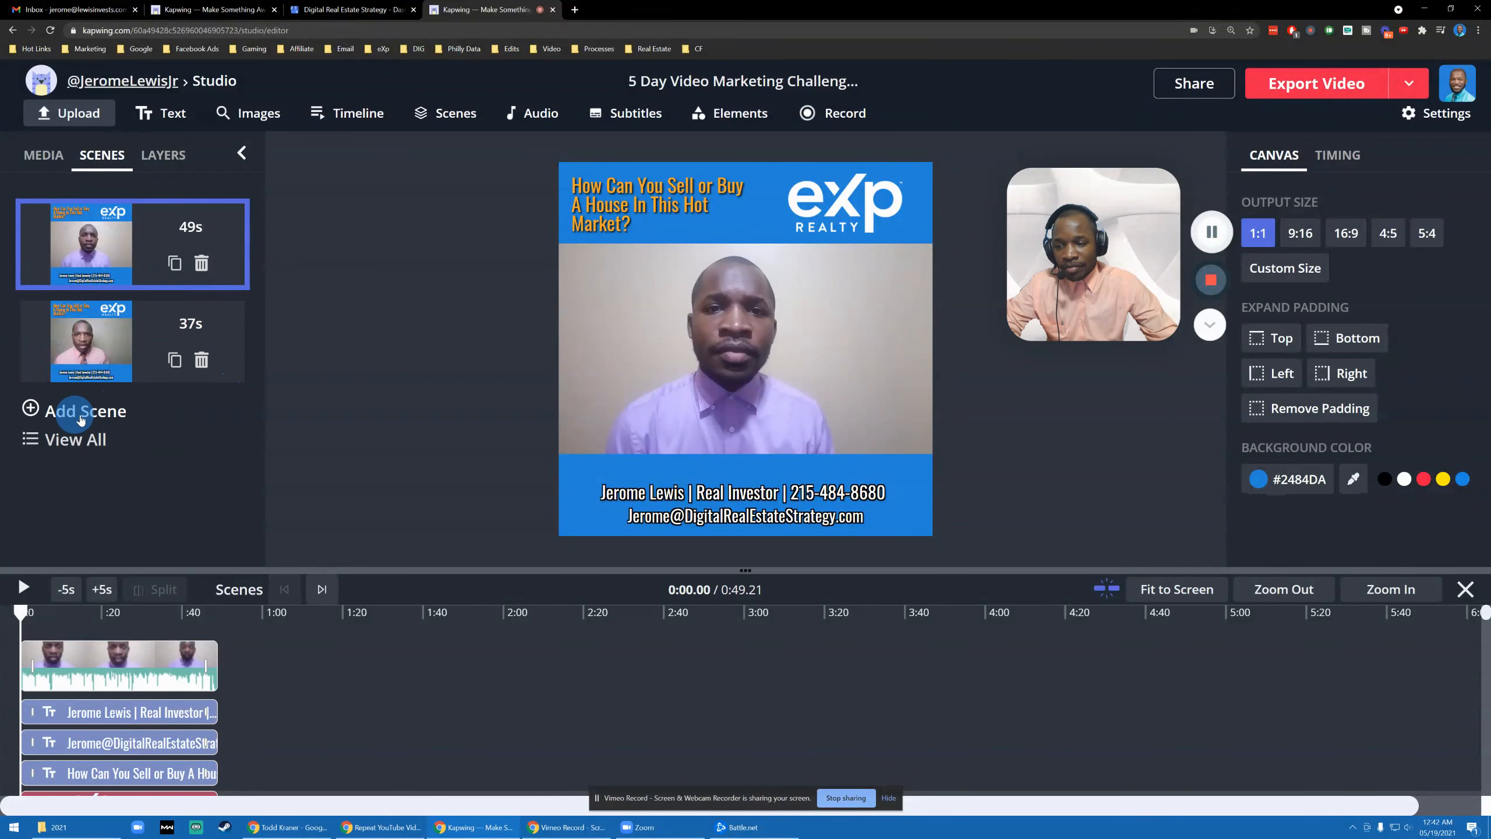
left_click(151, 324)
left_click(116, 414)
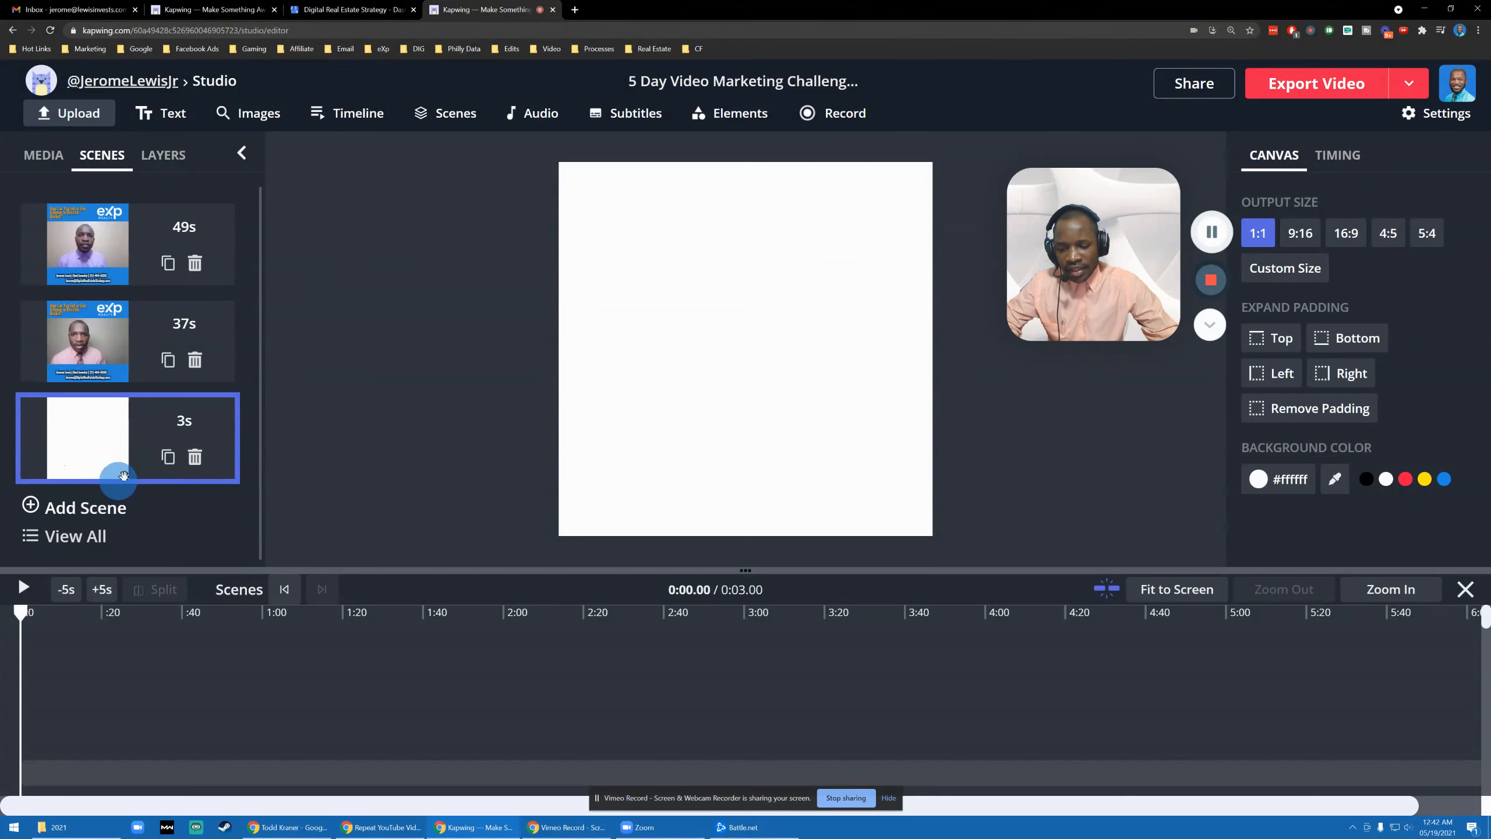
- Search Images for an eXp logo, insert the white logo, then delete it again
left_click(240, 112)
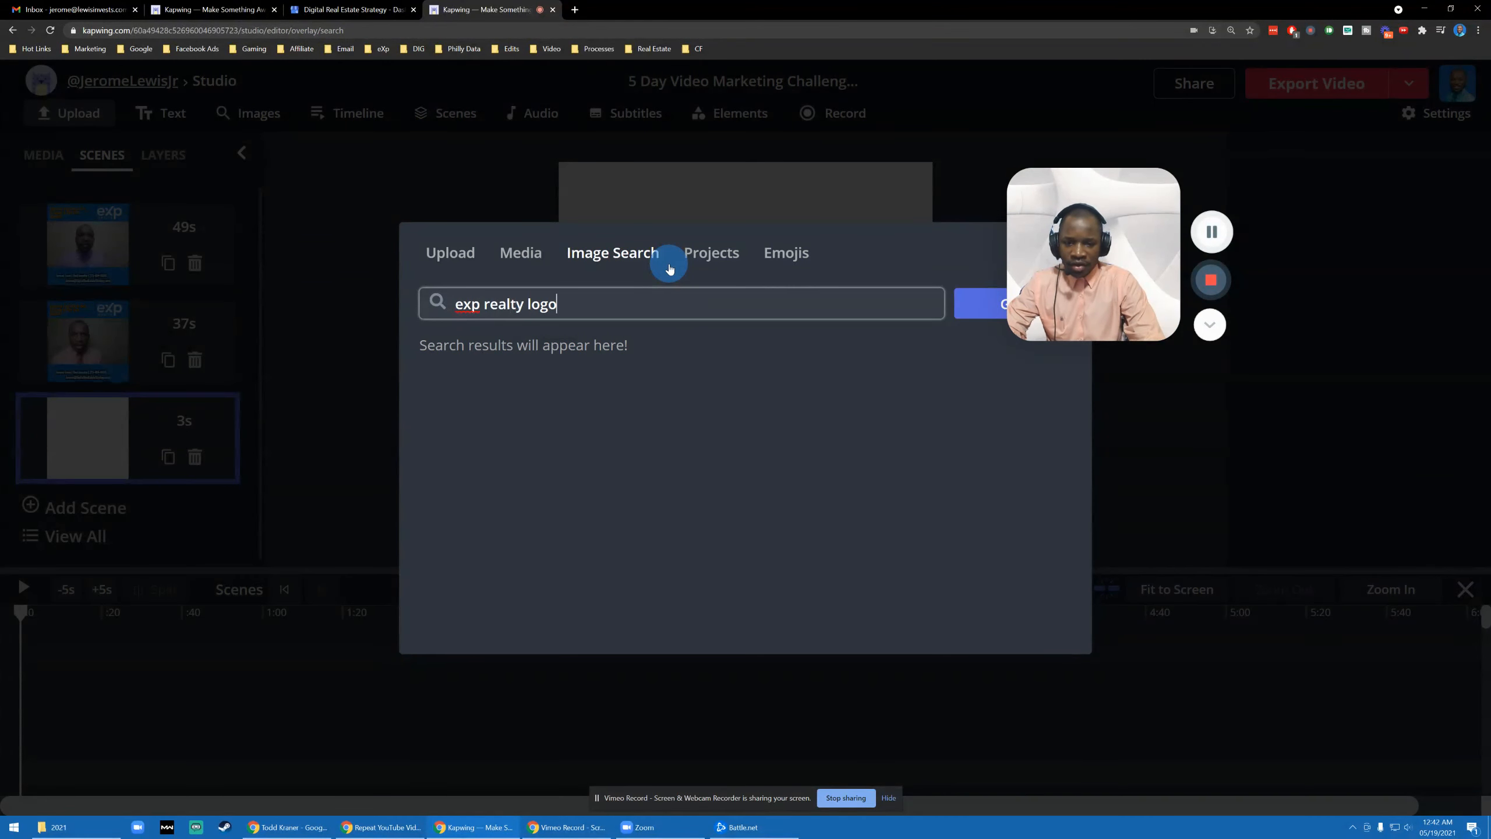
key("Return")
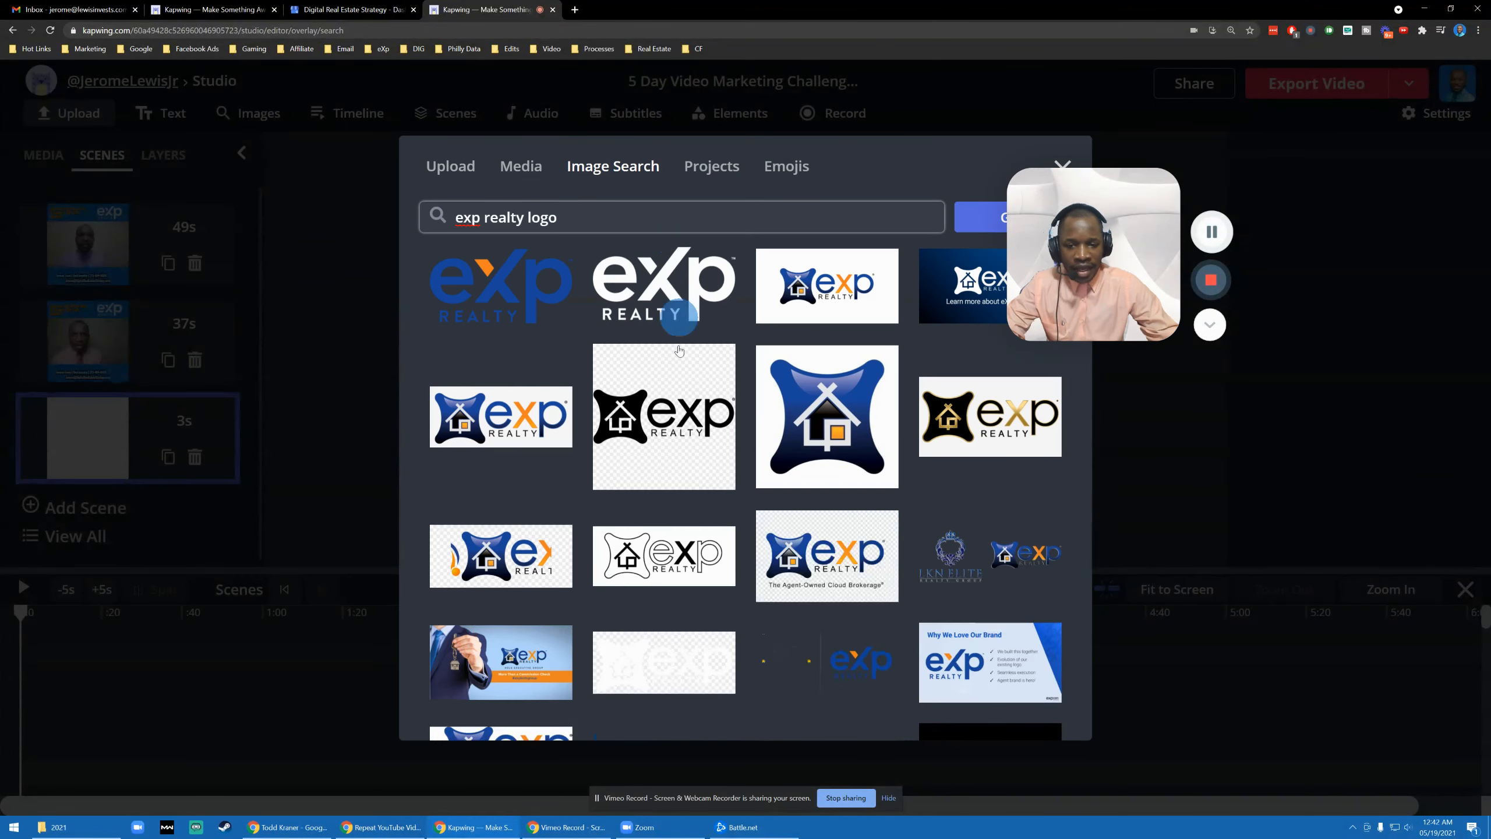
left_click(674, 289)
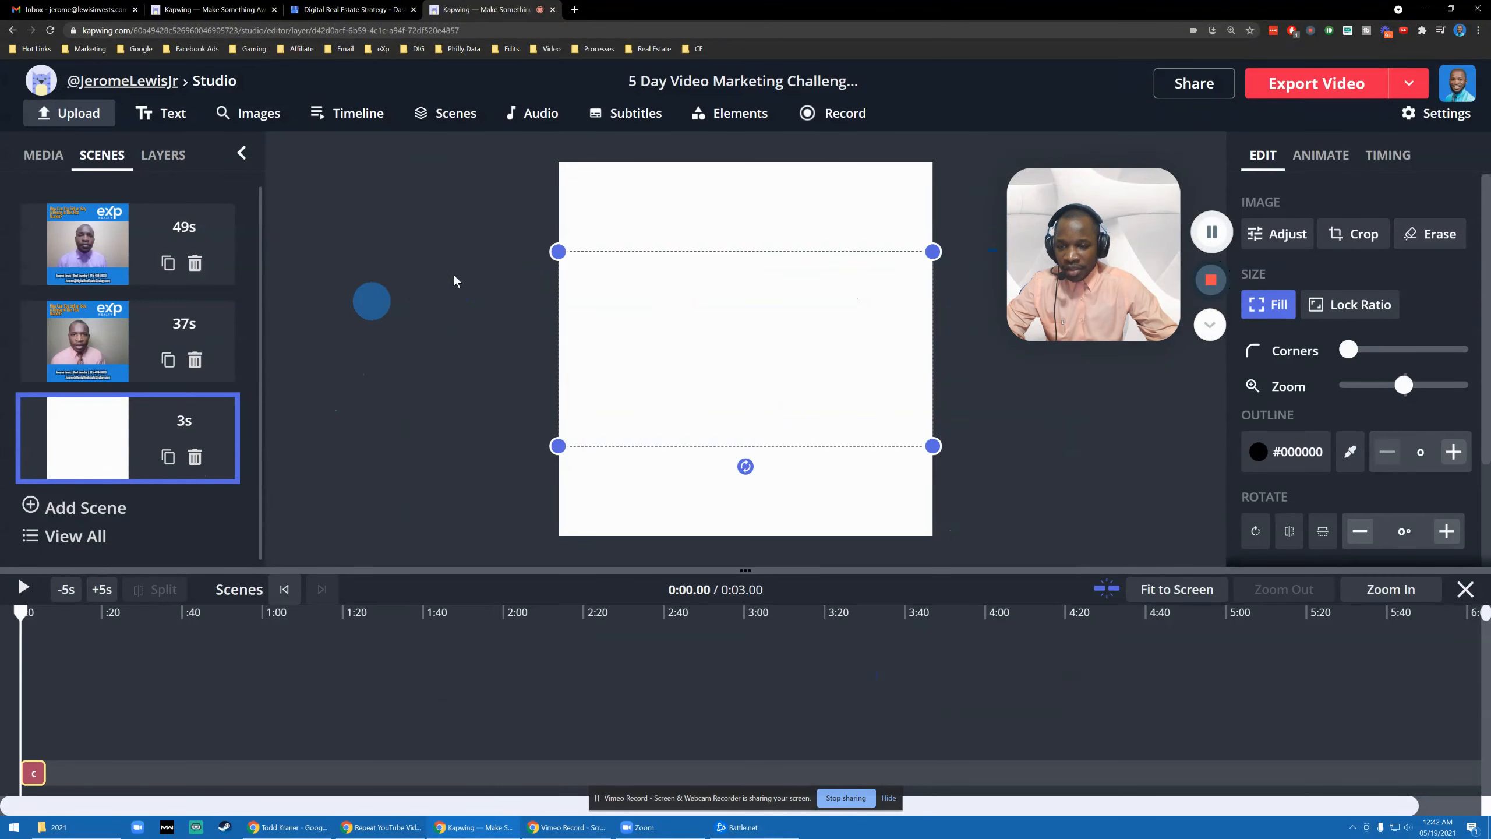
left_click(754, 342)
key("Delete")
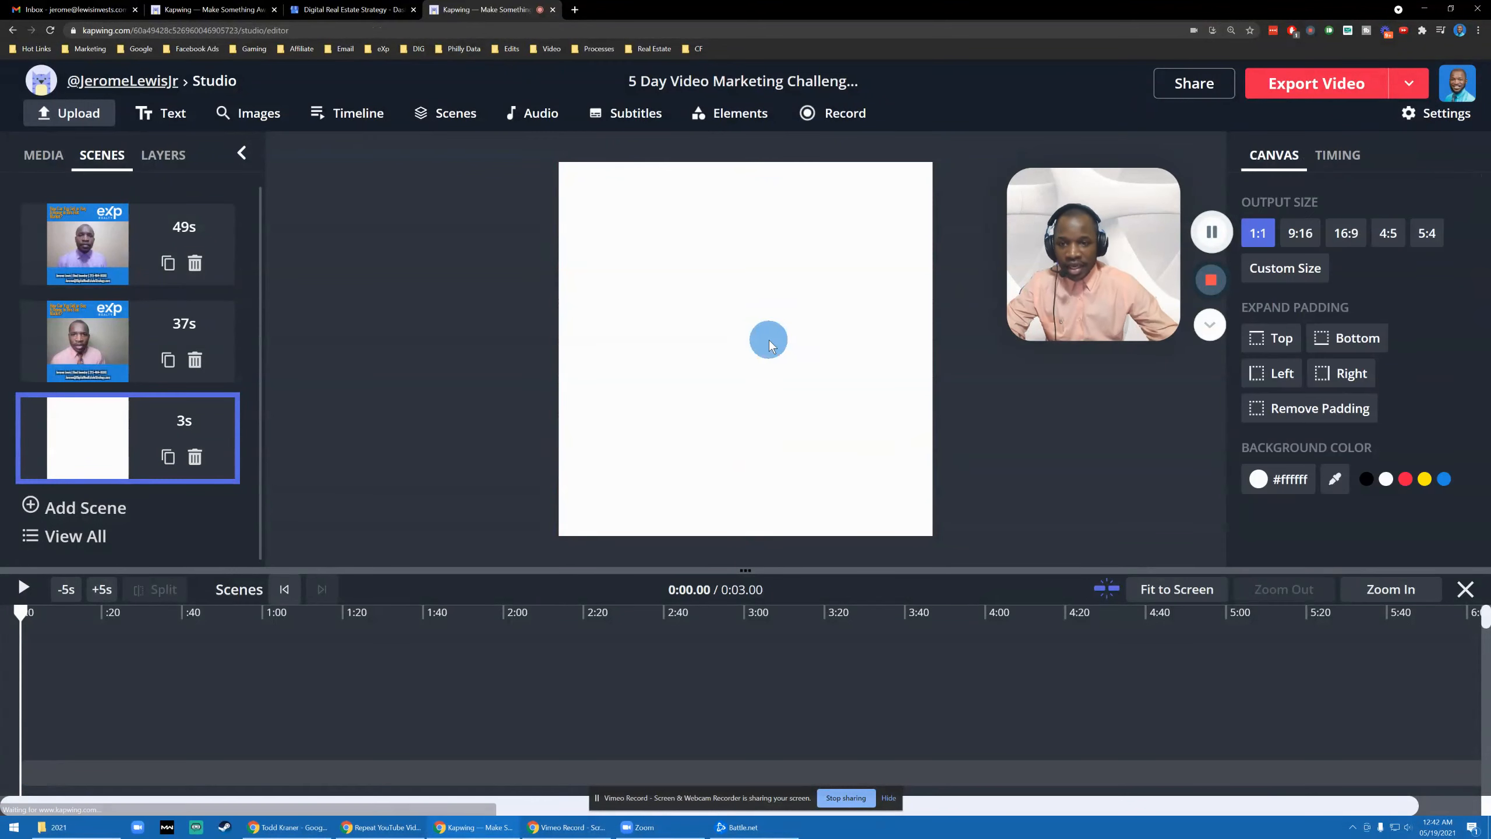
- Run image searches for 'digit' and then 'logo' in the Images panel
left_click(250, 112)
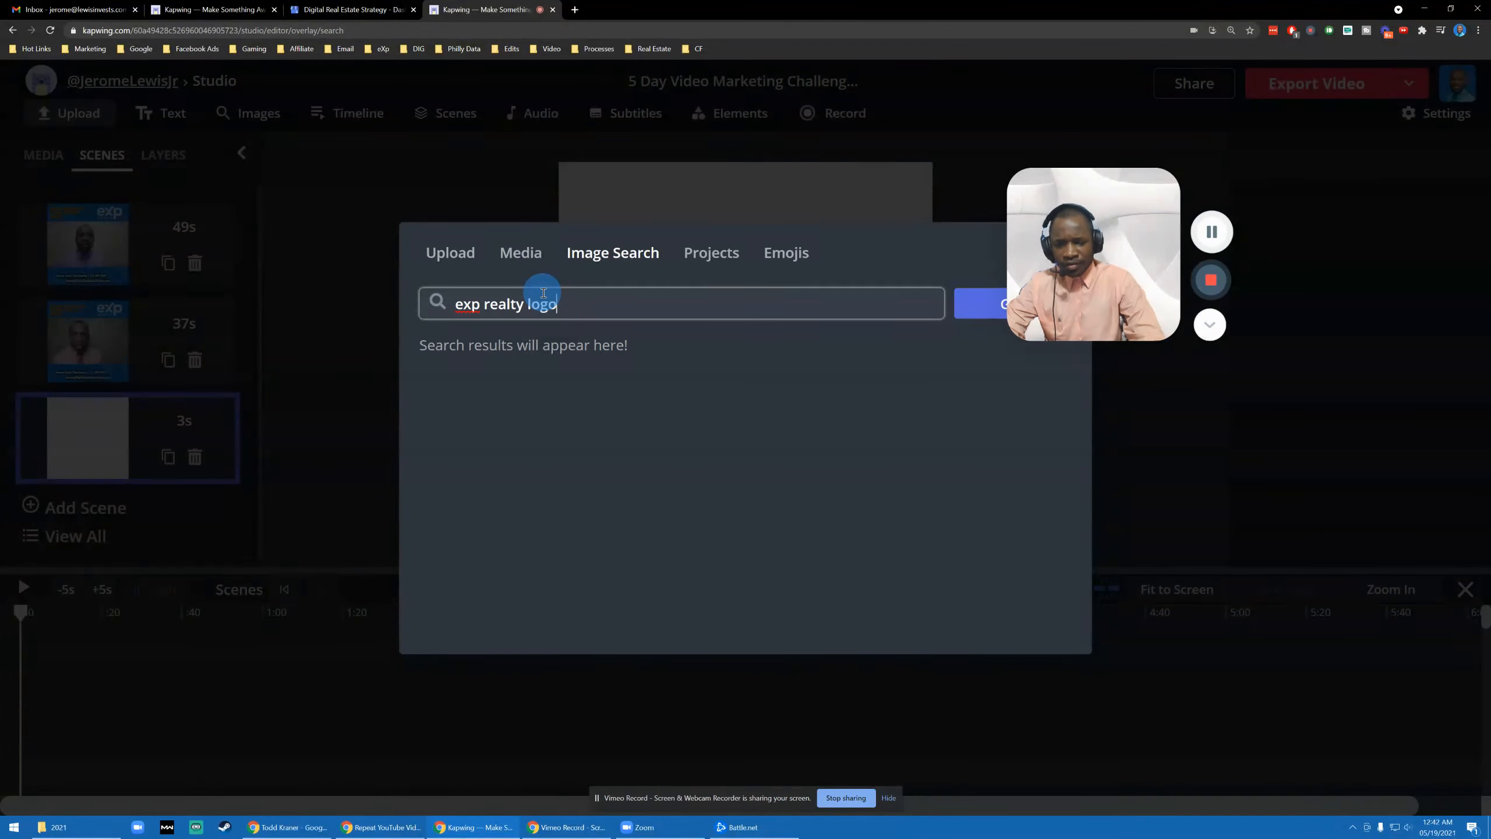
triple_click(543, 293)
type("digital")
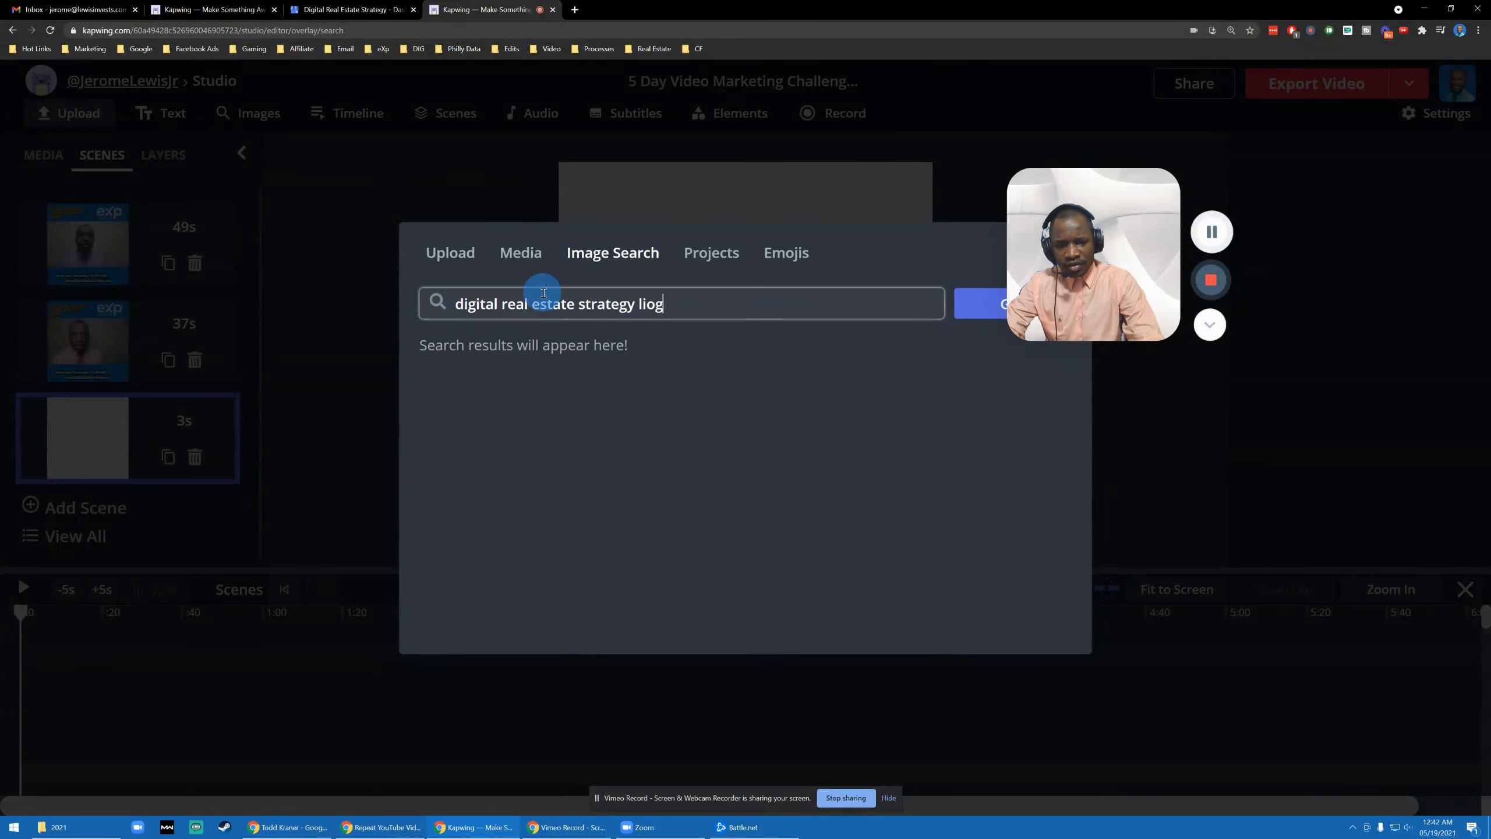
key("Return")
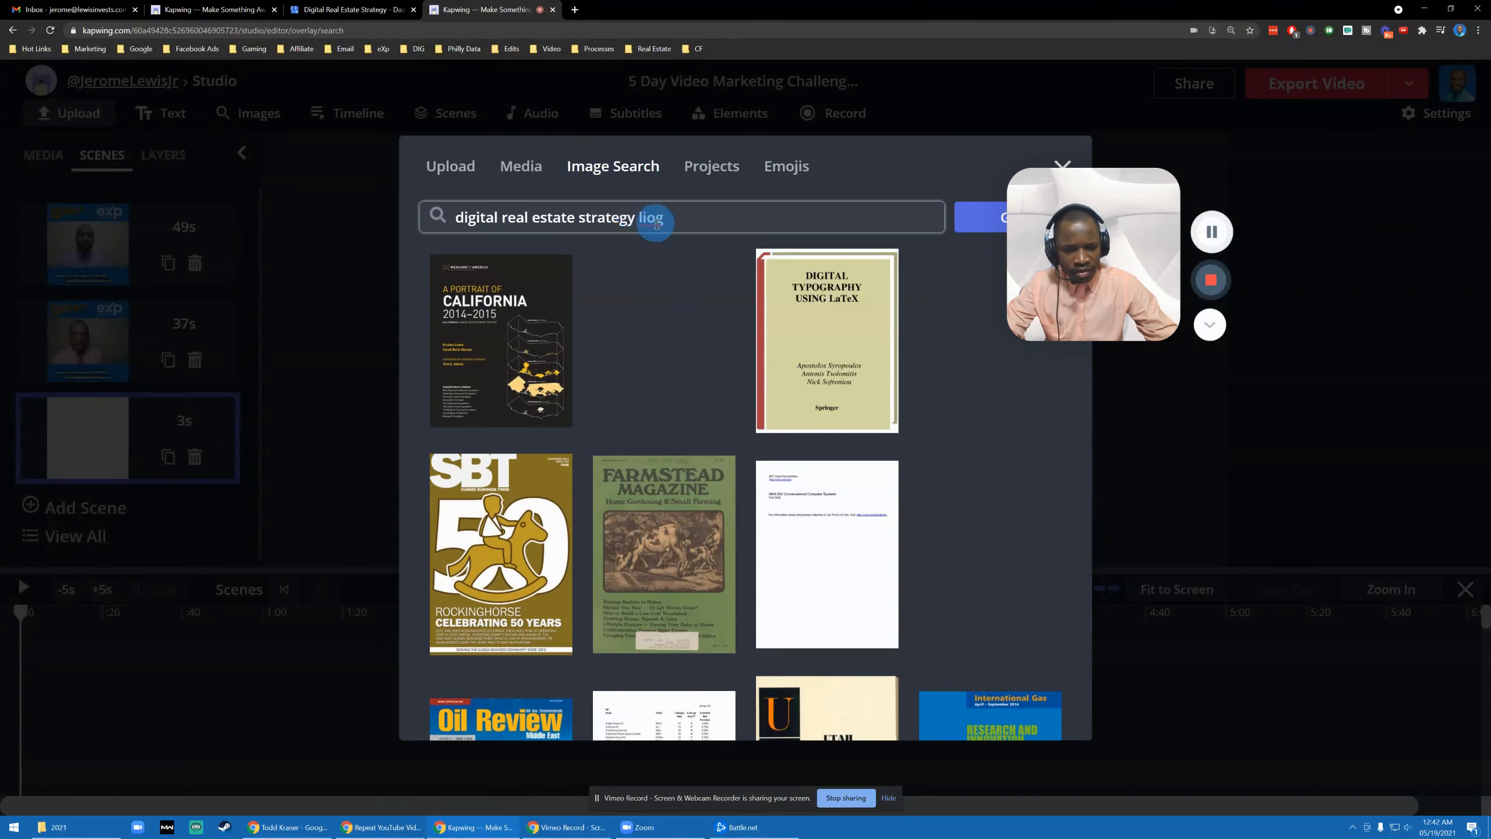
type("logo")
key("Return")
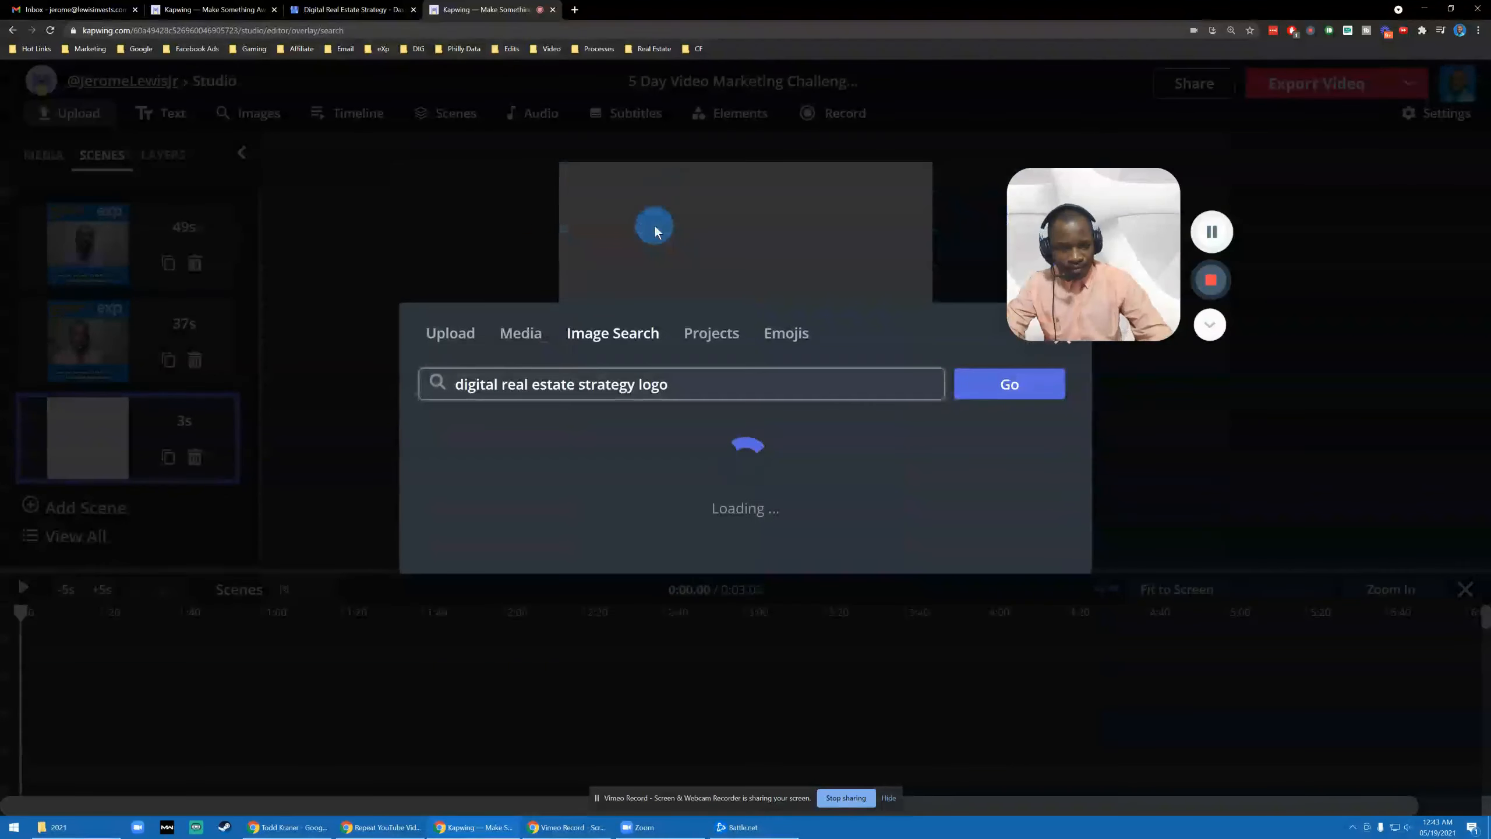
scroll(662, 233, "down", 8)
scroll(753, 344, "up", 8)
- Search the agent's name with logo, then real estate, and add the eXp business card image
triple_click(702, 214)
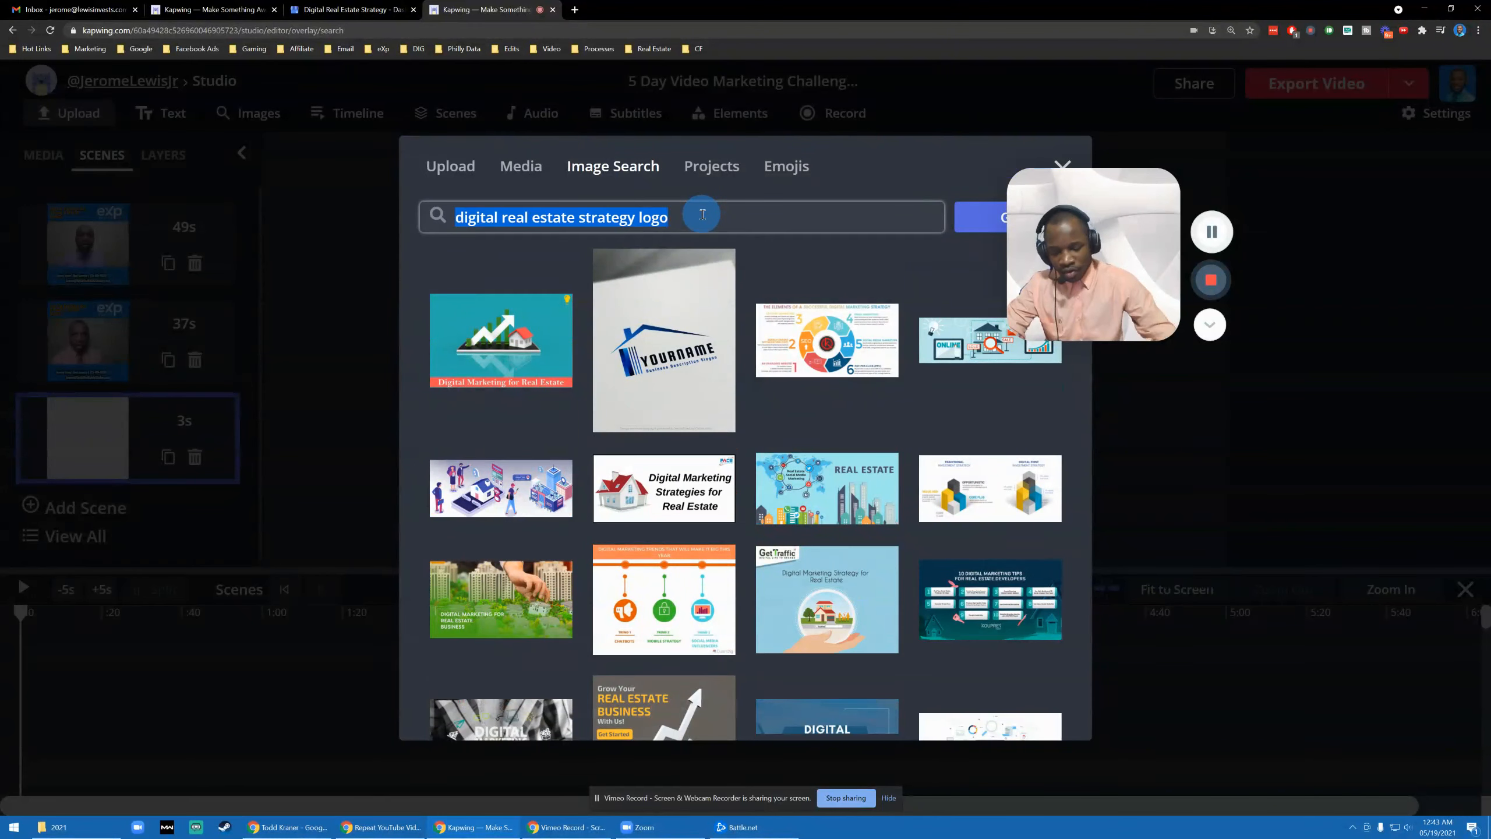
type("Jerome Lewis log")
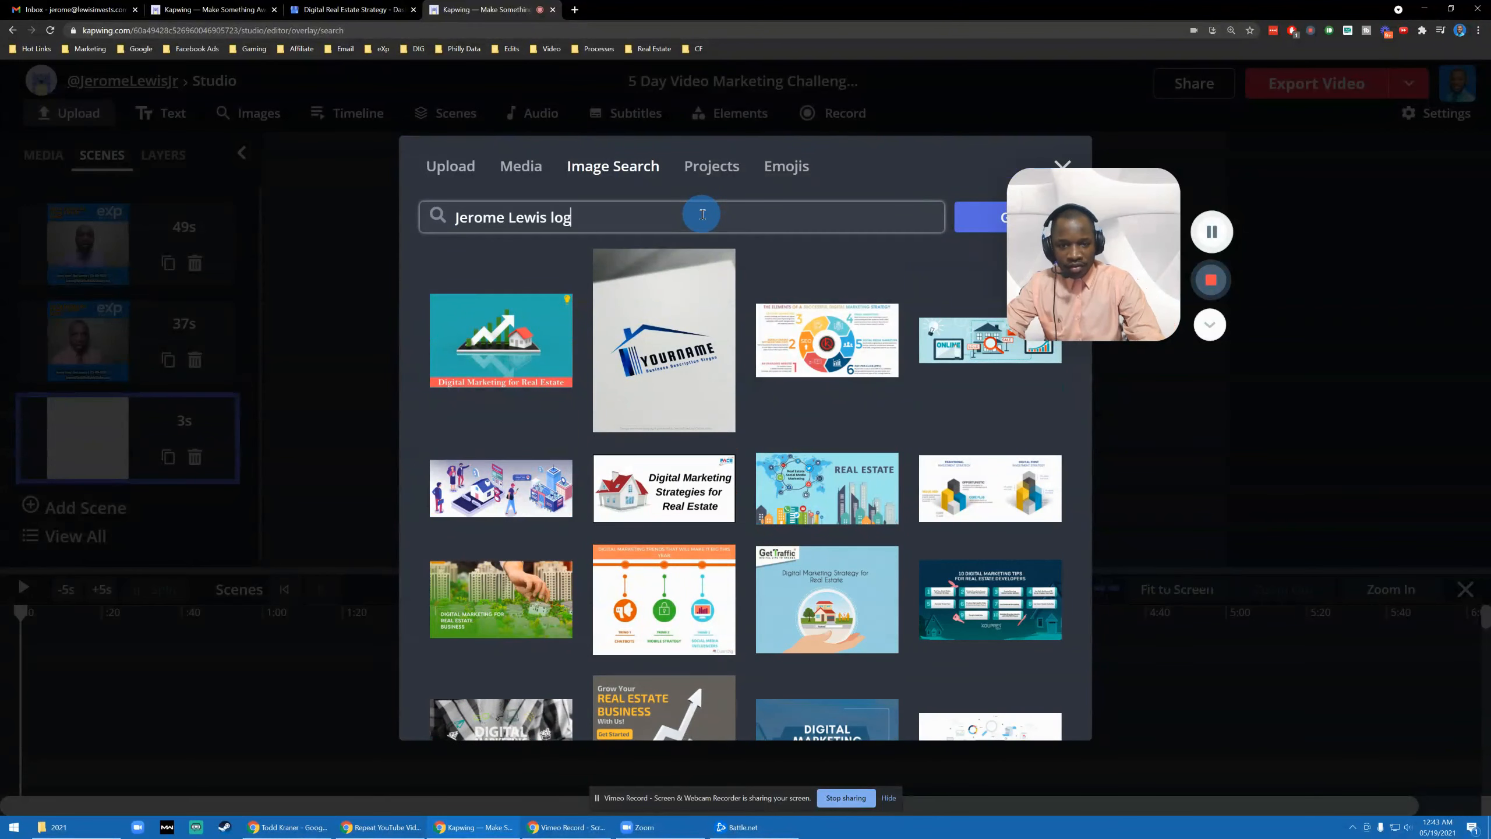
type("o")
key("Return")
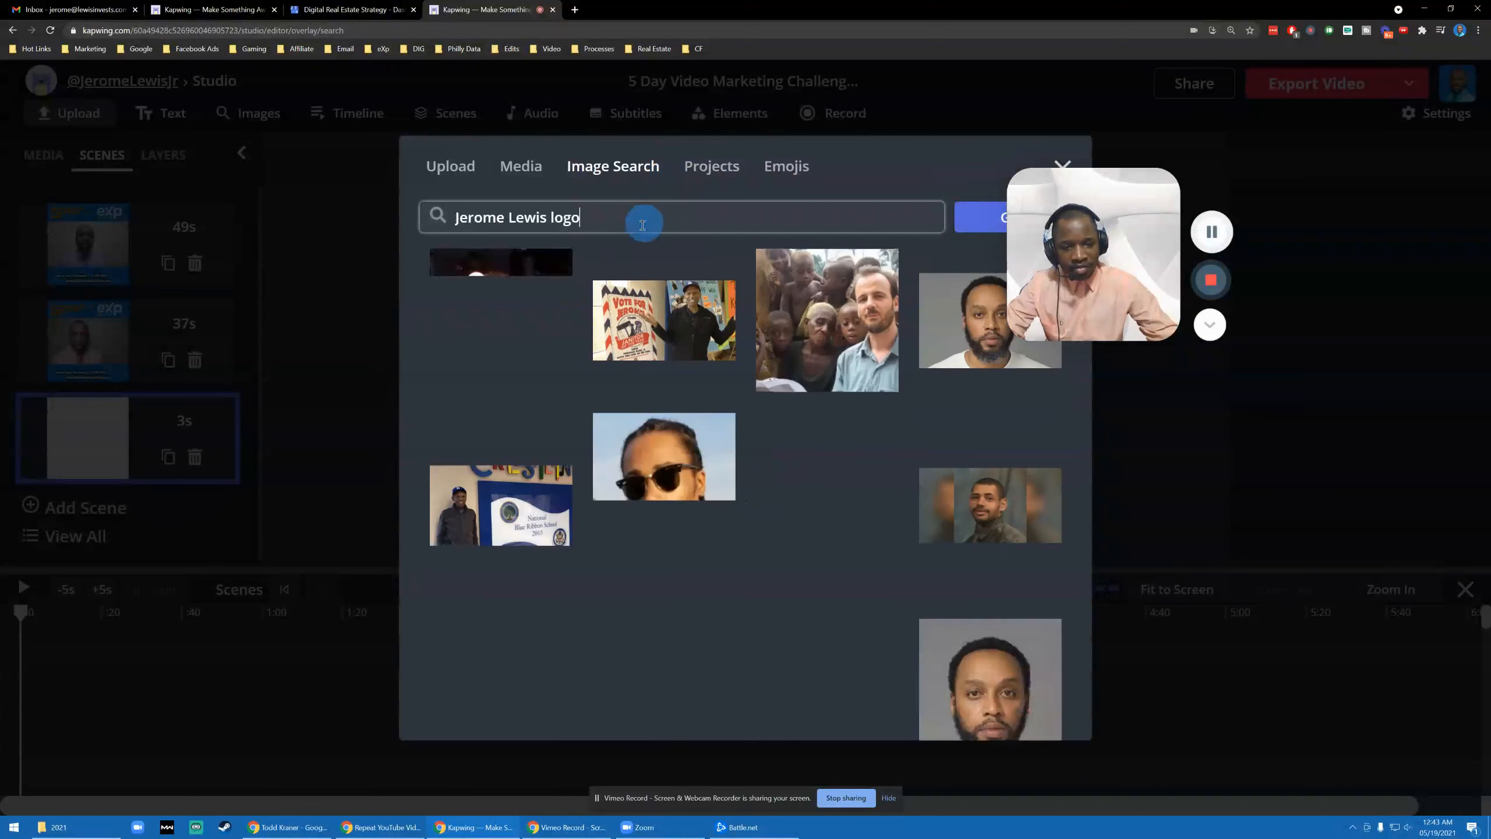
double_click(595, 227)
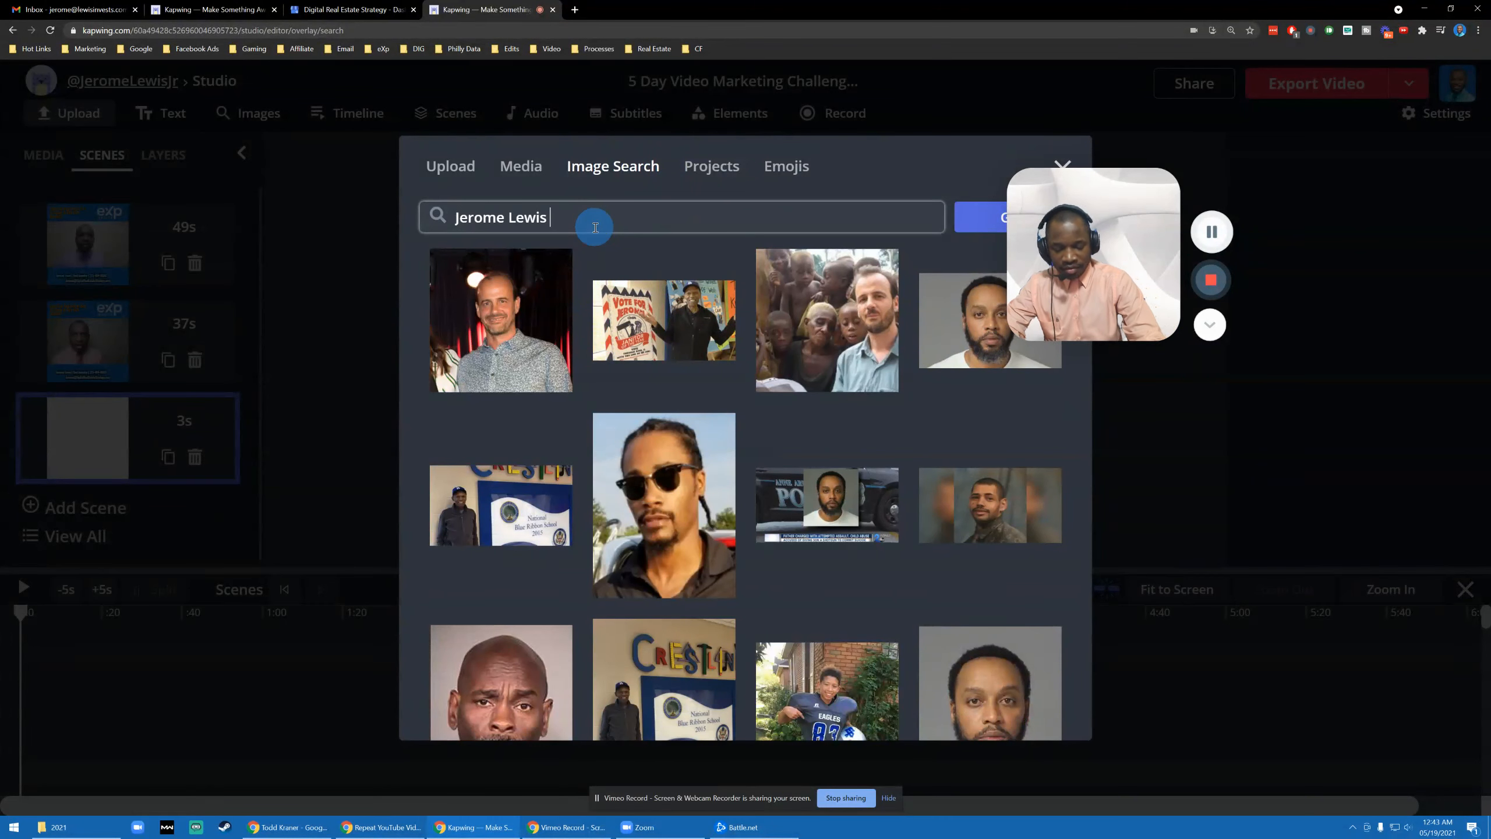
type("real estat")
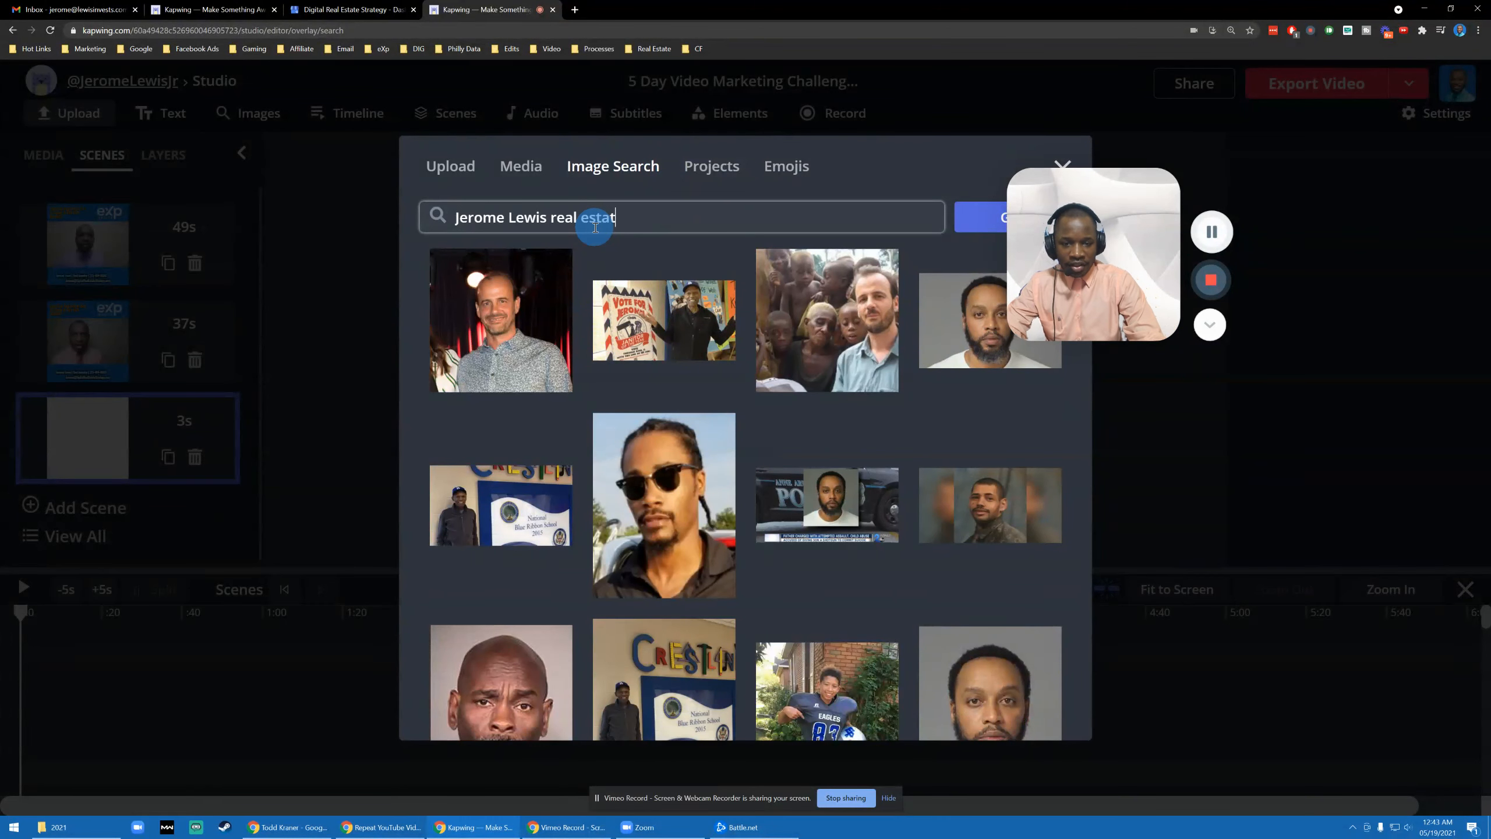
type("e")
key("Return")
scroll(581, 289, "down", 1)
scroll(646, 364, "up", 1)
scroll(705, 435, "down", 4)
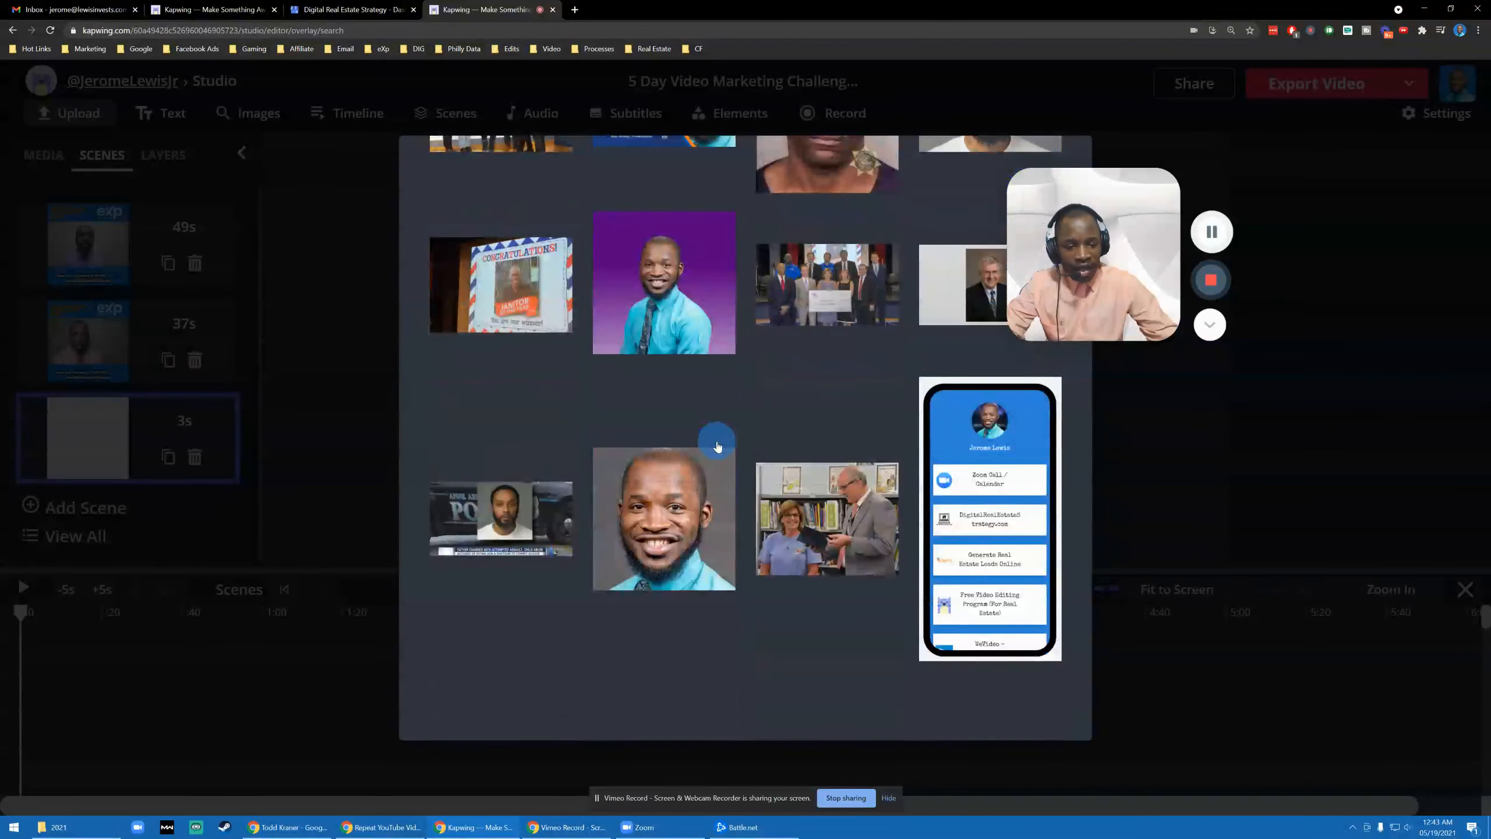
scroll(704, 481, "up", 4)
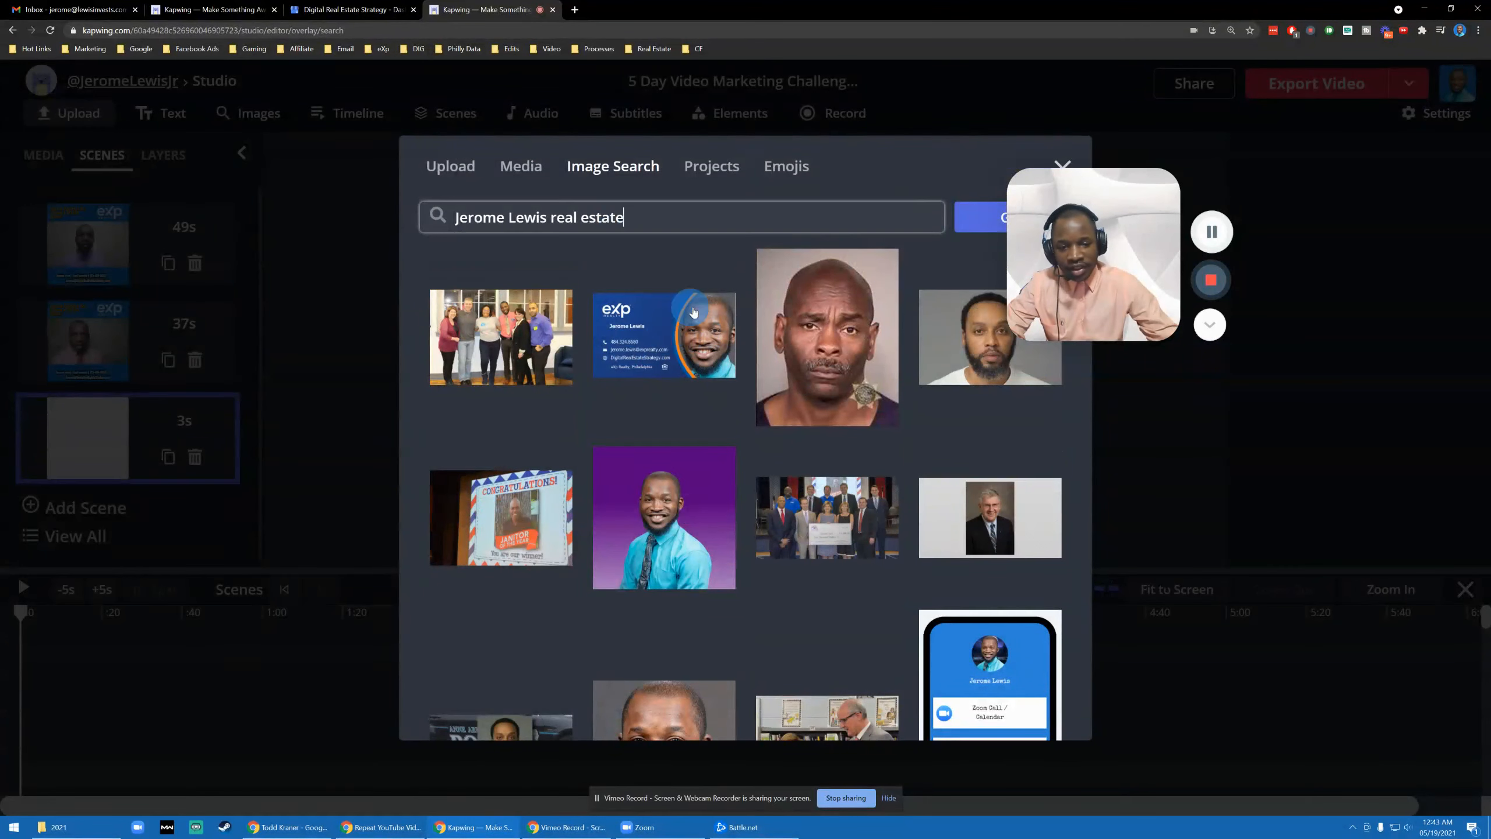
left_click(671, 341)
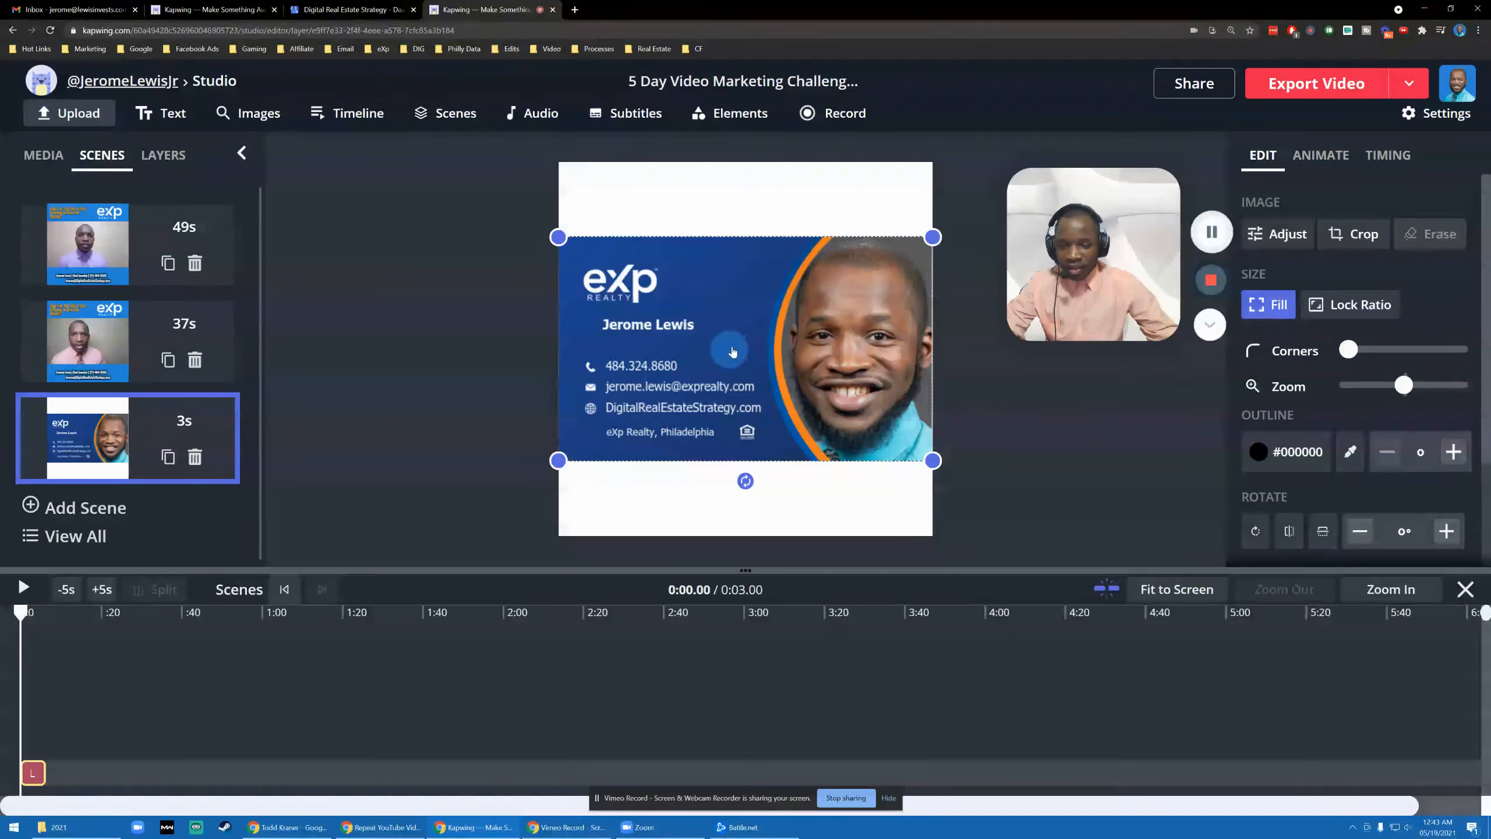
- Compare the business card scene with the first and second scenes
left_click(401, 356)
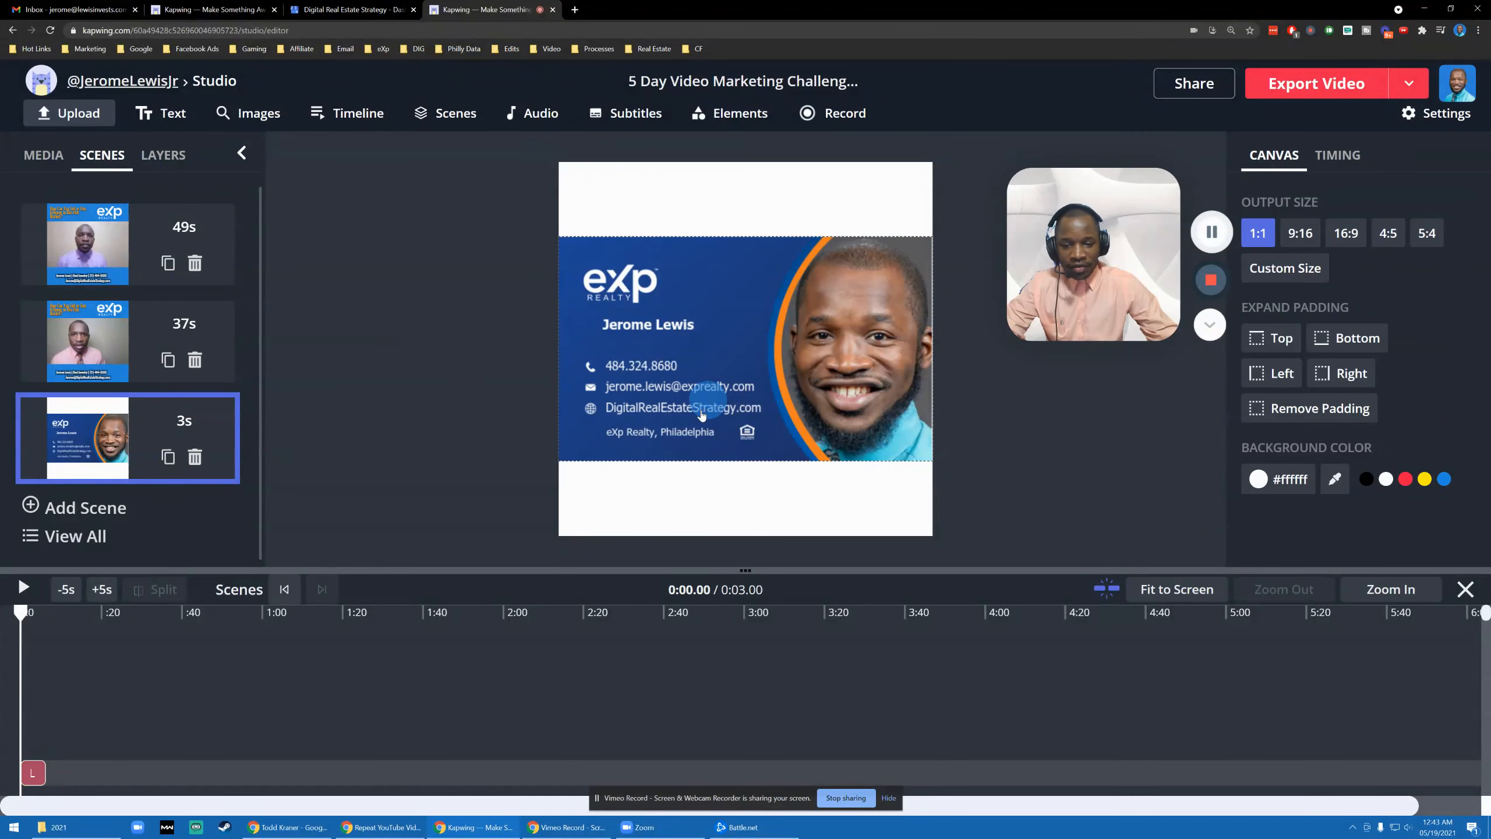
left_click(111, 342)
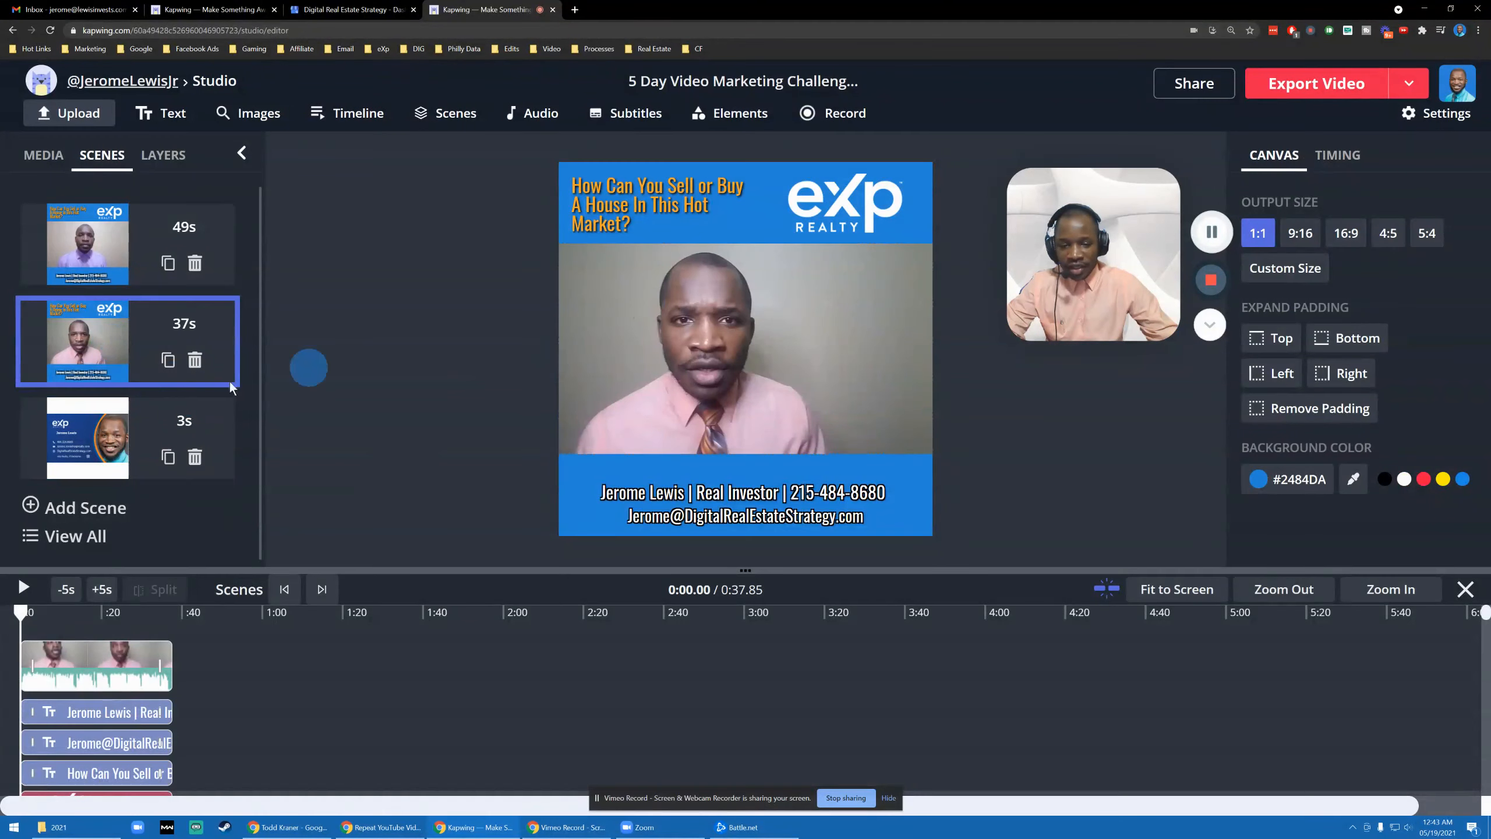
left_click(94, 428)
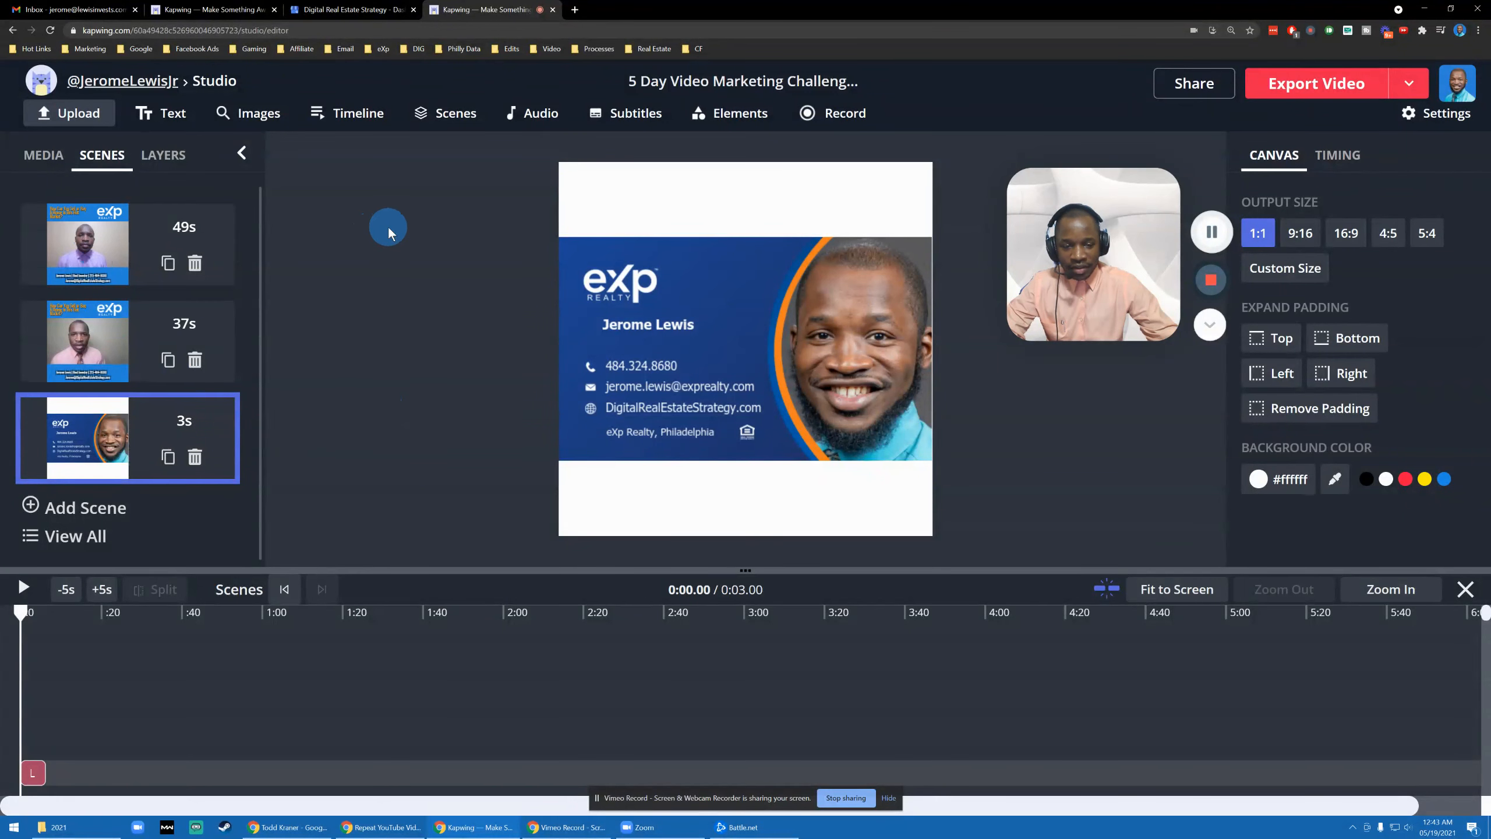
left_click(88, 250)
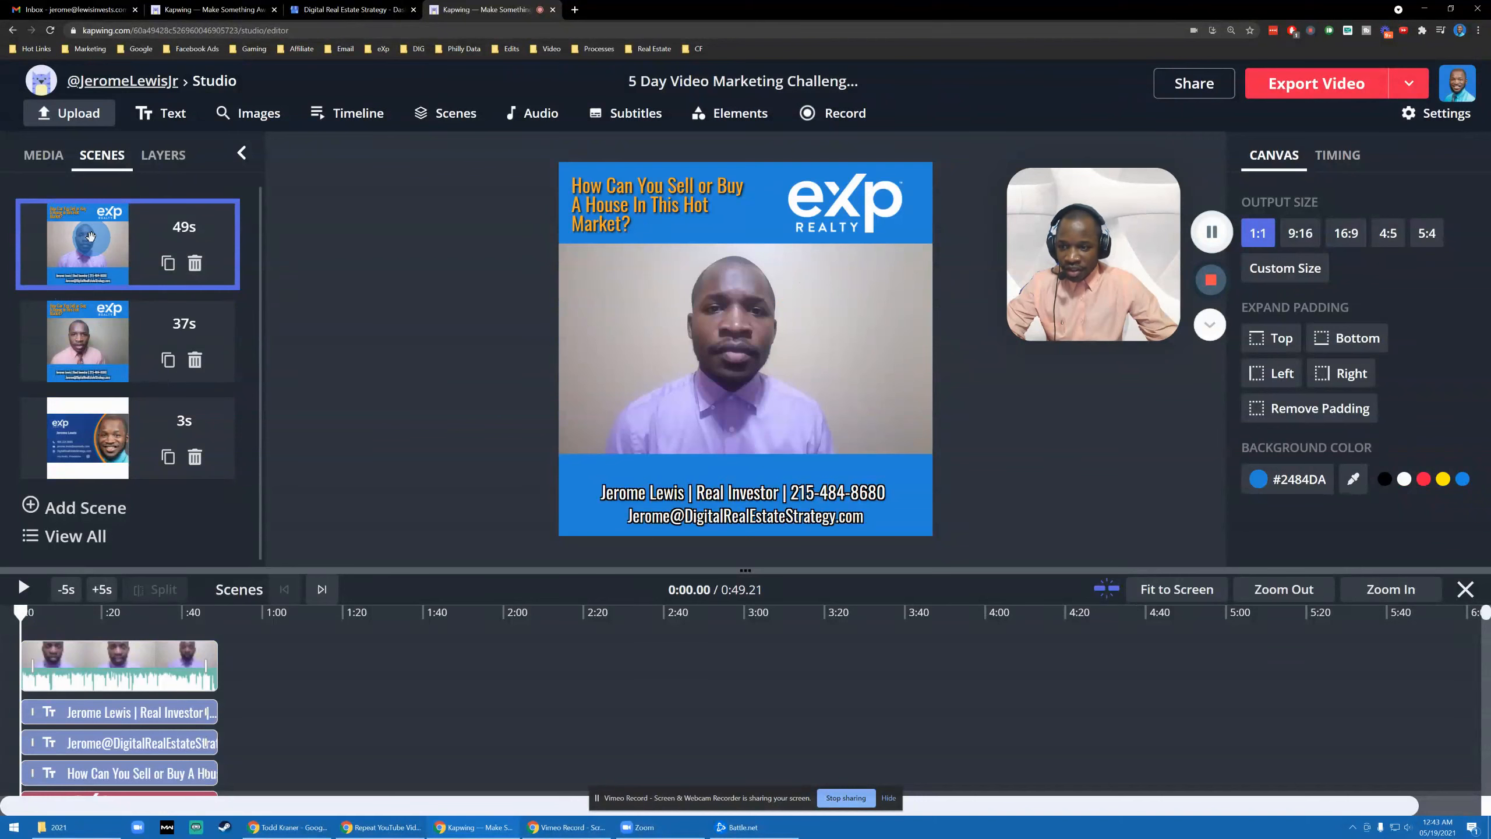
left_click(73, 439)
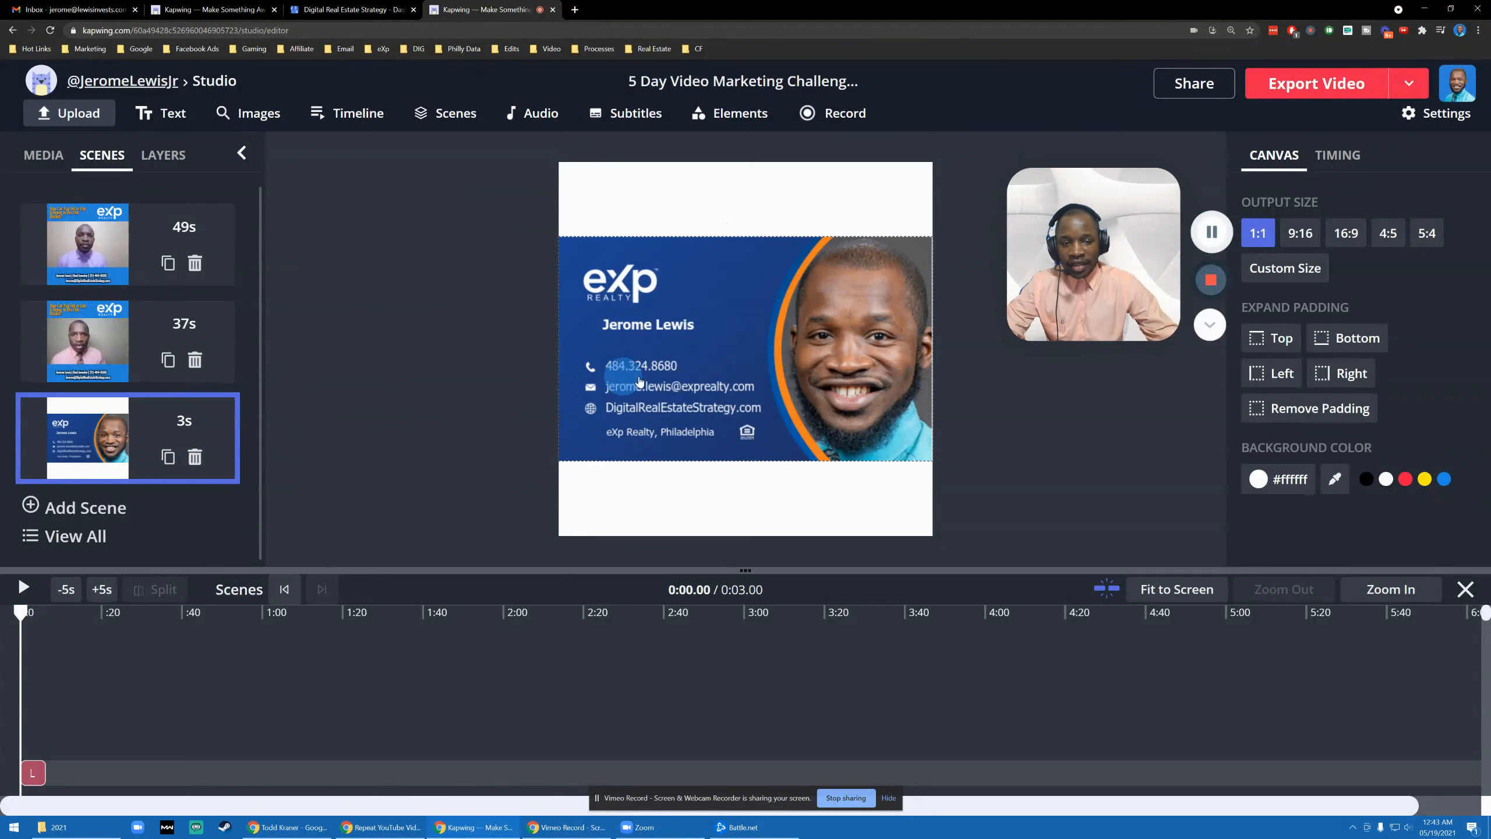
- Enlarge the business card so its edges snap to the full canvas width
left_click(692, 382)
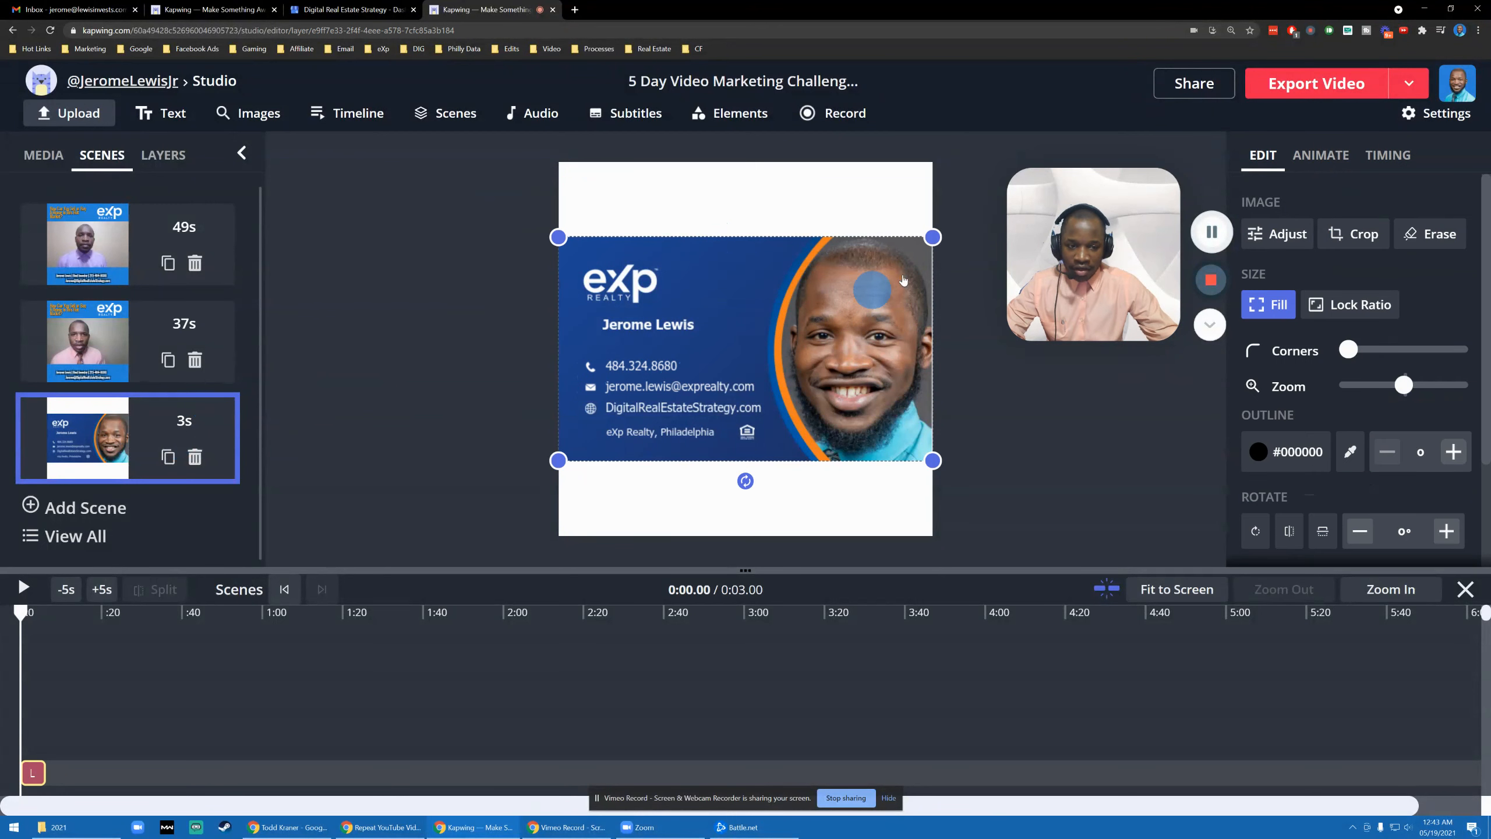
left_click_drag(934, 236, 941, 237)
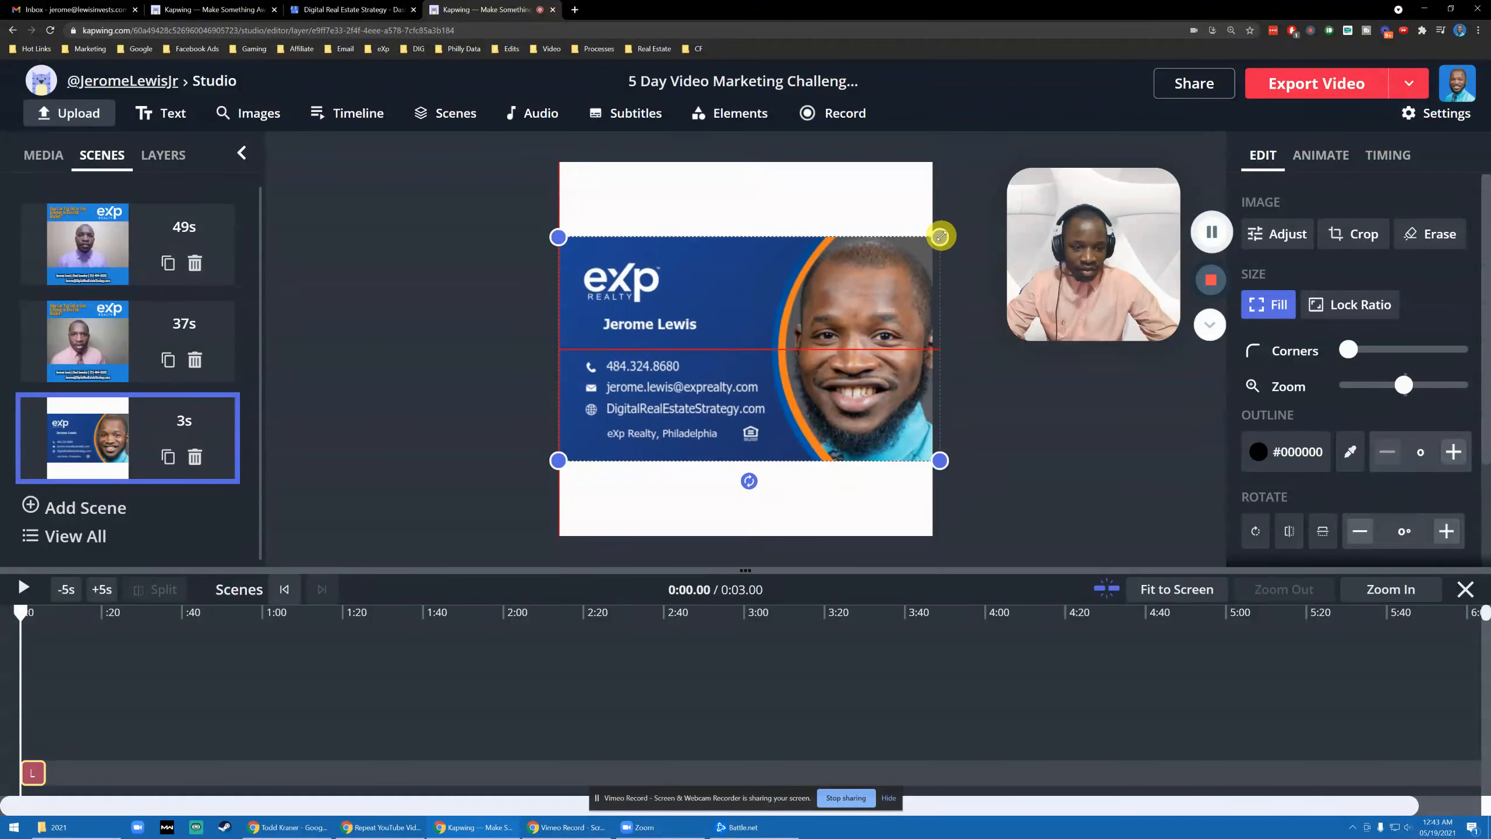
left_click_drag(845, 305, 842, 307)
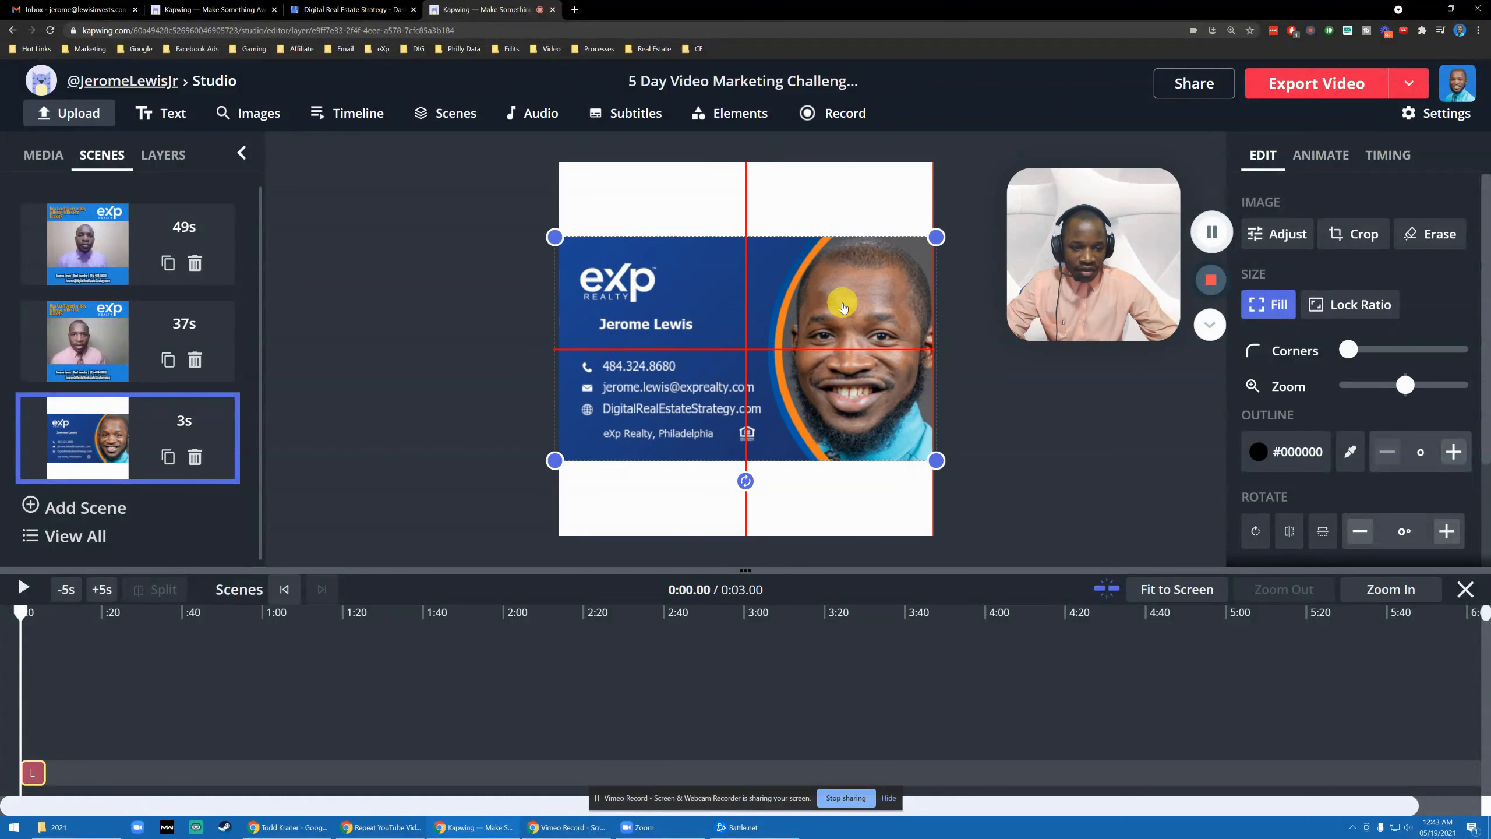
left_click(462, 353)
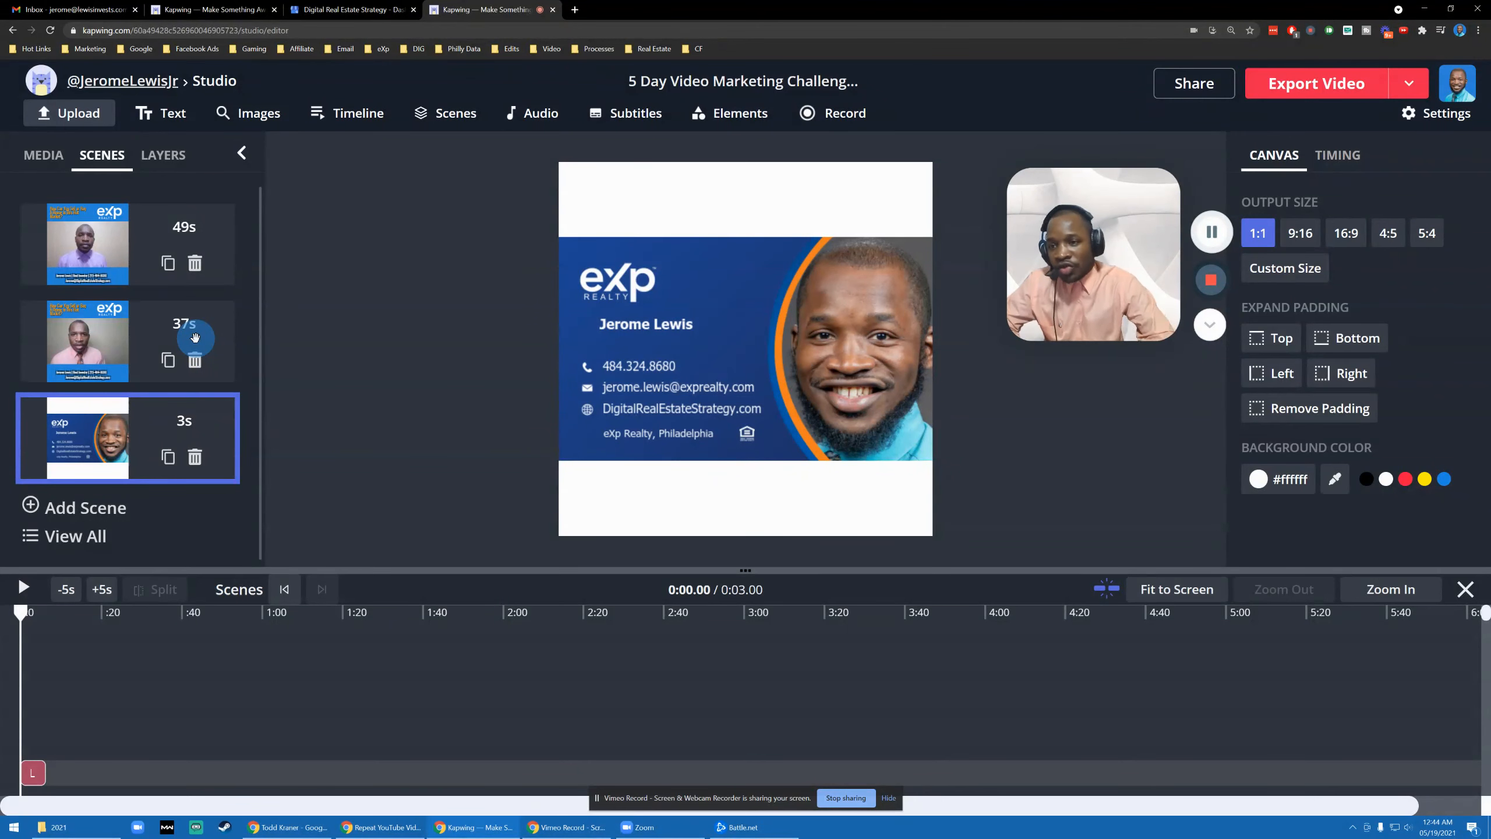
- Duplicate the 37s second scene and delete the video from the copy
left_click(169, 368)
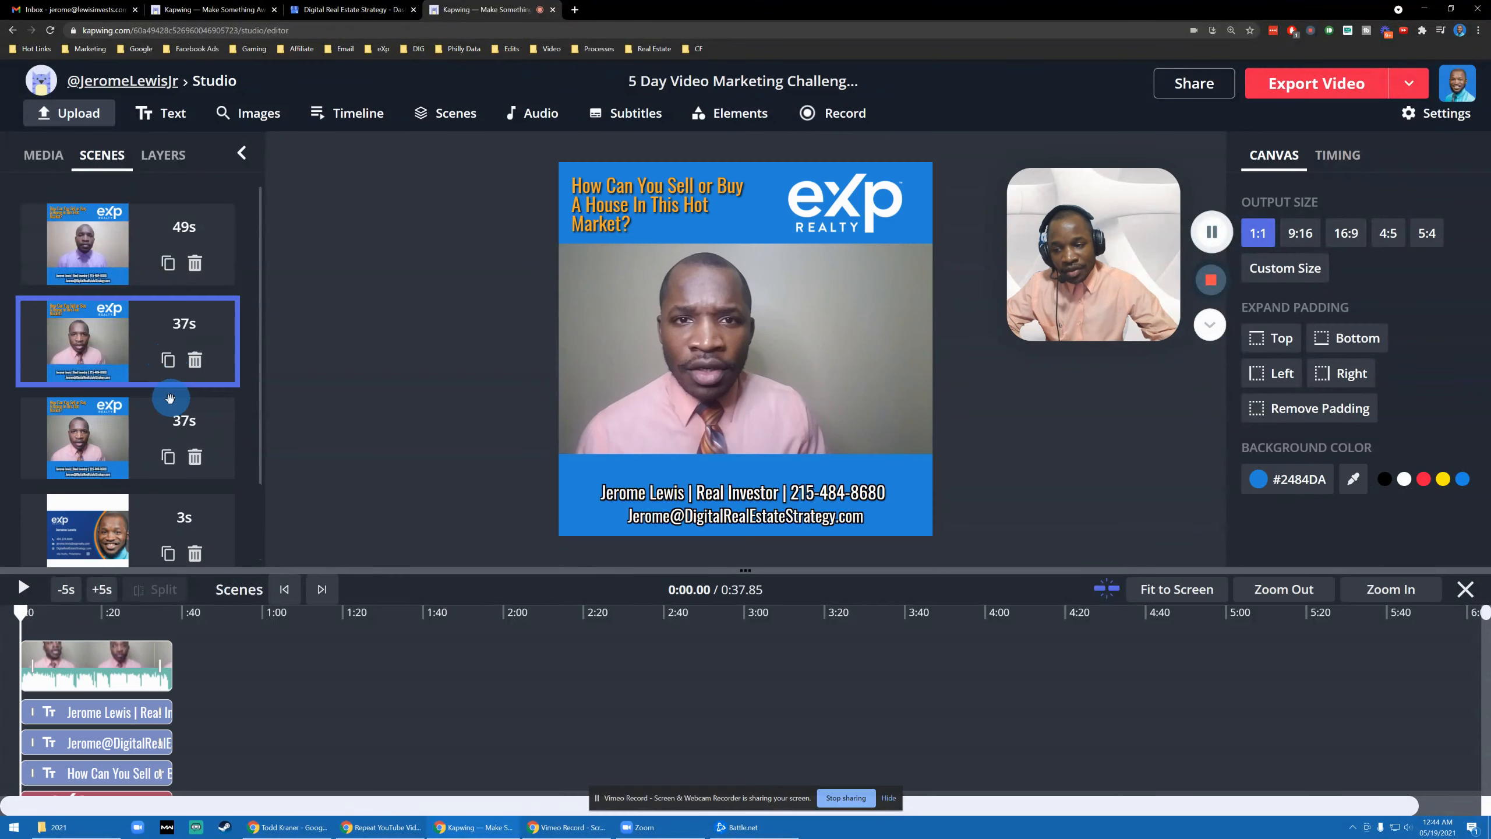
scroll(173, 443, "down", 1)
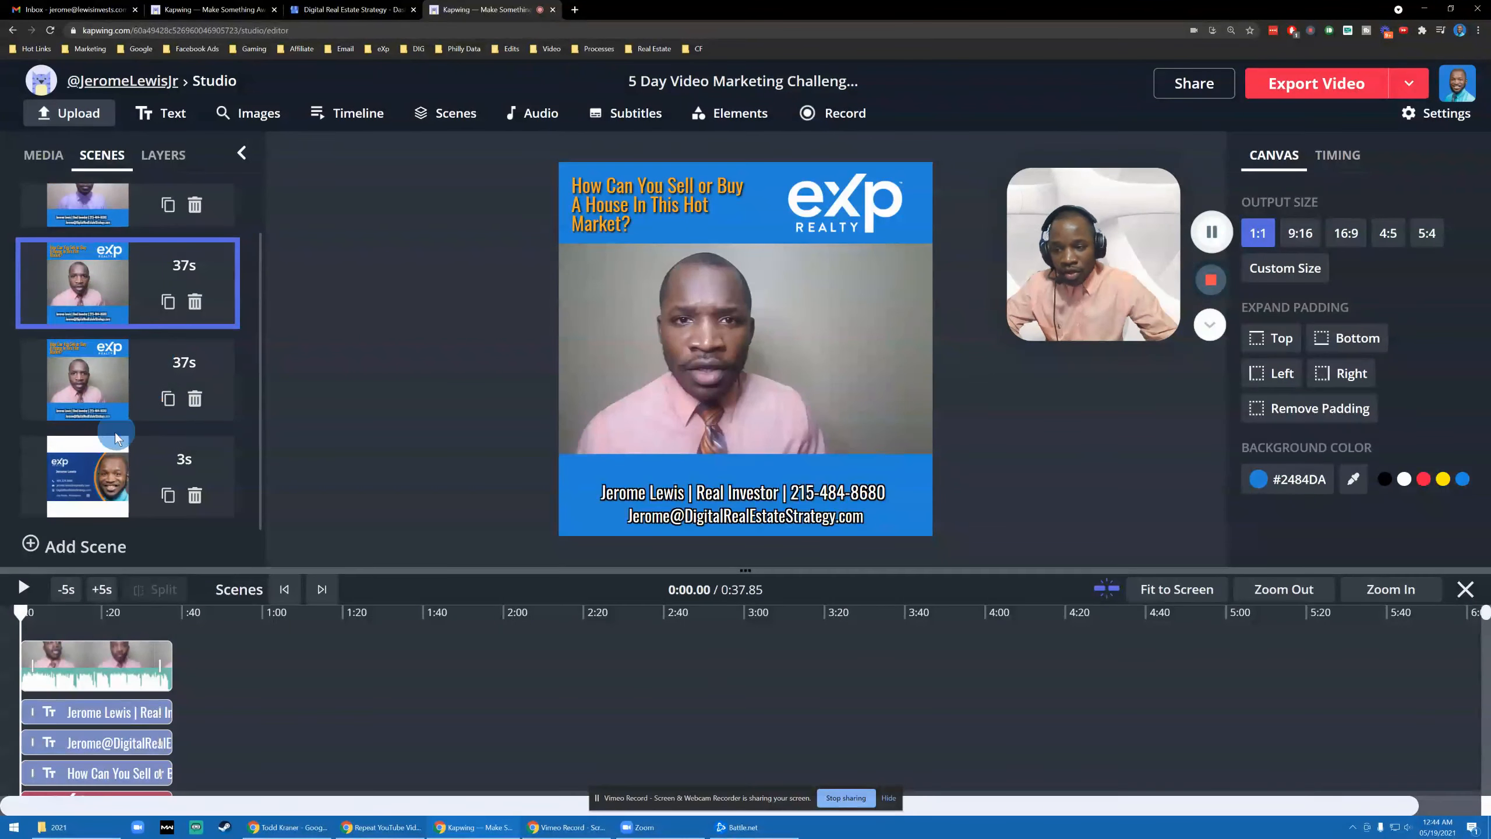
scroll(137, 405, "up", 1)
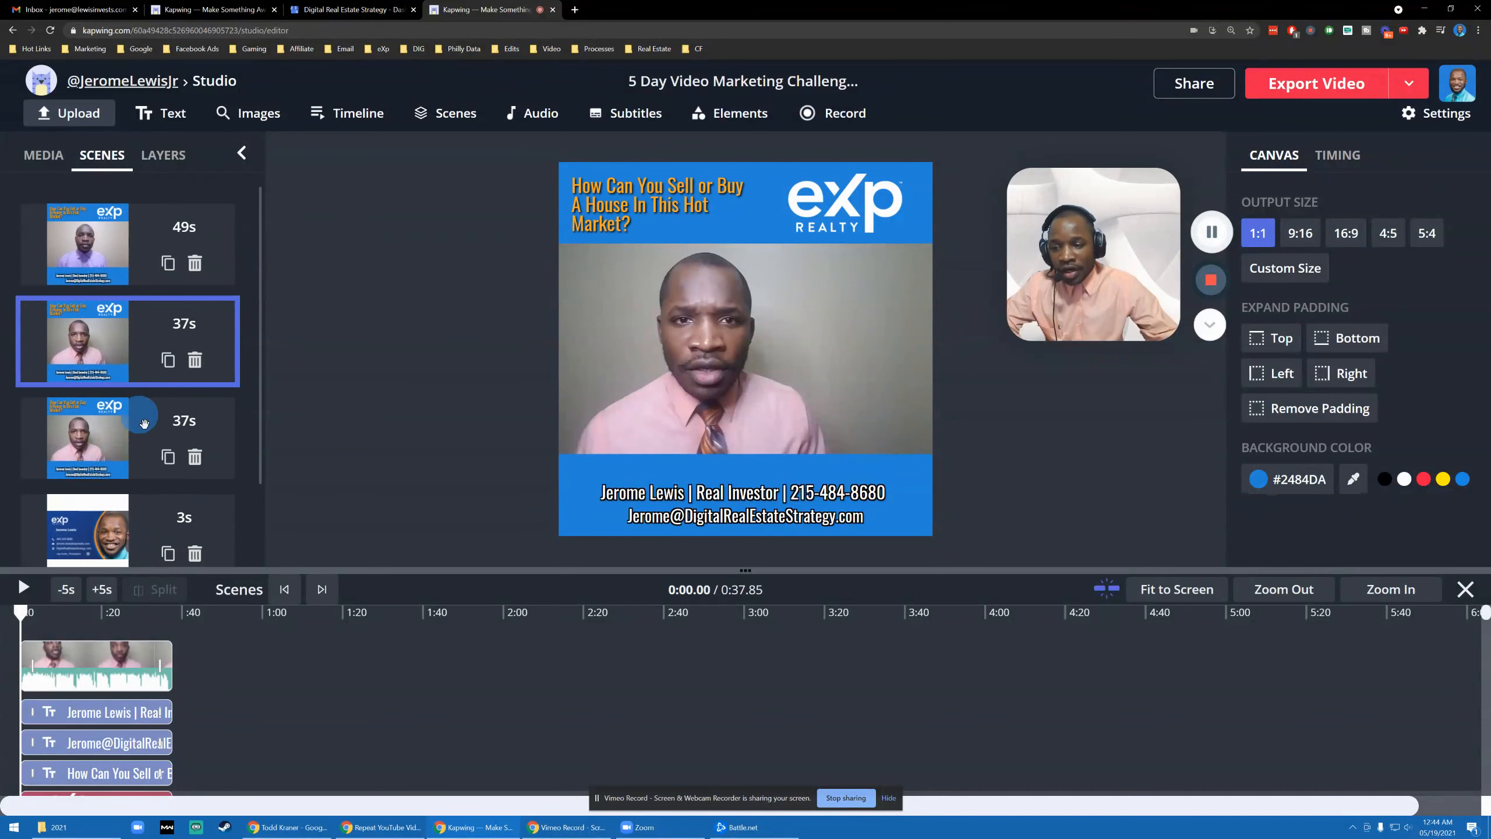
left_click(100, 447)
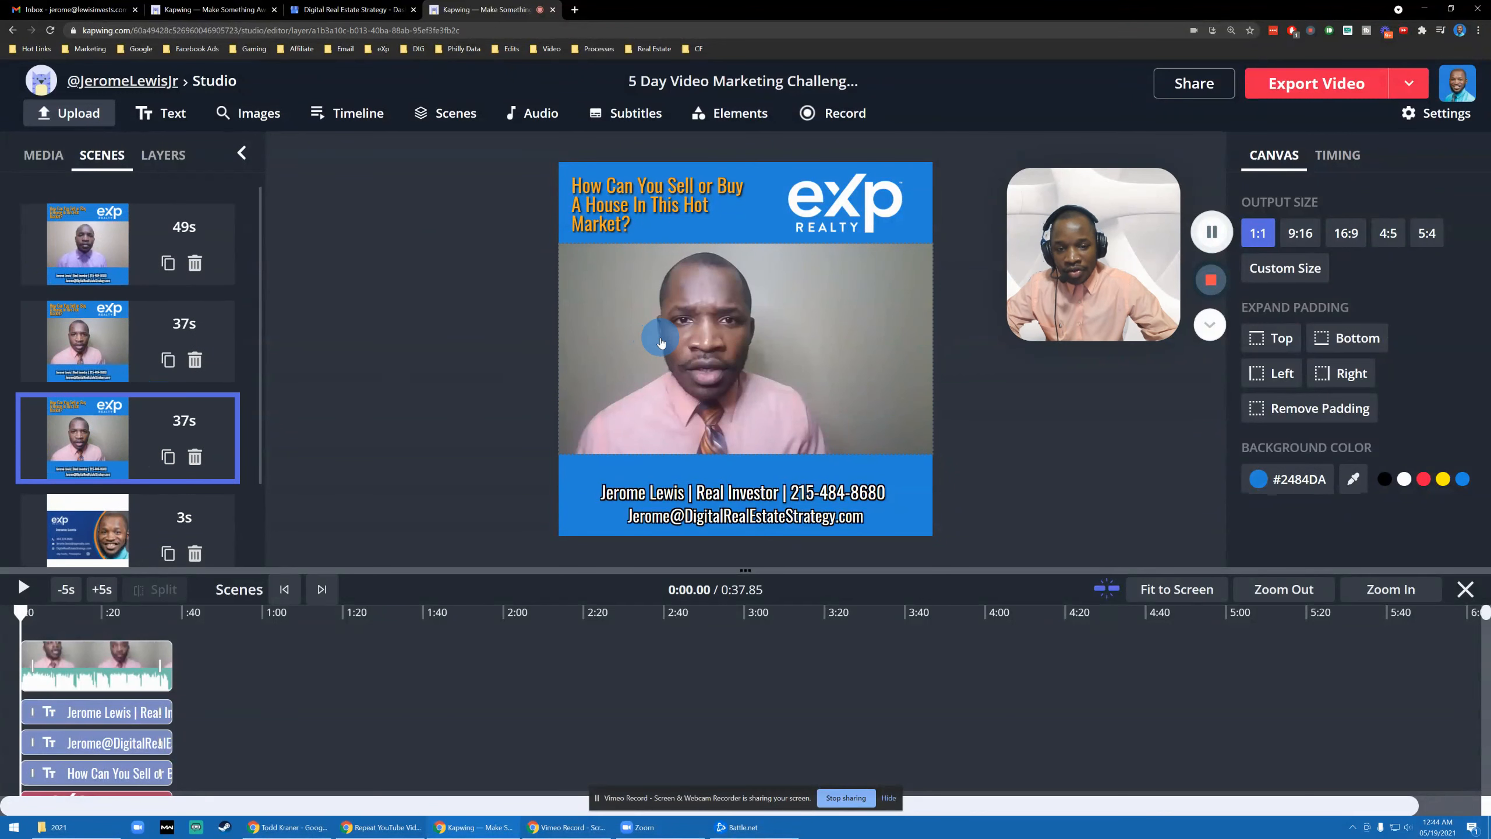
left_click(661, 343)
key("Delete")
- Add the 00:41 talking-head clip from the media library to the duplicated scene
left_click(64, 167)
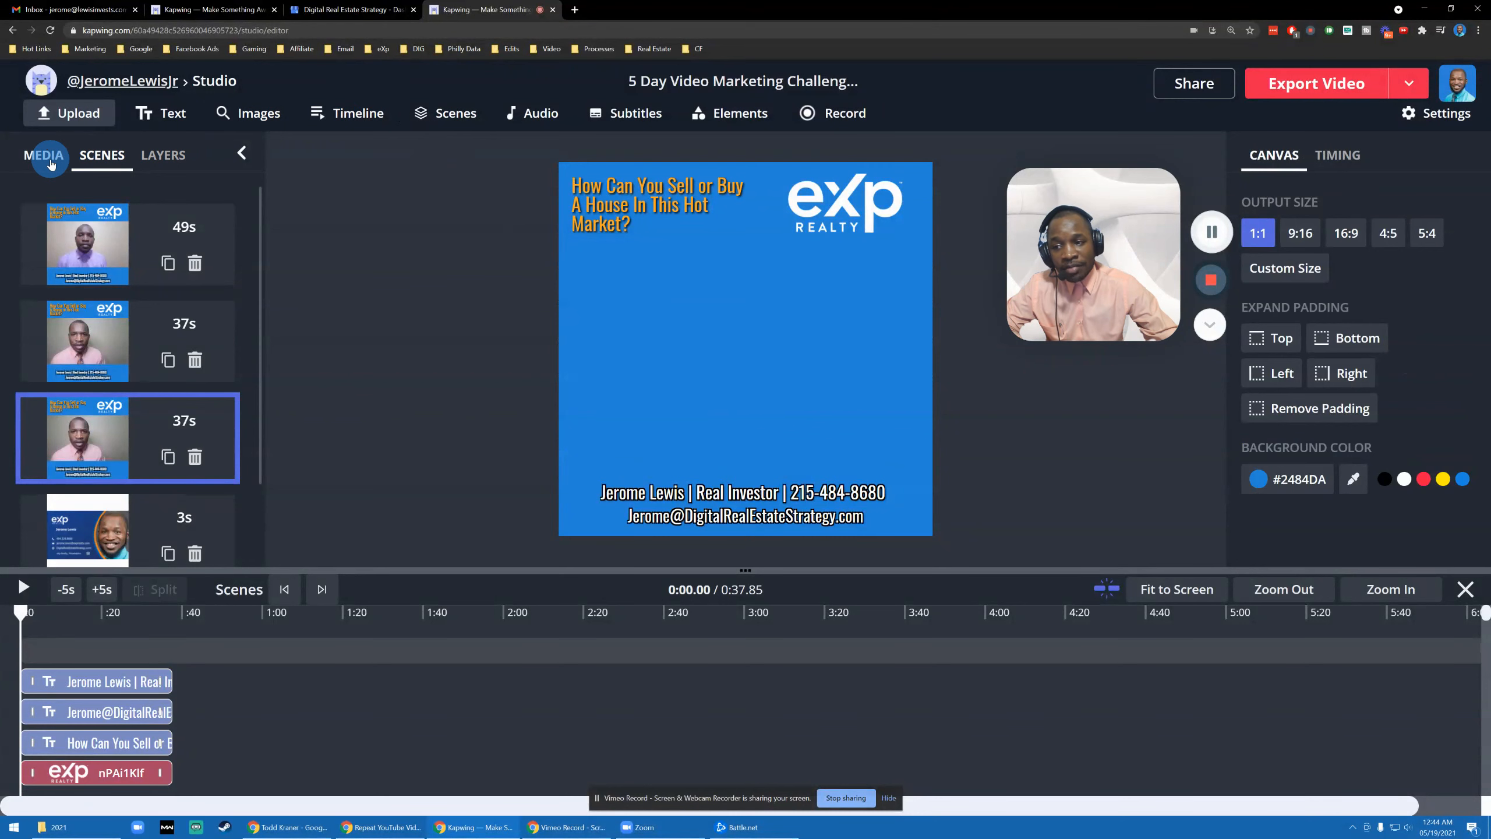
left_click(51, 161)
scroll(213, 315, "down", 5)
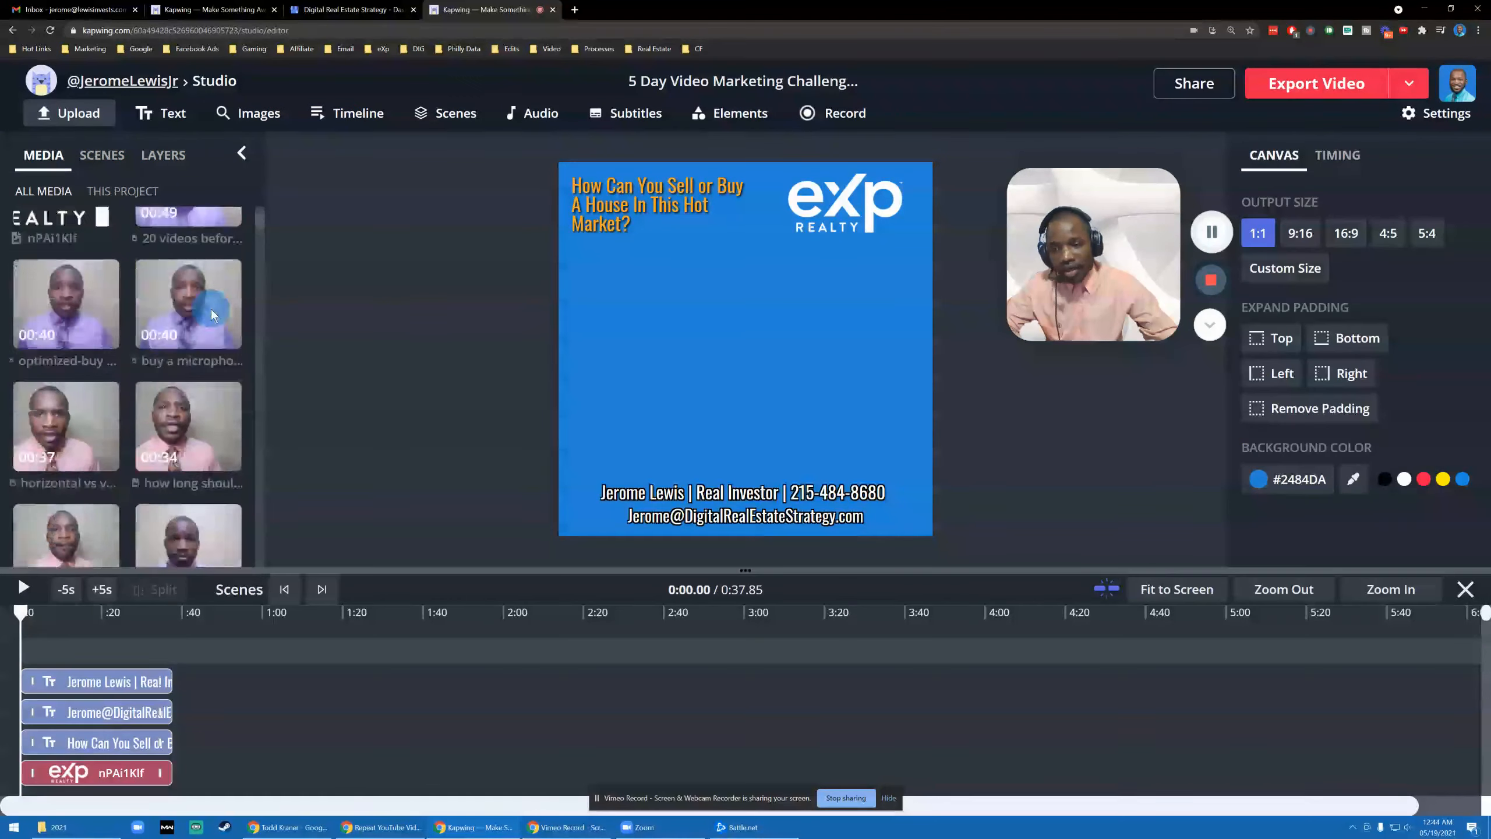
scroll(252, 352, "down", 5)
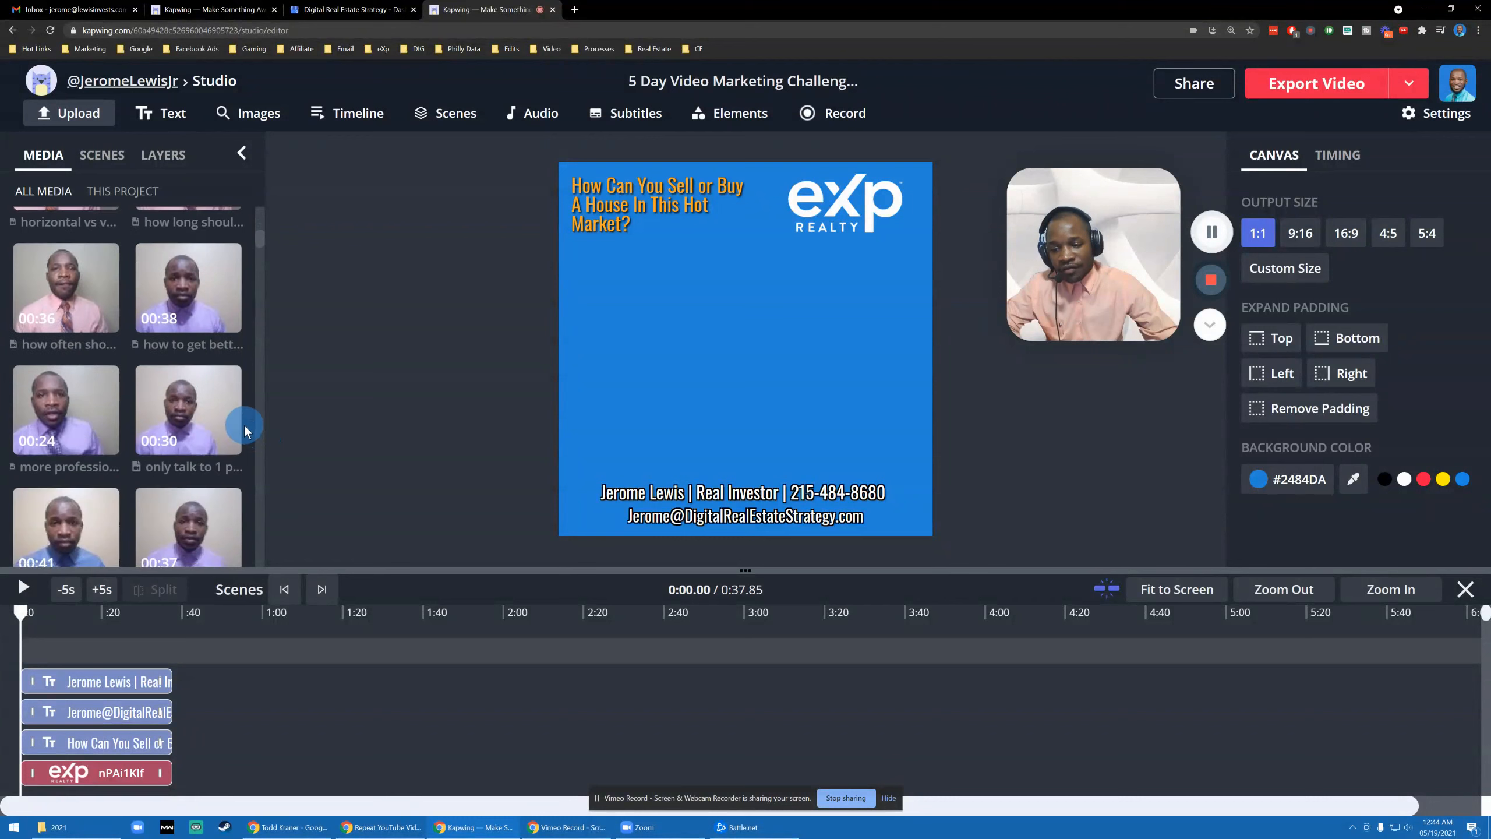
left_click(65, 359)
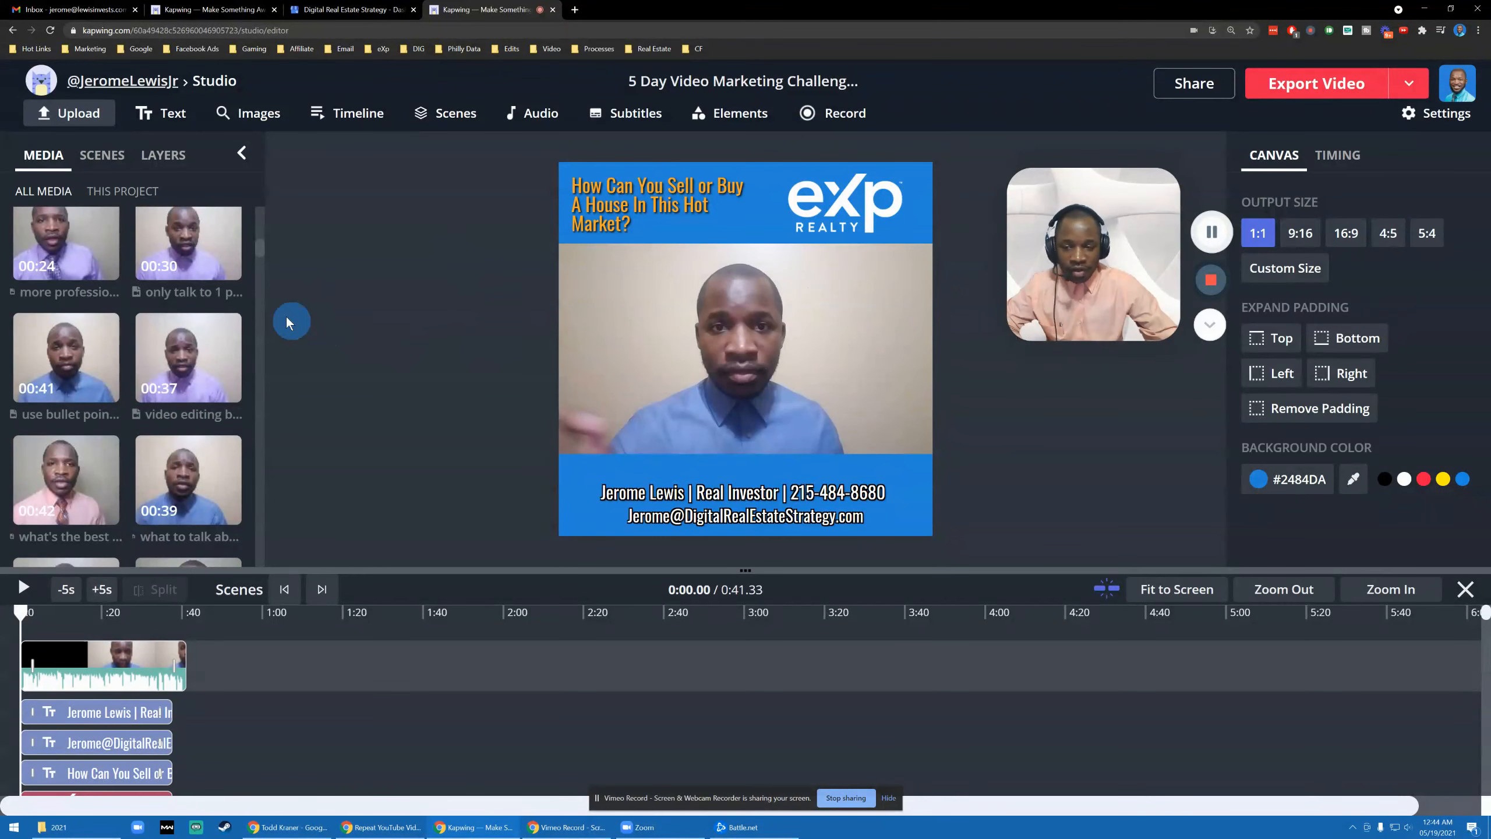
left_click(108, 160)
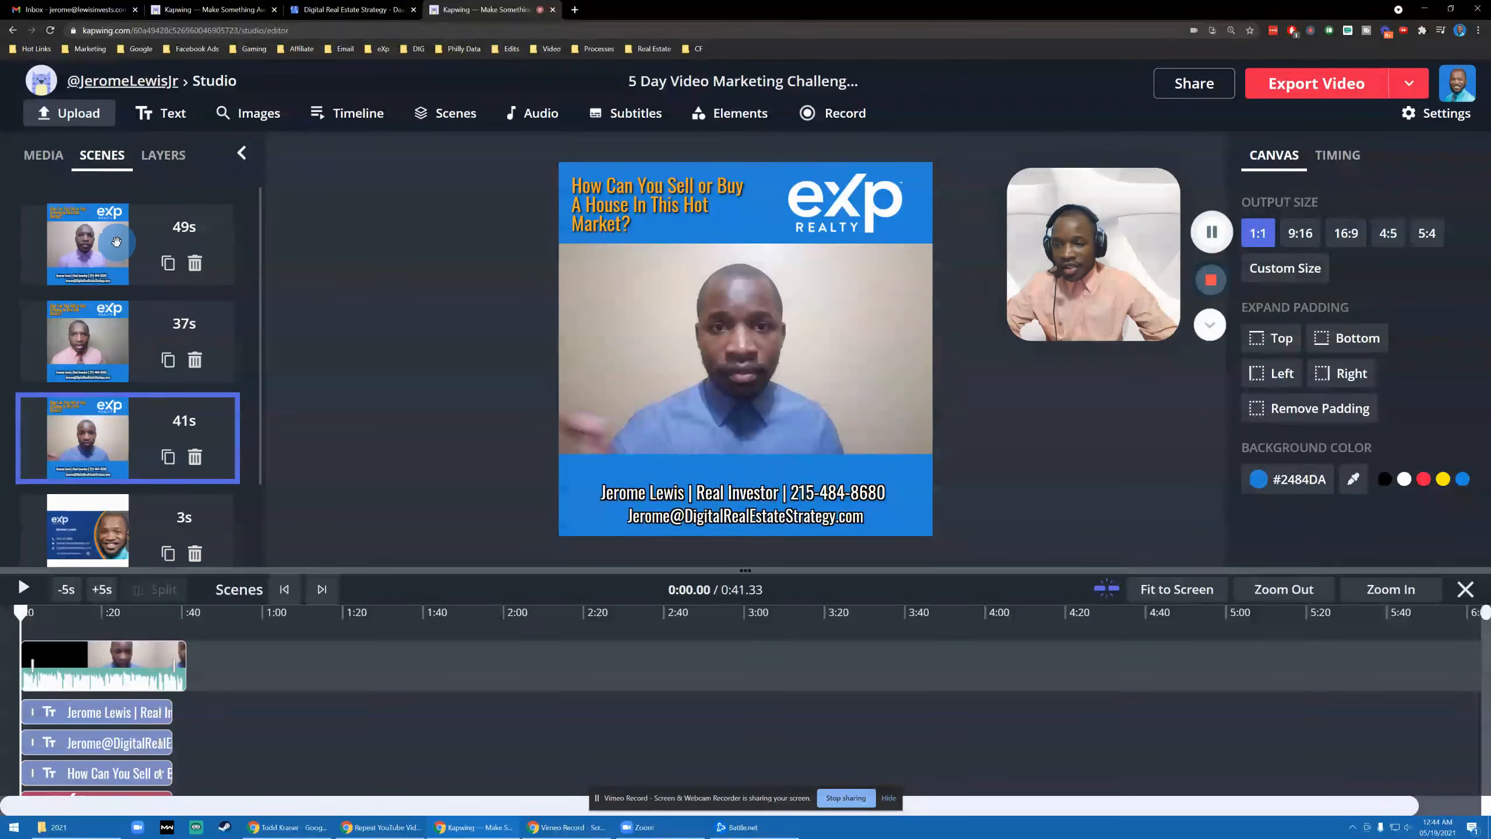
scroll(141, 505, "down", 3)
scroll(235, 376, "up", 3)
scroll(194, 364, "down", 3)
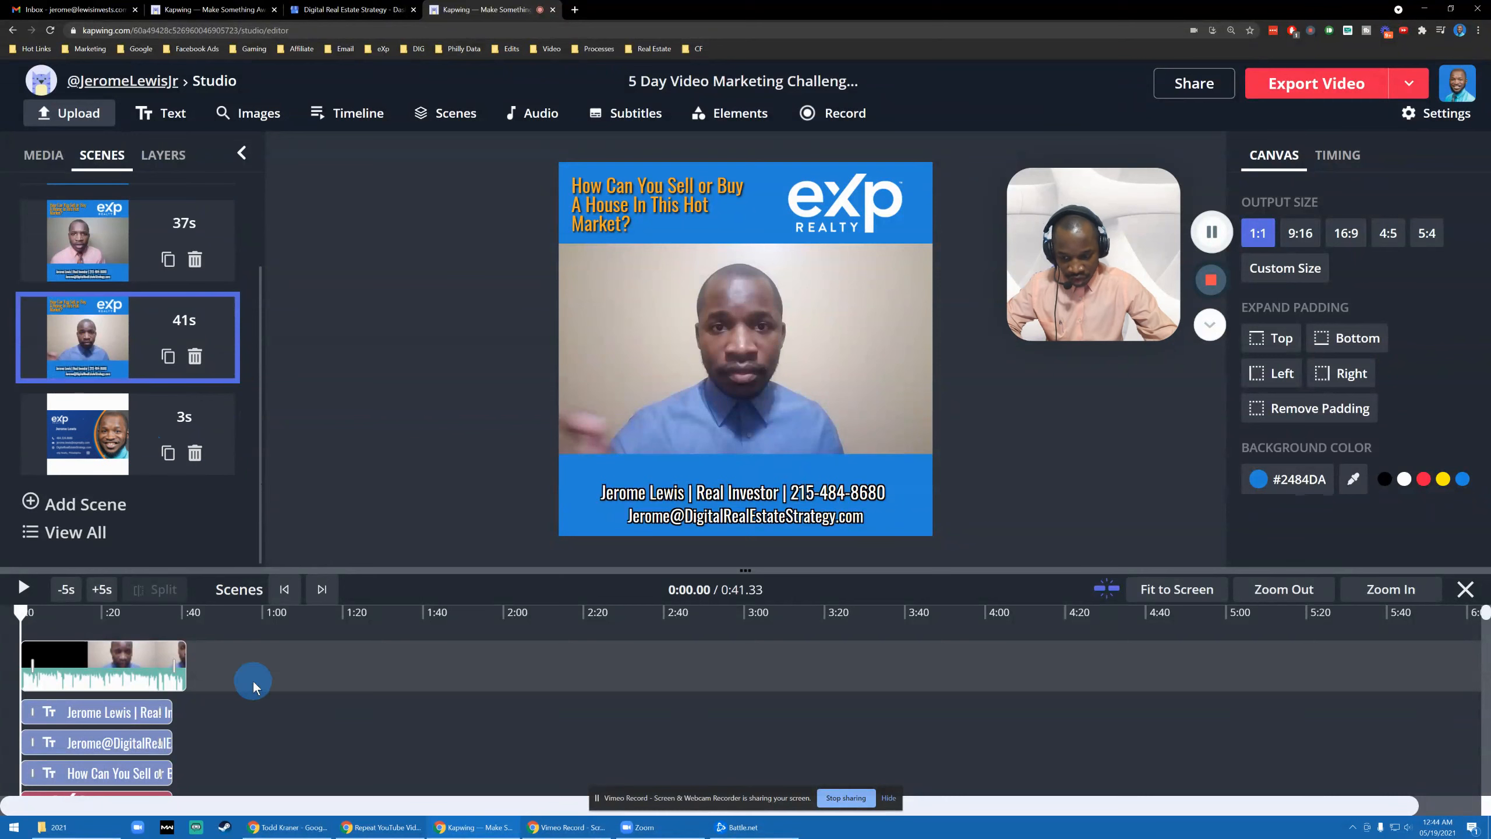
- Extend the contact text to 41.33 seconds, then switch to the 49-second first scene
left_click_drag(170, 717, 189, 776)
scroll(155, 708, "down", 3)
scroll(157, 704, "up", 1)
left_click(176, 689)
scroll(194, 699, "up", 3)
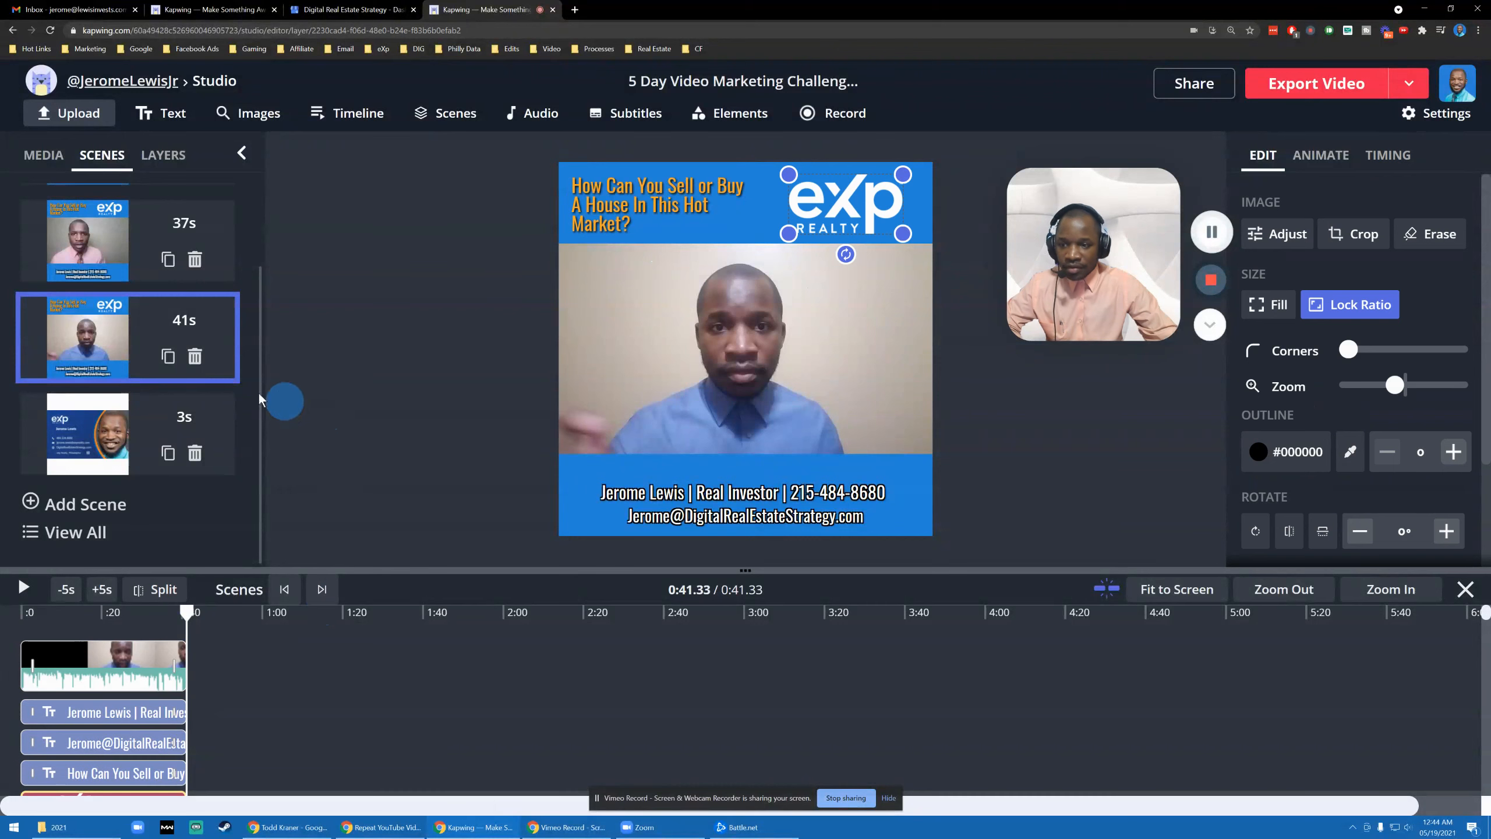
scroll(176, 329, "up", 2)
scroll(130, 469, "down", 2)
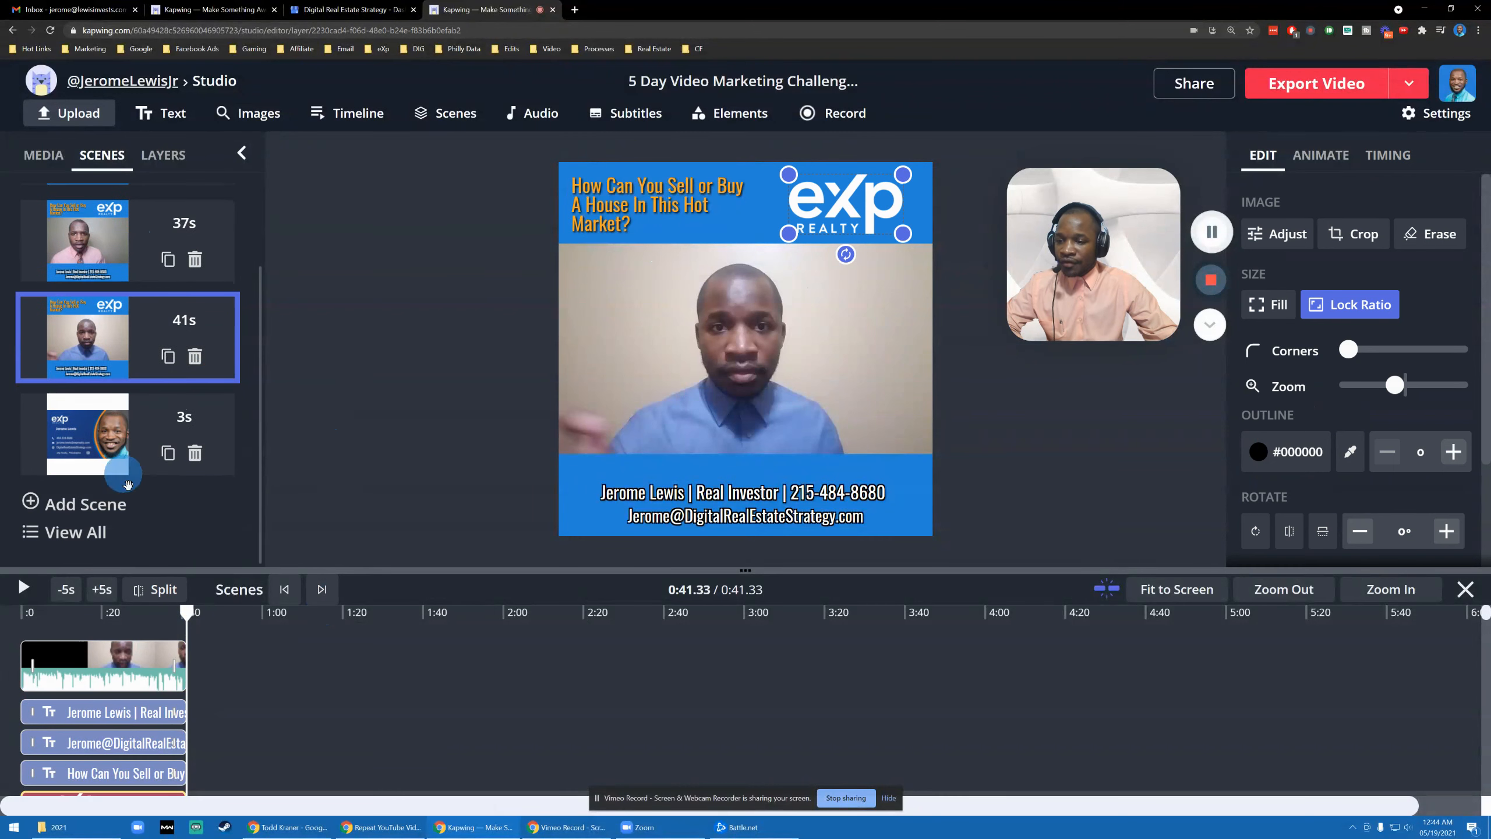
scroll(246, 364, "up", 2)
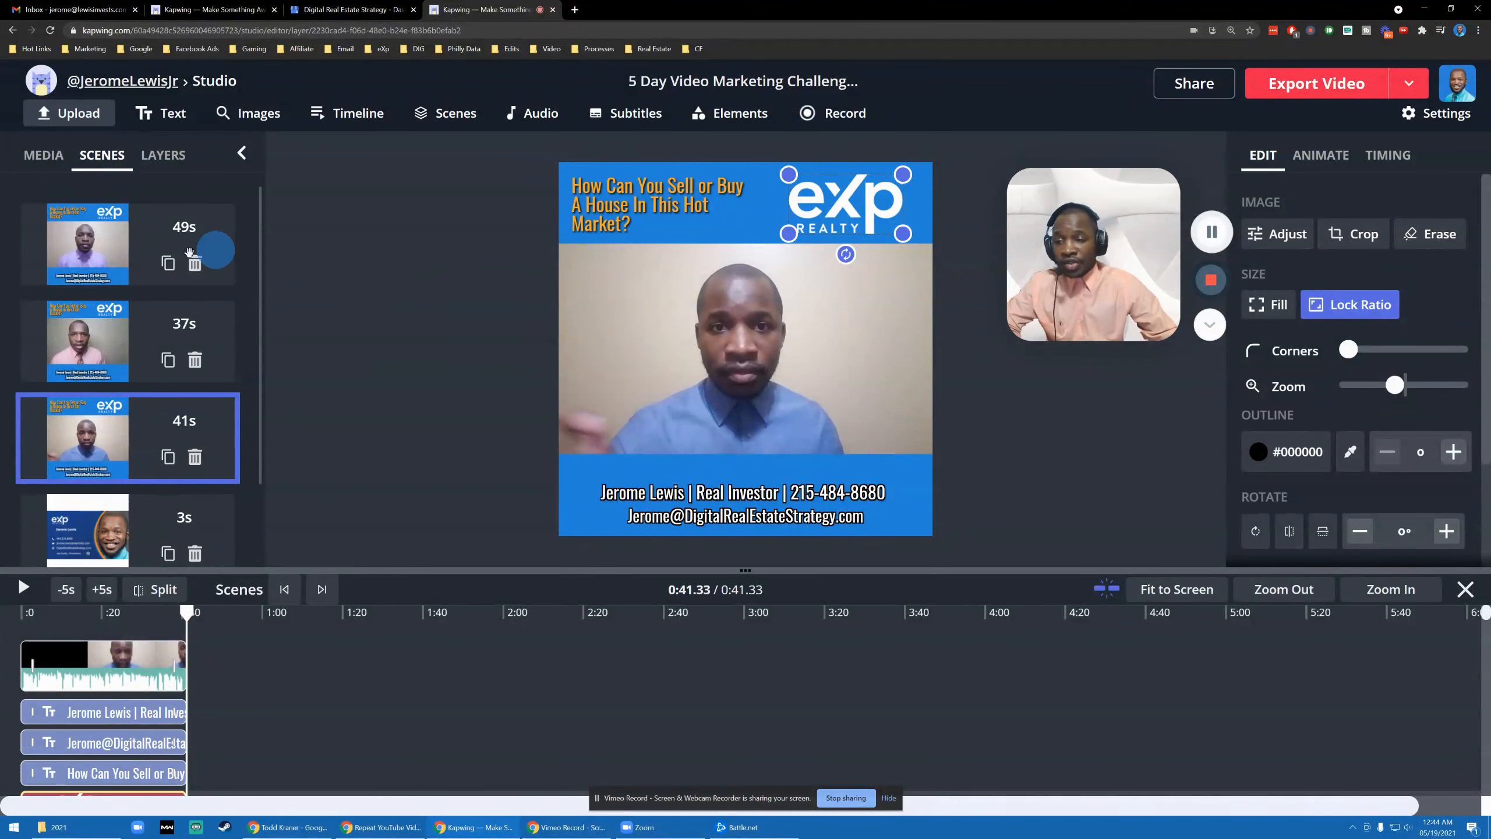
scroll(205, 437, "down", 1)
scroll(205, 438, "down", 1)
scroll(204, 437, "up", 1)
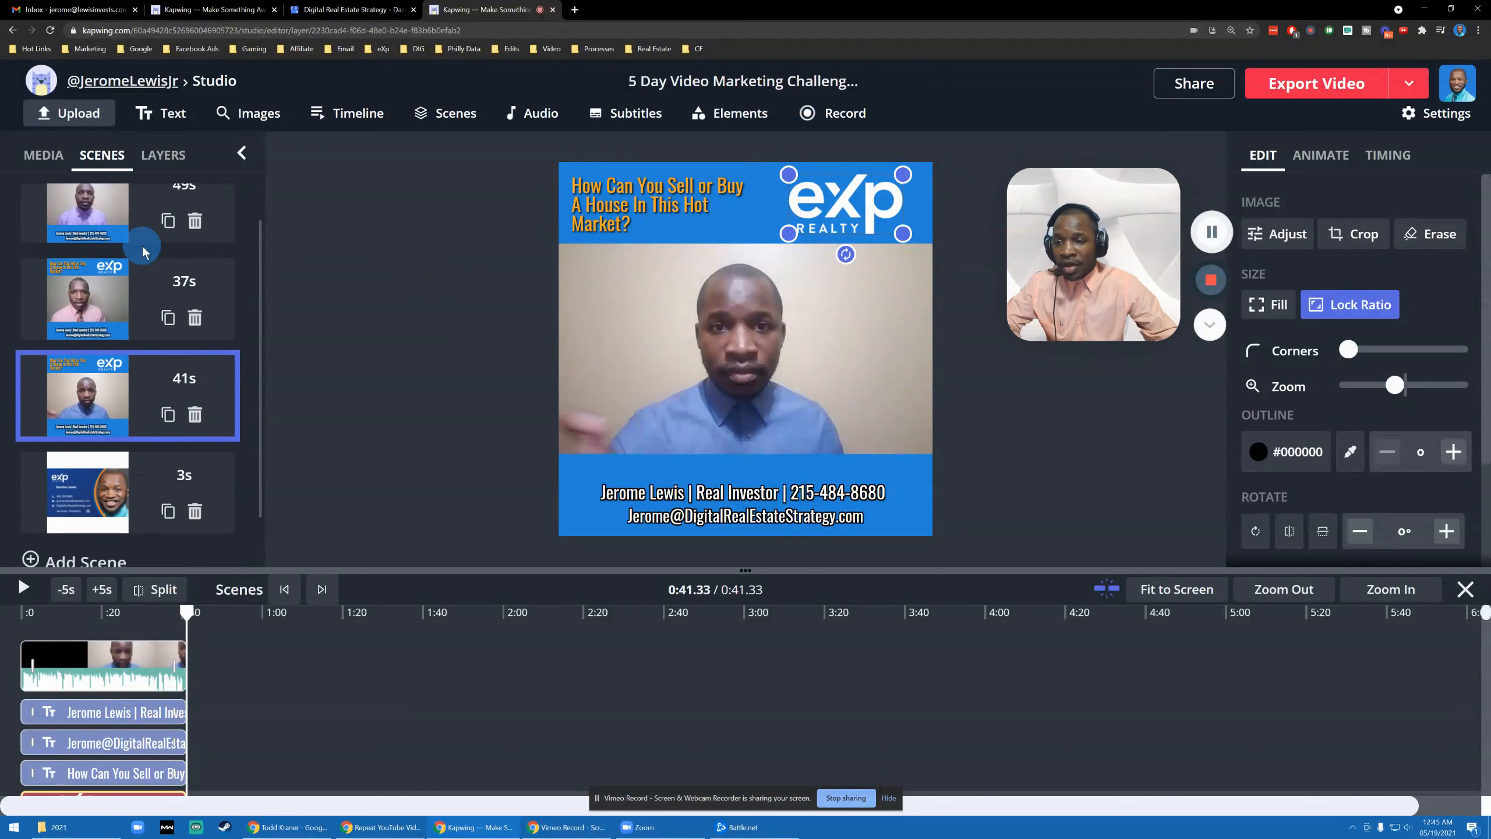
scroll(217, 298, "up", 1)
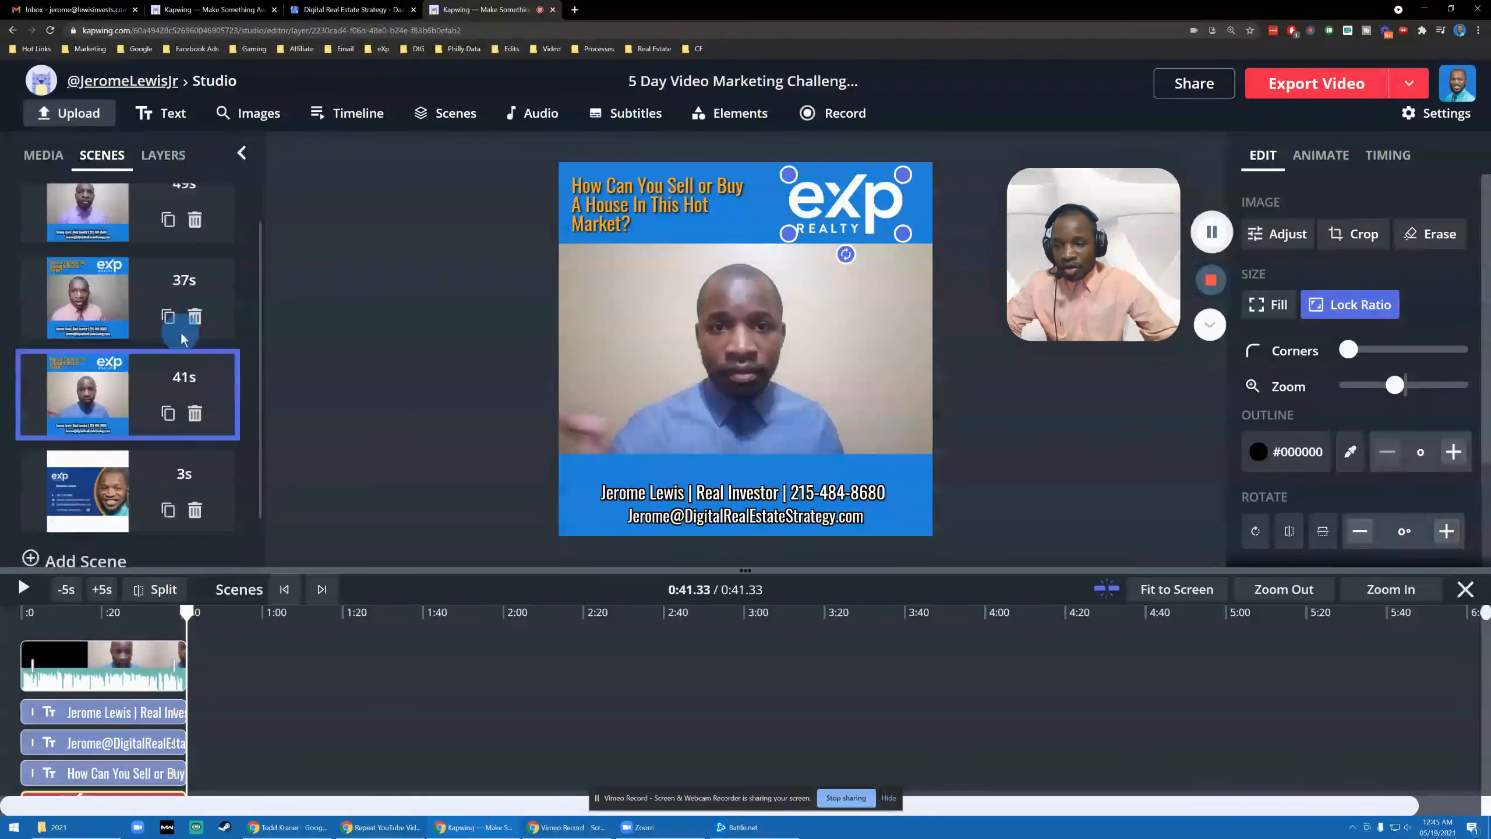
scroll(227, 273, "down", 2)
scroll(164, 349, "up", 2)
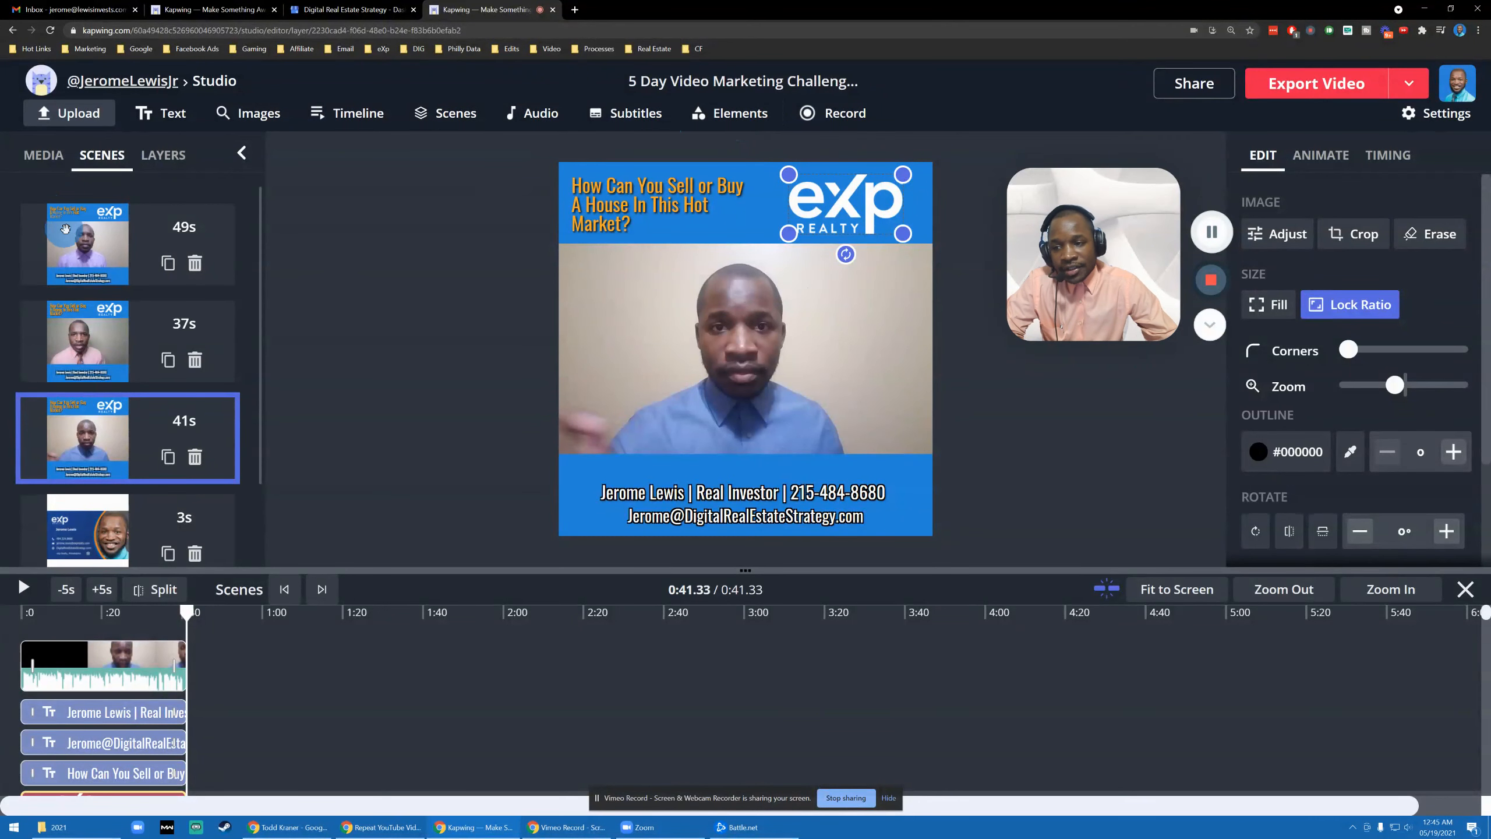
left_click(70, 232)
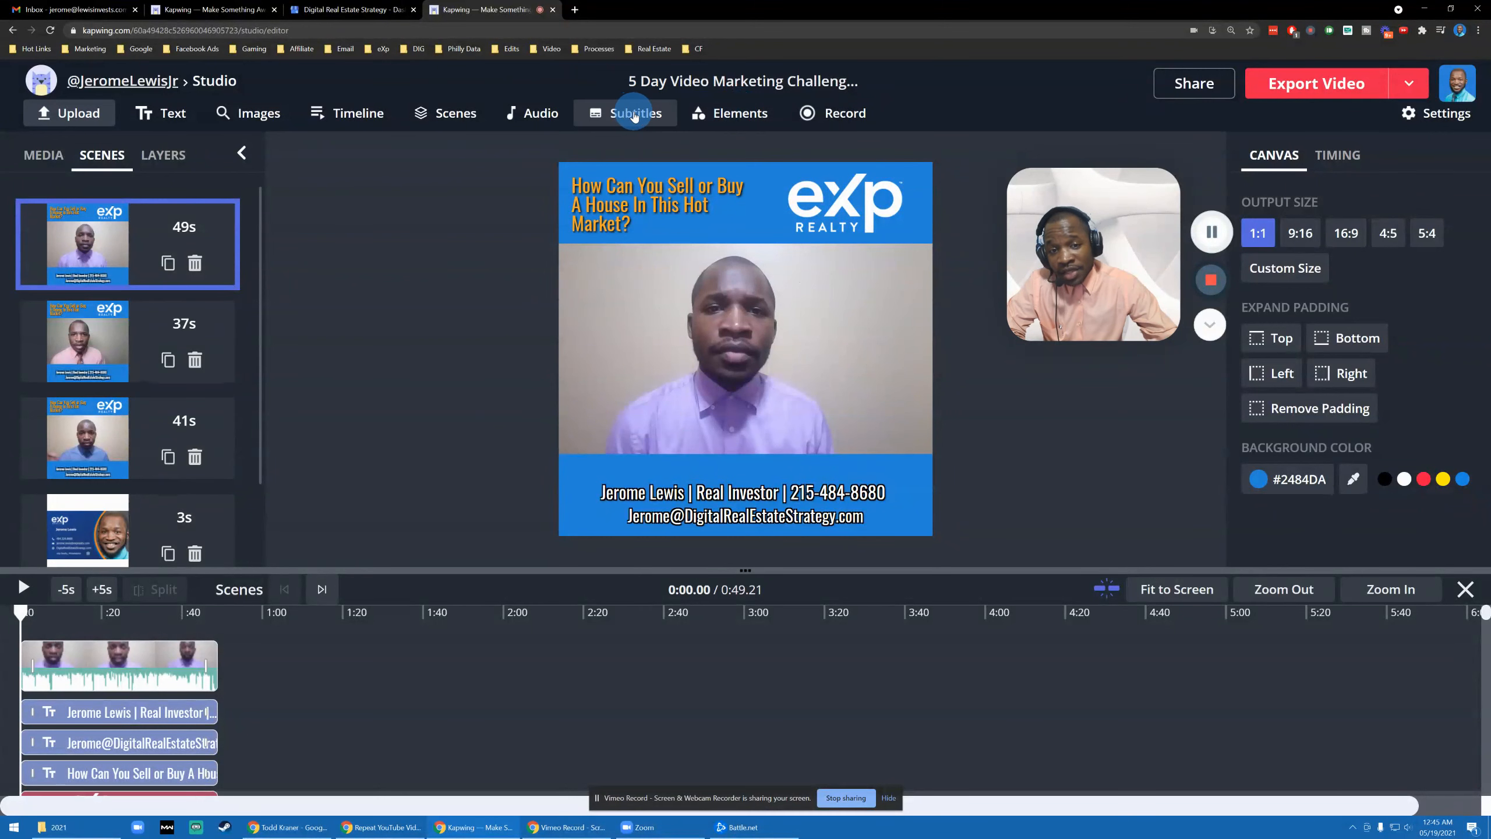
left_click(731, 121)
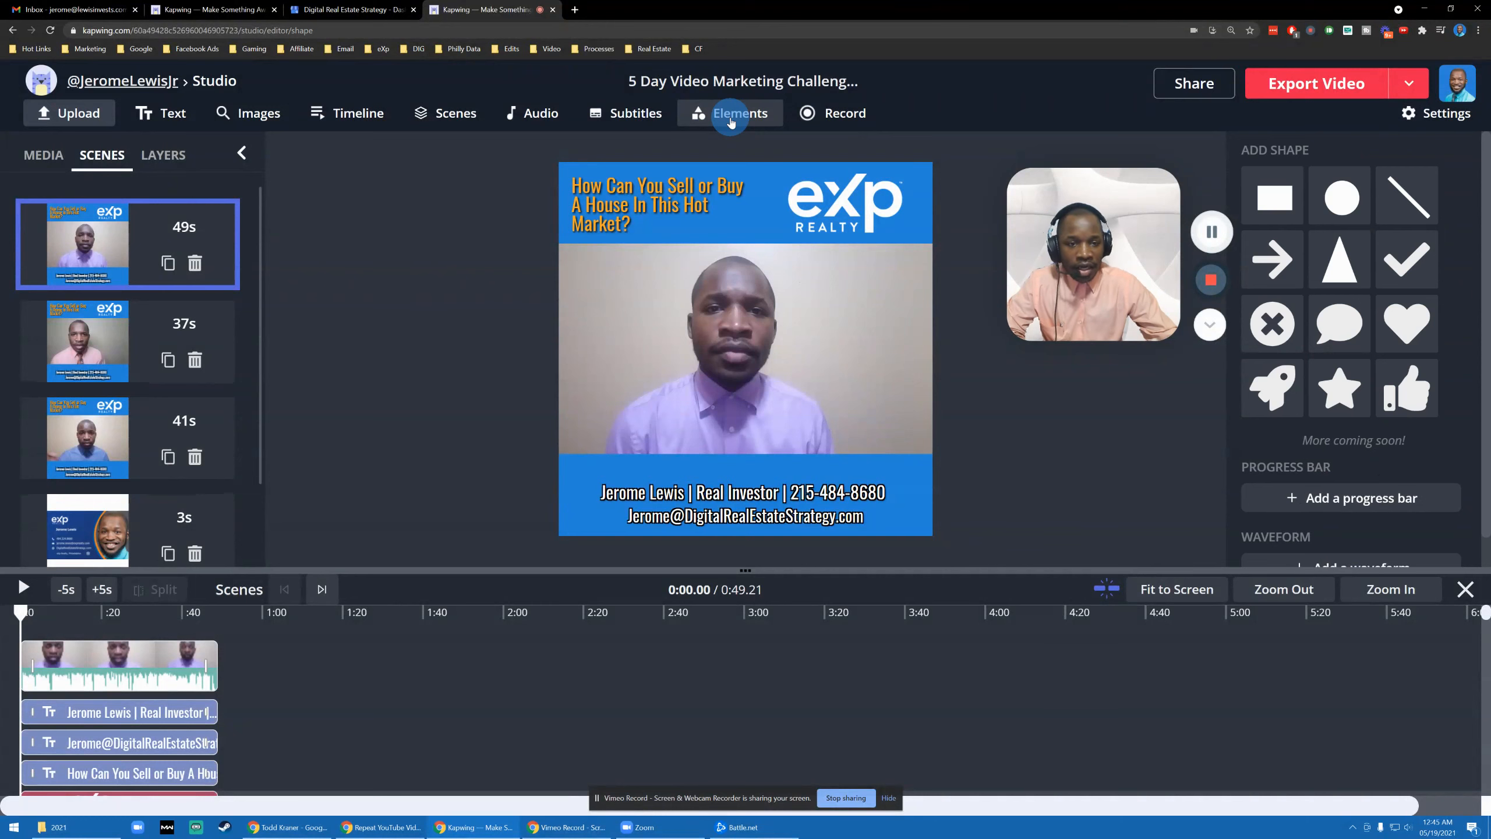
left_click(1280, 339)
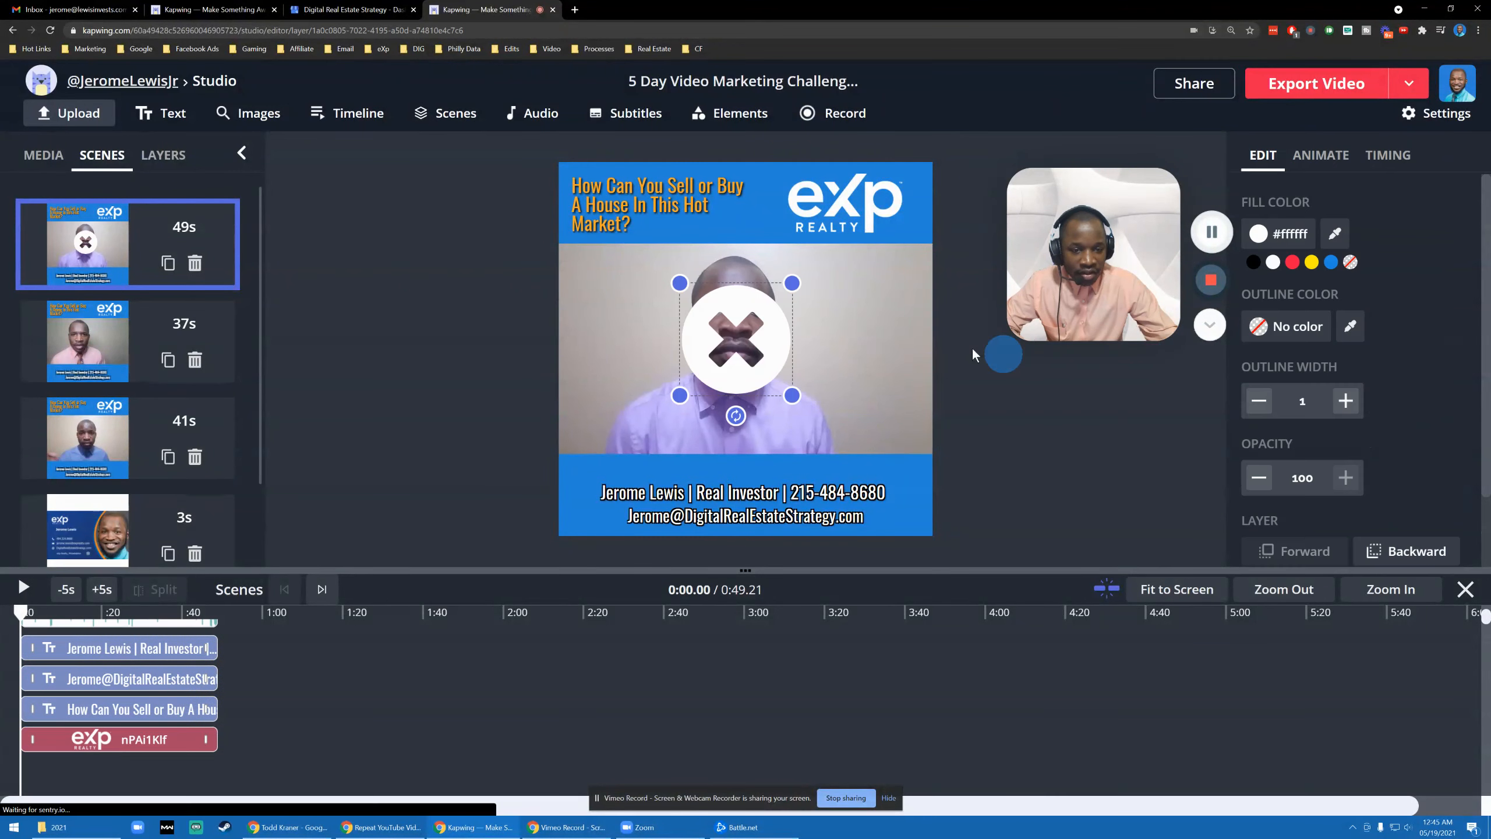
left_click(754, 113)
left_click(1337, 271)
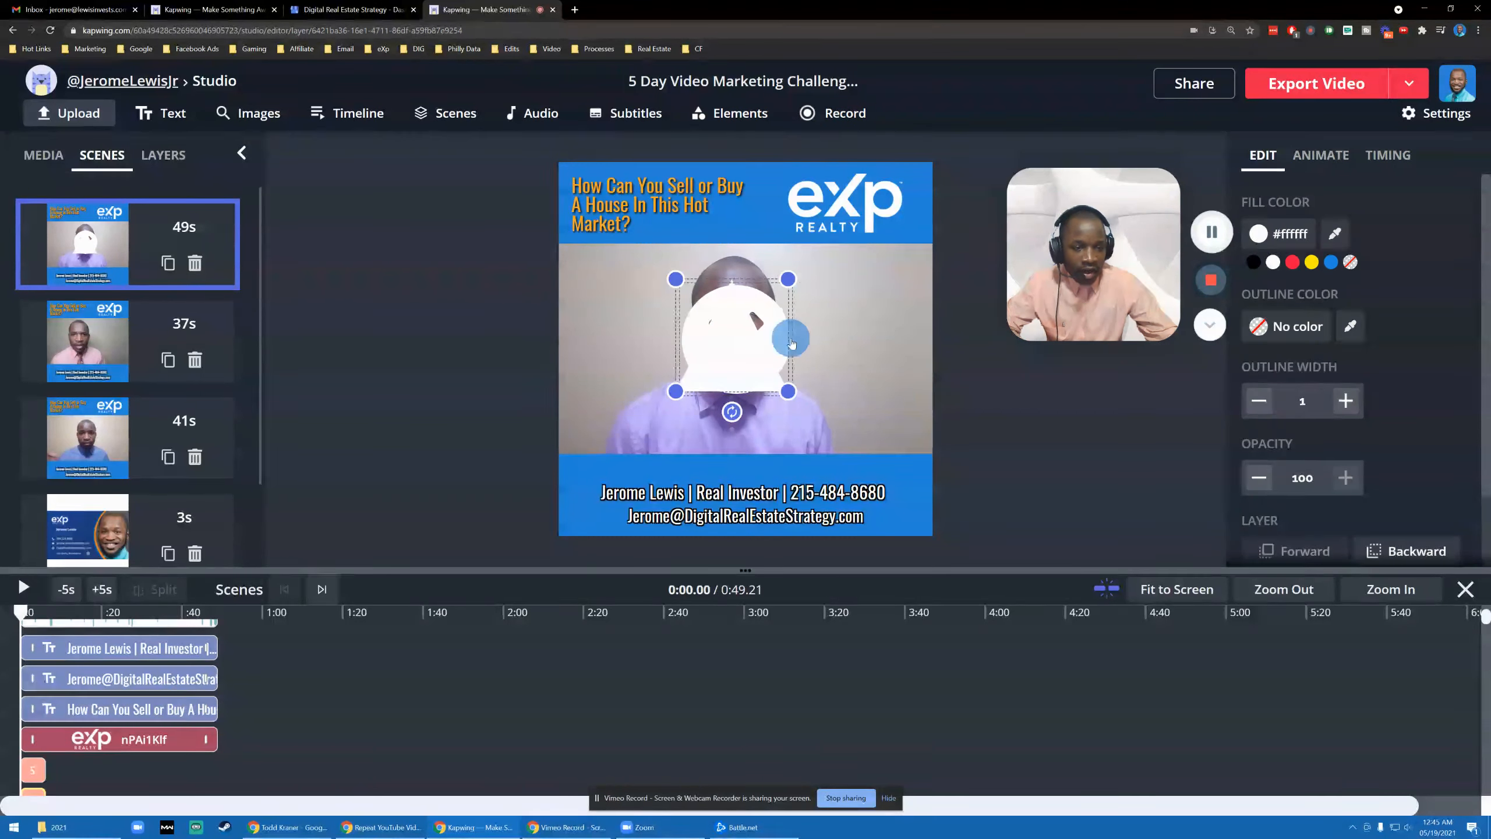
left_click(734, 114)
left_click(1280, 403)
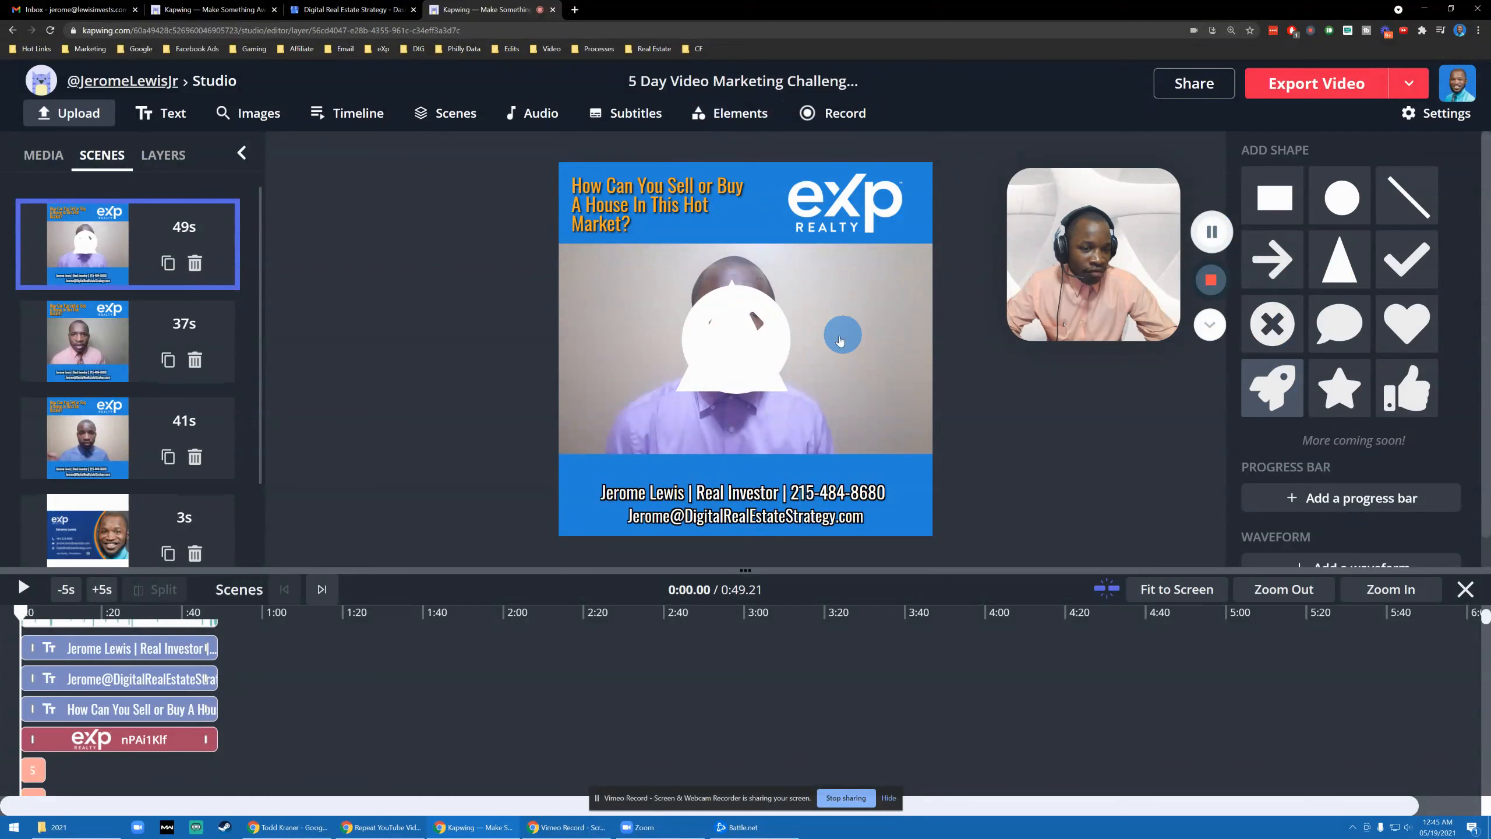
left_click_drag(763, 333, 898, 339)
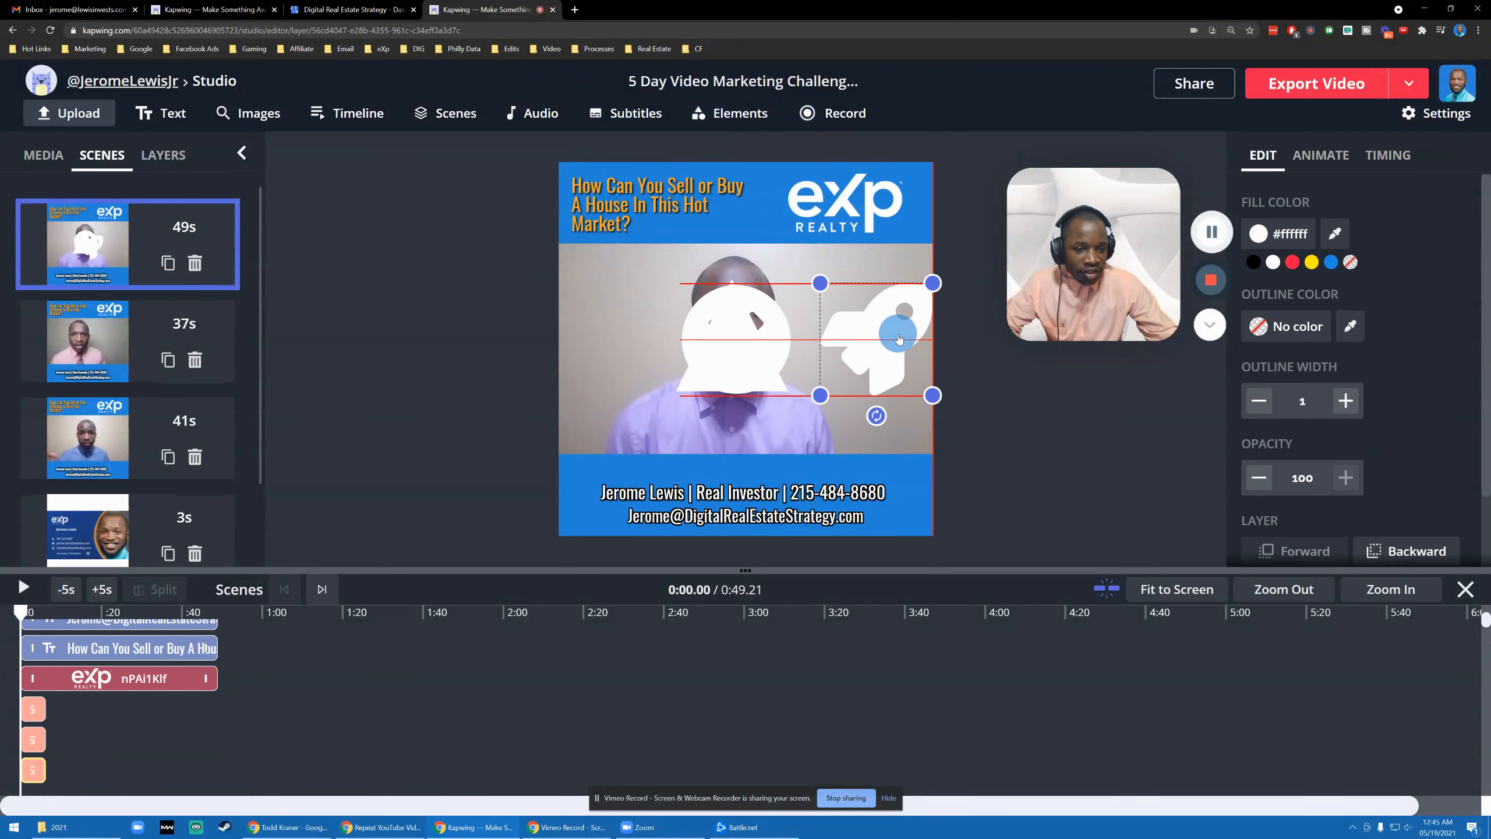
left_click(758, 345)
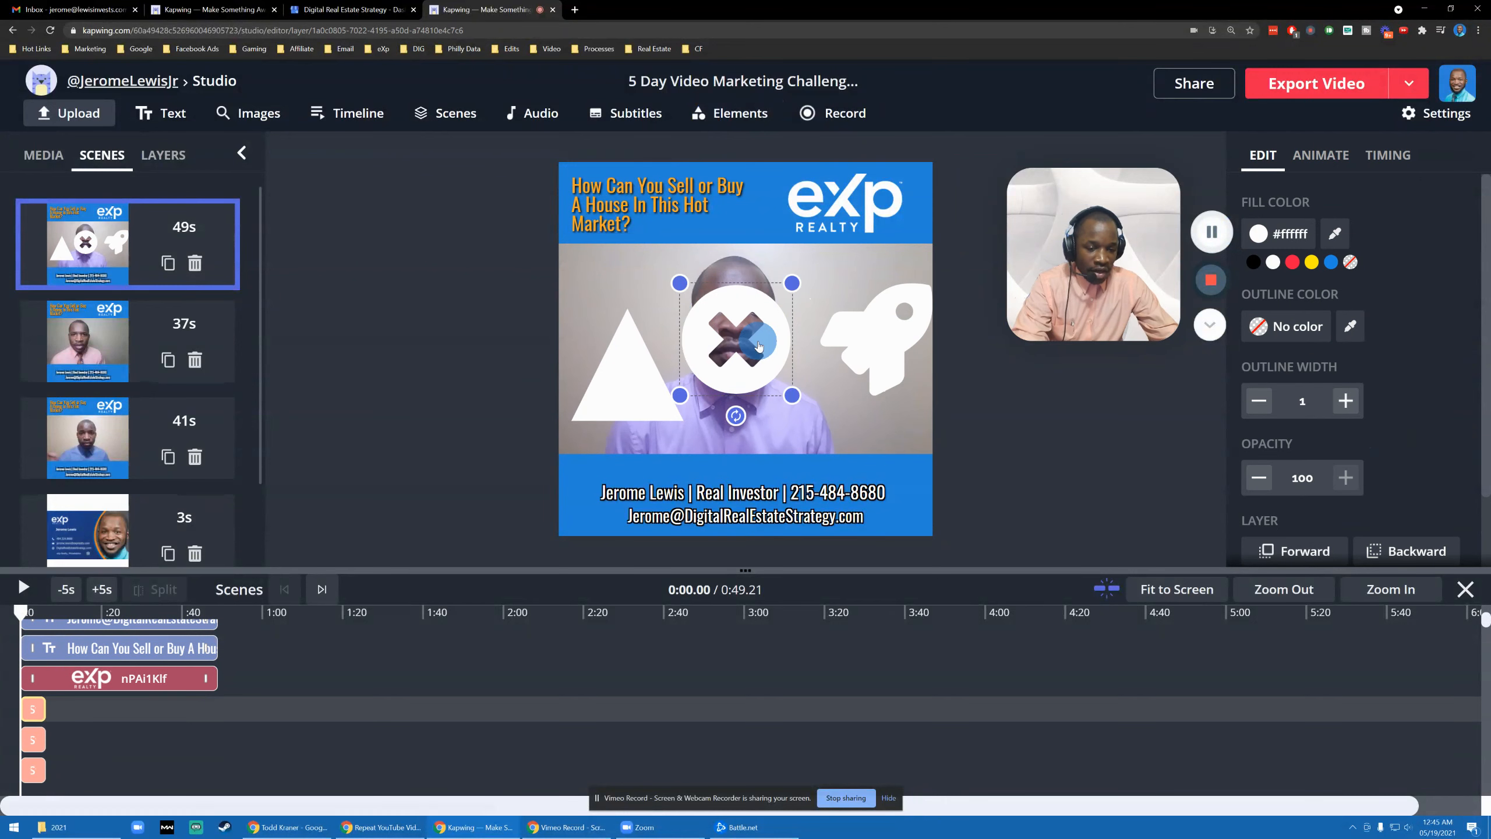
key("Delete")
left_click(872, 320)
key("Delete")
left_click(652, 376)
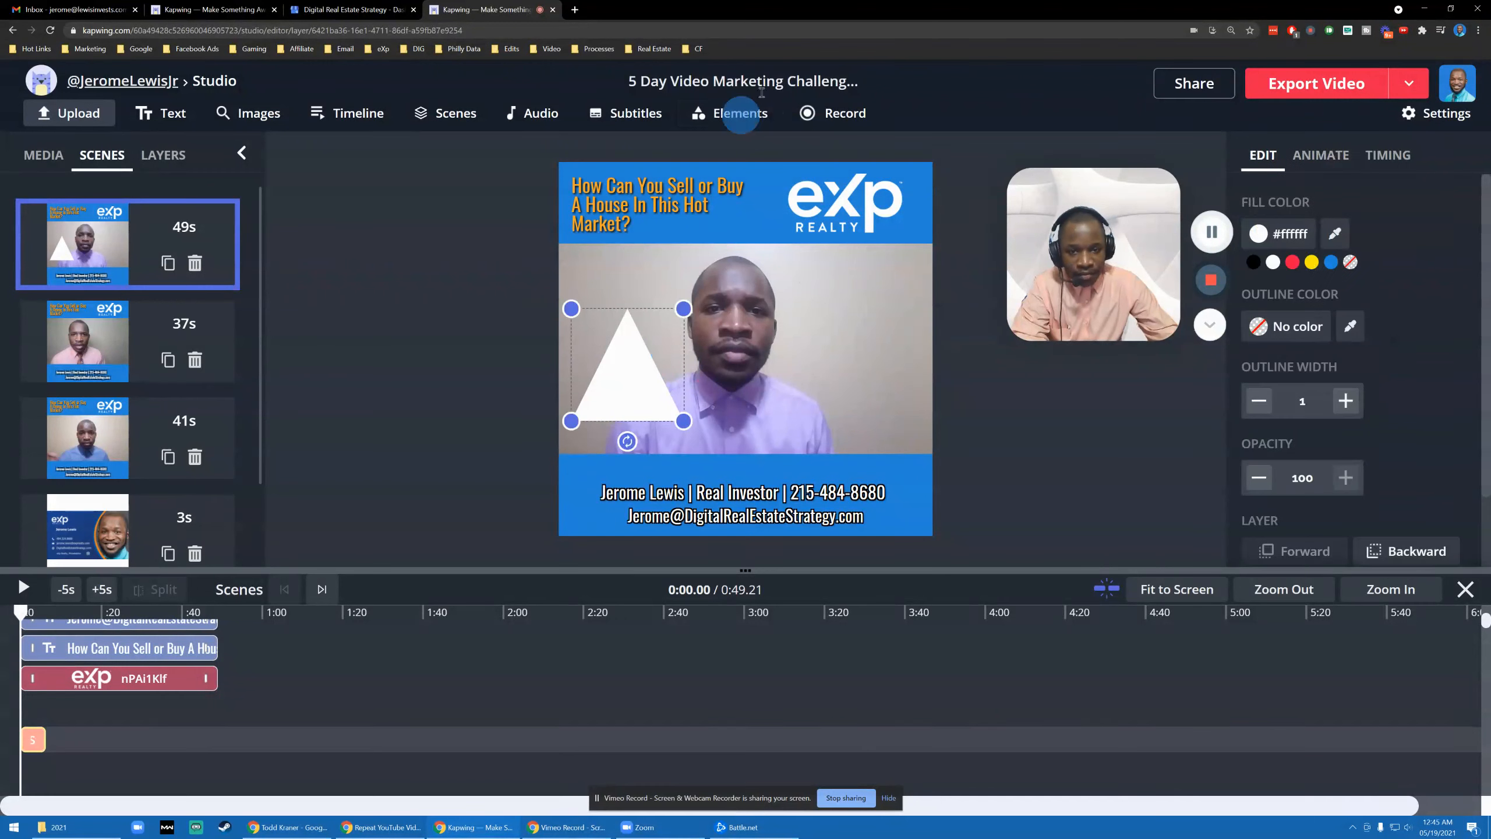
left_click(750, 120)
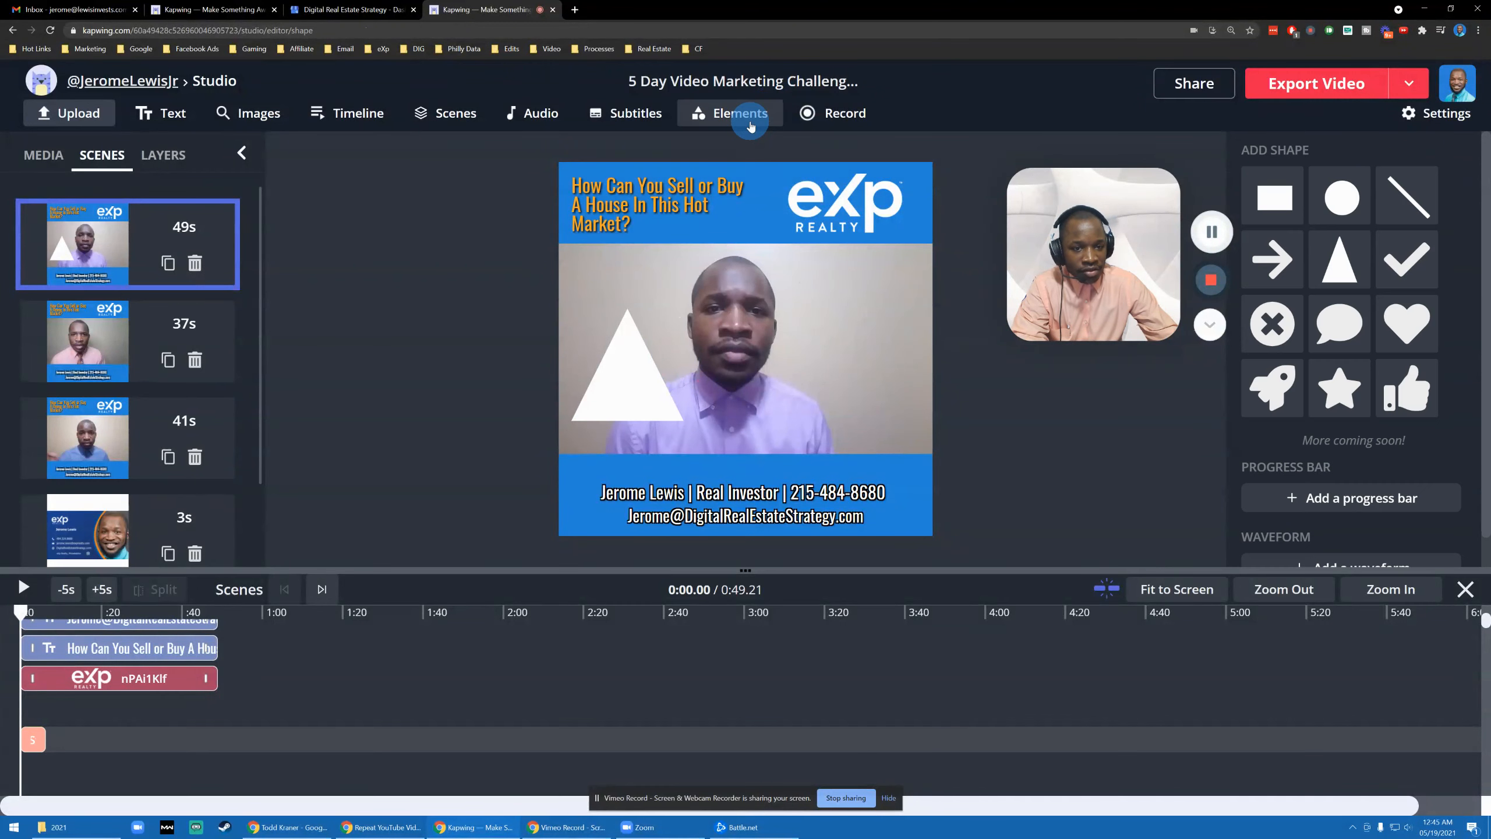
left_click(1322, 261)
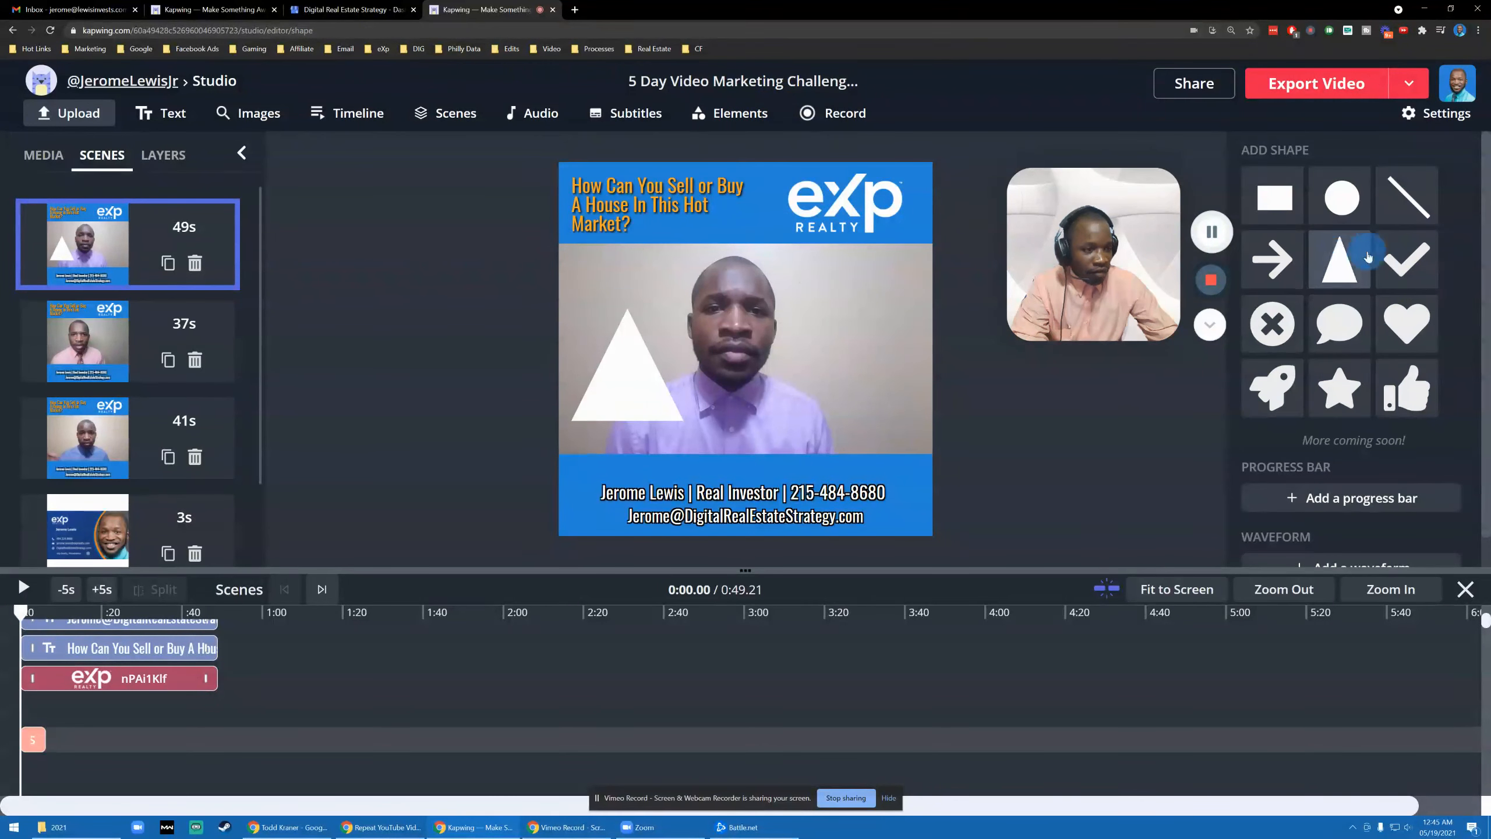
left_click(1354, 498)
scroll(1354, 371, "down", 1)
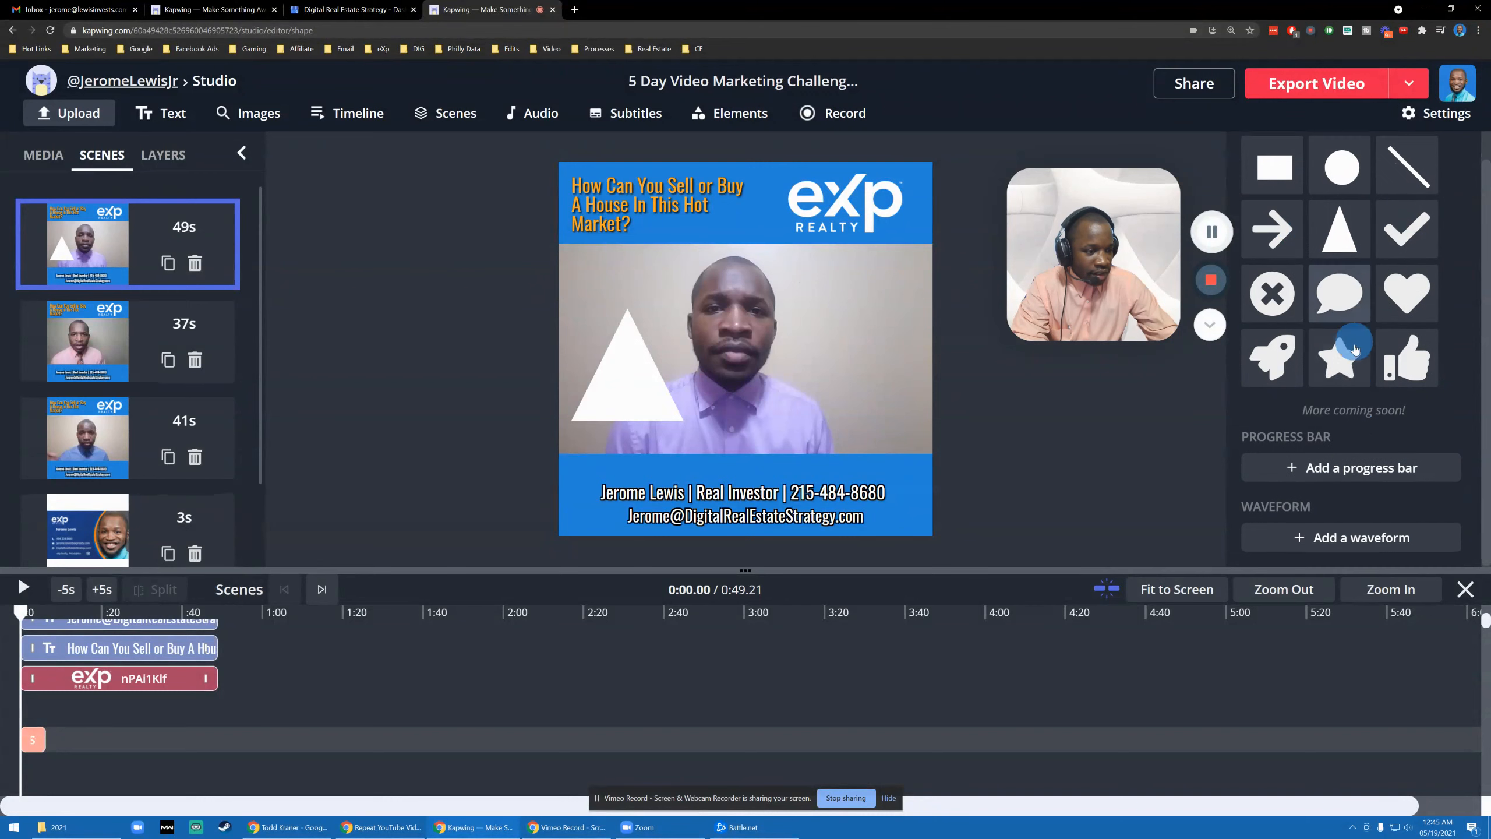
left_click(1337, 473)
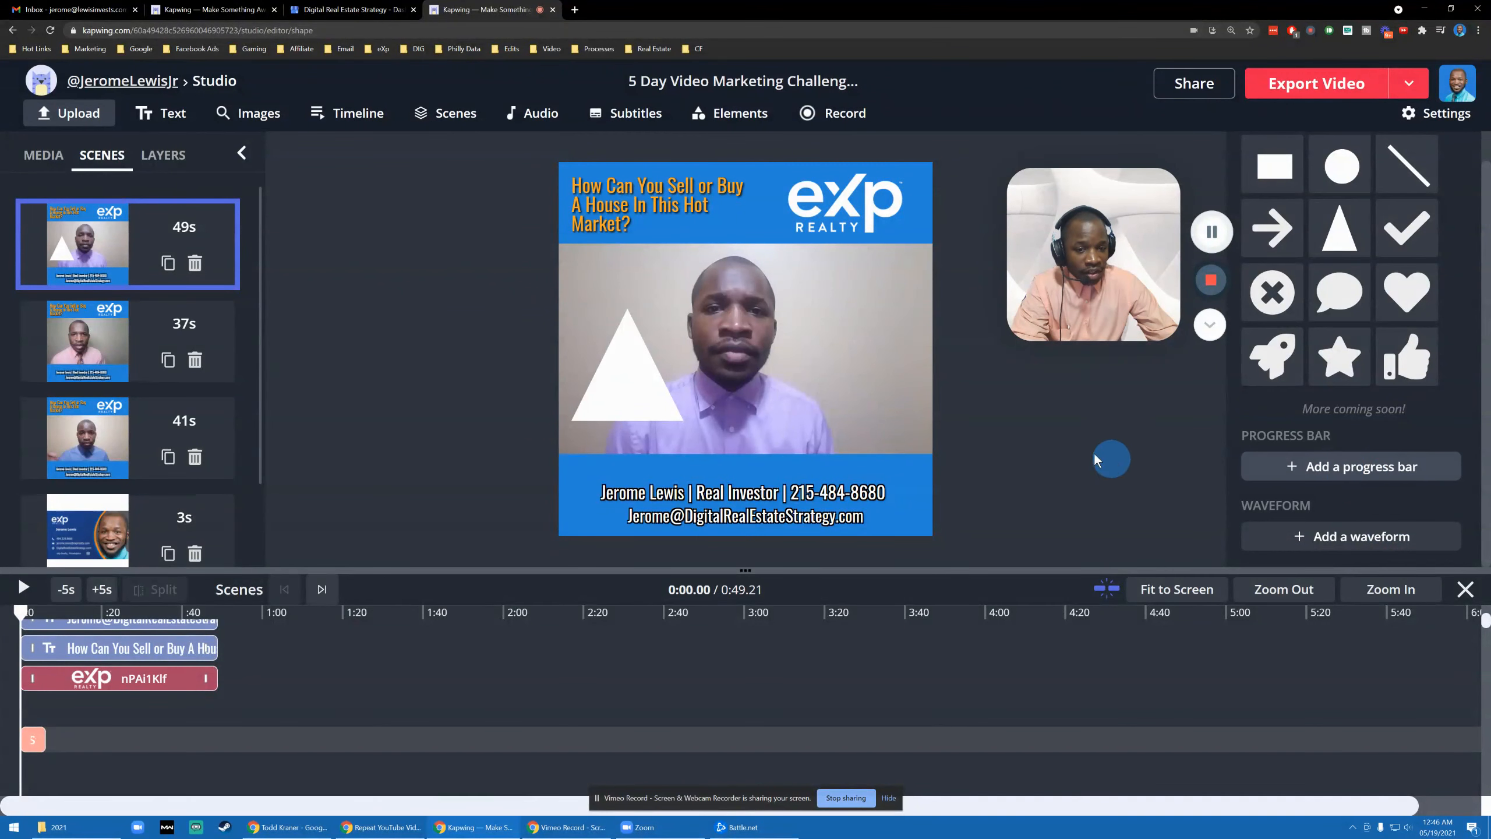
left_click(640, 406)
key("Delete")
left_click(727, 416)
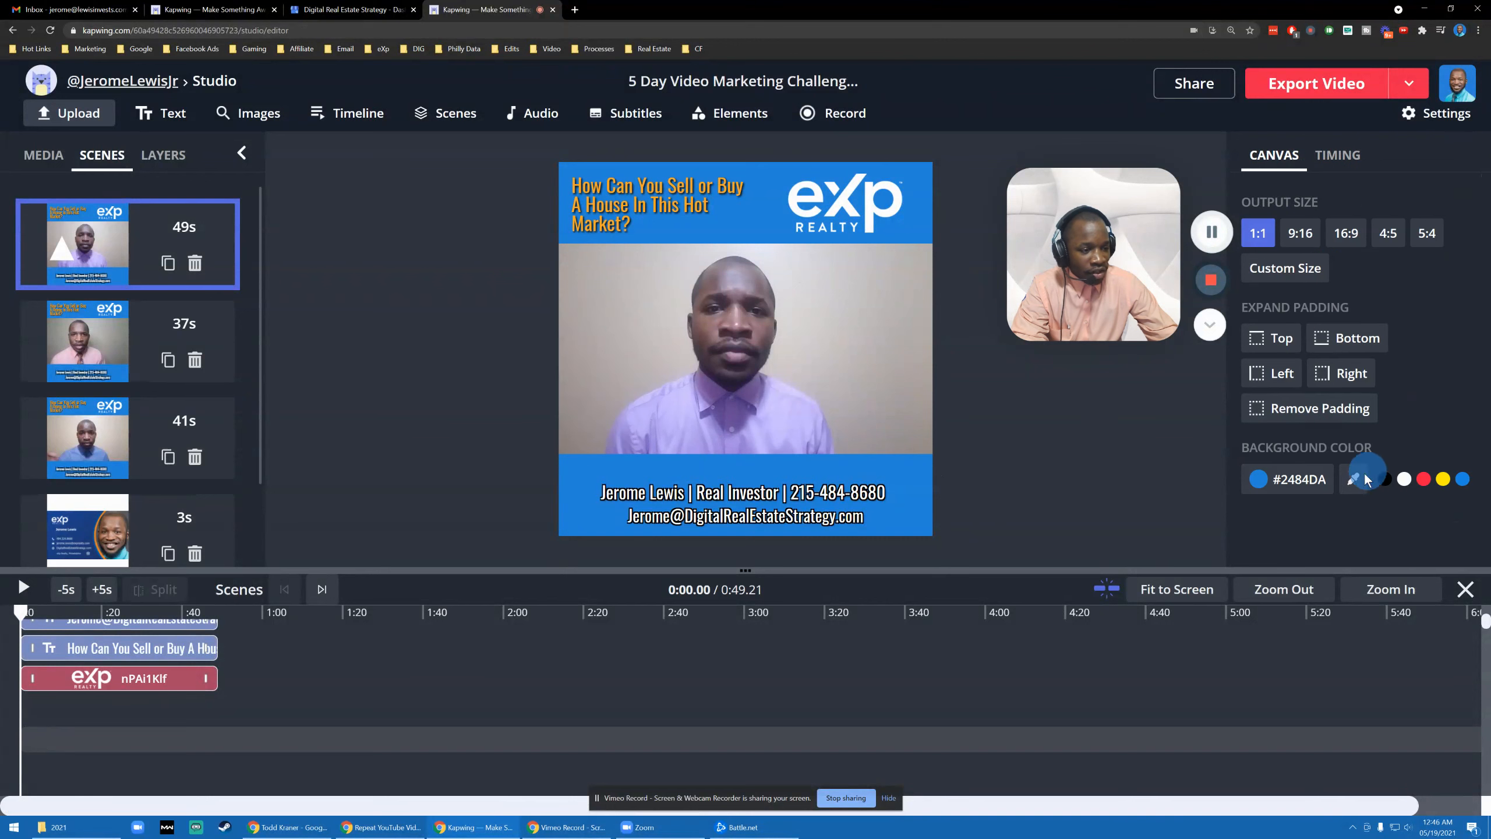
- Add a progress bar from Elements and colour it orange #FFA726
left_click(763, 127)
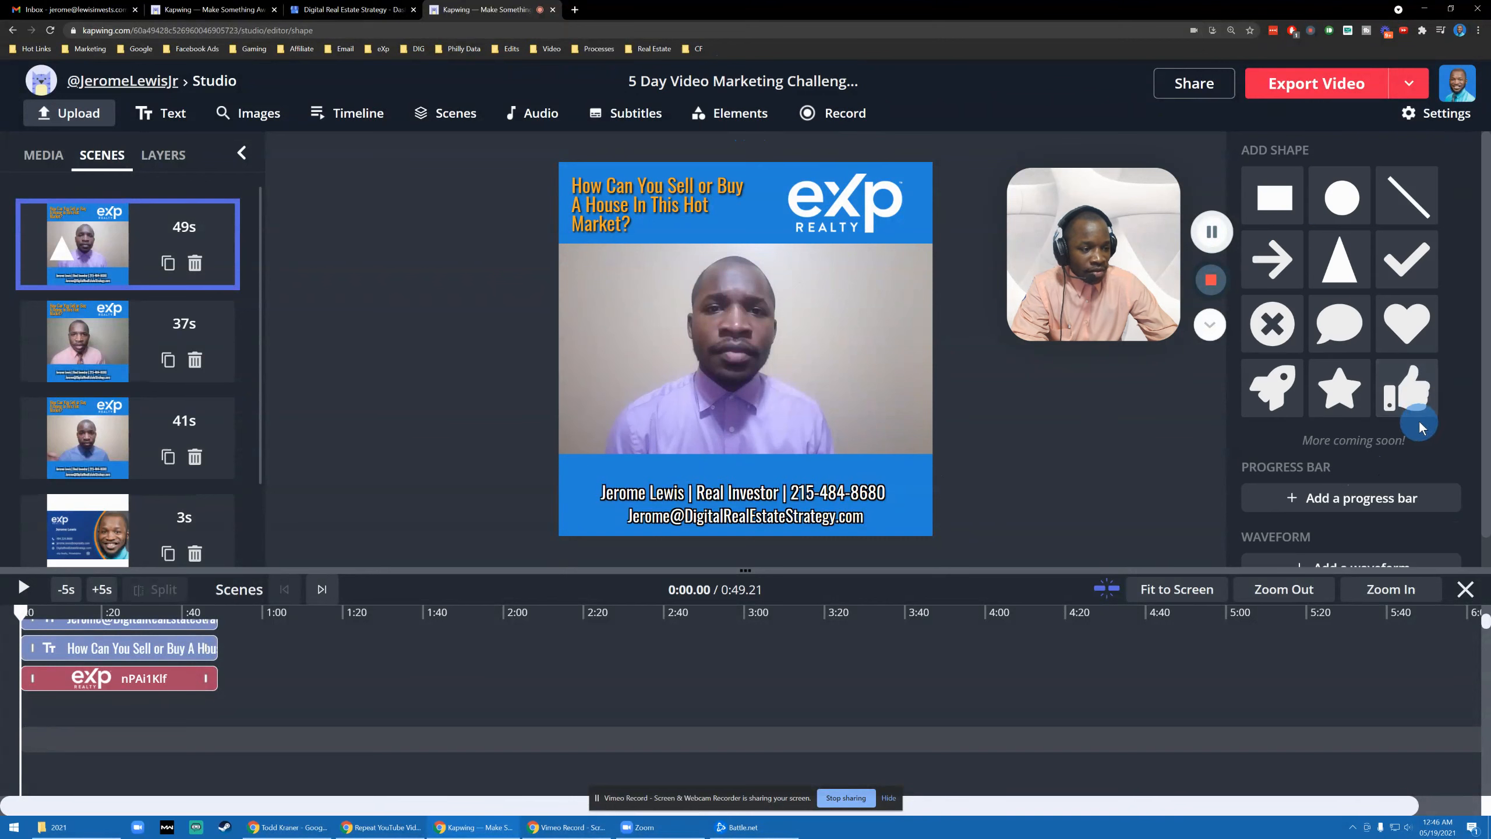
scroll(1350, 411, "down", 1)
left_click(1265, 464)
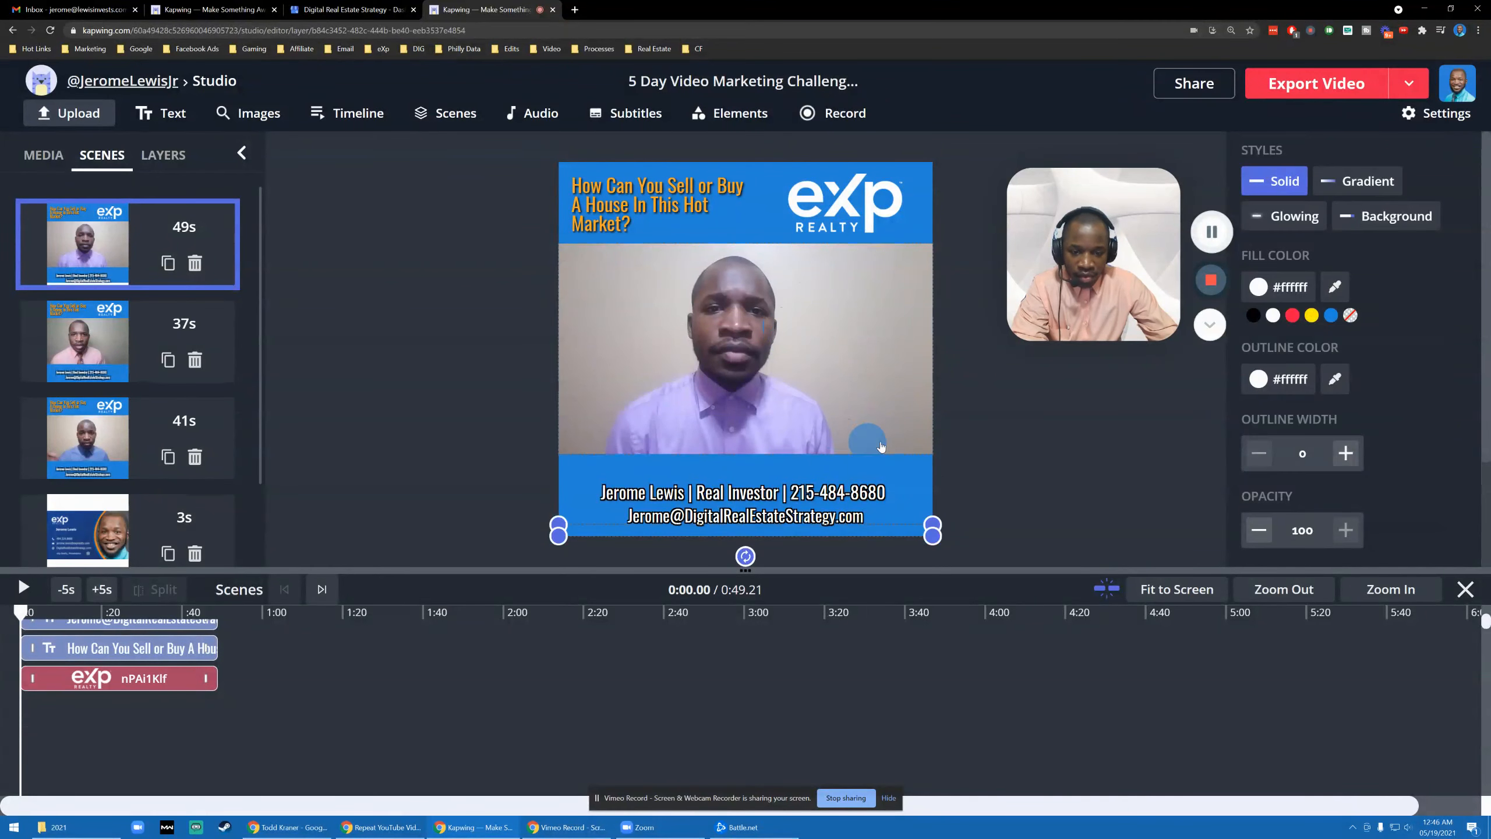
left_click(1294, 288)
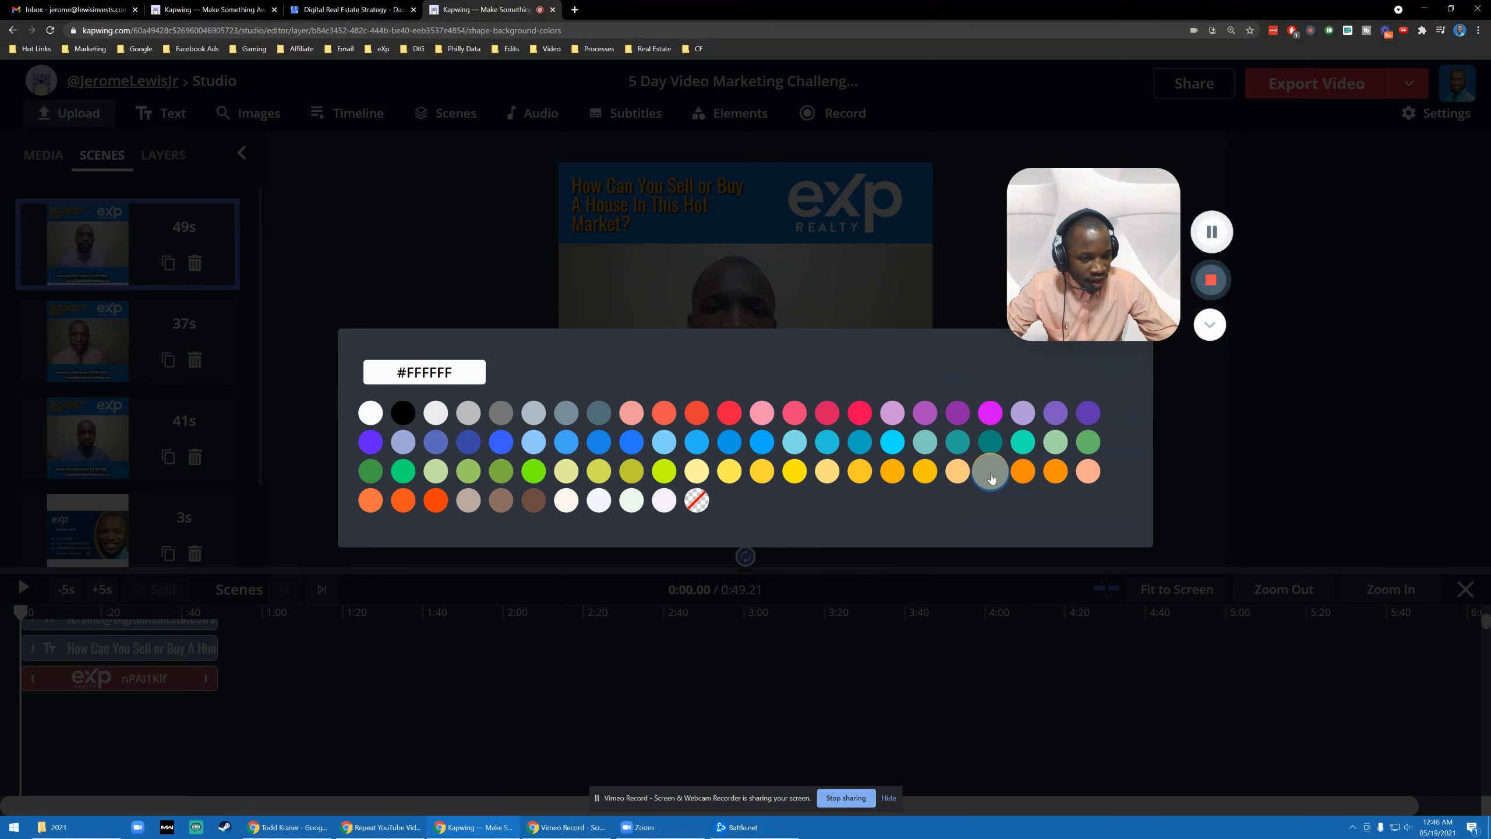
left_click(990, 470)
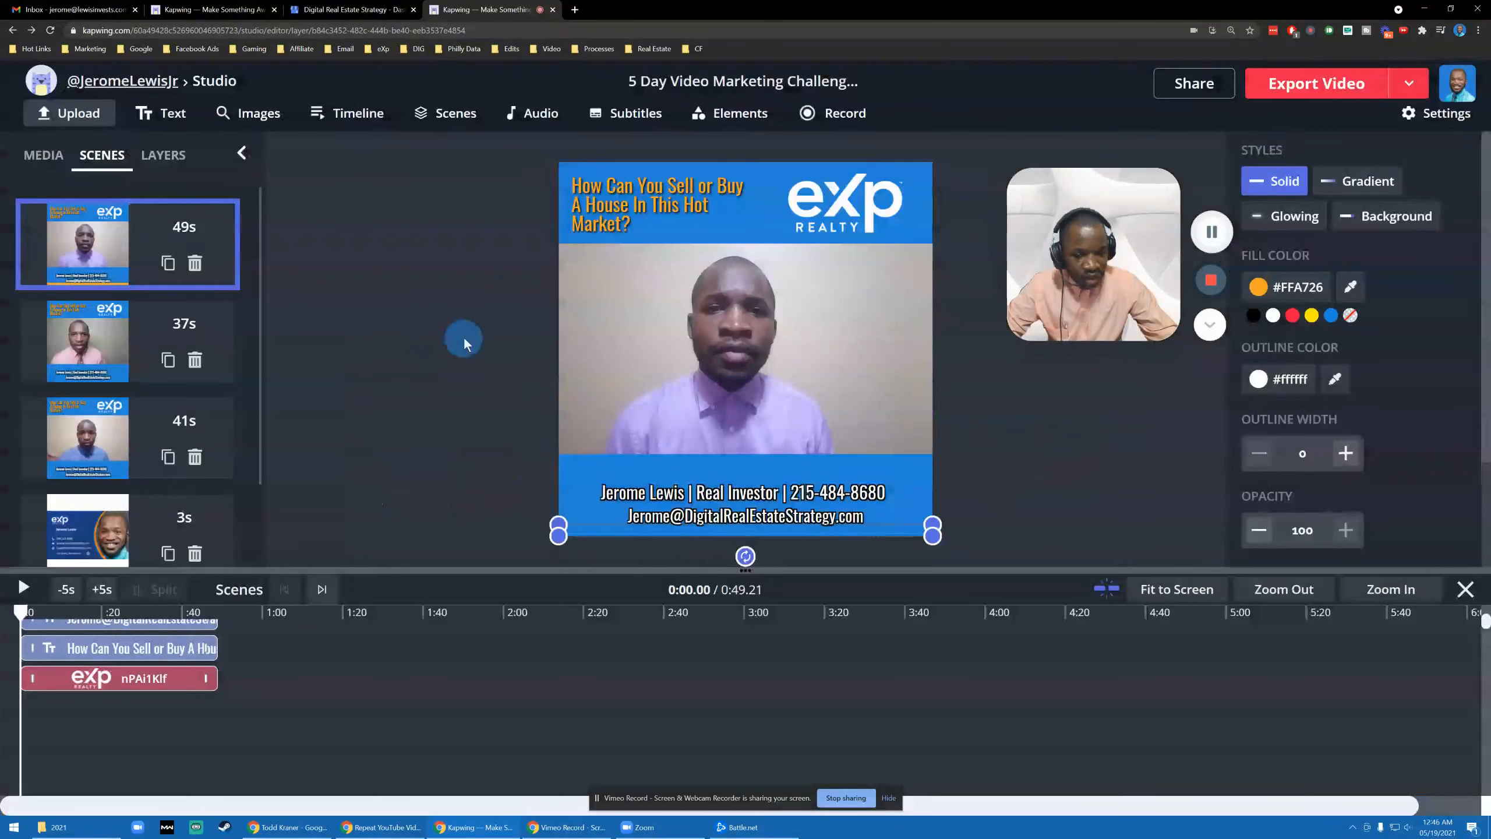
left_click(22, 589)
- Enlarge the orange progress bar and move it up onto the lower blue band
left_click(458, 414)
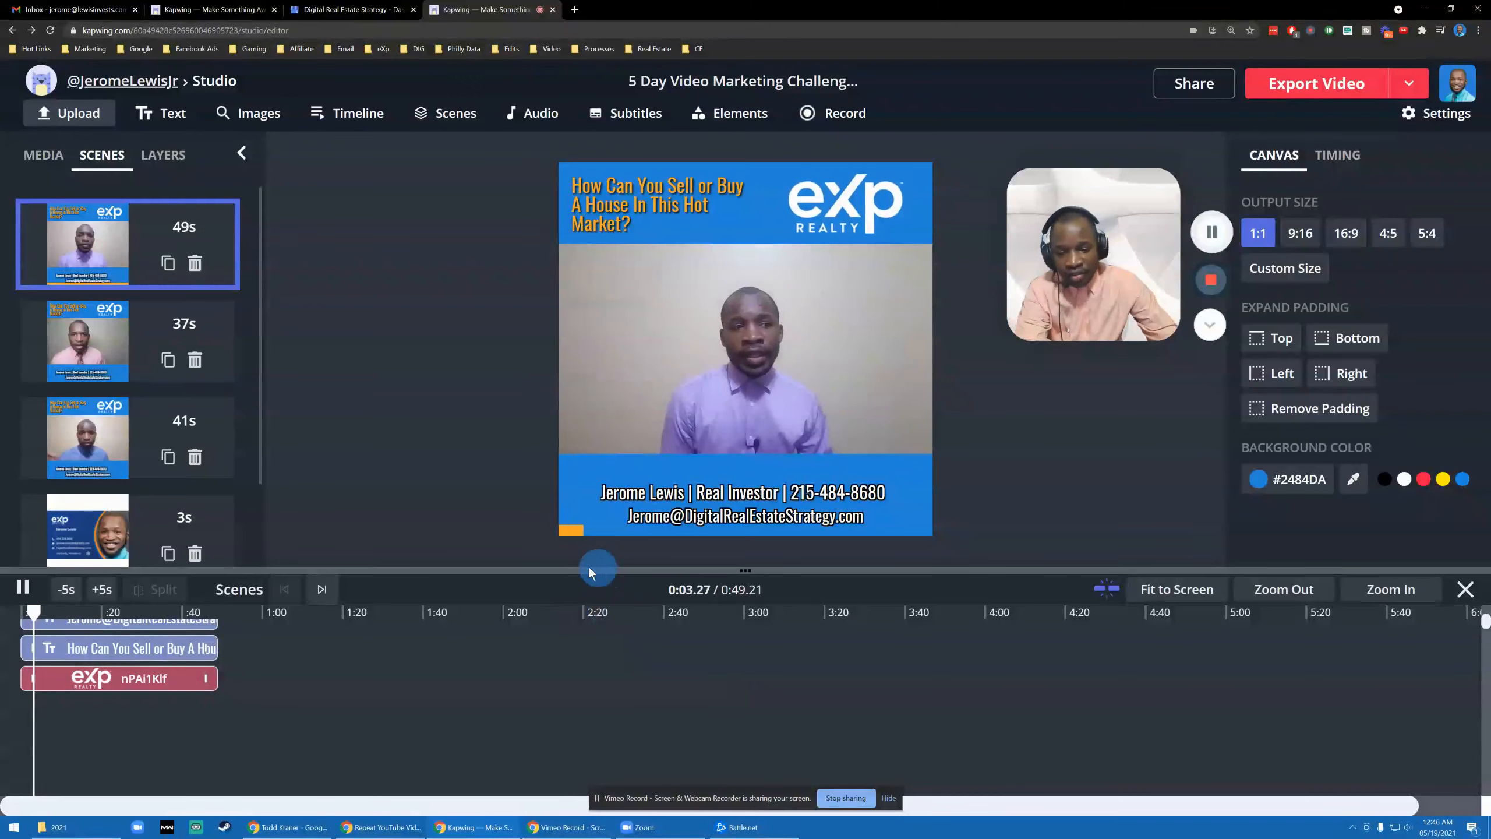
left_click(23, 587)
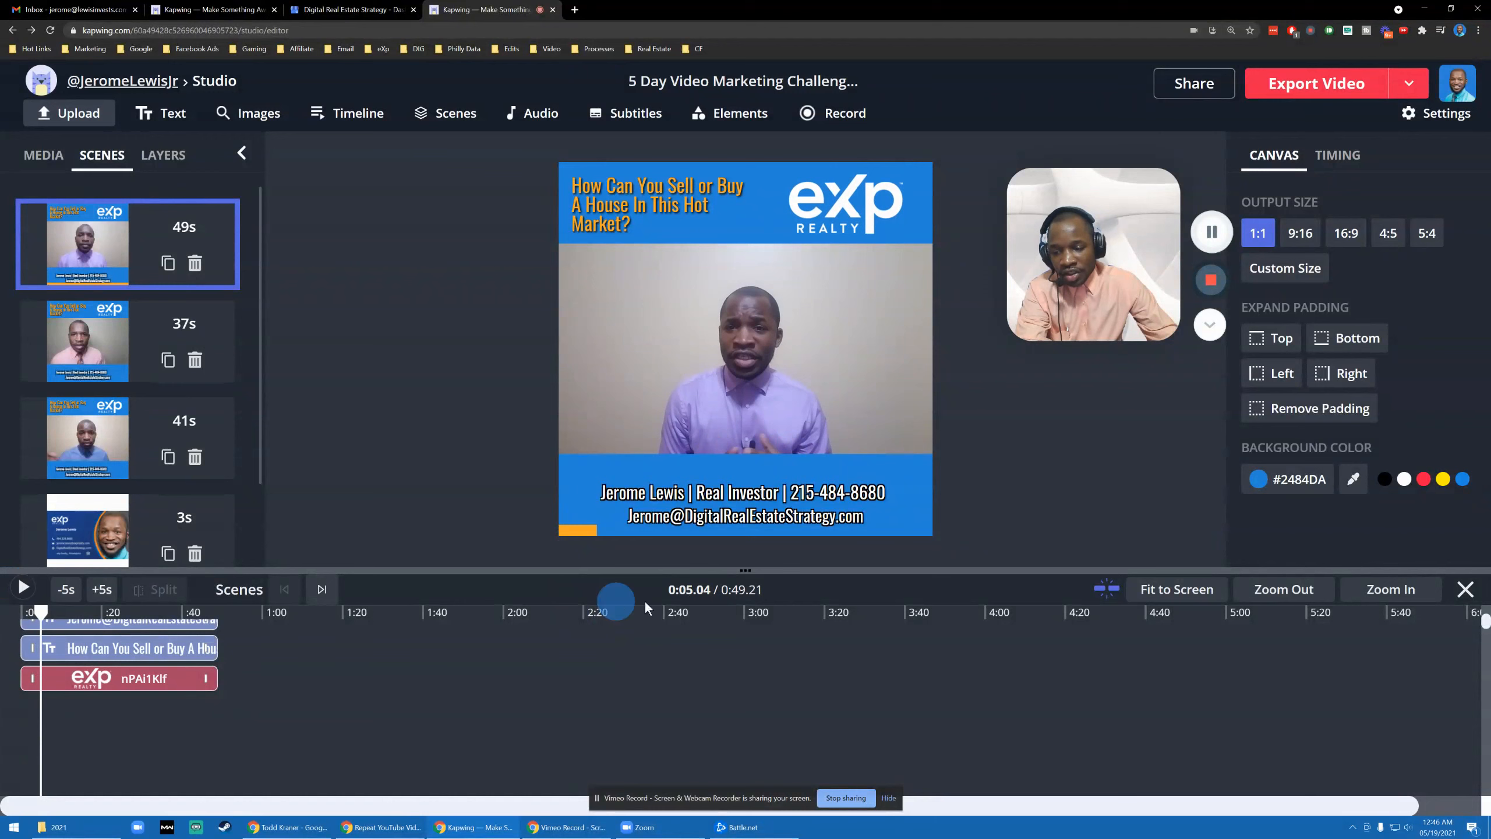
left_click(579, 535)
left_click_drag(933, 523, 943, 504)
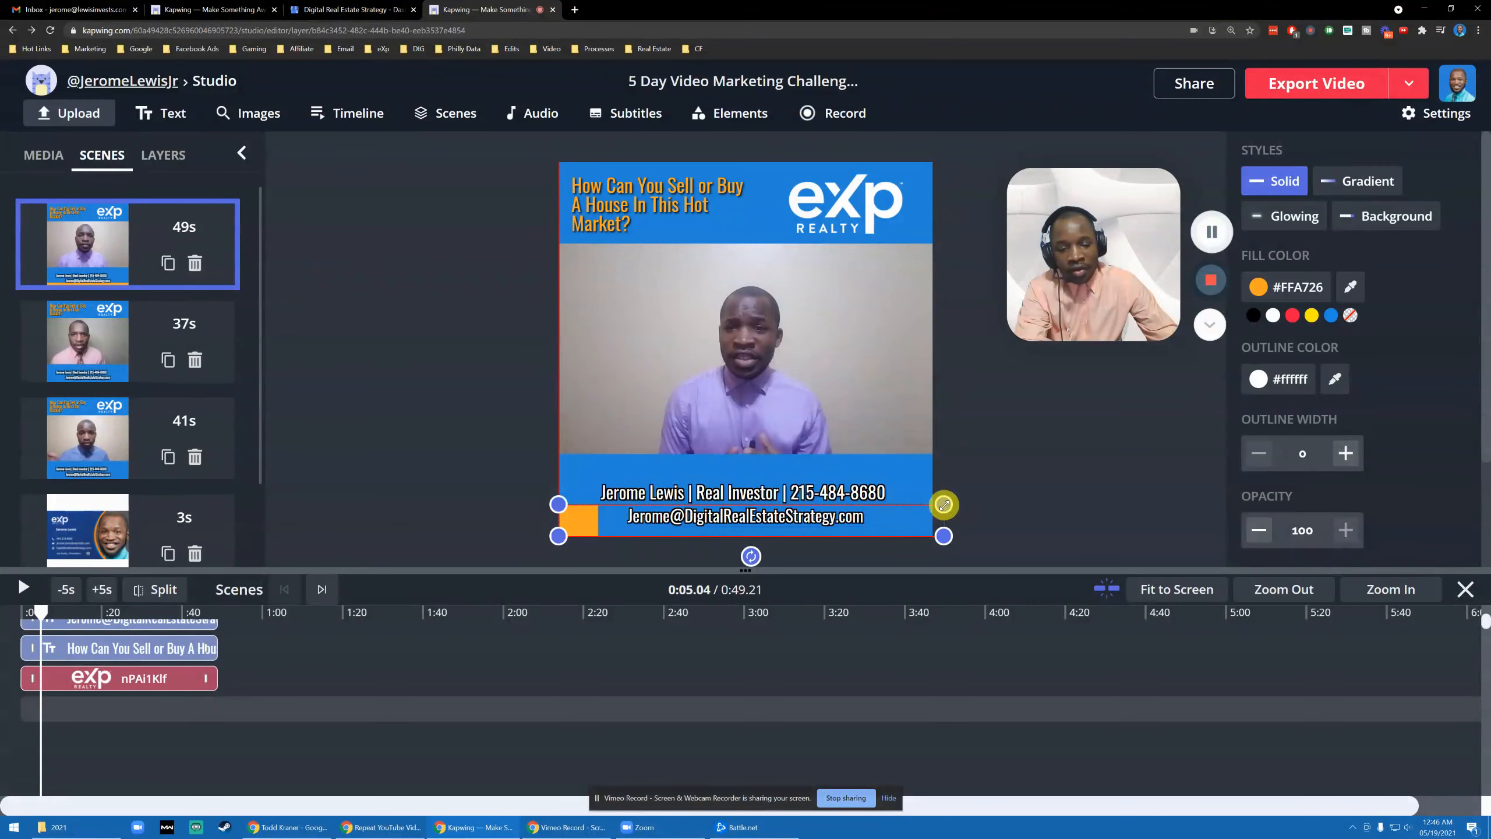
left_click(479, 512)
left_click_drag(583, 530, 586, 473)
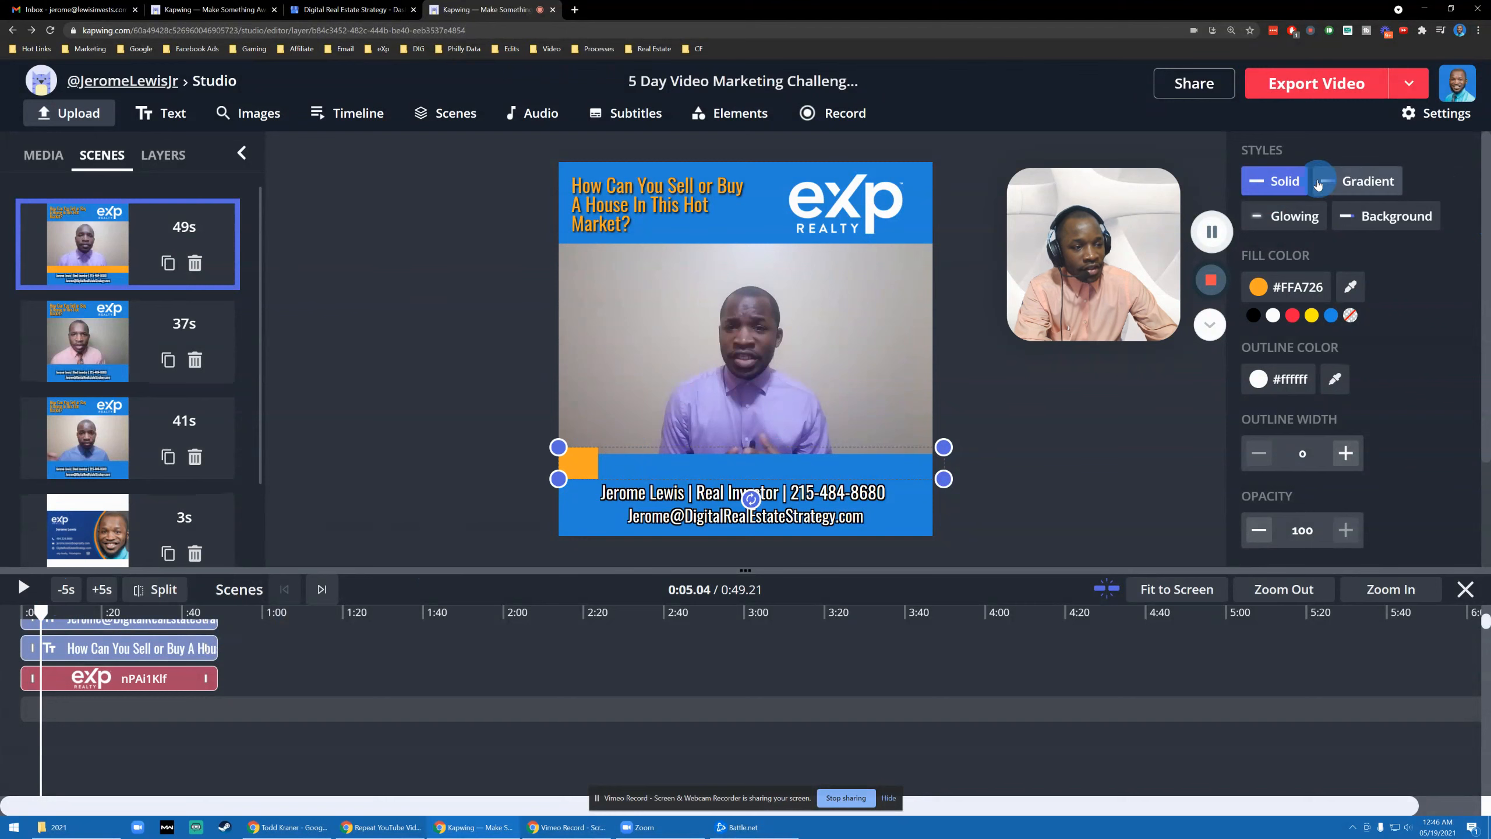
- Preview the progress bar in Gradient, Glowing and Background styles, then set it back to Solid
left_click(19, 585)
left_click(1337, 183)
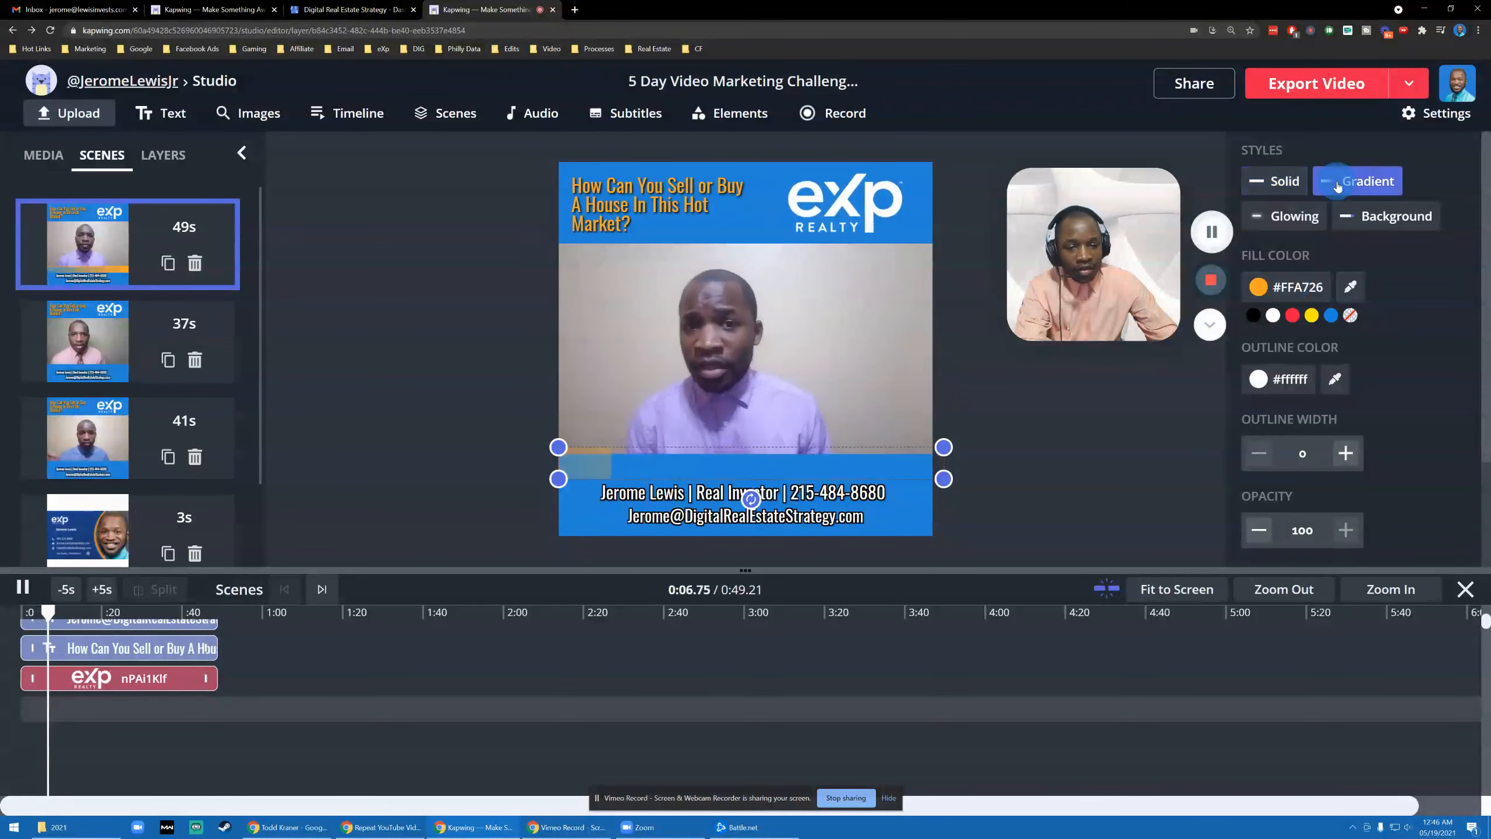
left_click(1297, 231)
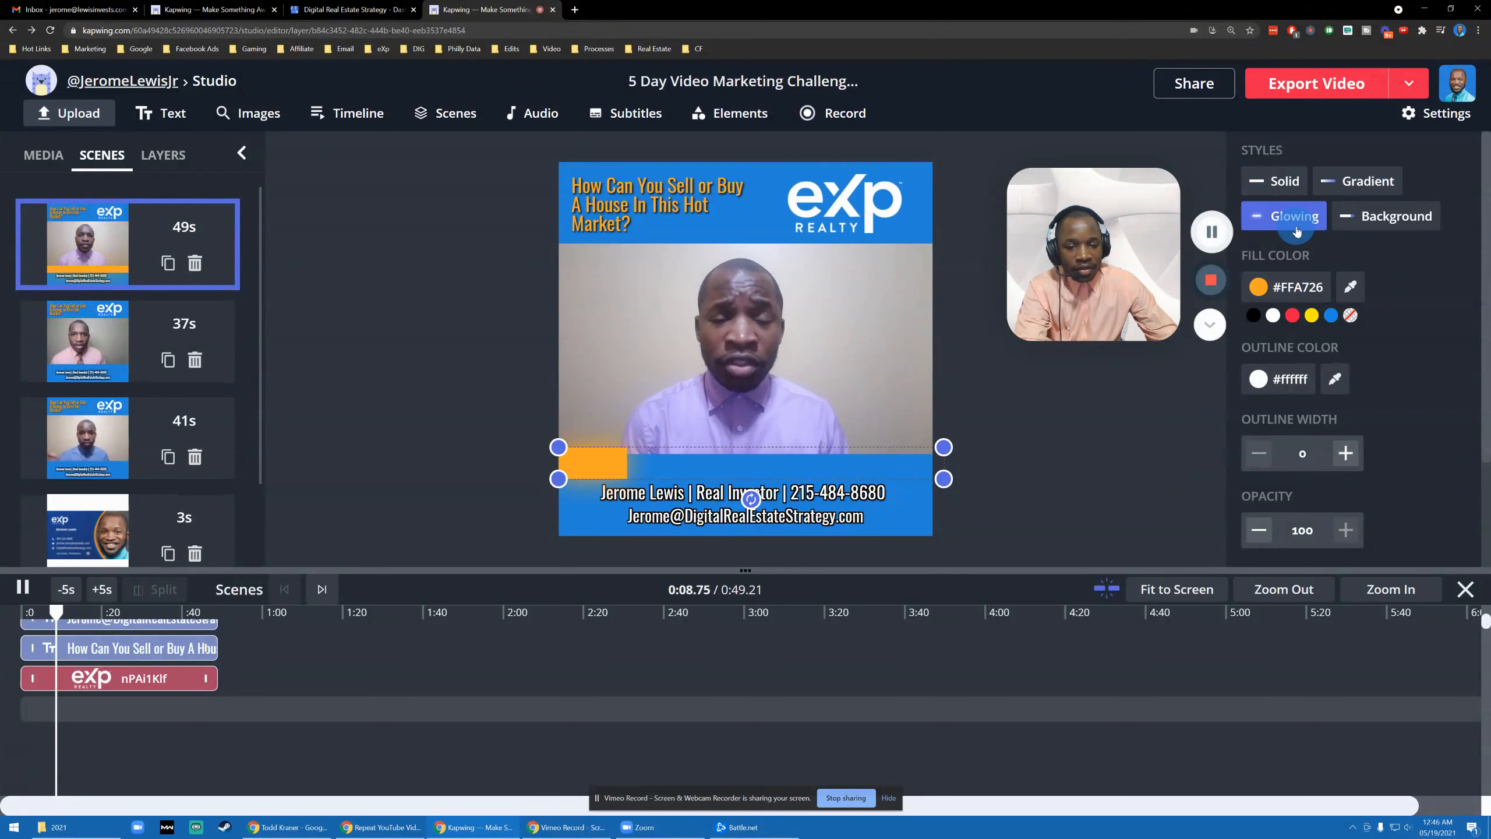
left_click(1400, 228)
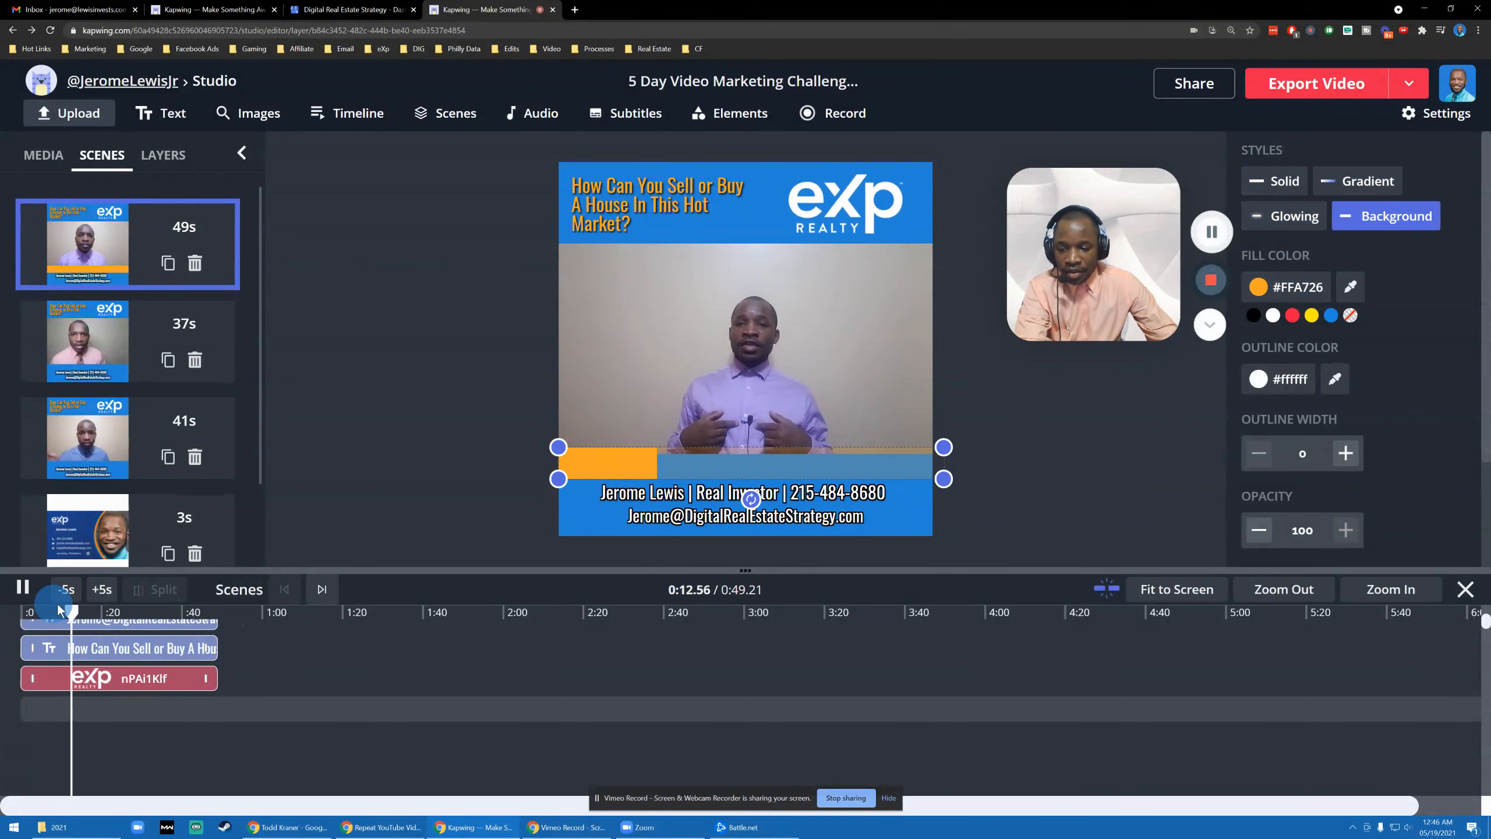
left_click_drag(70, 613, 183, 619)
left_click(1349, 187)
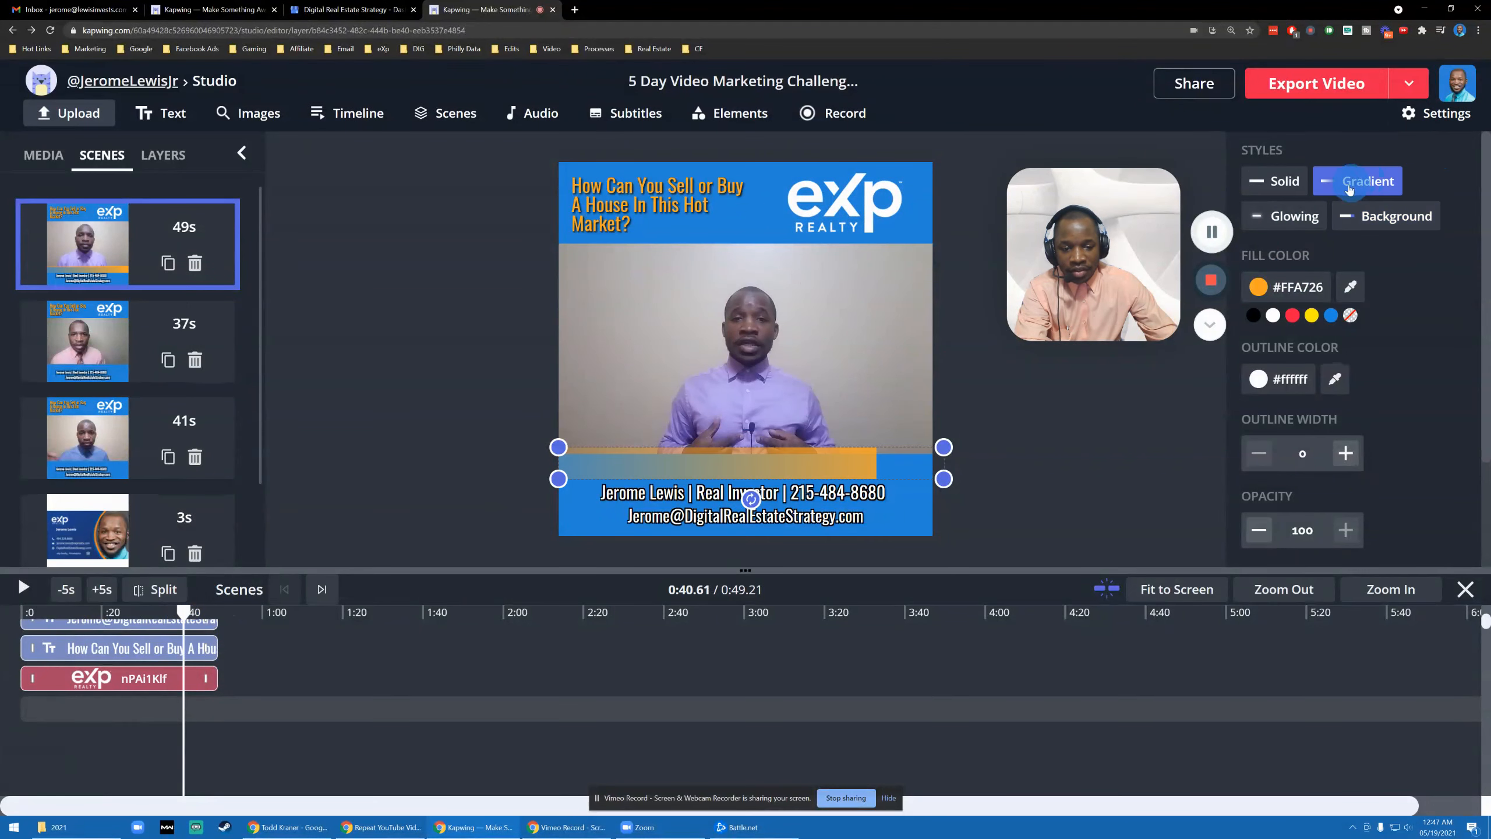
left_click(22, 589)
left_click(1288, 218)
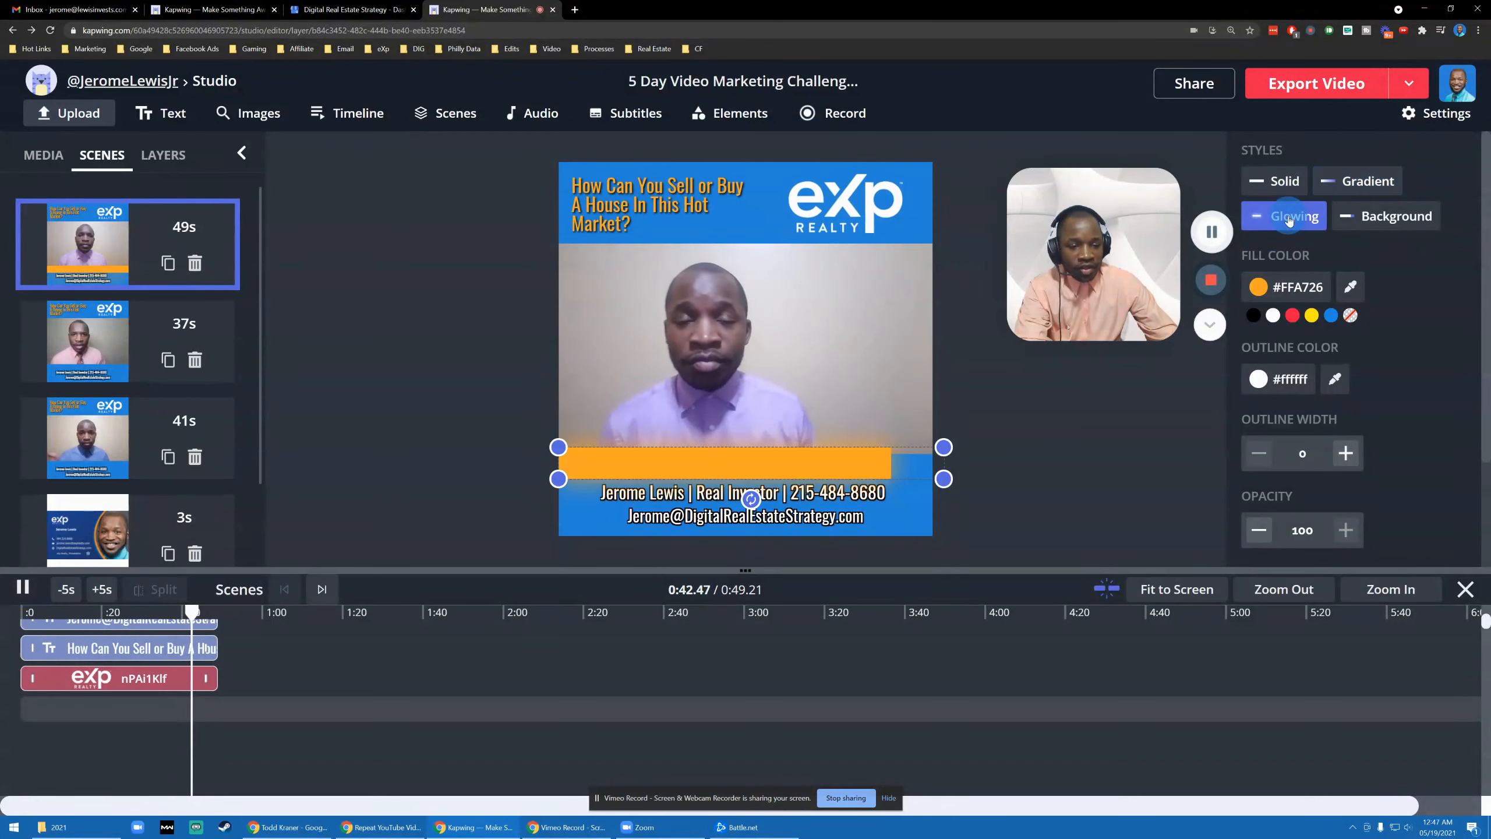
left_click(1262, 186)
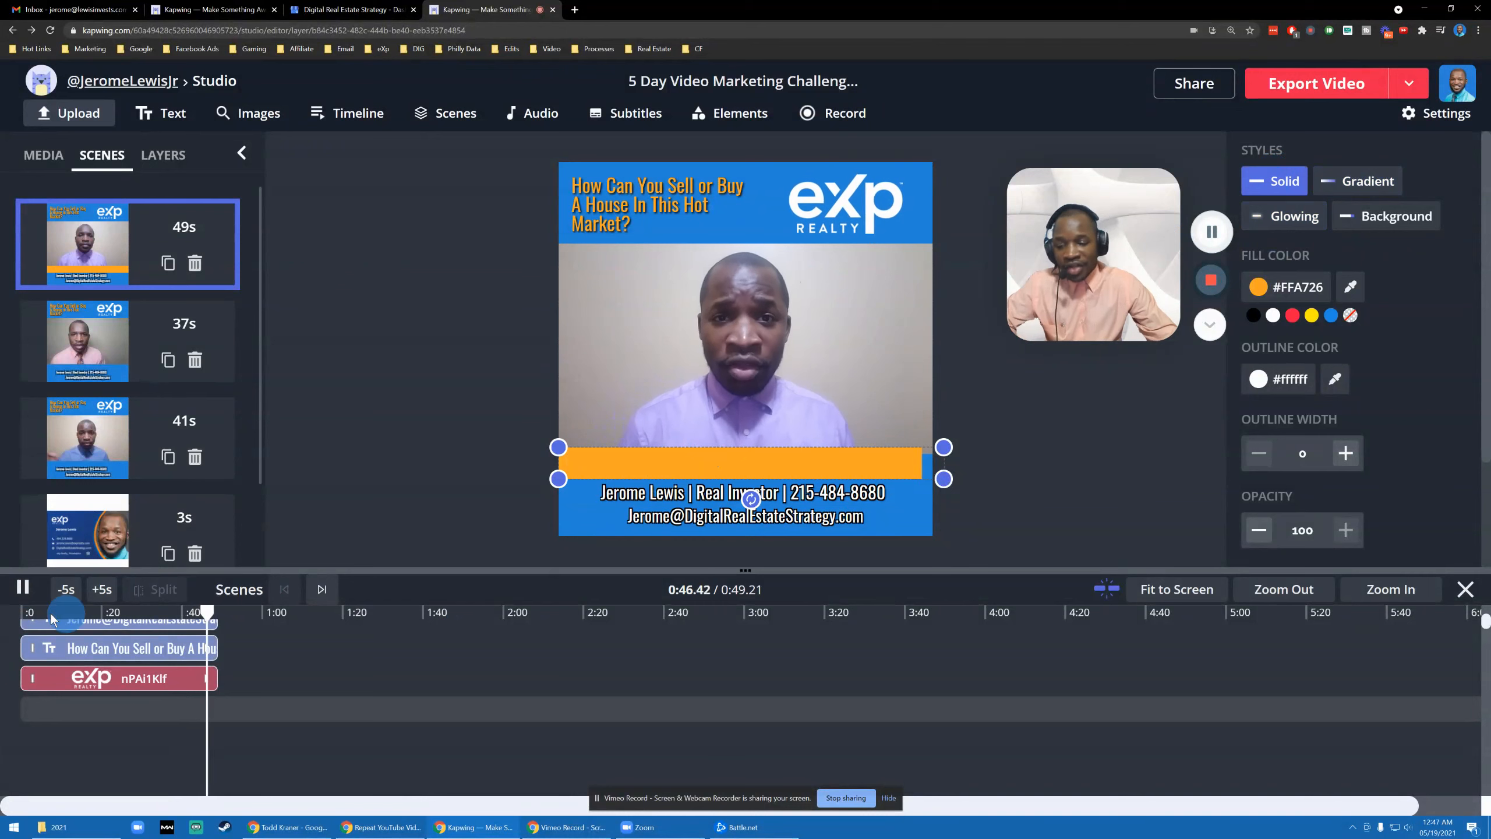
left_click(23, 588)
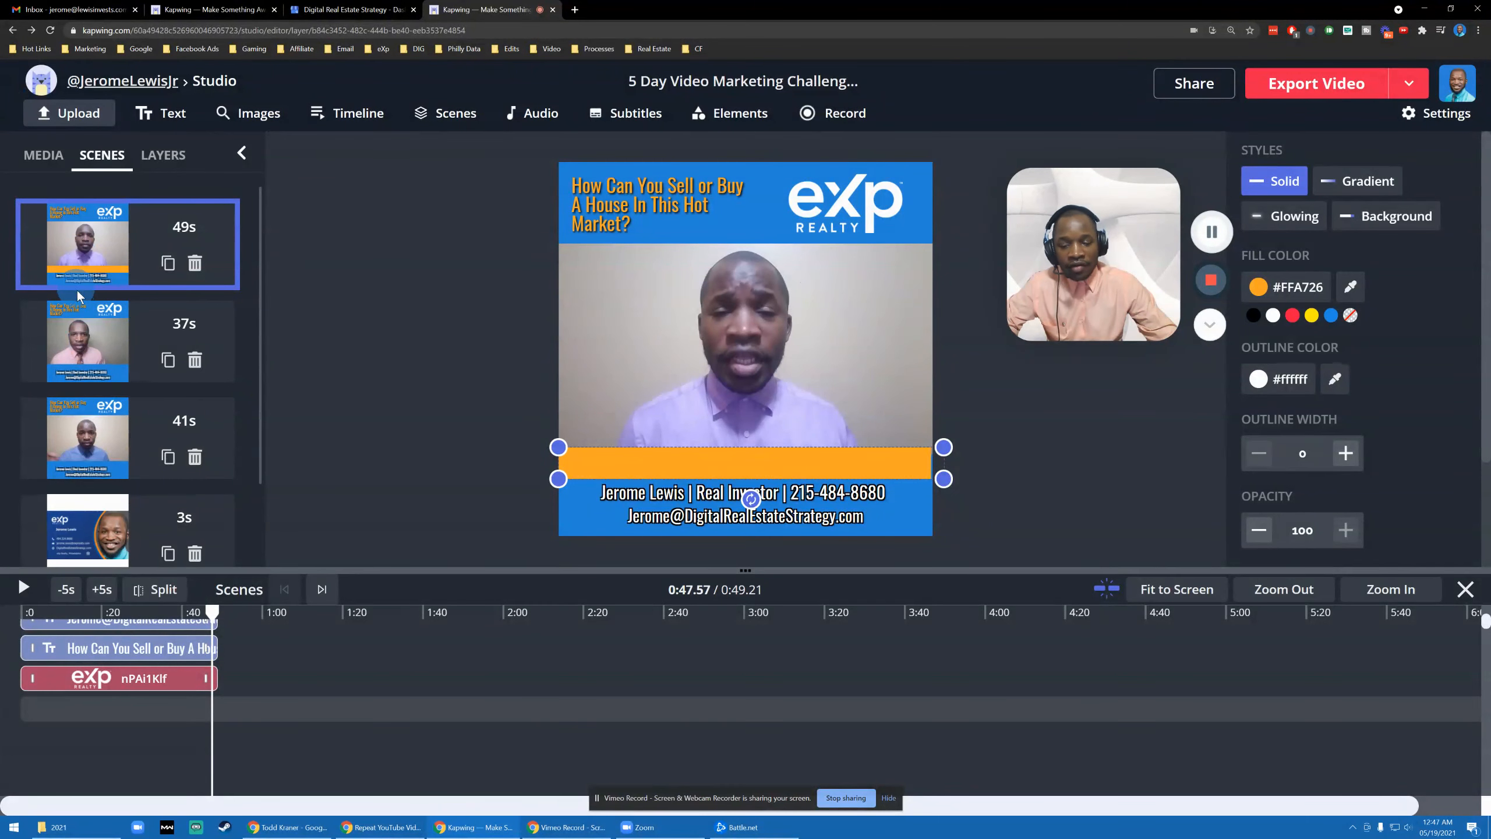
scroll(124, 339, "down", 2)
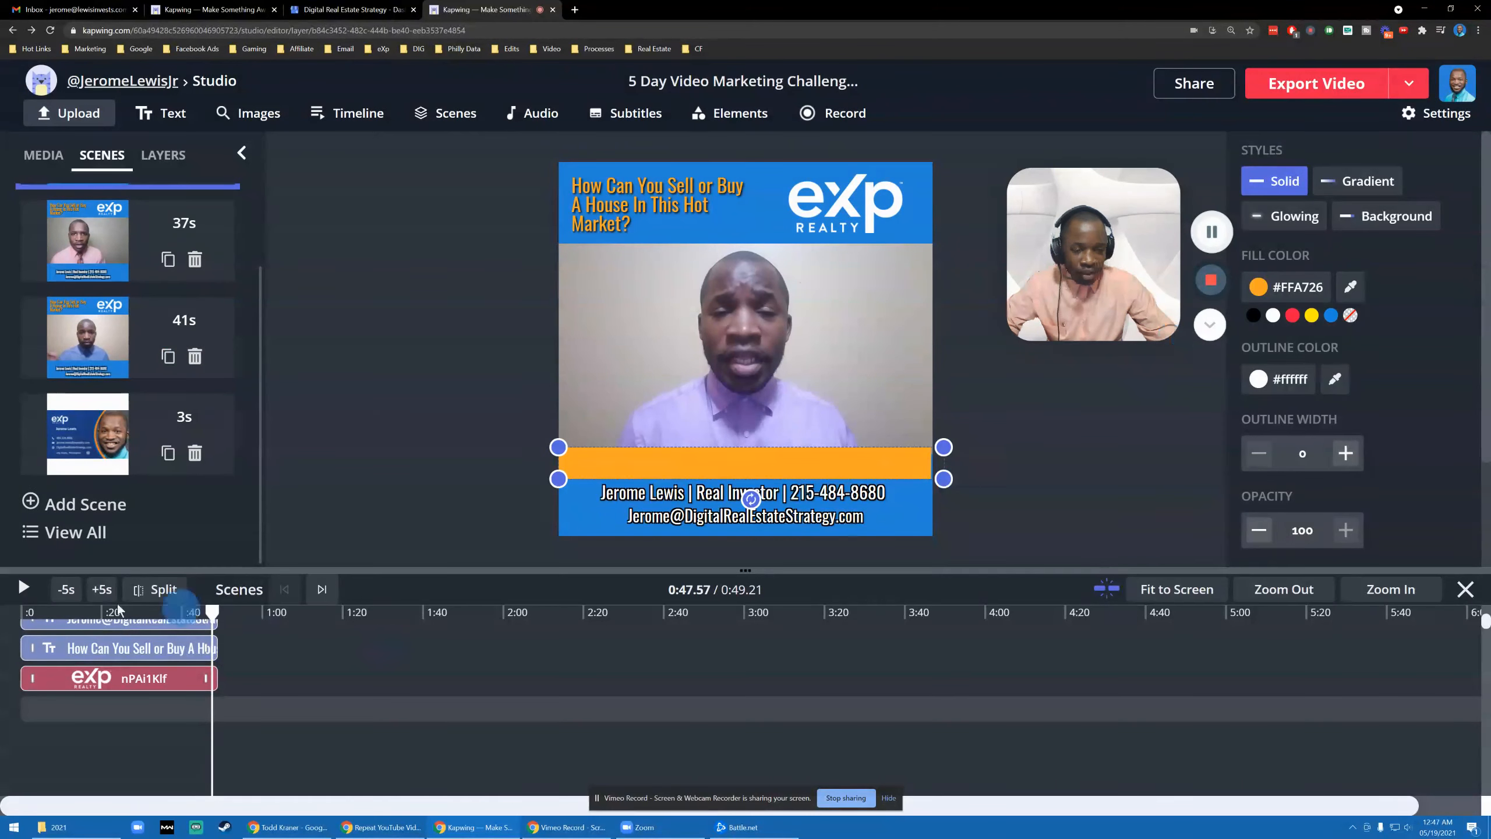
left_click(16, 594)
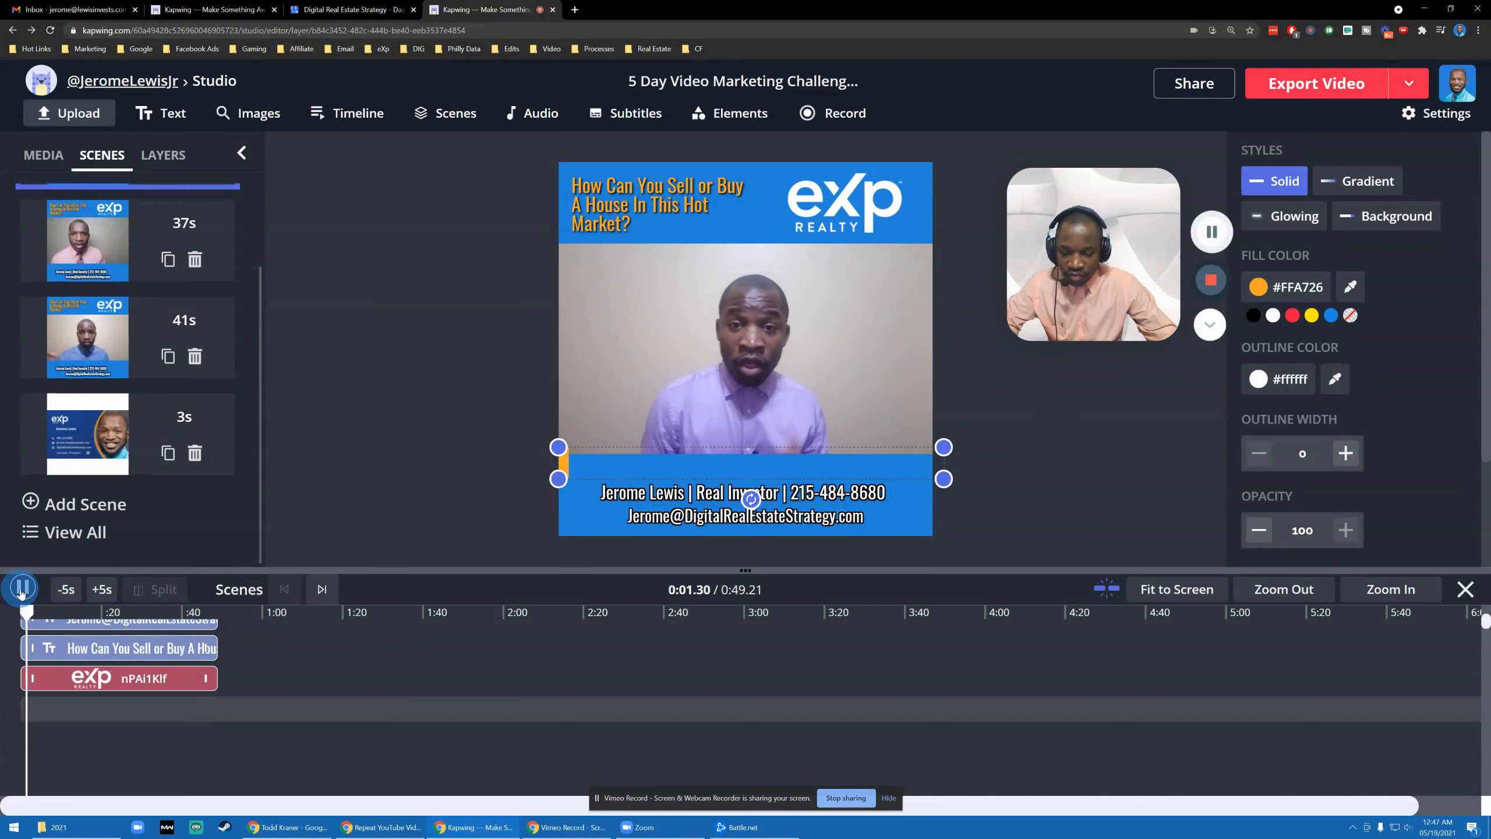
key("space")
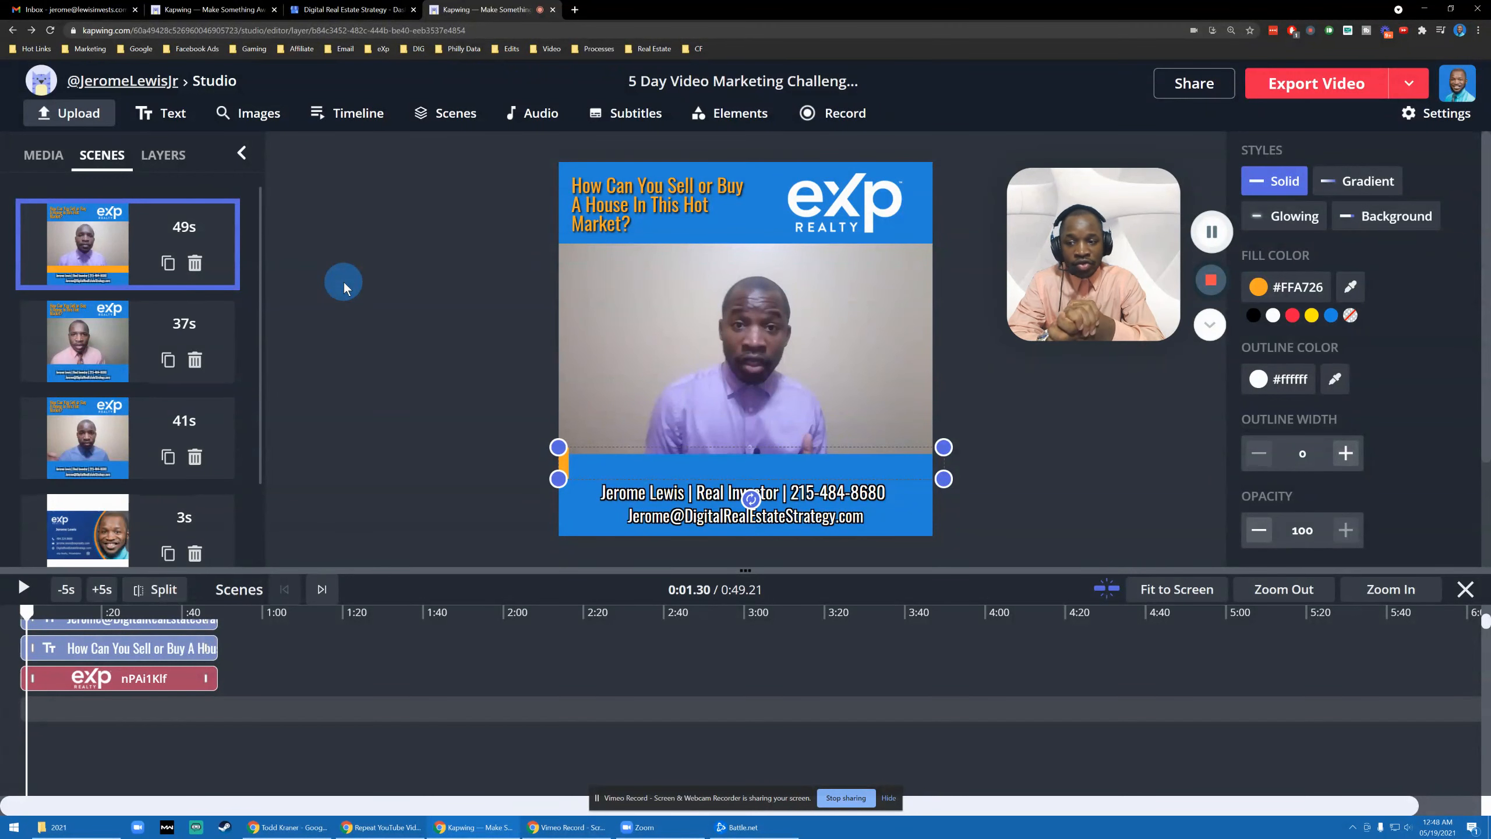
scroll(283, 618, "up", 2)
scroll(275, 599, "down", 5)
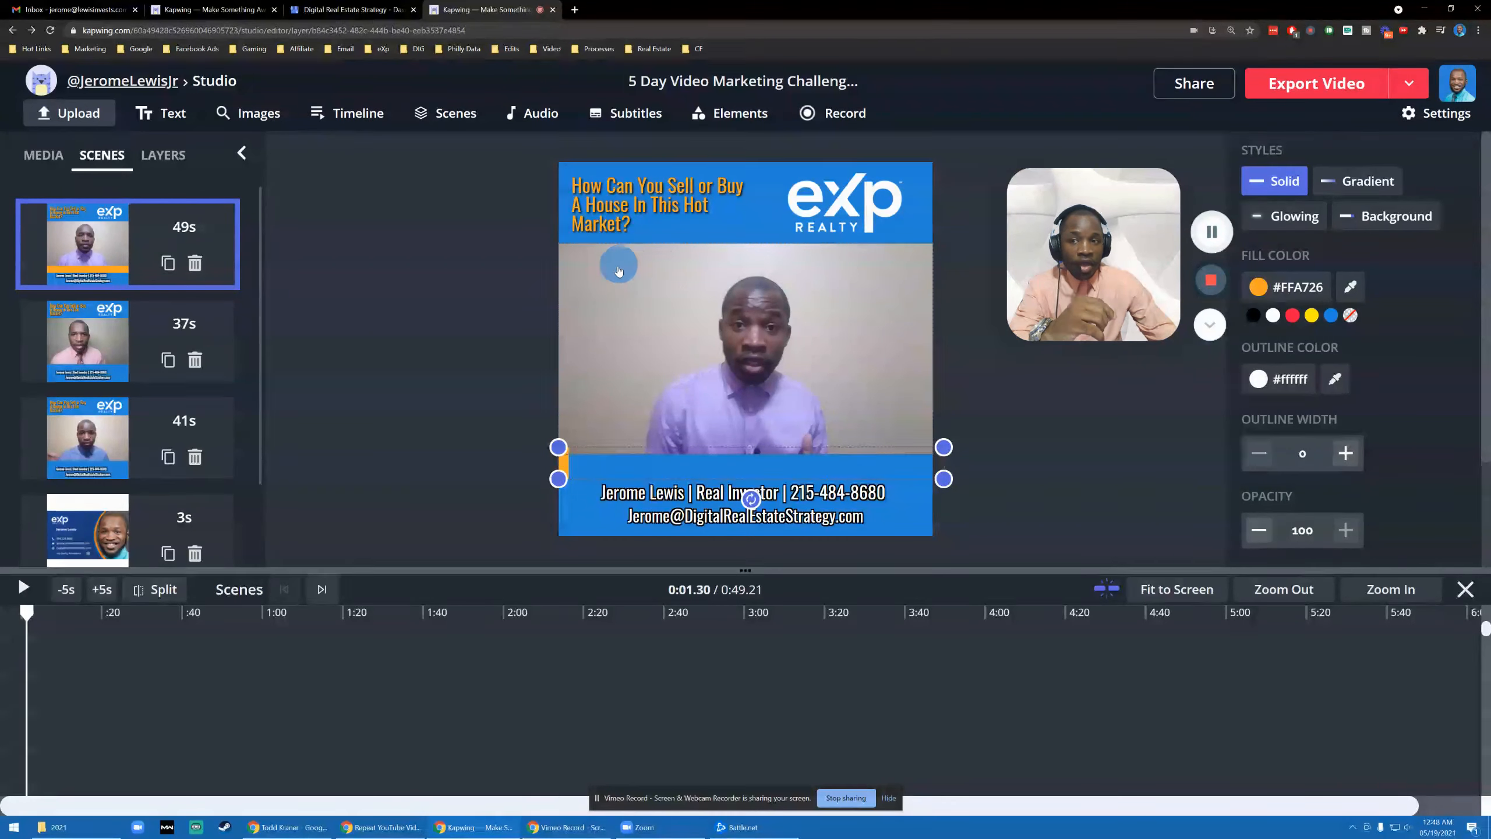
left_click(1299, 96)
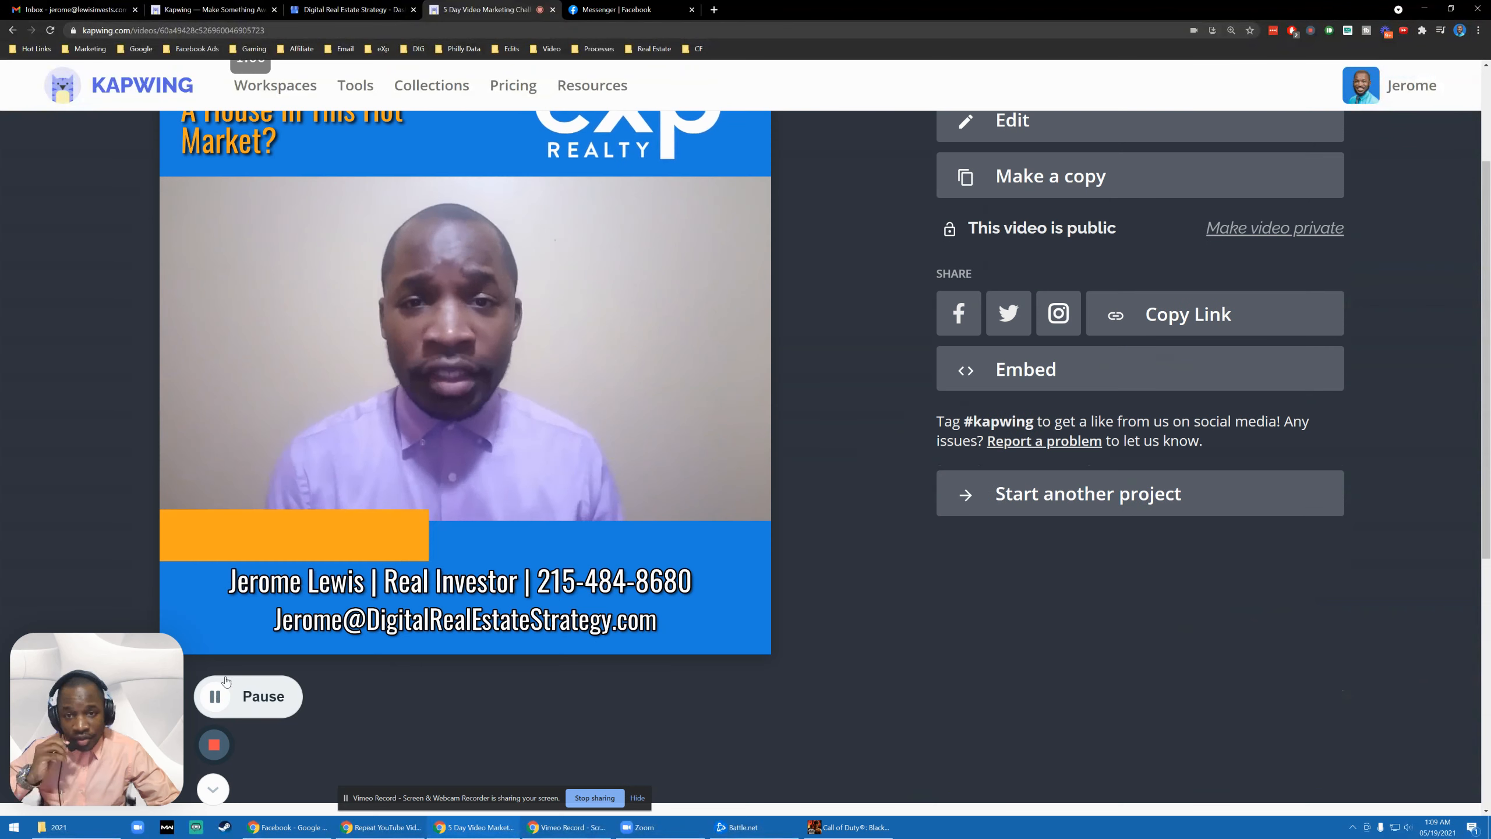
- Scroll the published video page to view the exported promo's player
scroll(513, 537, "up", 3)
scroll(514, 536, "down", 9)
scroll(293, 482, "up", 3)
scroll(353, 485, "up", 3)
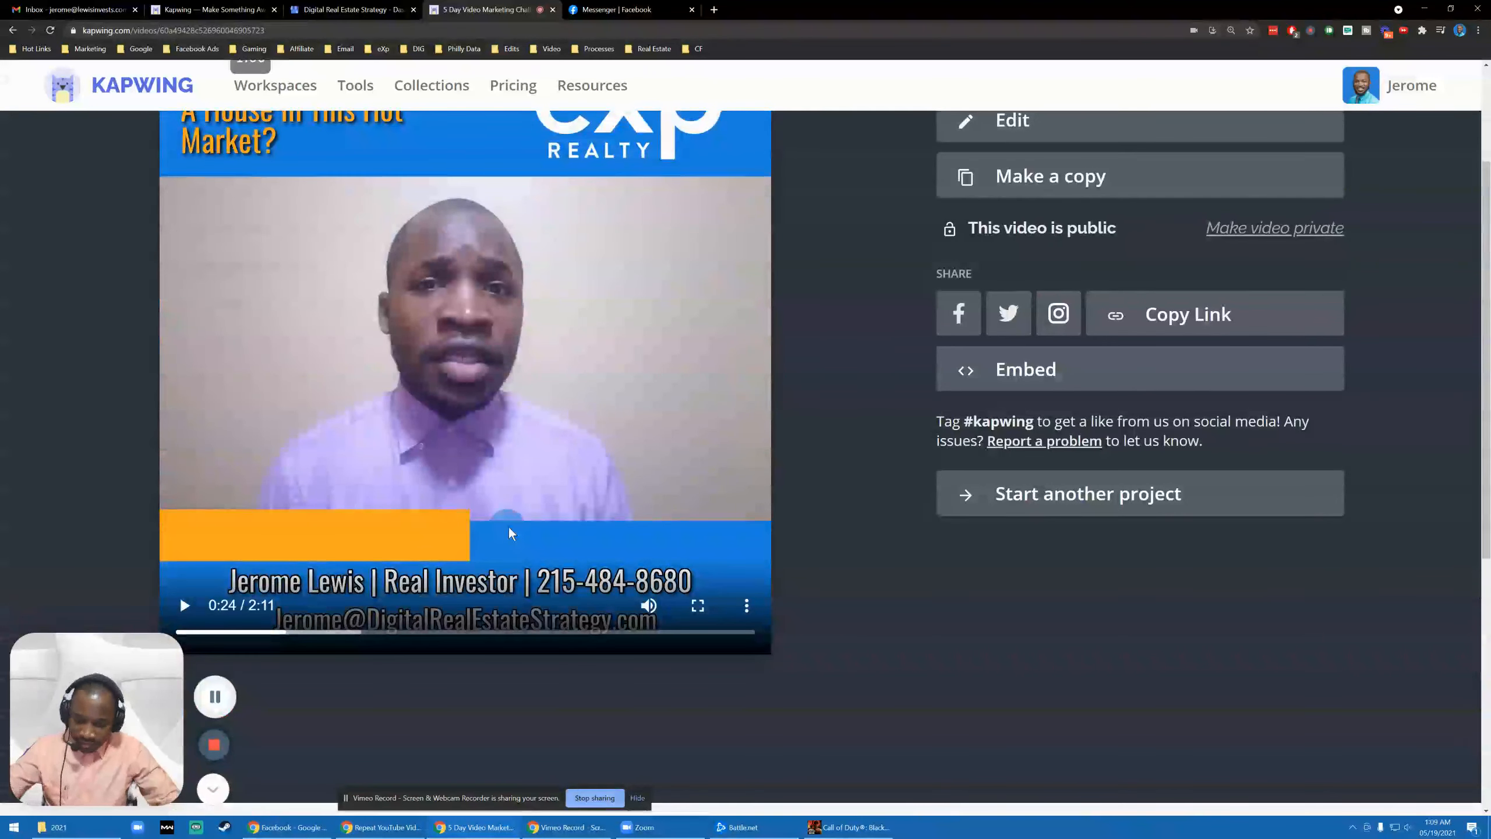
scroll(869, 347, "up", 3)
scroll(883, 352, "down", 1)
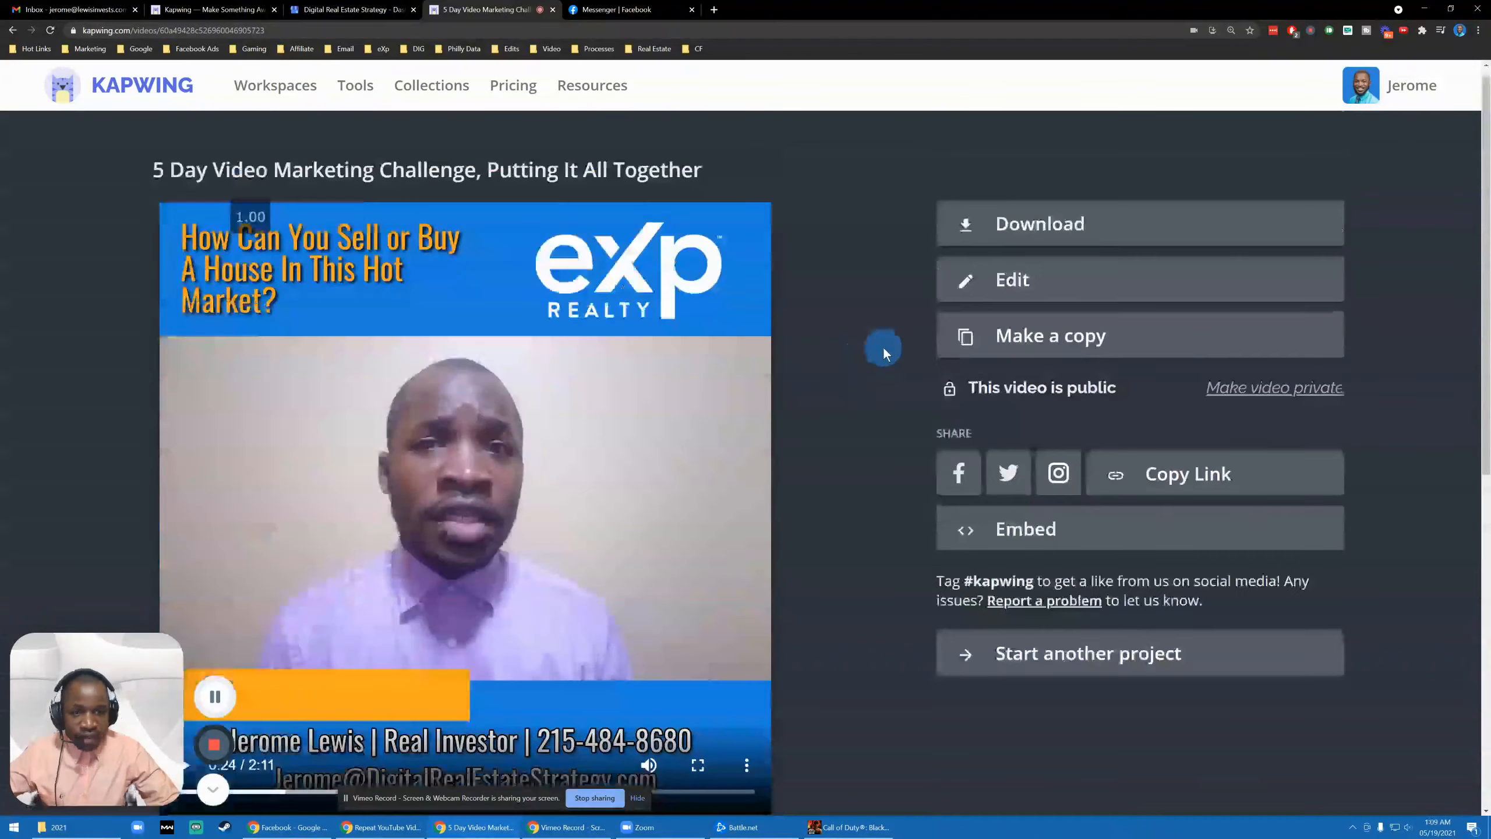
scroll(511, 464, "down", 2)
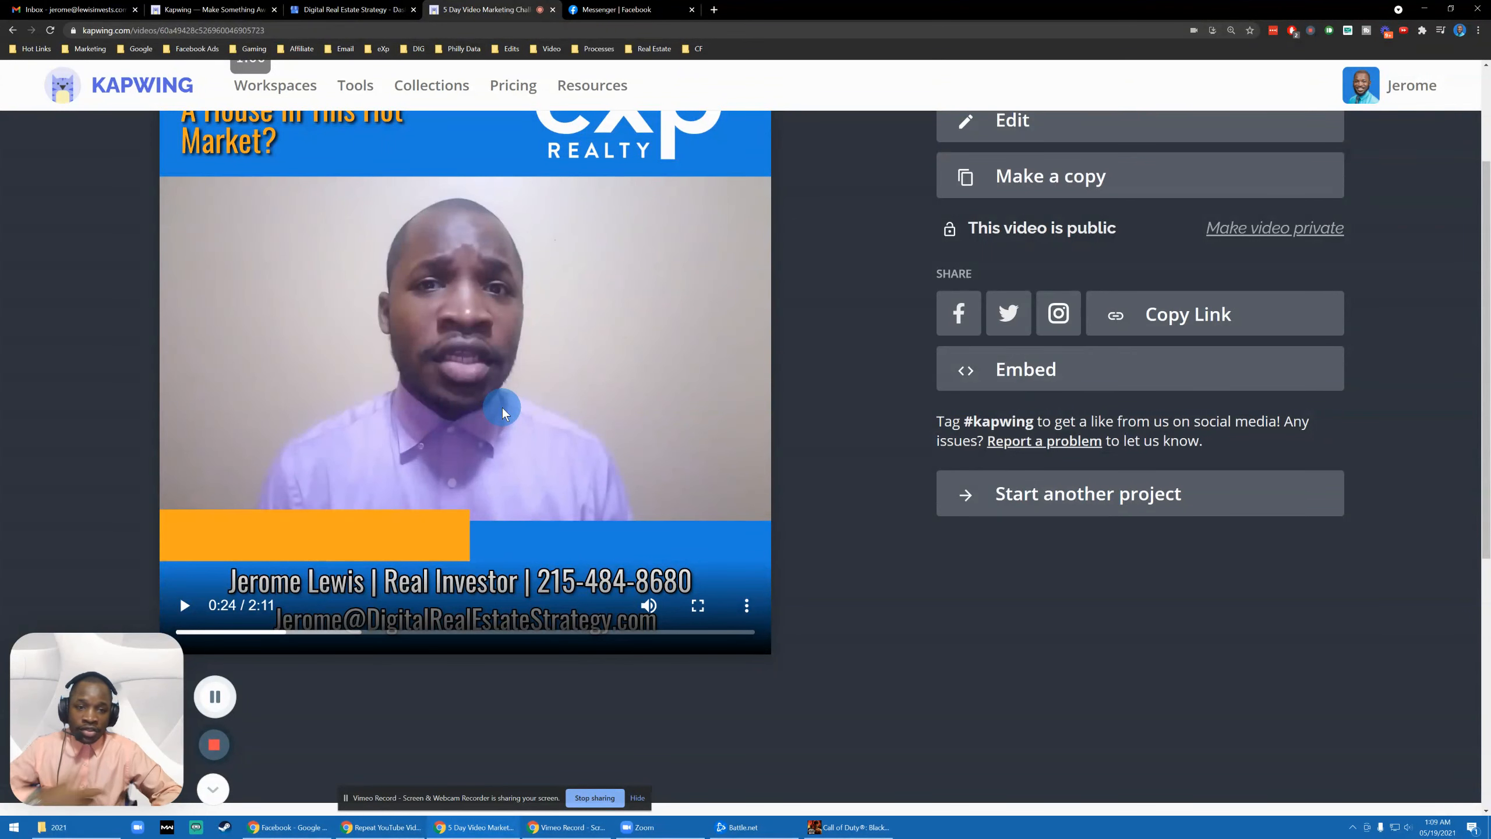
- Jump the exported video ahead to 0:45
scroll(502, 408, "up", 3)
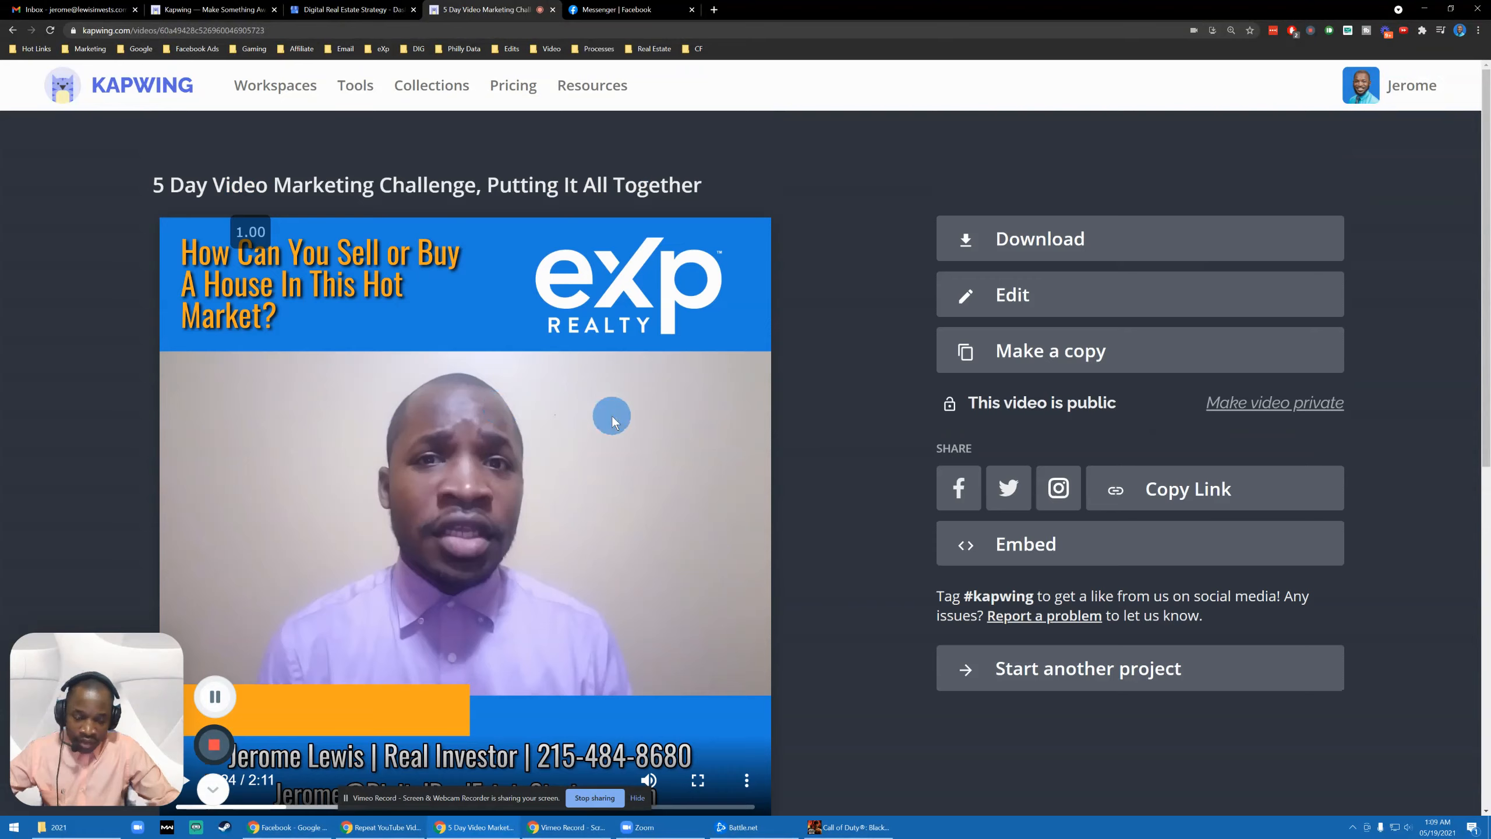
scroll(612, 417, "down", 2)
scroll(612, 415, "up", 2)
scroll(616, 418, "down", 1)
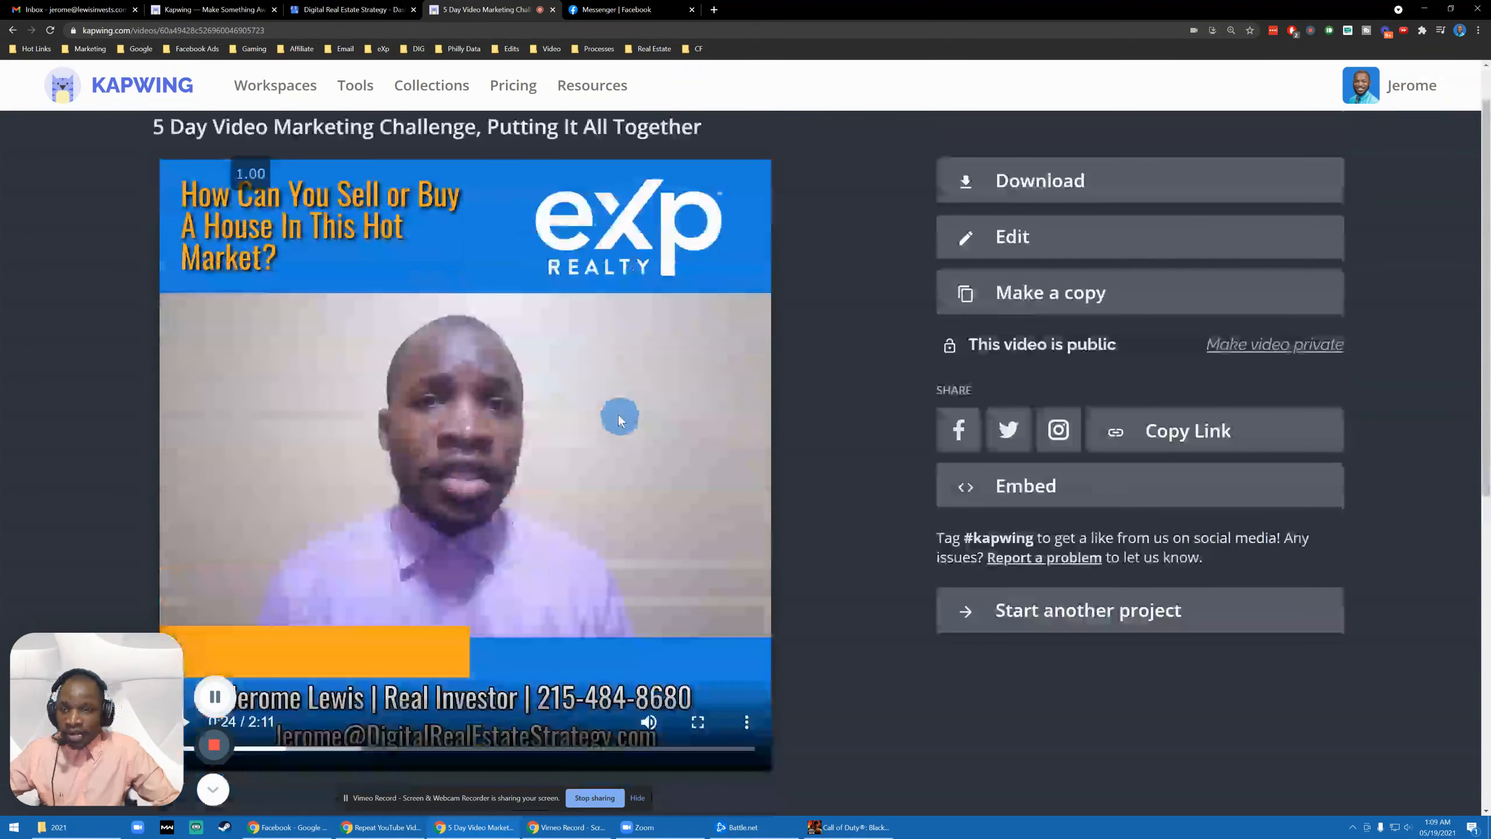
scroll(594, 513, "down", 2)
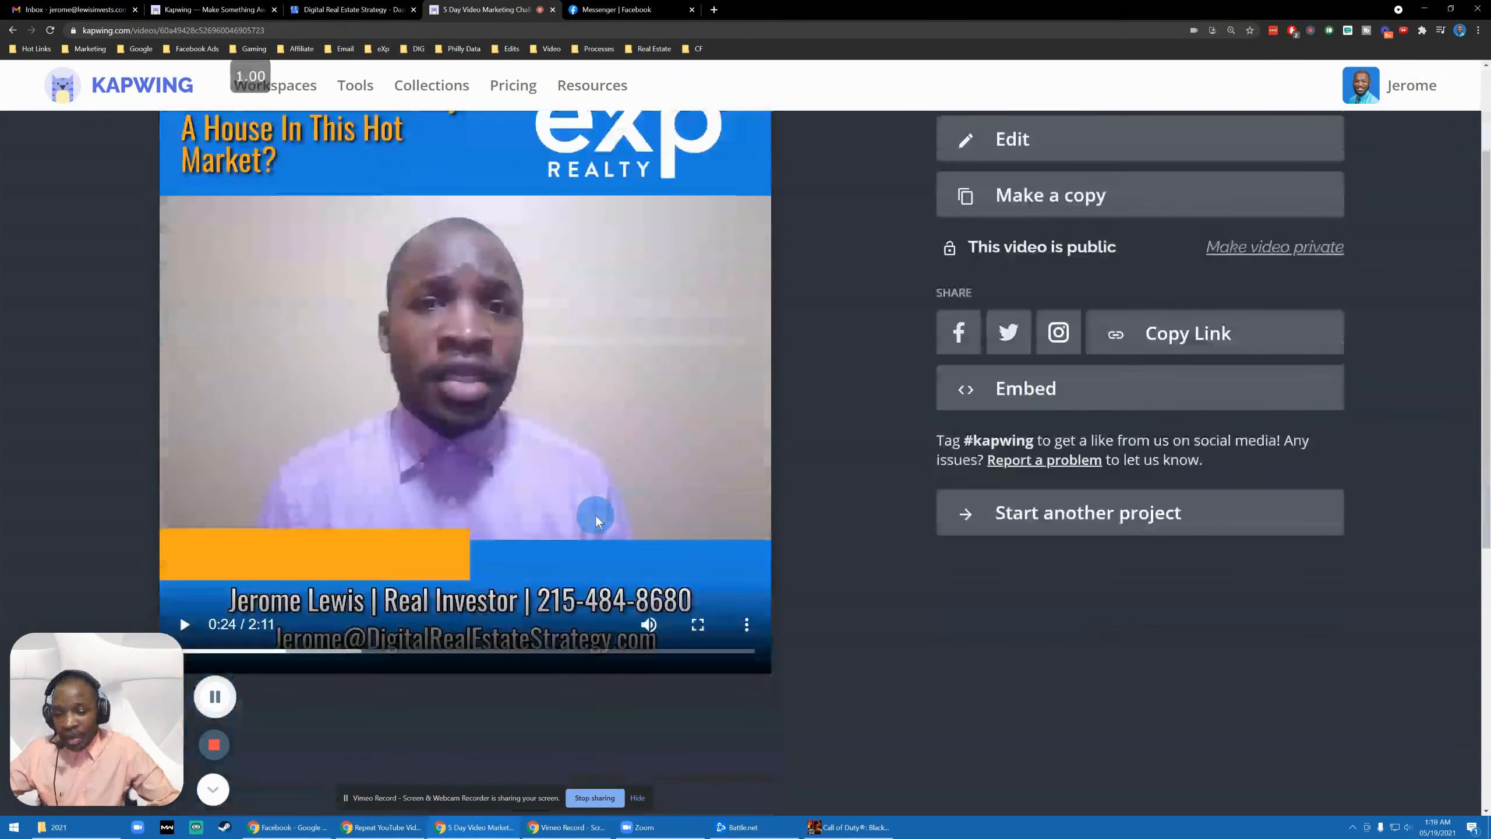
scroll(587, 505, "down", 1)
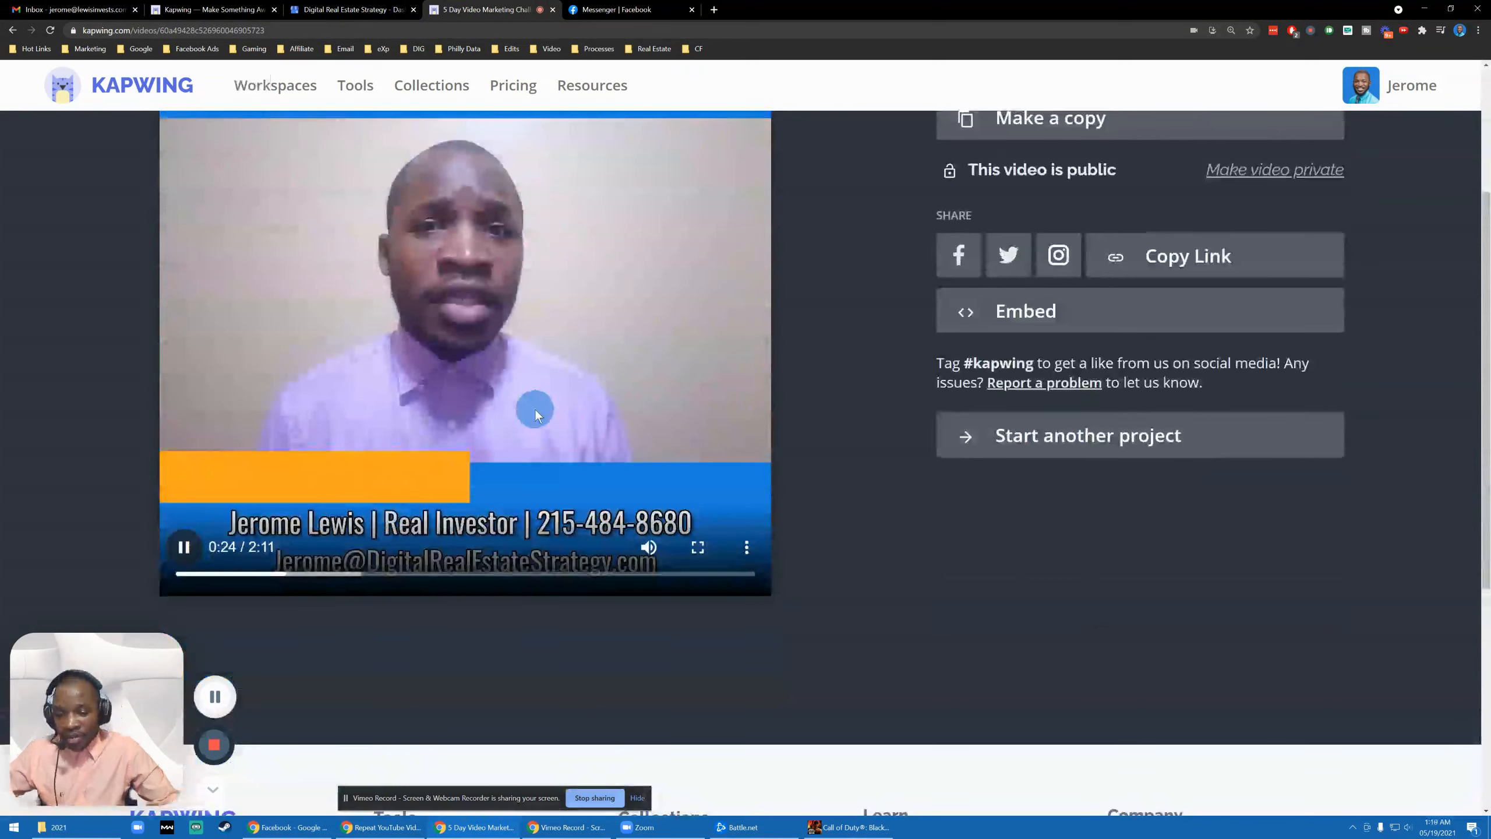
scroll(510, 363, "up", 2)
scroll(426, 393, "down", 3)
scroll(295, 486, "up", 1)
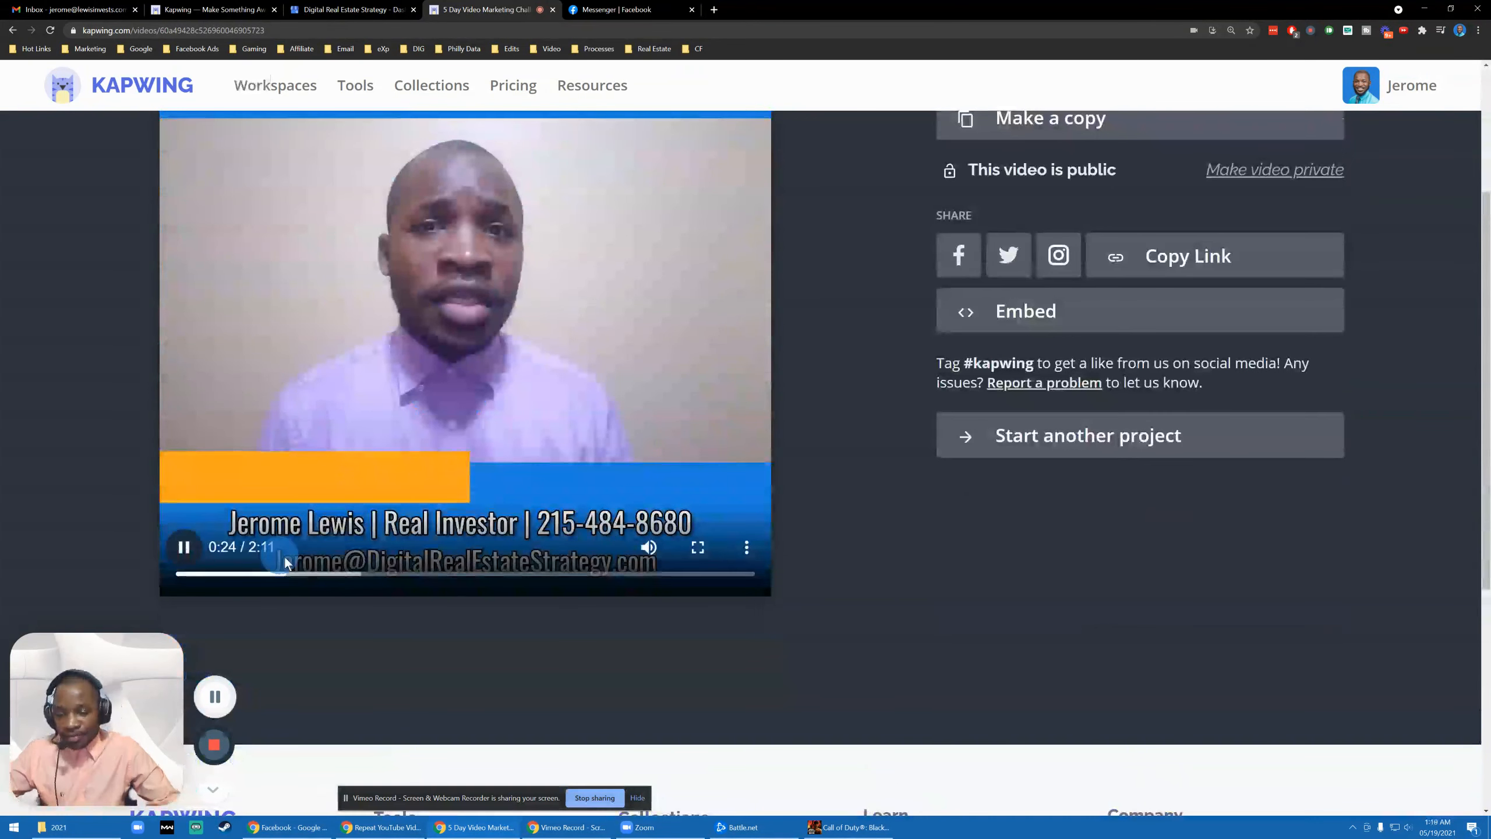
left_click(387, 576)
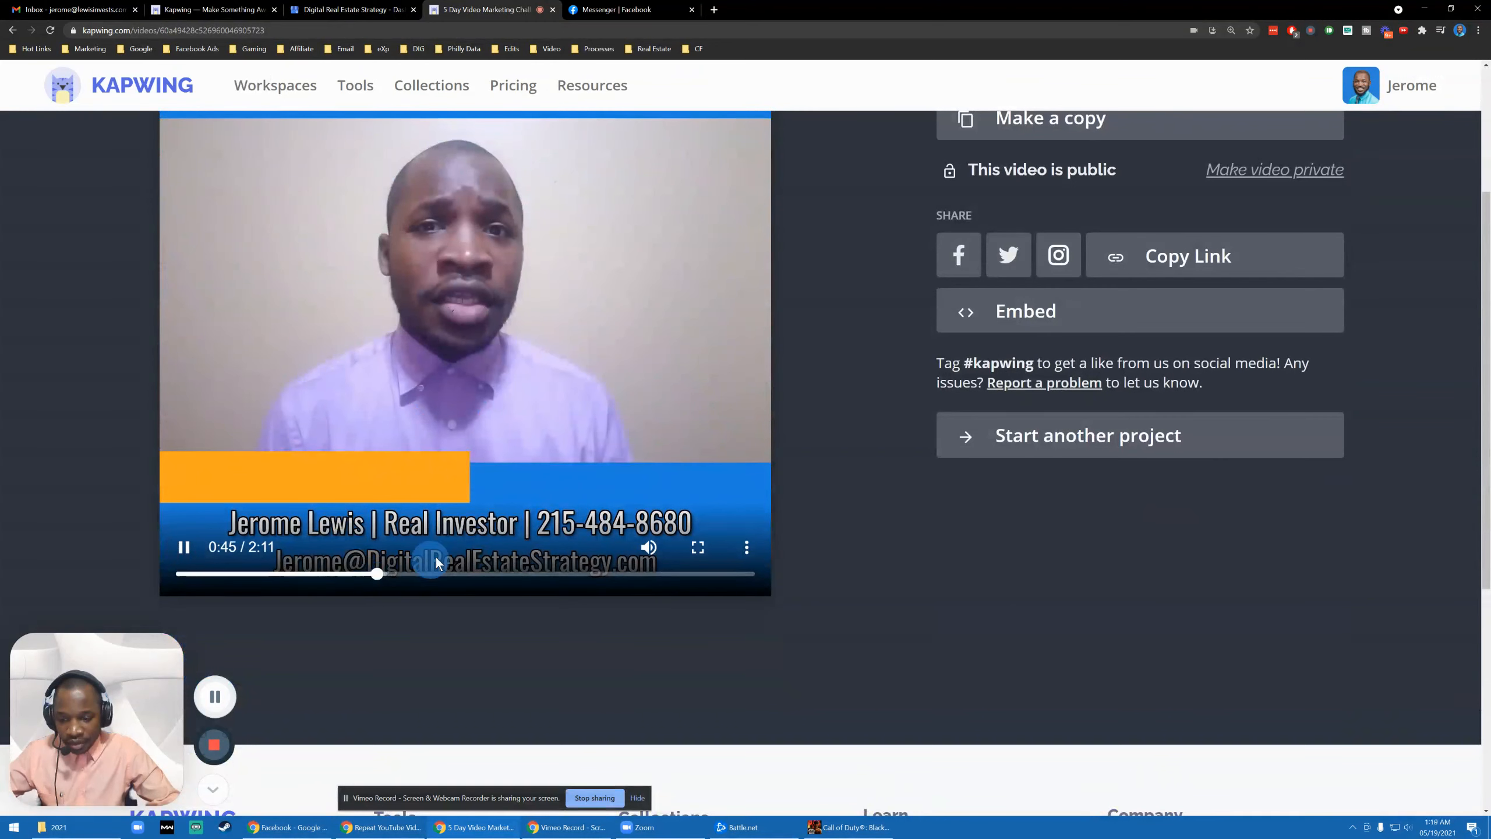
scroll(446, 555, "up", 1)
scroll(446, 555, "up", 1)
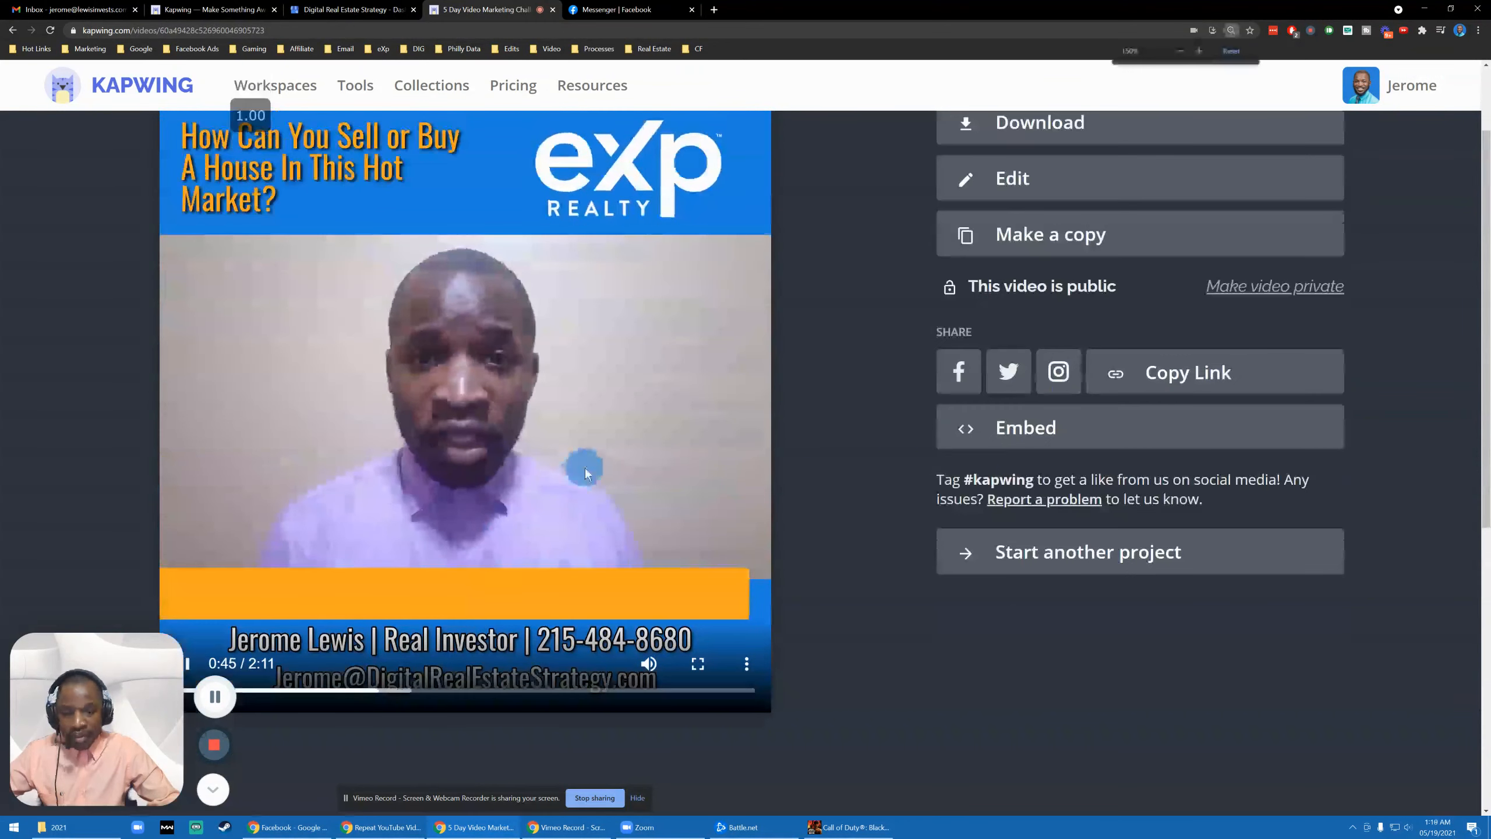
- Zoom the page out to fit the whole video, resume playback and skip ahead past 1:03
key("ctrl+minus")
key("ctrl+minus")
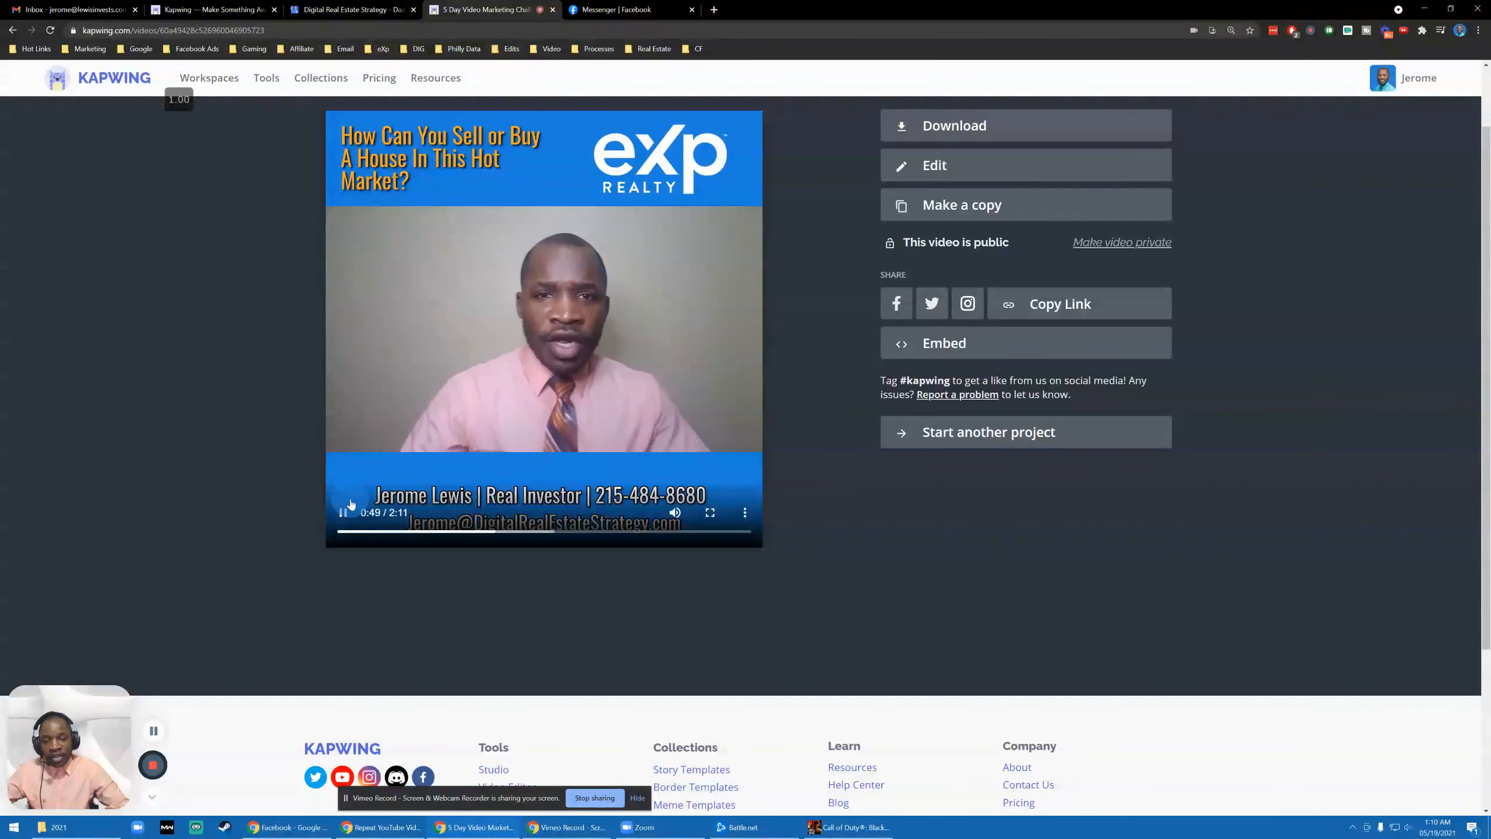
left_click(343, 516)
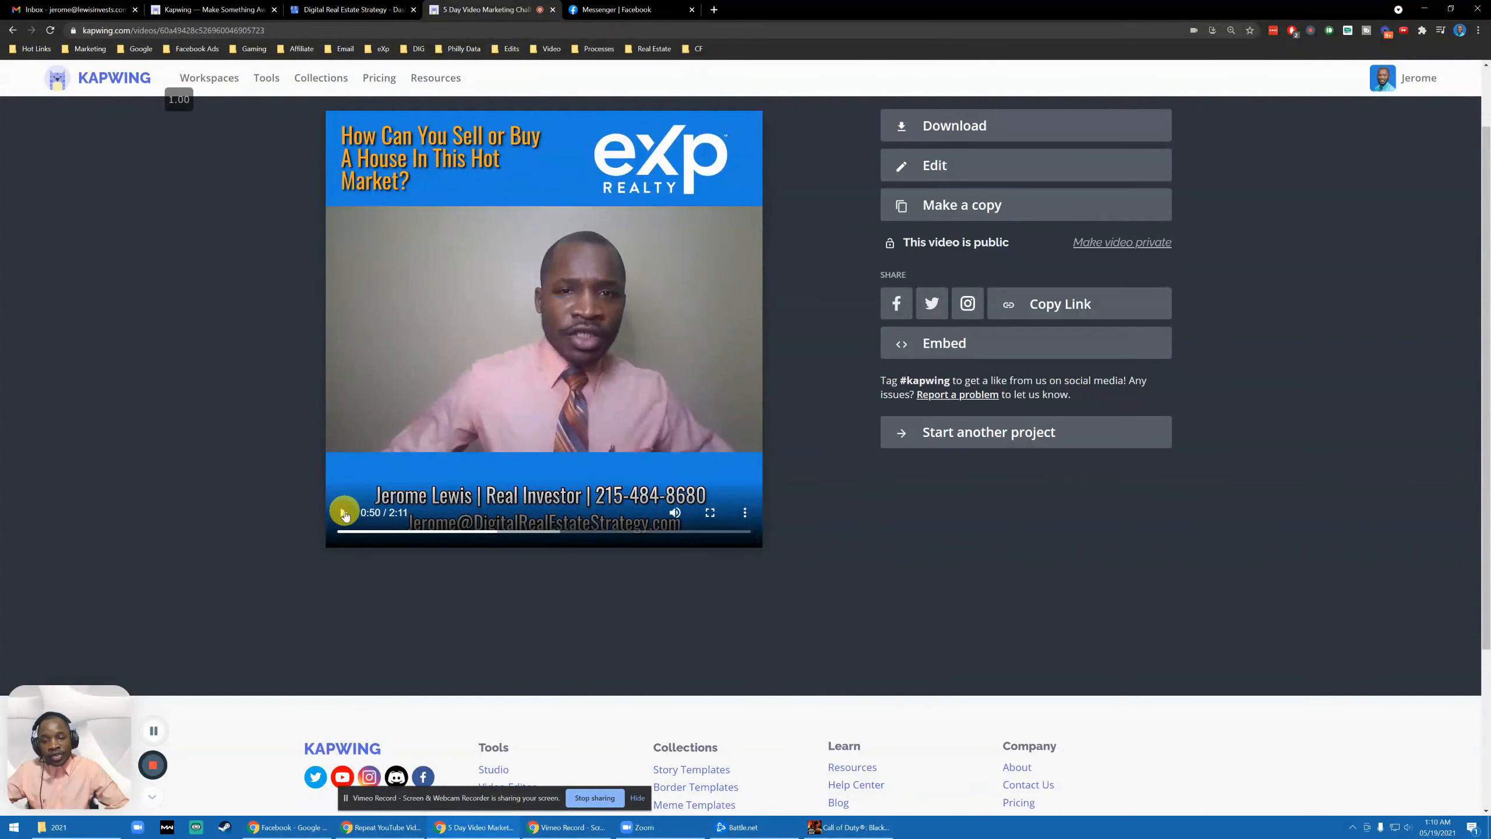
left_click(535, 532)
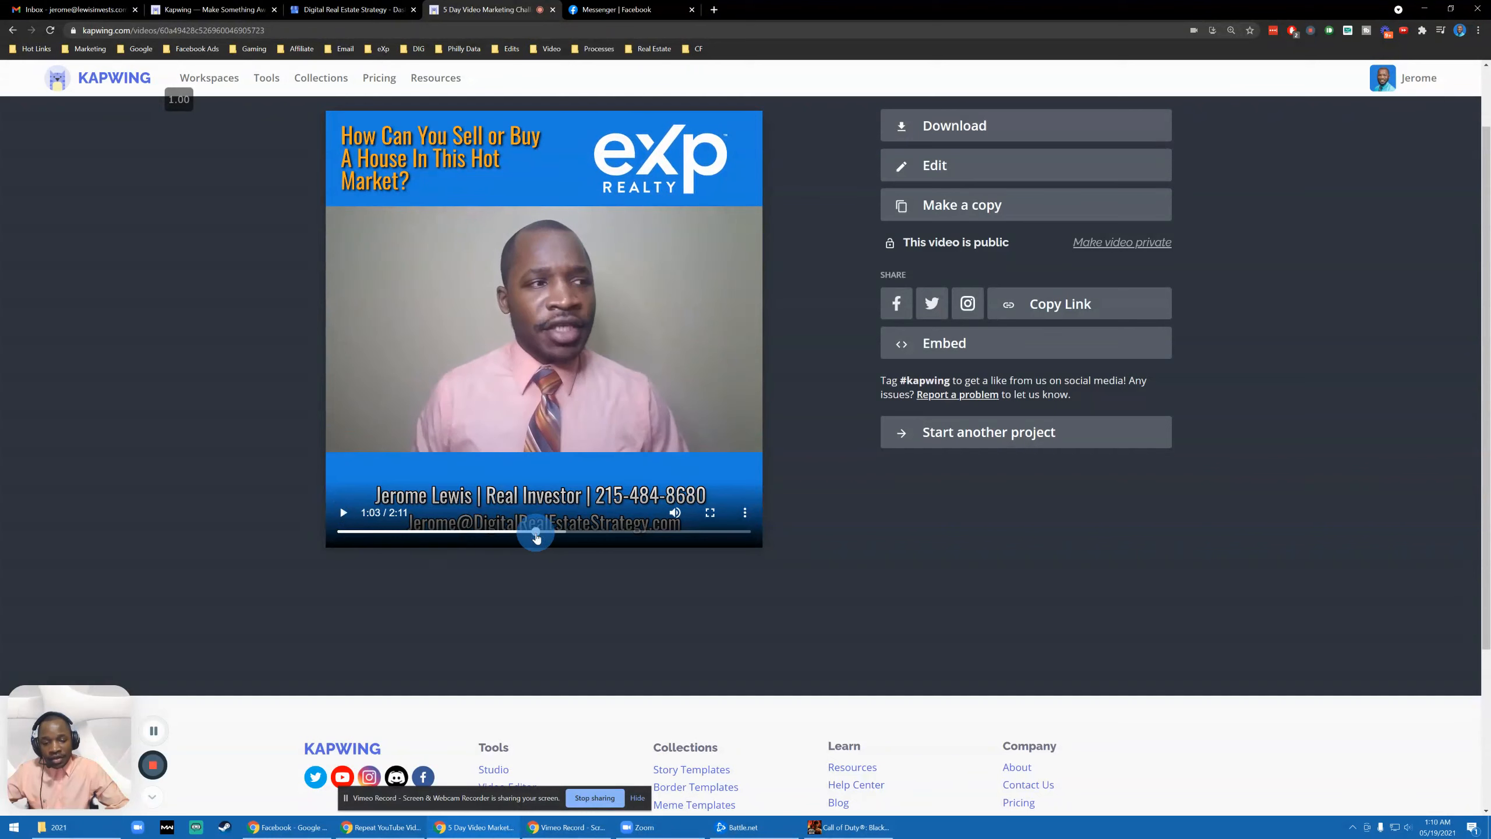
left_click(561, 534)
left_click(597, 537)
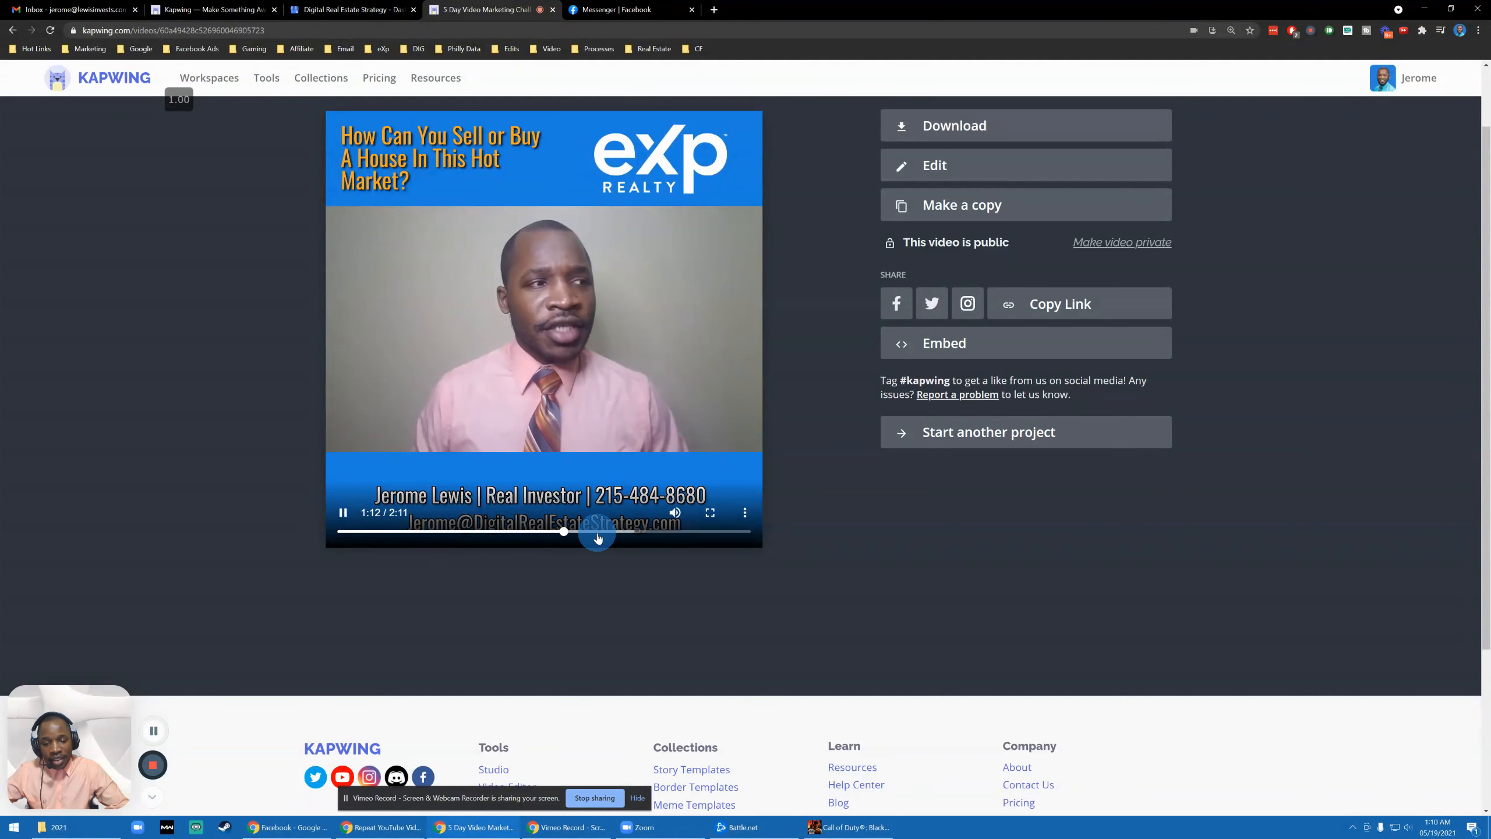
- Skip to the later blue-shirt scene and pause the video at 1:29
left_click(608, 536)
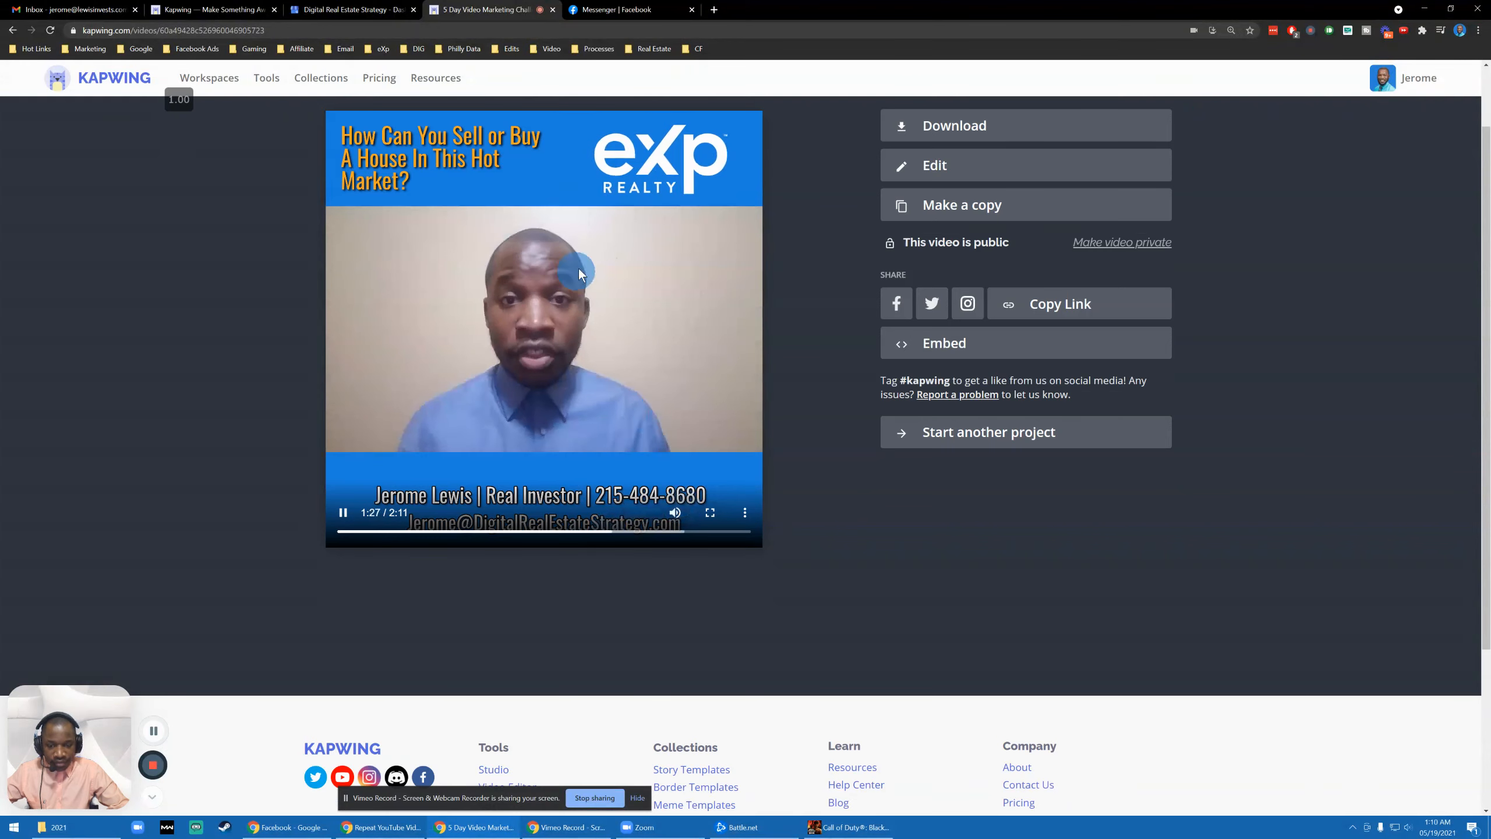
left_click(345, 512)
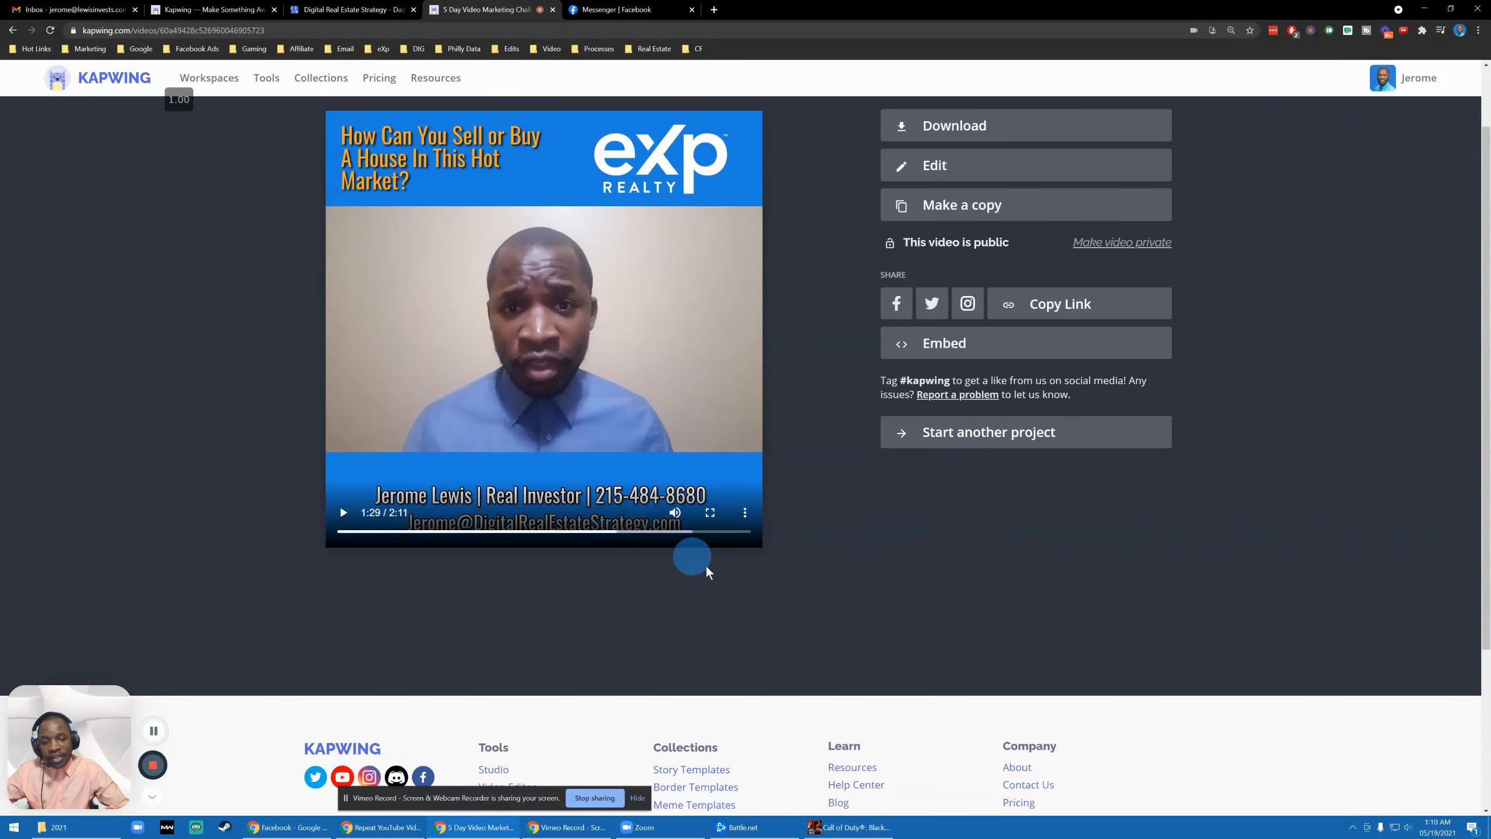
scroll(705, 566, "up", 1)
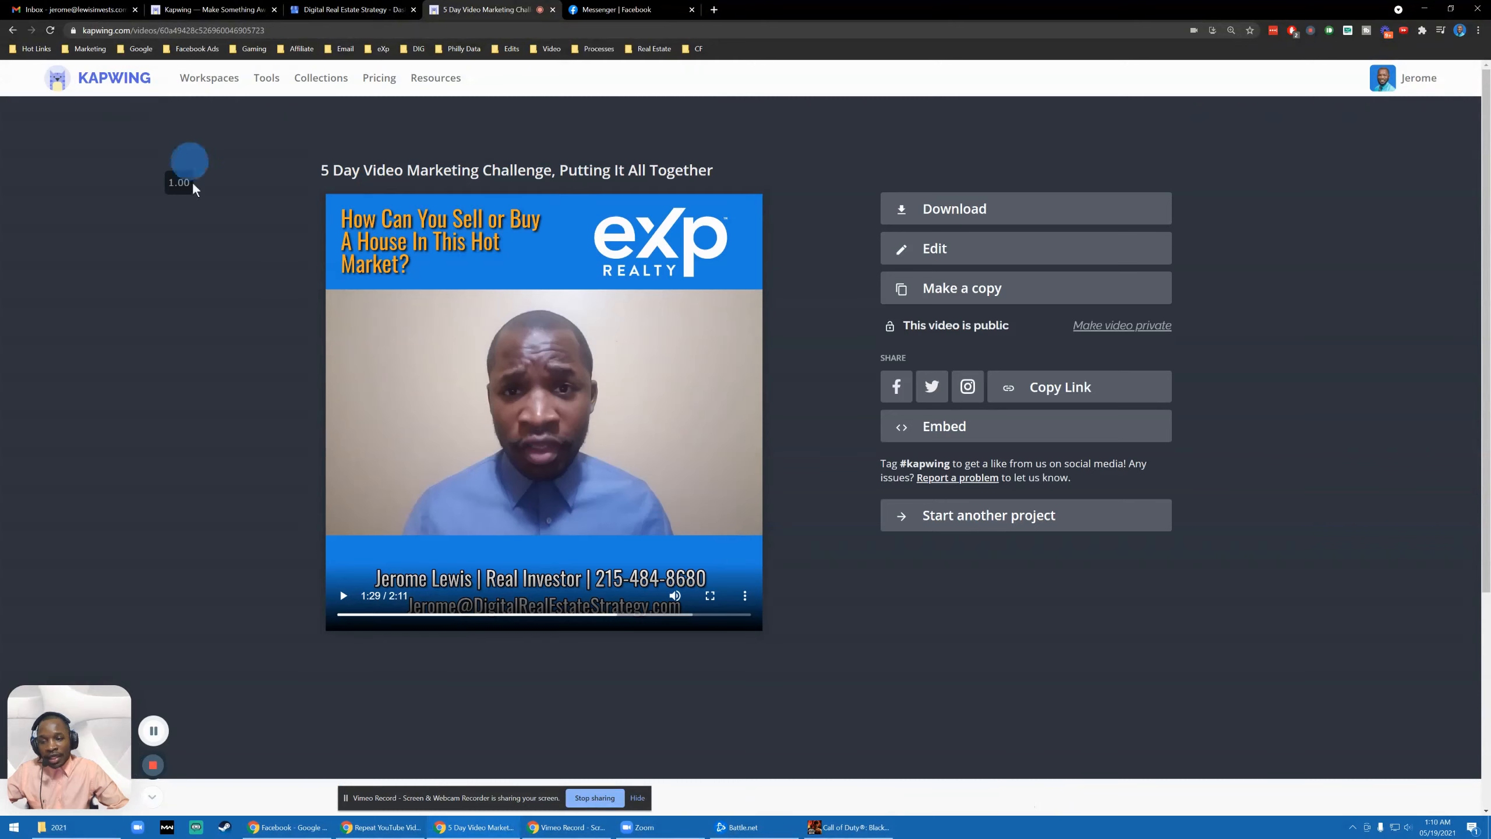